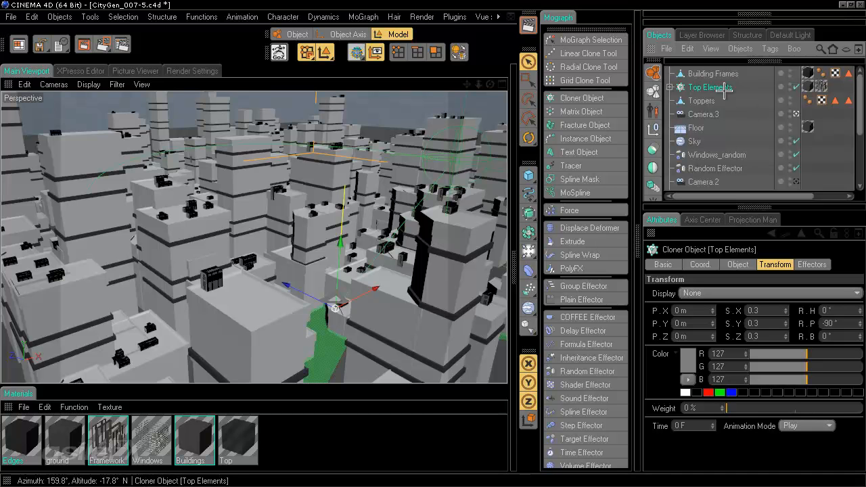
Step: Nest the Top Elements cloner under the Toppers object
left_click(669, 87)
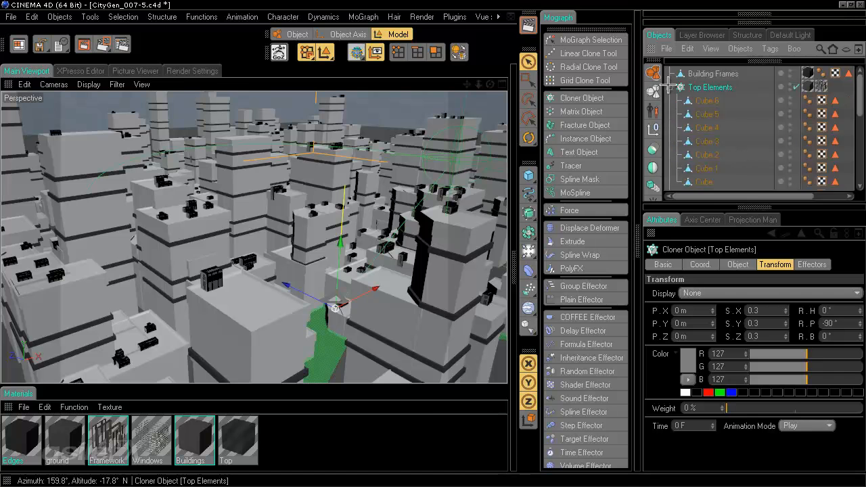
left_click(669, 88)
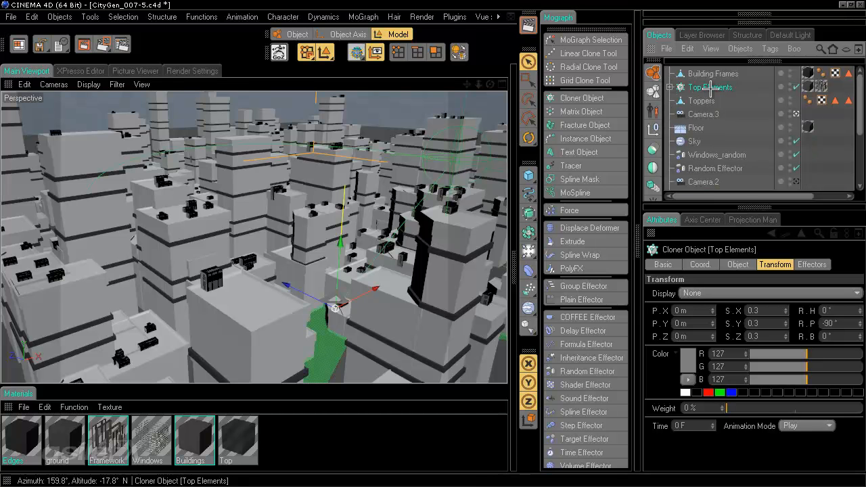
left_click_drag(710, 86, 707, 102)
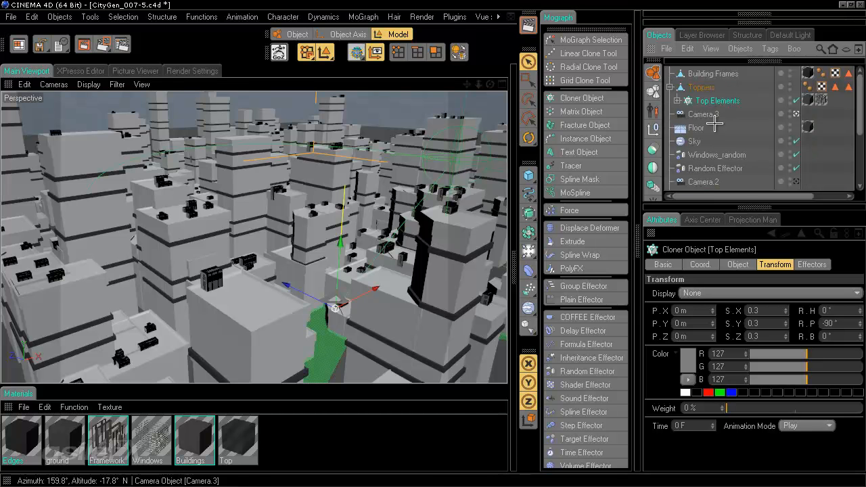
Step: Review the Toppers and Top Elements cloner properties, then clear the selection
left_click(708, 87)
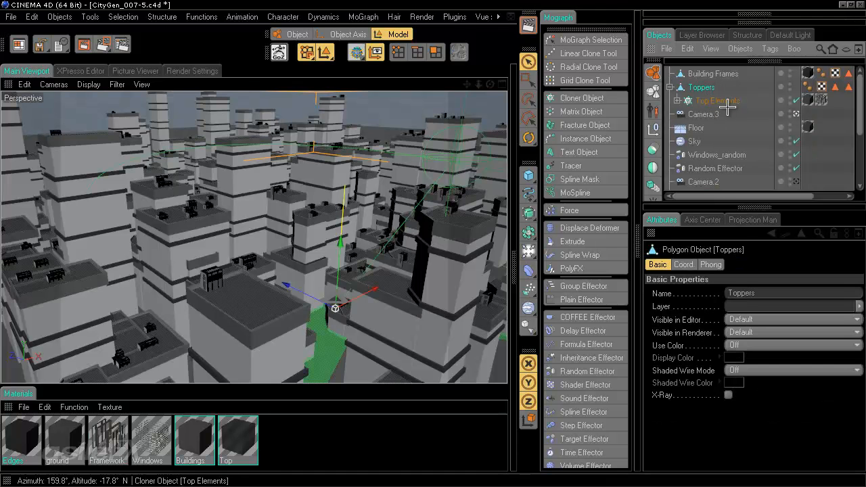
mouse_move(759, 196)
left_mouse_down()
mouse_move(793, 195)
mouse_move(748, 197)
left_mouse_up()
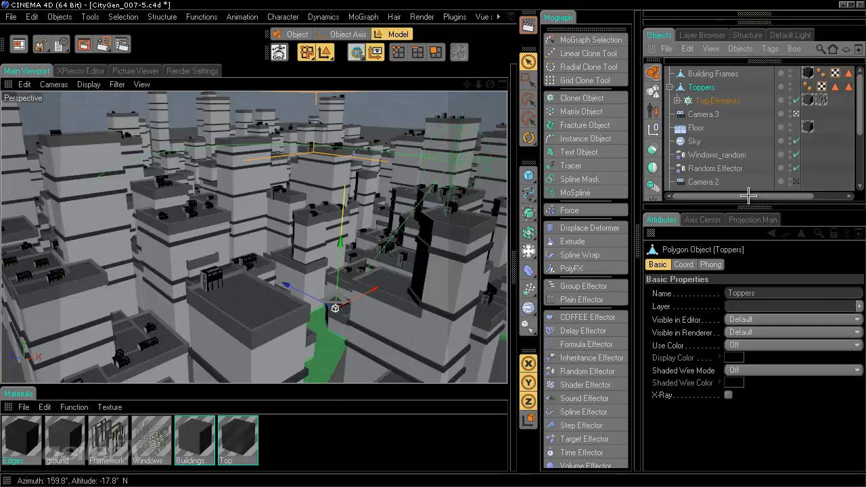
left_click(717, 99)
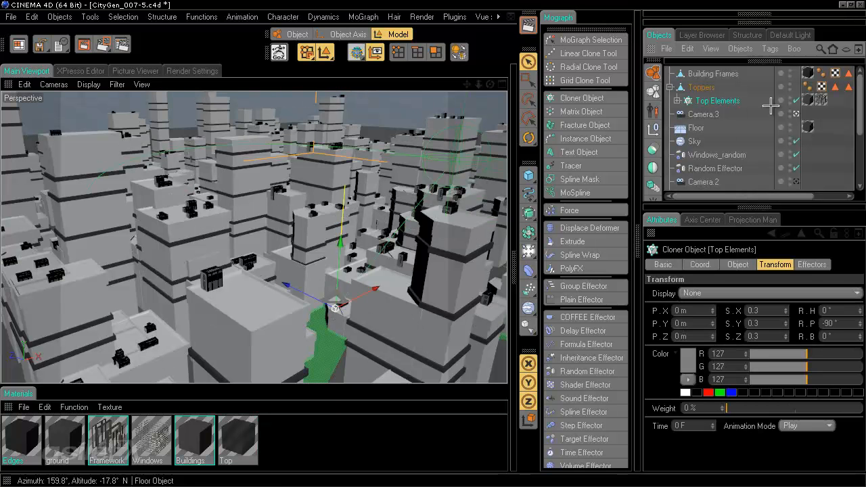
left_click(736, 264)
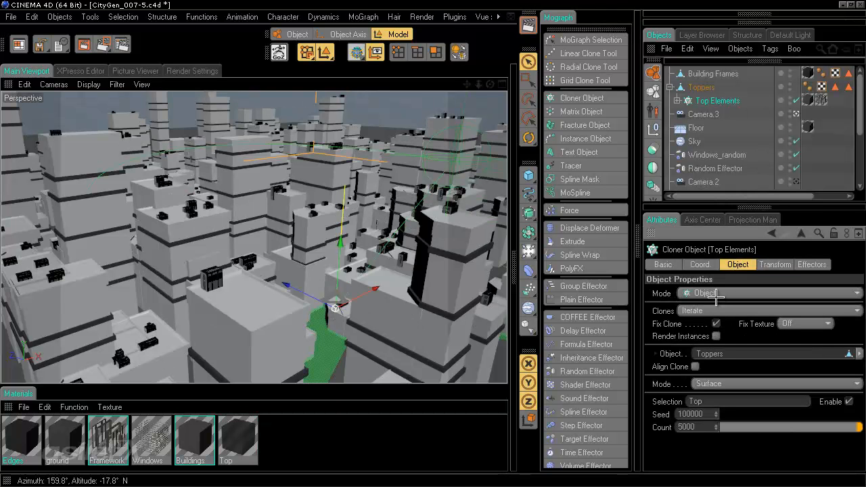
left_click(850, 103)
left_click_drag(784, 197, 768, 196)
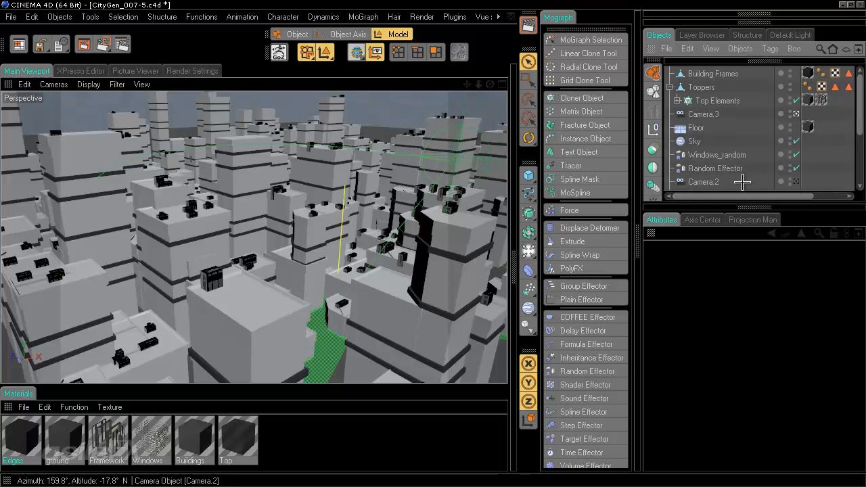
Step: Add an empty Null Object below Camera.2 in the object list
left_click(669, 87)
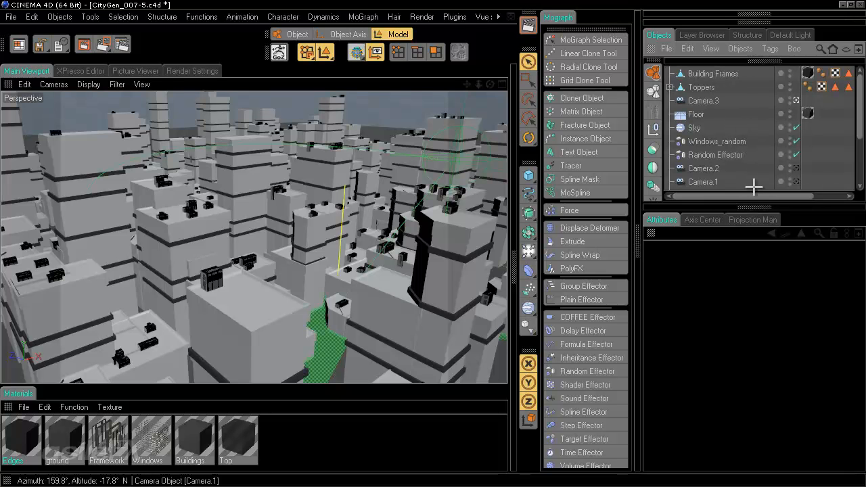
left_click_drag(859, 102, 739, 129)
left_click(653, 128)
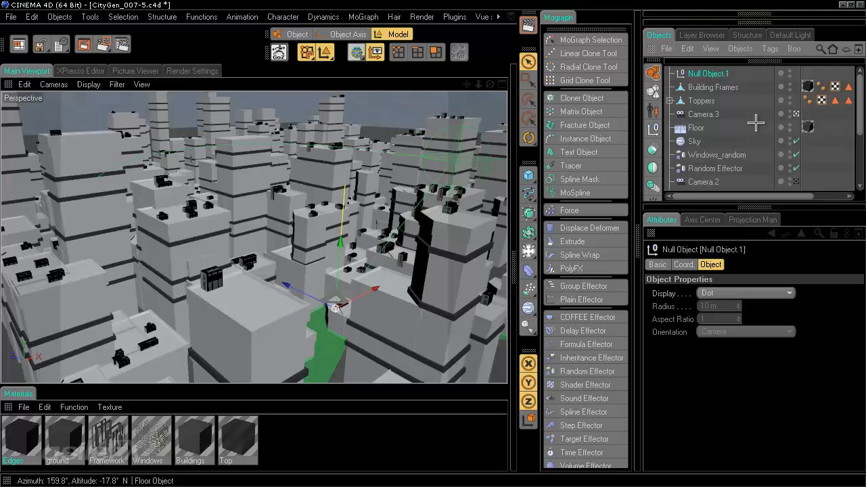
left_click_drag(709, 74, 711, 142)
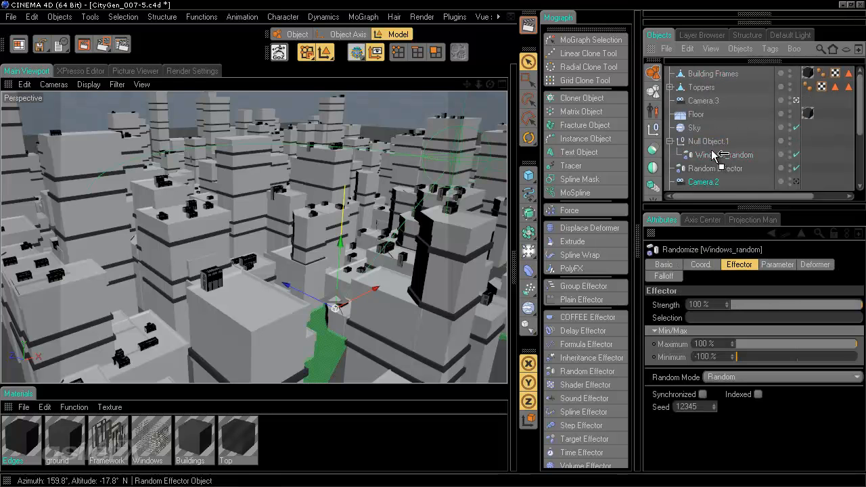
left_click_drag(706, 181, 706, 135)
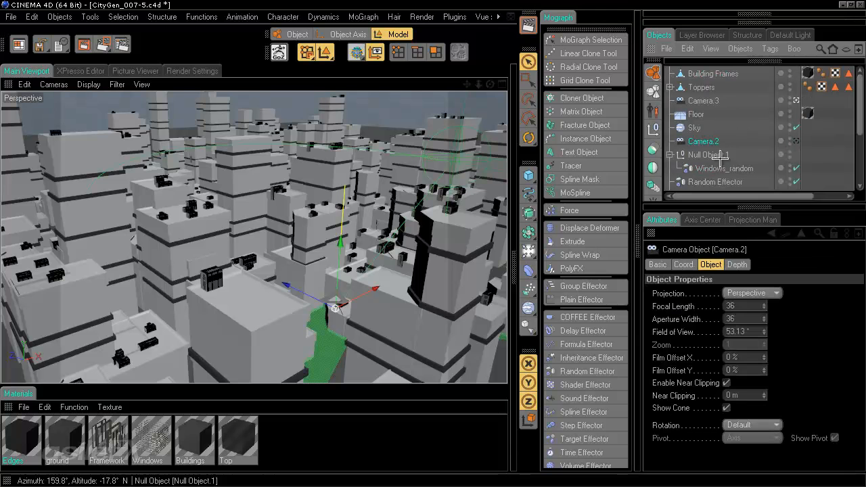
Step: Move Random Effector, Extrude_Random Effector and Quad_Random Effector.1 into the null and collapse it
left_click_drag(713, 181, 710, 156)
scroll(710, 161, "down", 3)
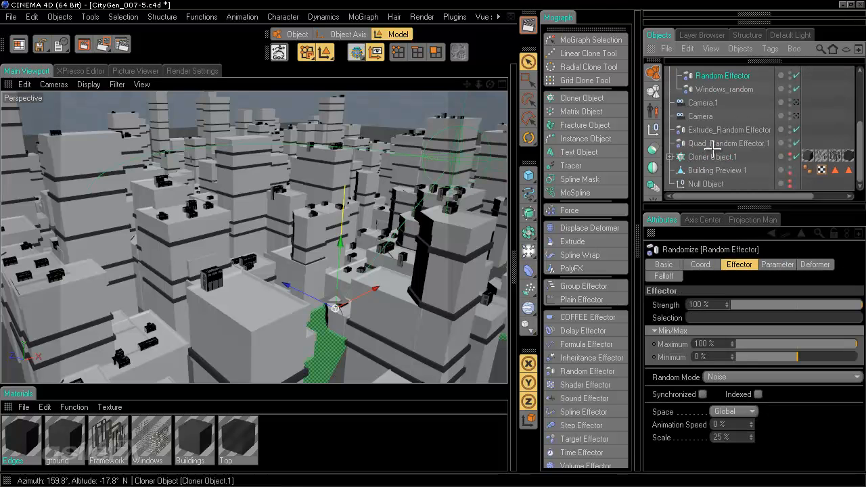
scroll(715, 140, "up", 2)
scroll(715, 152, "down", 3)
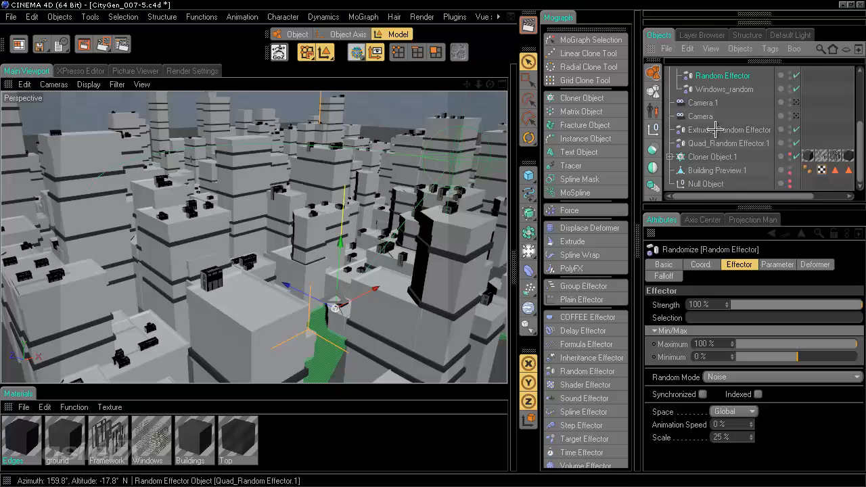
left_click_drag(716, 130, 719, 95)
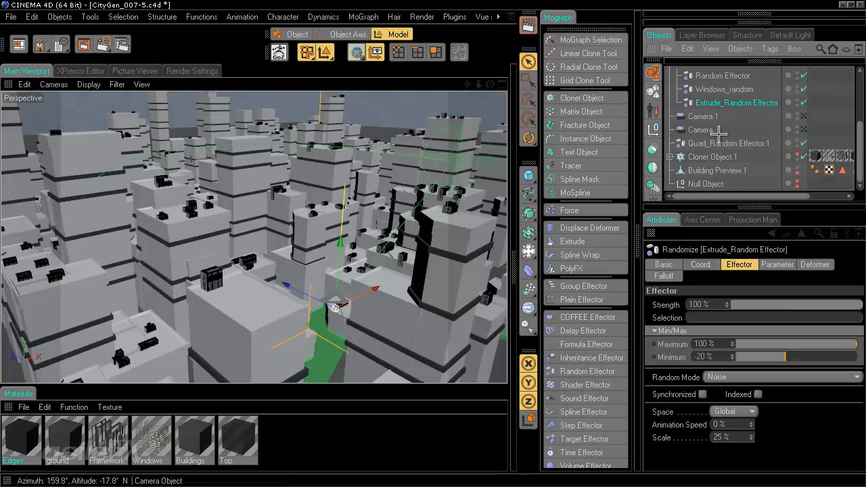
left_click_drag(712, 144, 717, 108)
scroll(719, 129, "up", 2)
left_click(671, 143)
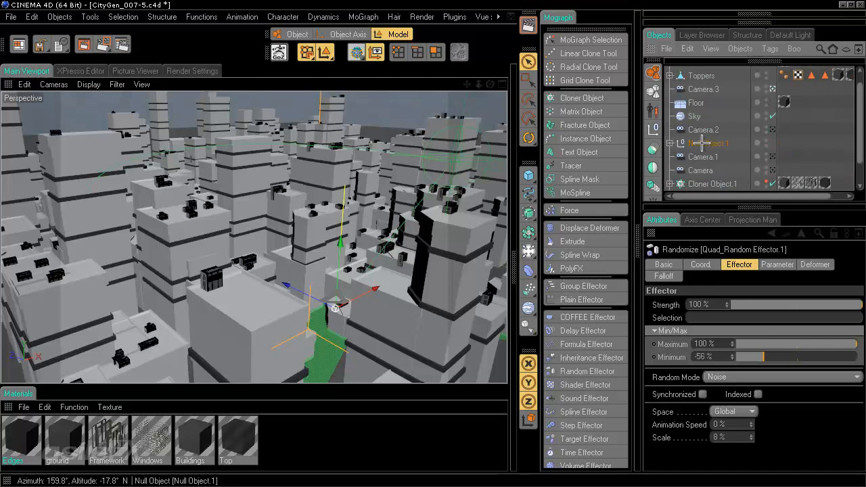
Step: Rename the null to 'Effectors'
double_click(710, 142)
type("Effec")
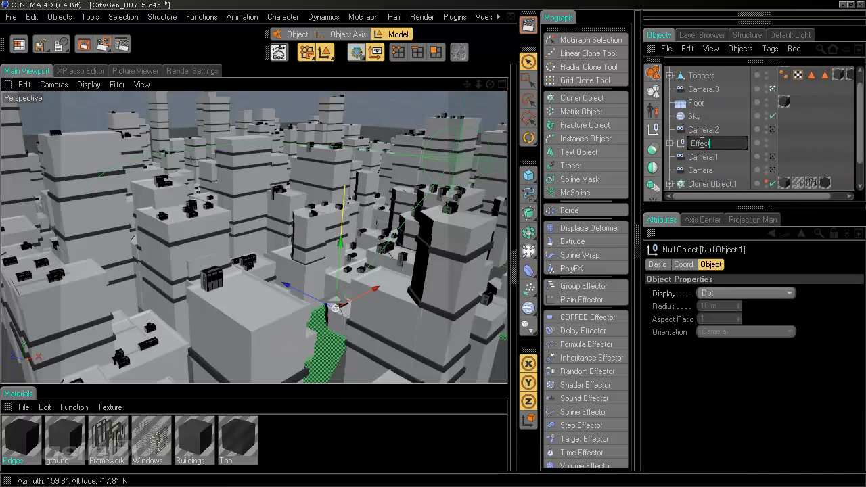
type("tors")
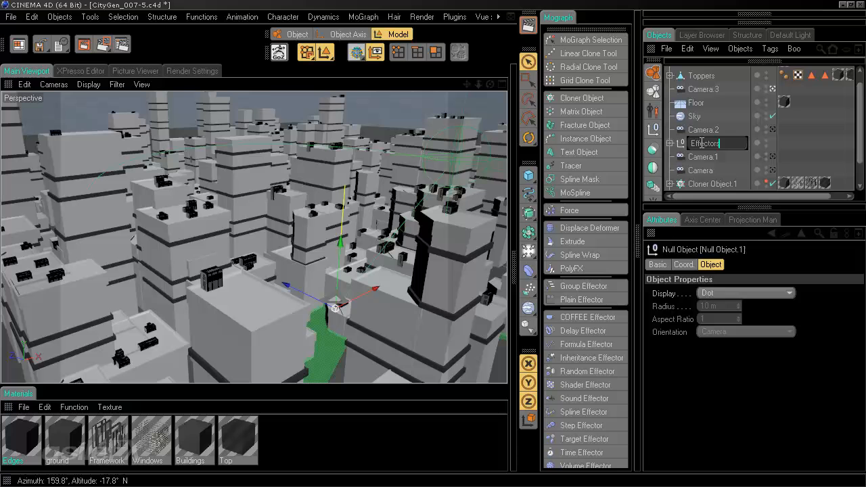
key("Return")
scroll(764, 129, "down", 2)
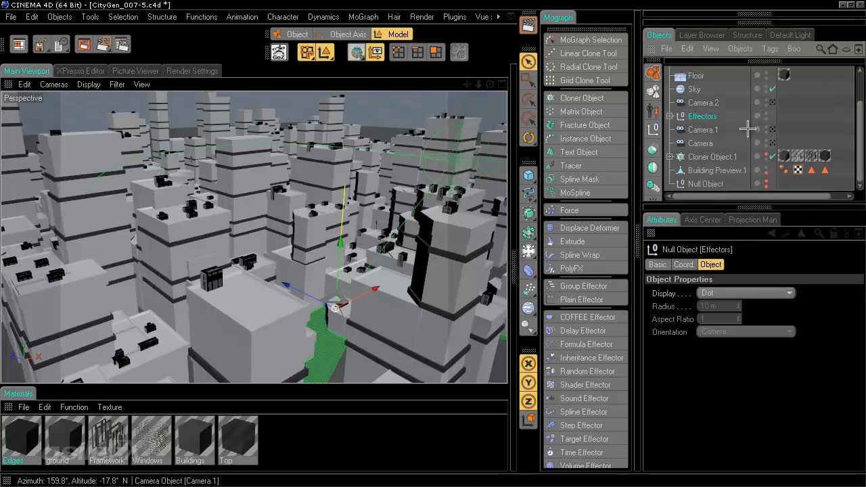
Step: Select Building Preview.1, maximize the Front view, and enter Polygon mode with rectangle selection
left_click(821, 121)
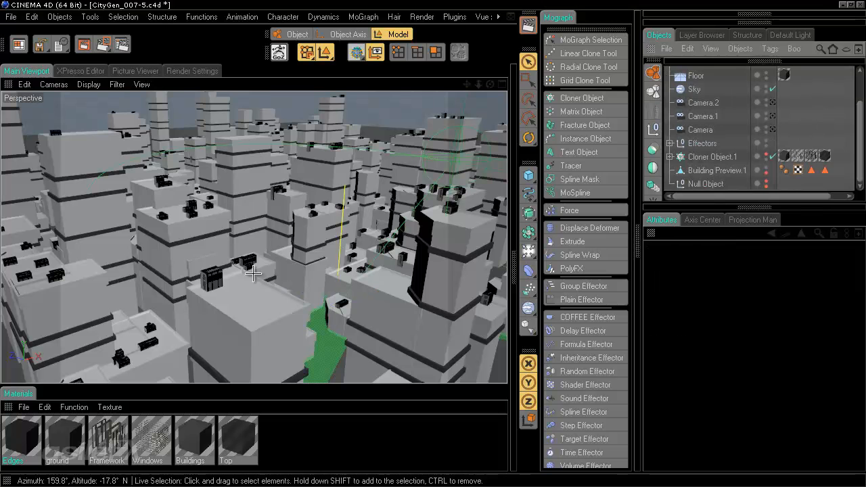
left_click(700, 171)
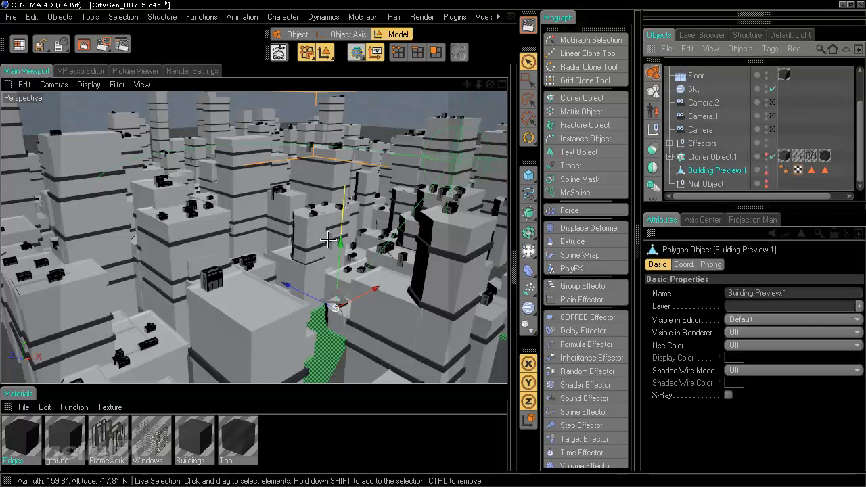
scroll(328, 239, "down", 6)
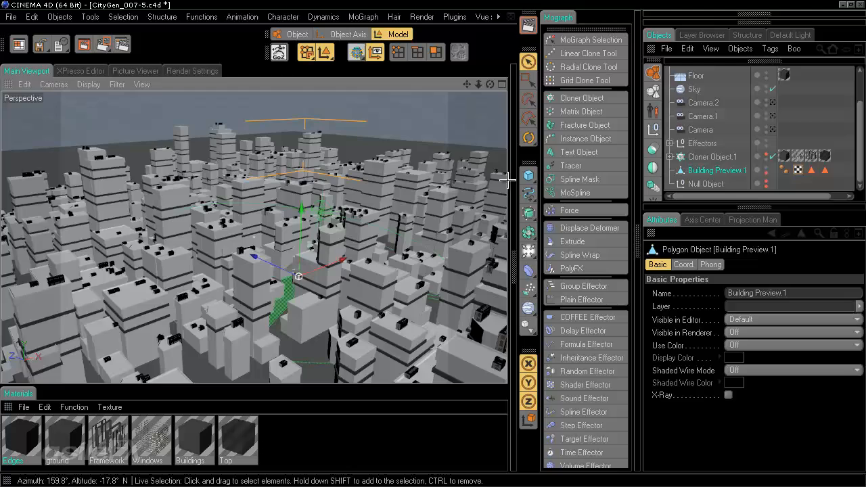
middle_click(349, 183)
middle_click(399, 291)
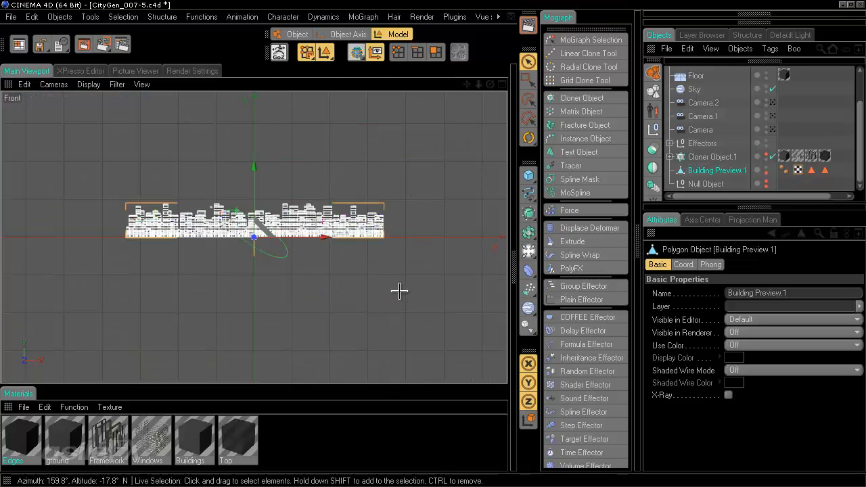
left_click(437, 54)
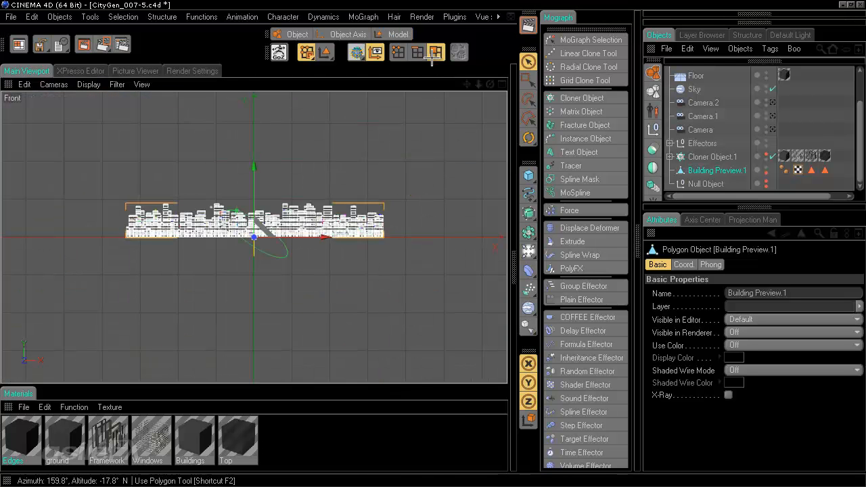
key("ctrl+a")
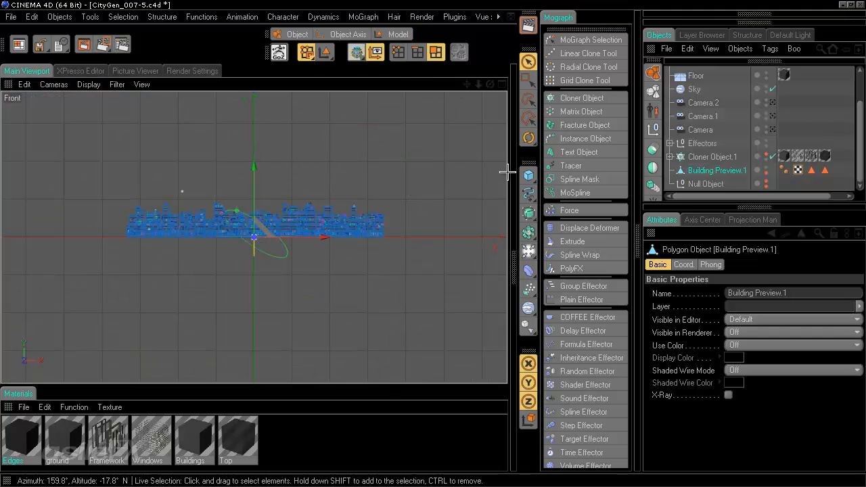
key("0")
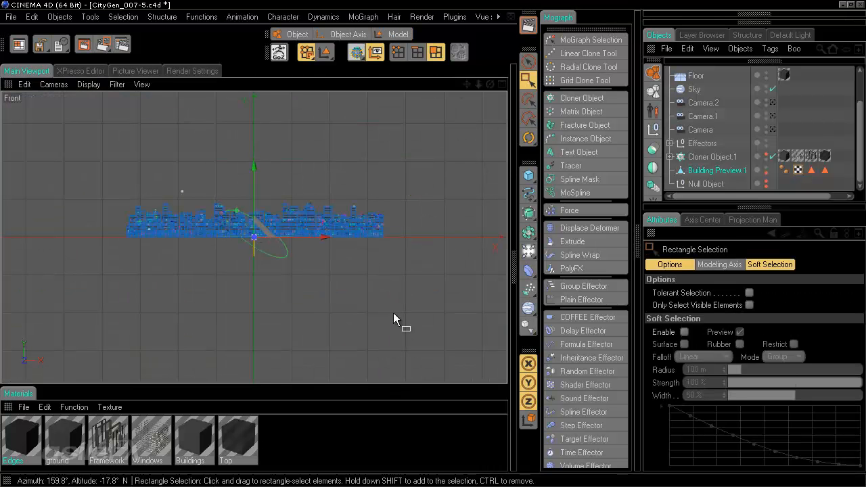
Step: Rectangle-select the building polygons along the city's ground line in the Front view
scroll(414, 287, "up", 5)
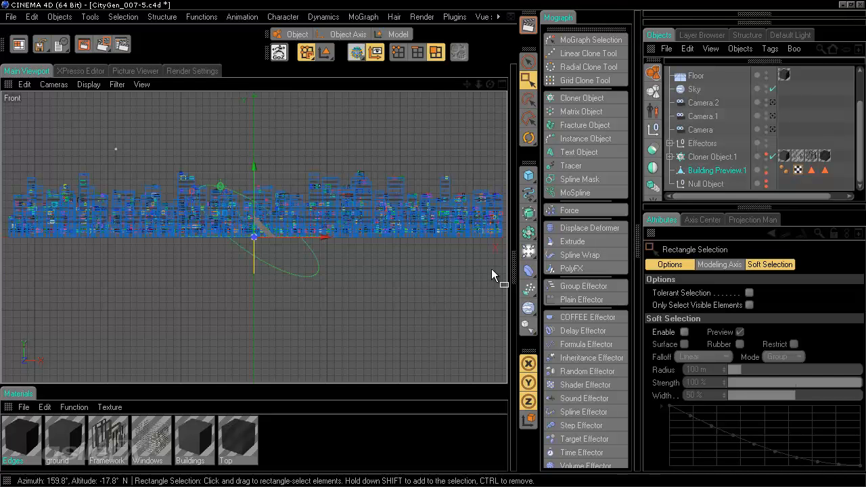
left_click_drag(504, 269, 2, 233)
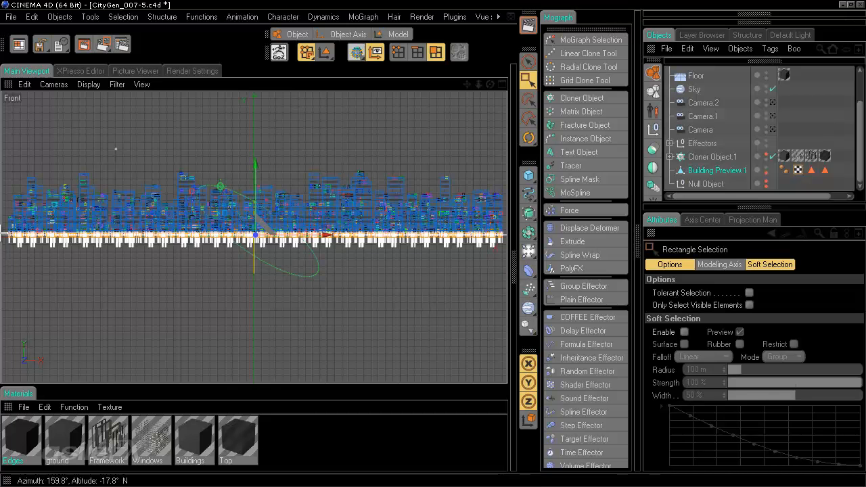
scroll(270, 260, "up", 5)
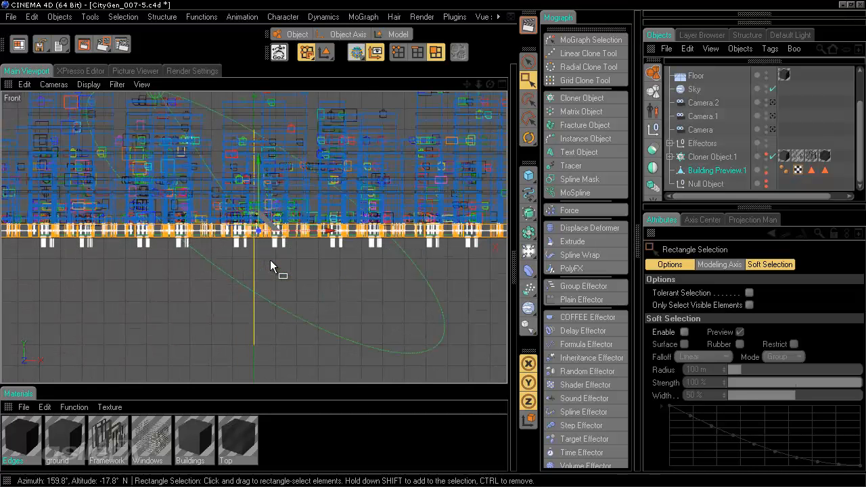
left_click(352, 307)
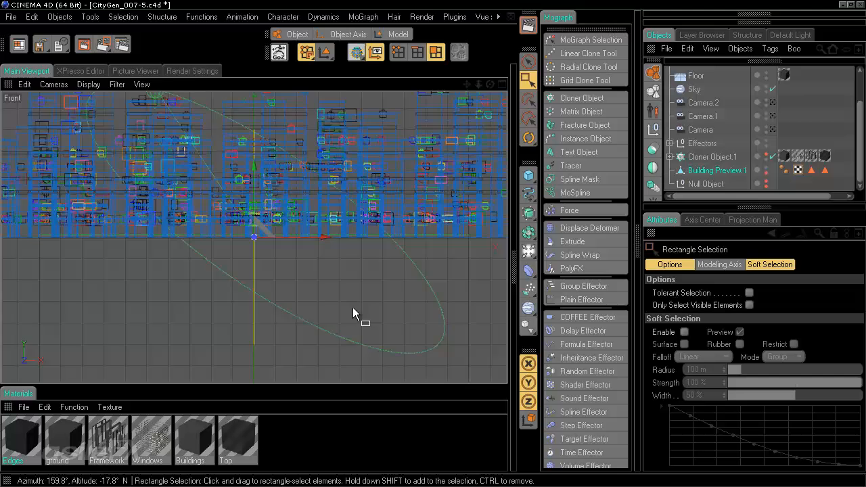
scroll(353, 307, "down", 4)
scroll(352, 307, "down", 2)
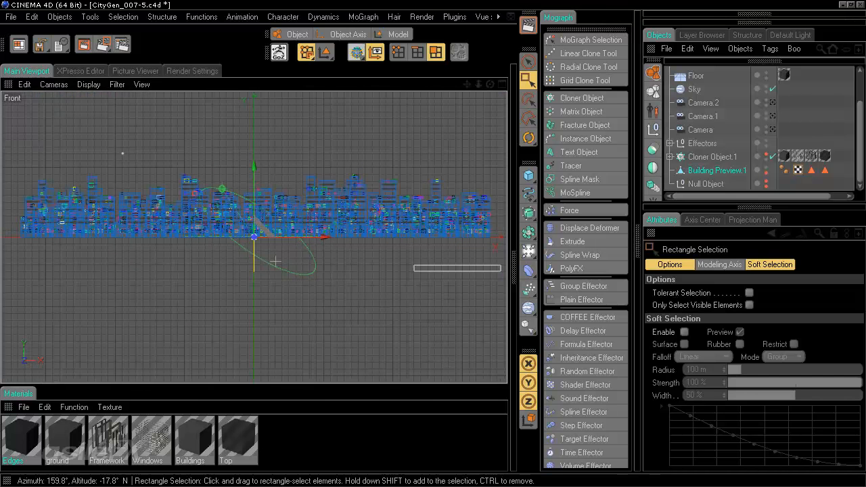
left_click_drag(275, 261, 3, 234)
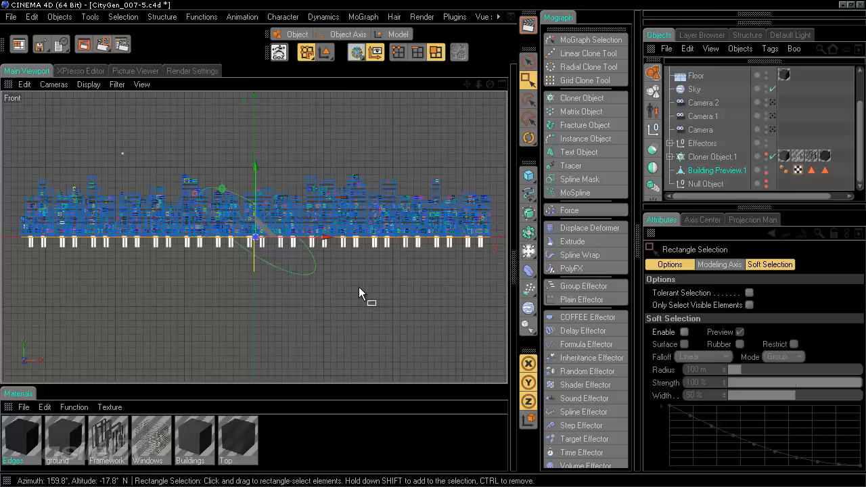
scroll(358, 287, "up", 3)
scroll(358, 287, "up", 2)
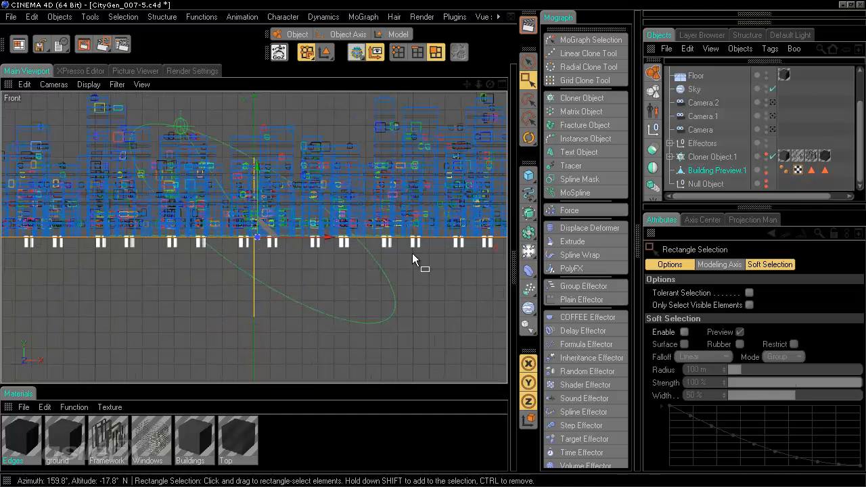
Step: Return to a maximized Perspective view of the city
middle_click_drag(485, 242, 229, 252, "alt")
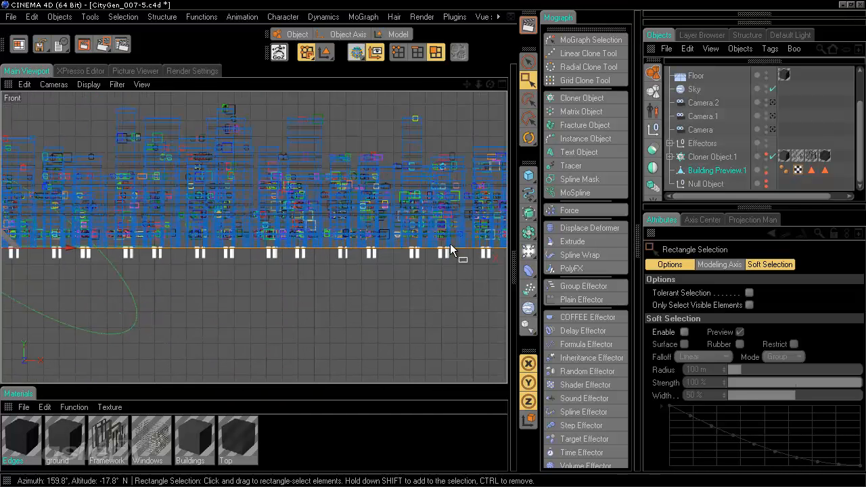
middle_click_drag(347, 240, 434, 245, "alt")
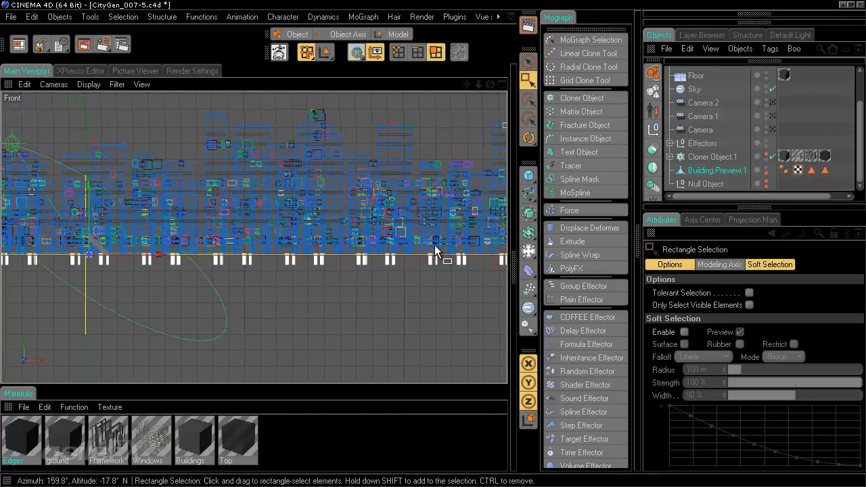
middle_click(342, 142)
middle_click(117, 122)
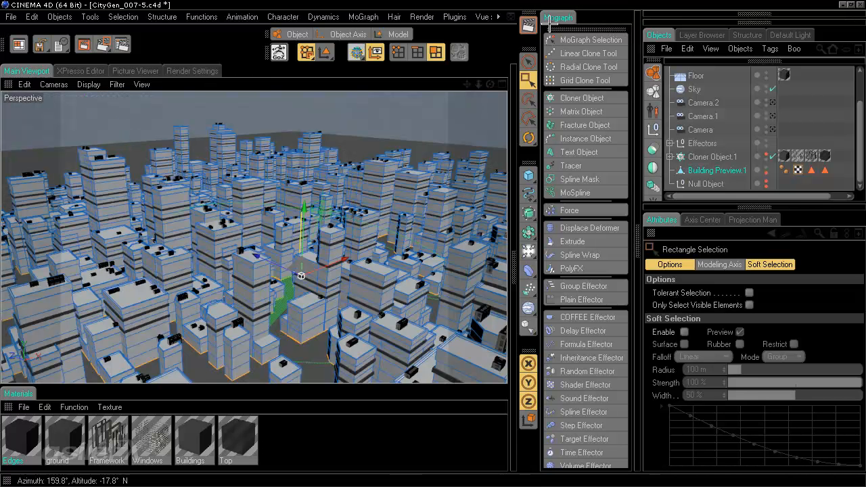
Step: Convert the base polygon selection to edges with Convert Selection, Polygons to Edges
left_click(768, 21)
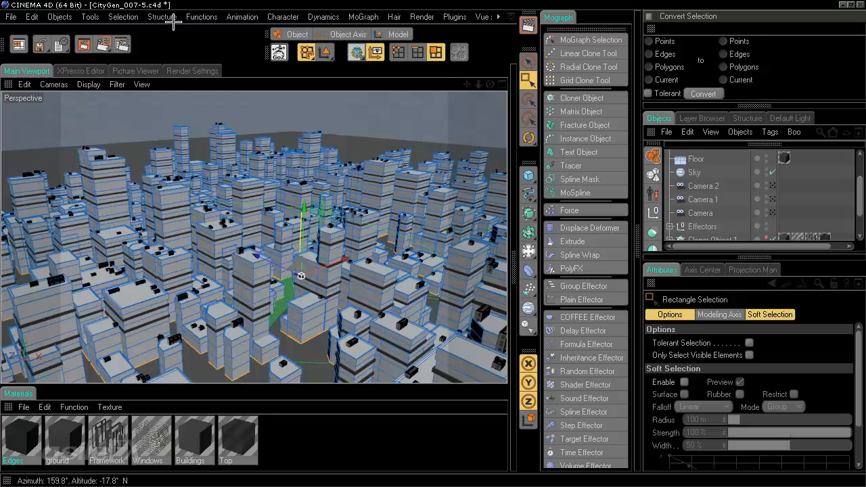
left_click(121, 18)
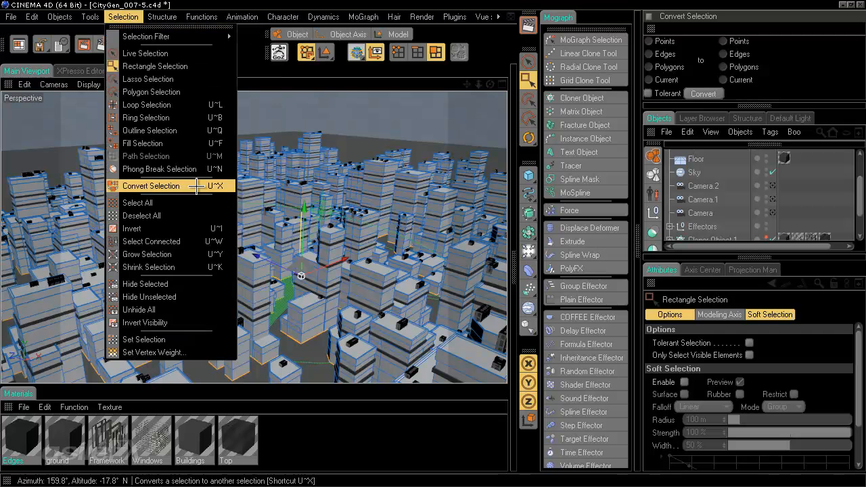
left_click(377, 4)
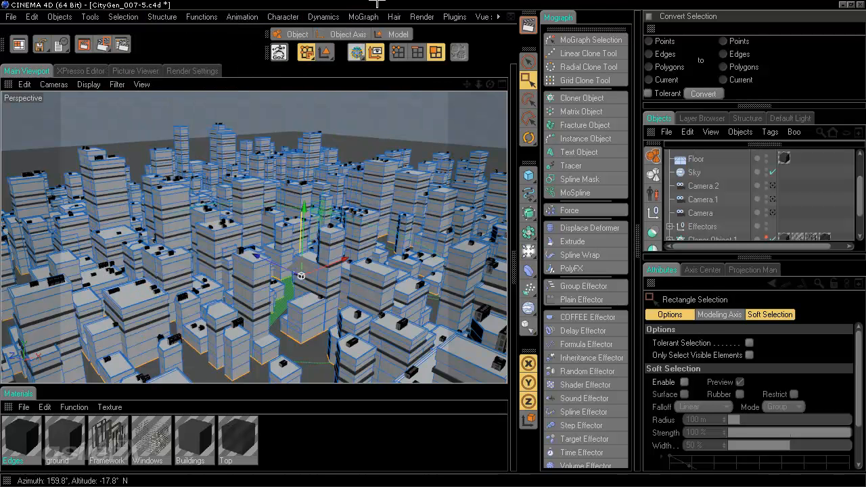
key("u")
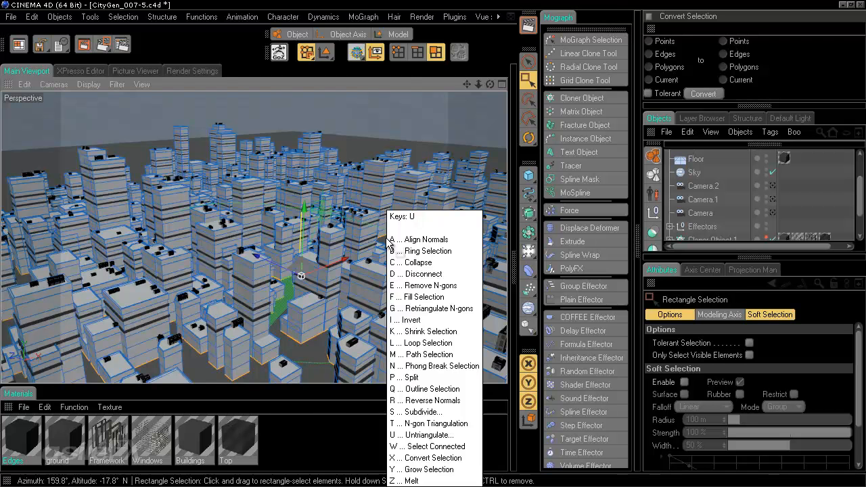
key("x")
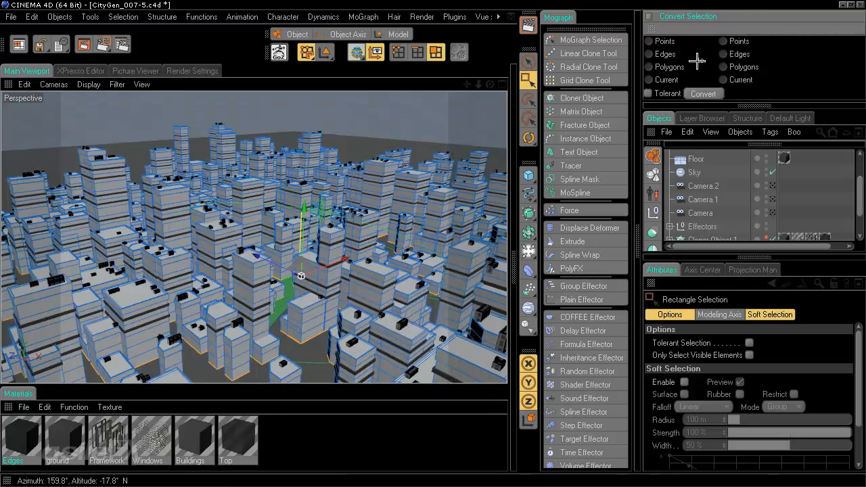
left_click(668, 65)
left_click(740, 54)
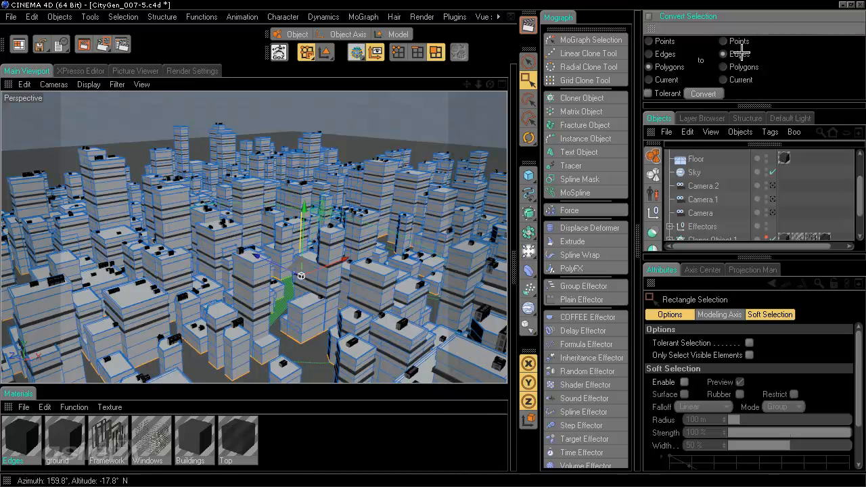
left_click(705, 93)
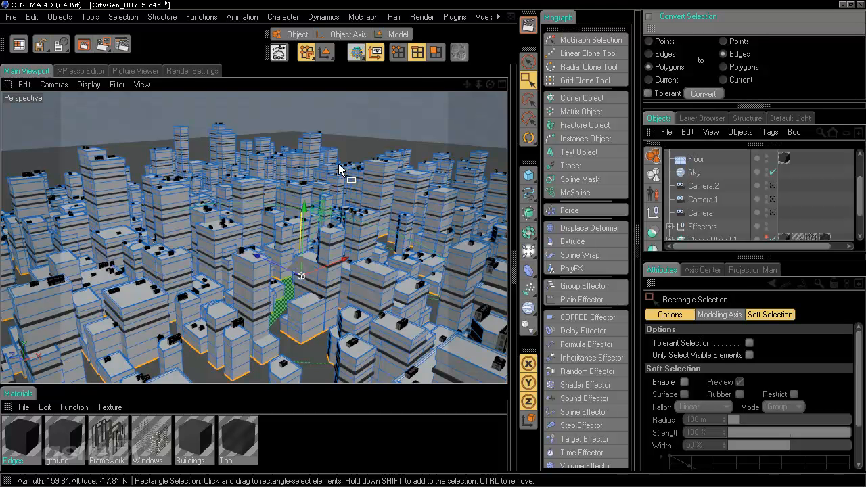
left_click(149, 17)
mouse_move(184, 36)
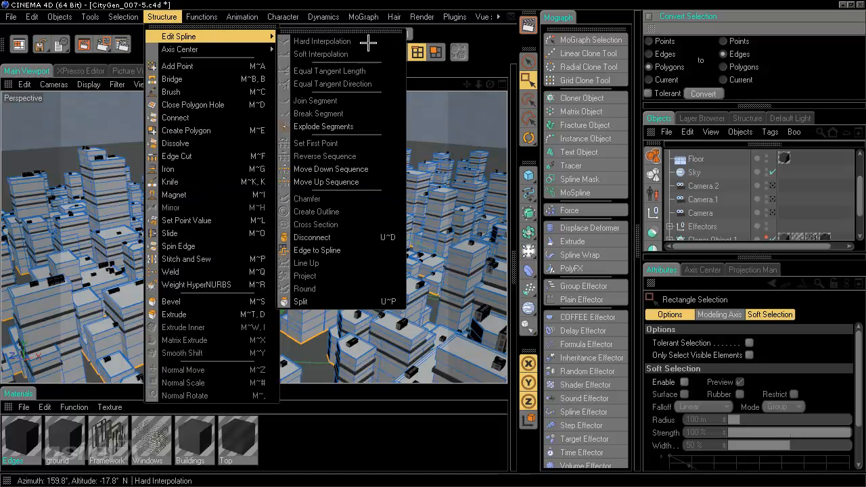
Step: Run Edge to Spline to create Building Preview.1.Spline, close Convert Selection, and select the spline
left_click(328, 251)
scroll(720, 223, "up", 2)
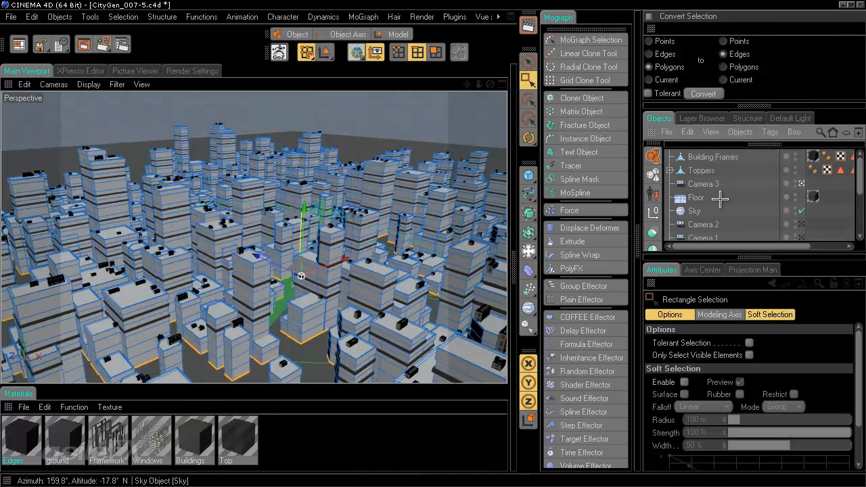
left_click(648, 16)
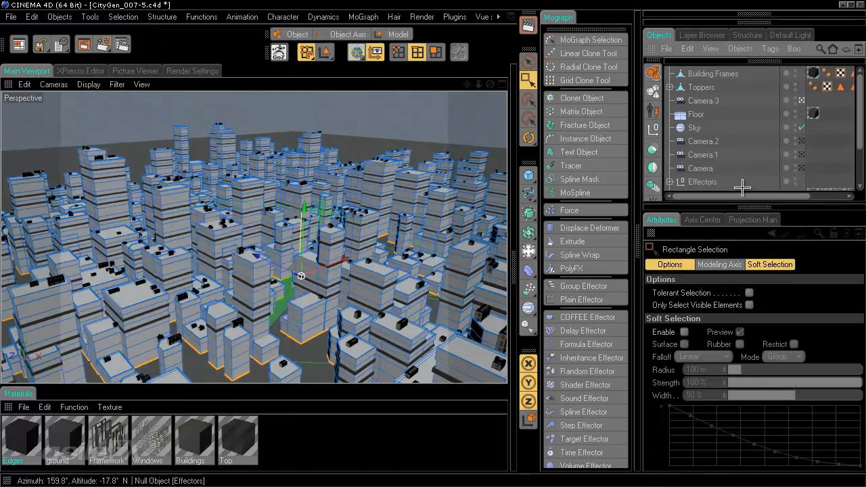
scroll(731, 127, "down", 4)
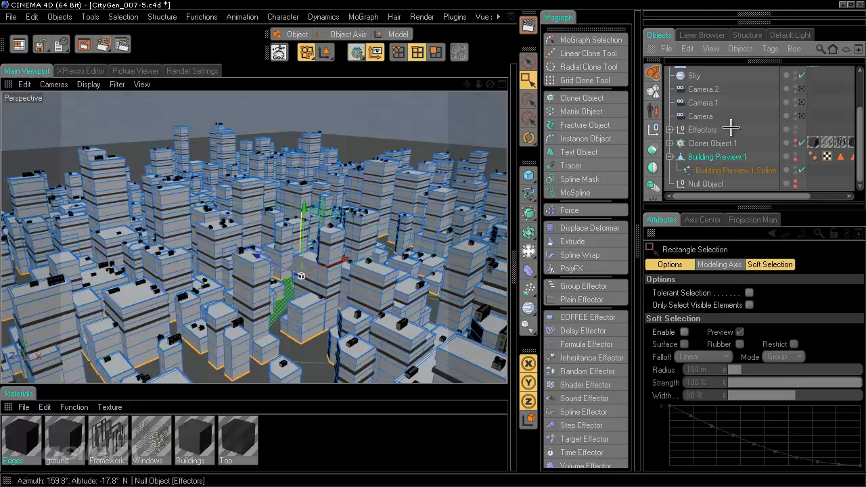
left_click(732, 170)
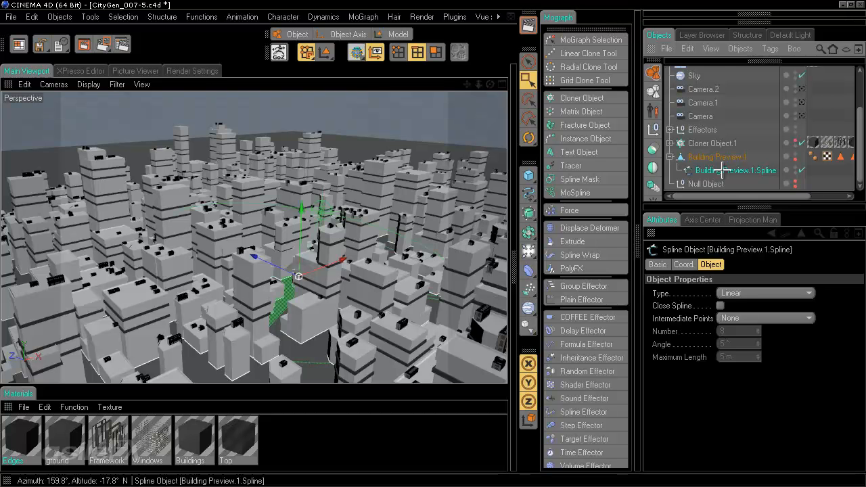
scroll(709, 70, "up", 3)
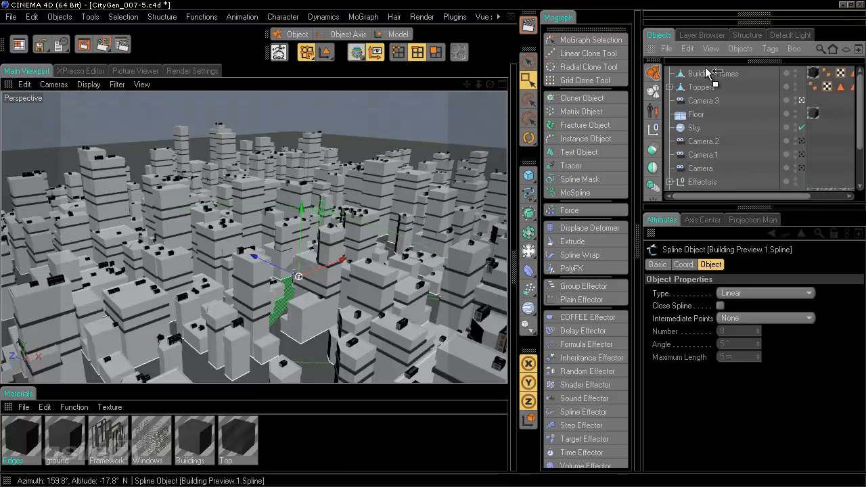
scroll(708, 69, "up", 1)
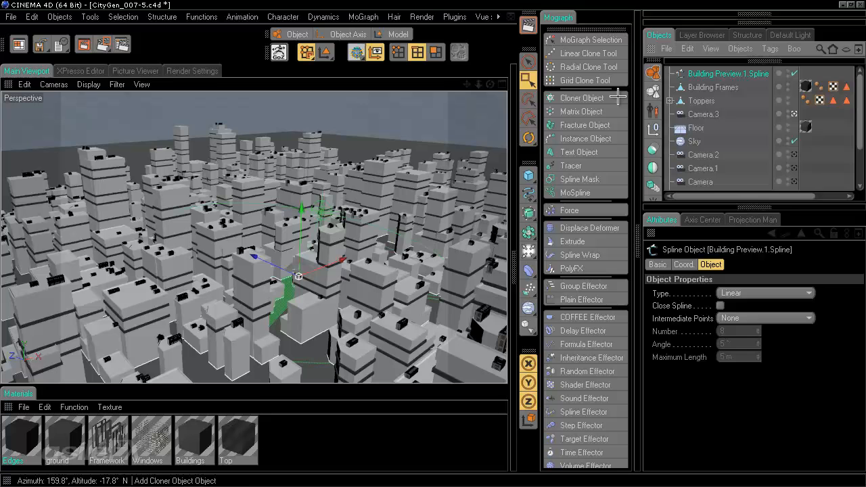
left_click(831, 68)
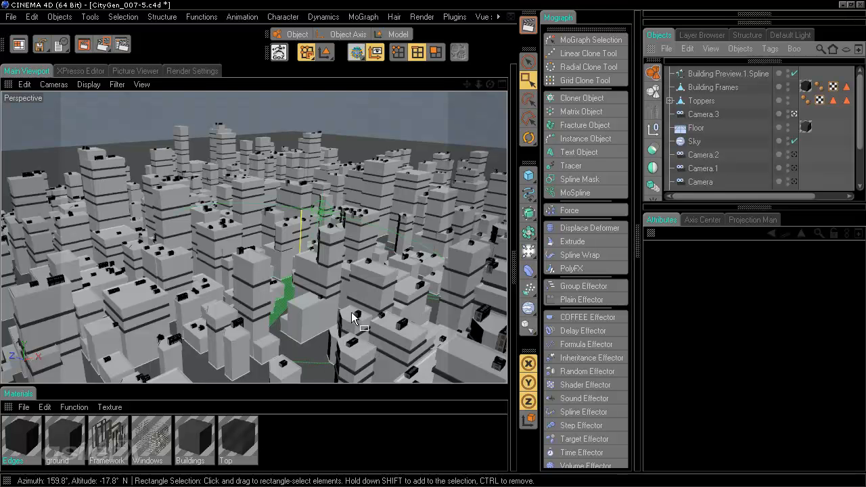
left_click(730, 74)
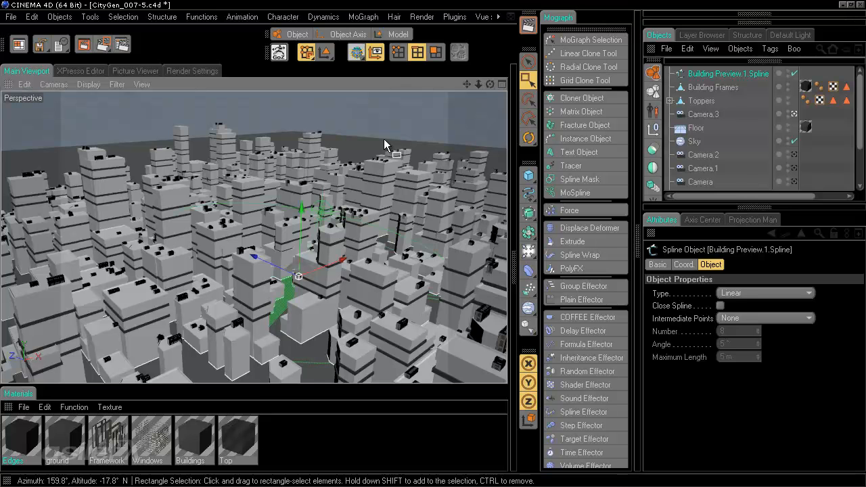
Step: Copy the footprint spline and paste it into a new Untitled 2 scene
key("ctrl+c")
key("ctrl+v")
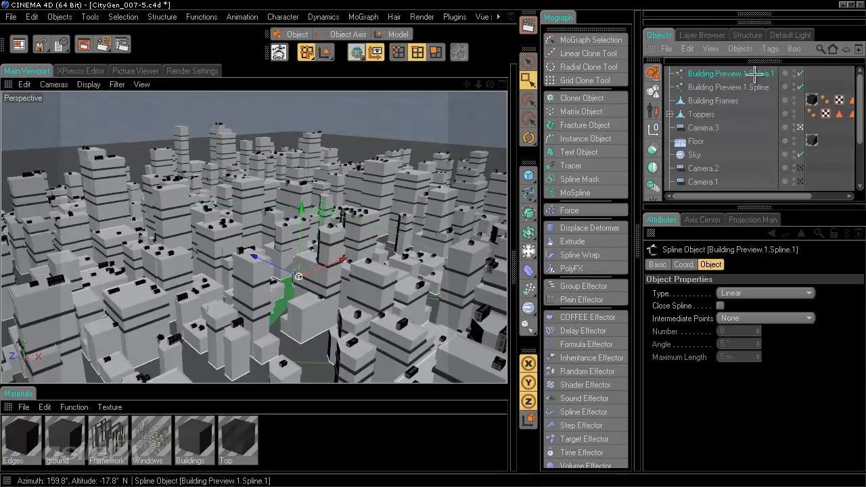
key("Delete")
left_click(31, 16)
left_click(34, 36)
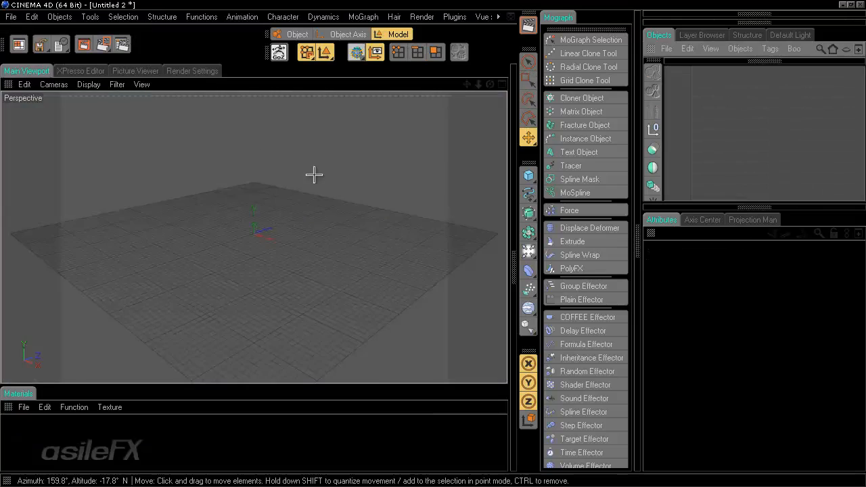
key("ctrl+v")
Step: Orbit and zoom around the pasted building outlines, then delete the spline
scroll(364, 299, "up", 5)
left_click_drag(441, 193, 431, 241, "alt")
scroll(375, 209, "up", 4)
scroll(432, 241, "up", 6)
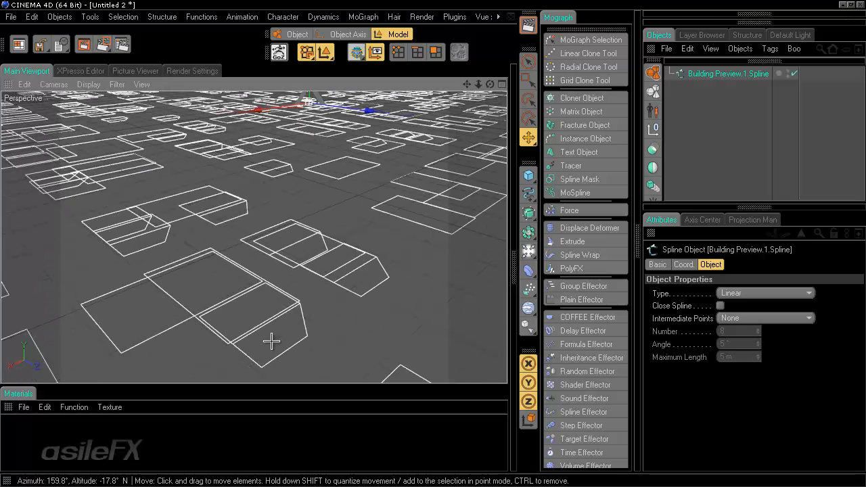
scroll(436, 248, "down", 4)
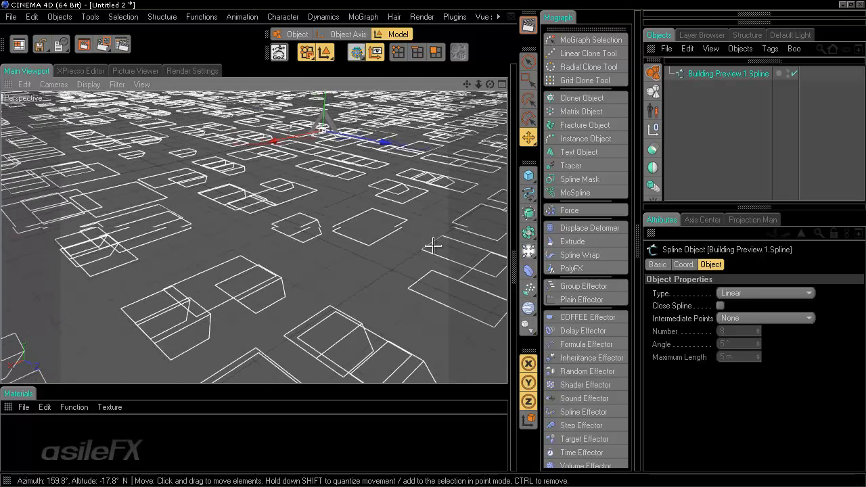
left_click_drag(436, 248, 434, 246, "alt")
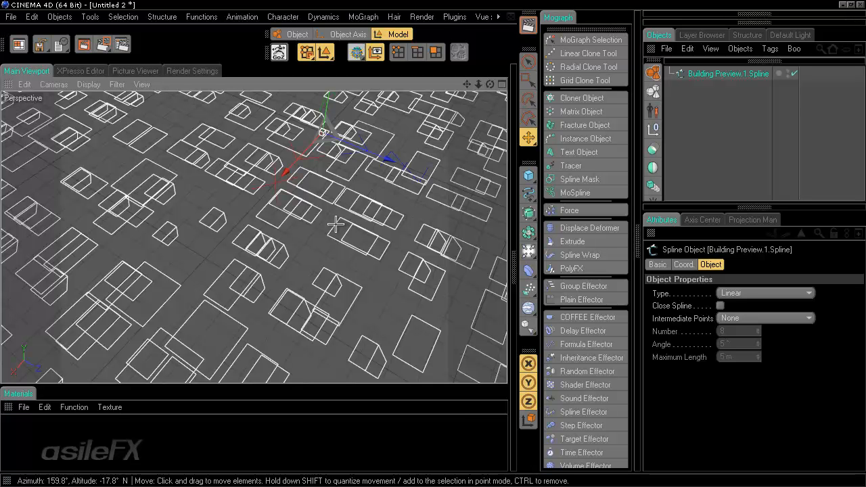
scroll(331, 224, "down", 5)
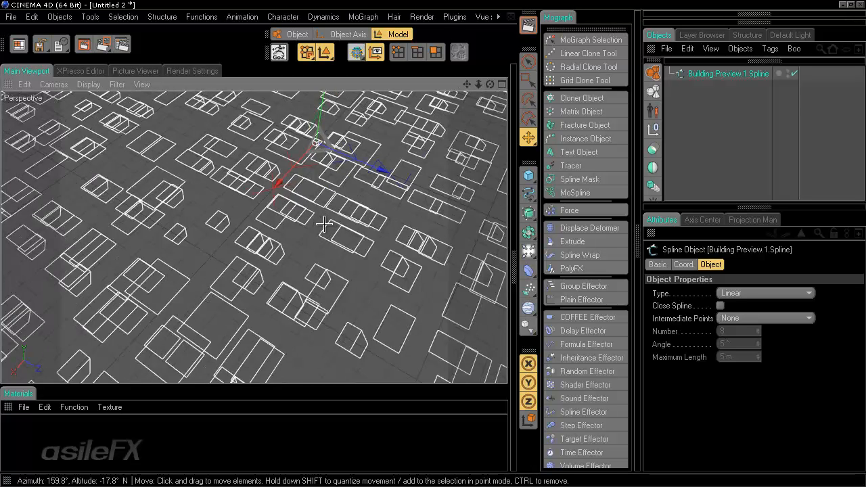
scroll(324, 224, "down", 3)
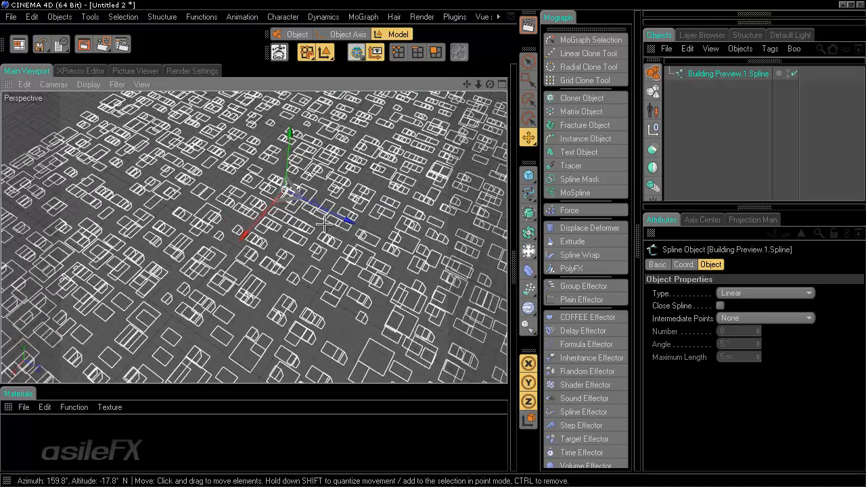
scroll(371, 233, "up", 2)
scroll(411, 245, "up", 3)
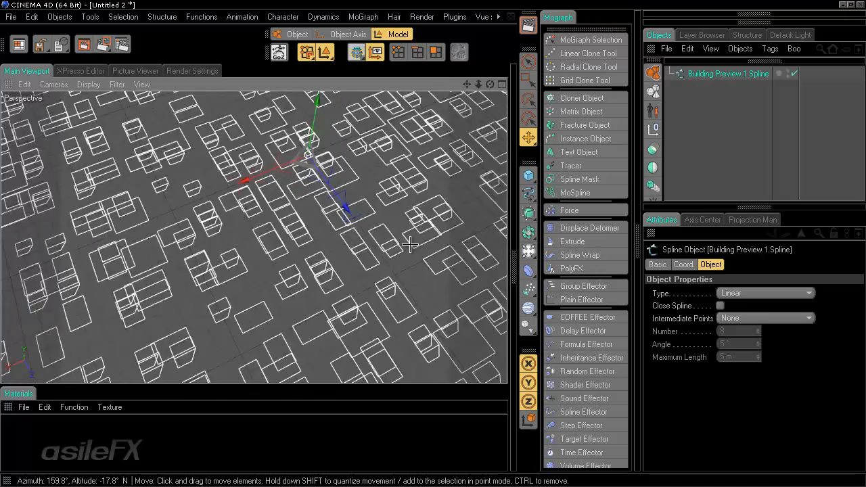
left_click_drag(410, 245, 434, 244, "alt")
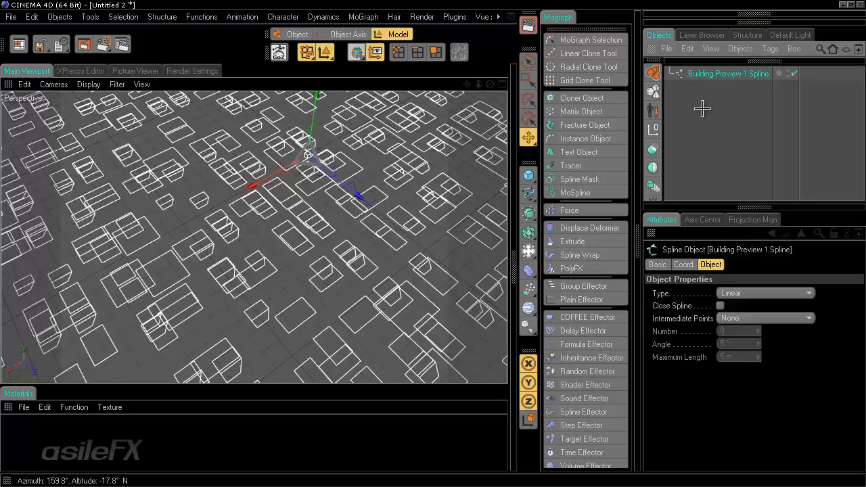
key("Delete")
left_click(483, 16)
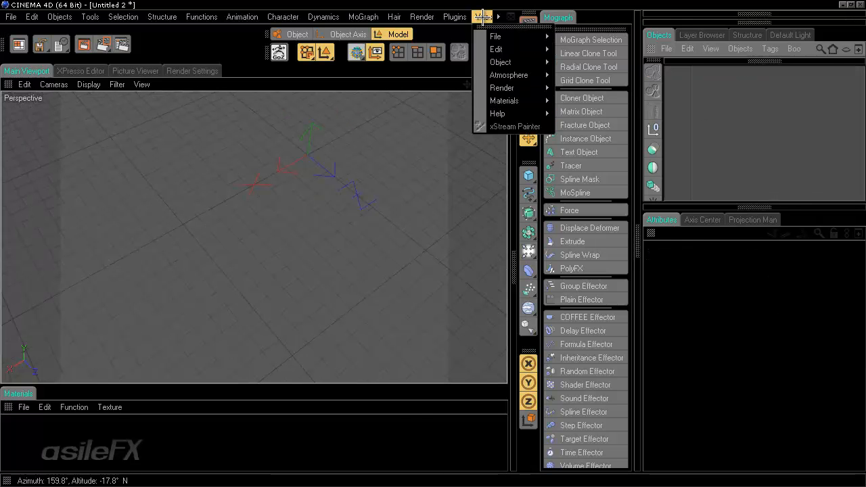
Step: In CityGen_007-5.c4d, split Building Preview.1's polygons into a new object and return to Model mode
mouse_move(508, 31)
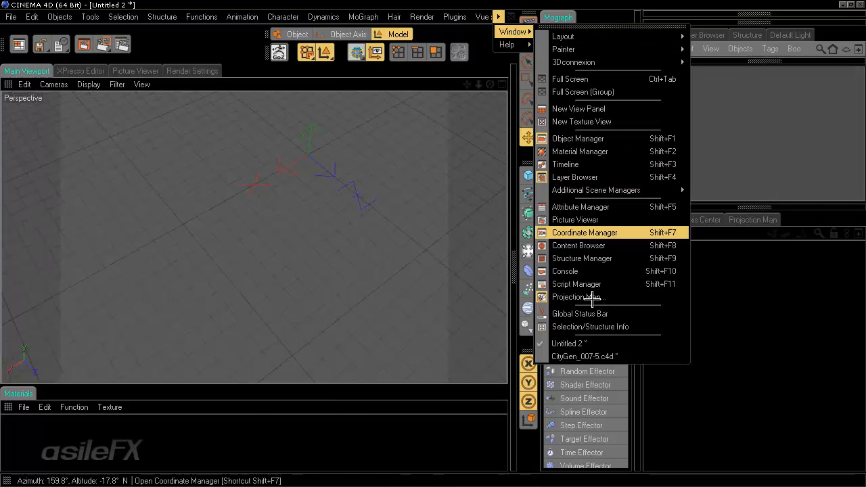
left_click(583, 356)
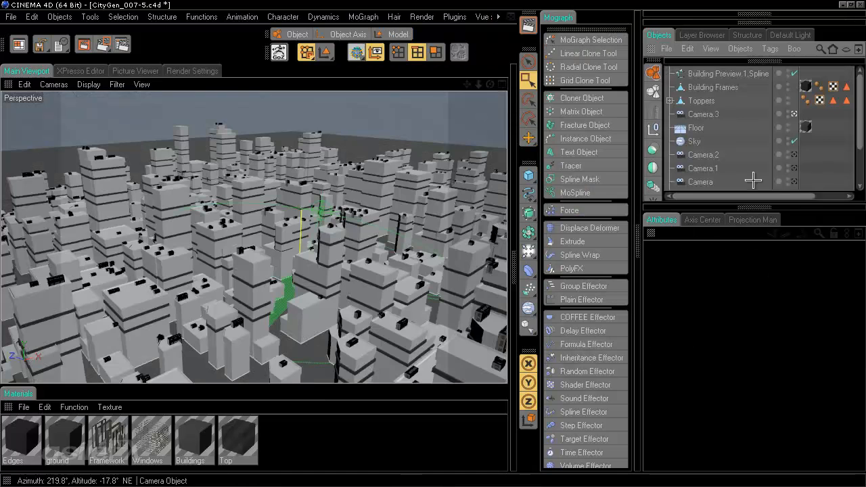
scroll(754, 164, "down", 3)
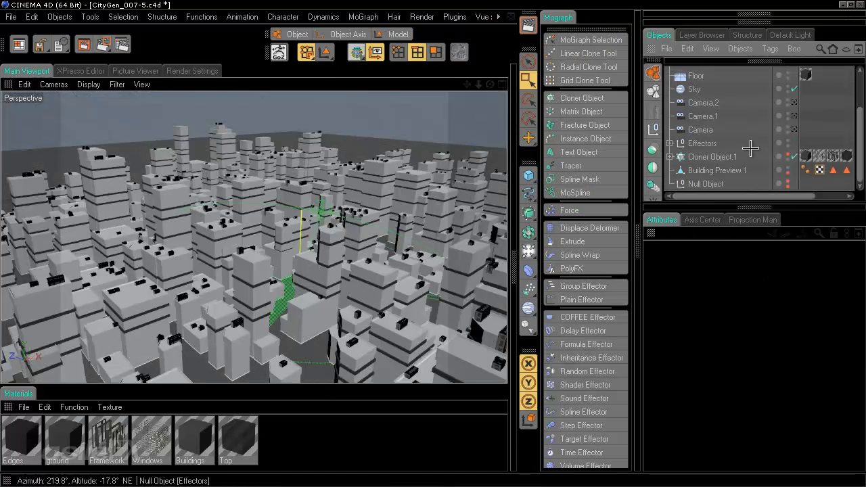
left_click(719, 172)
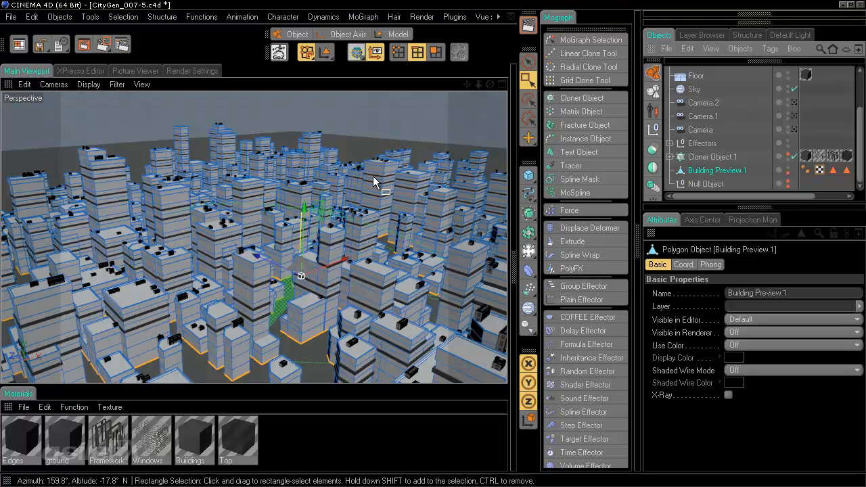
left_click(163, 17)
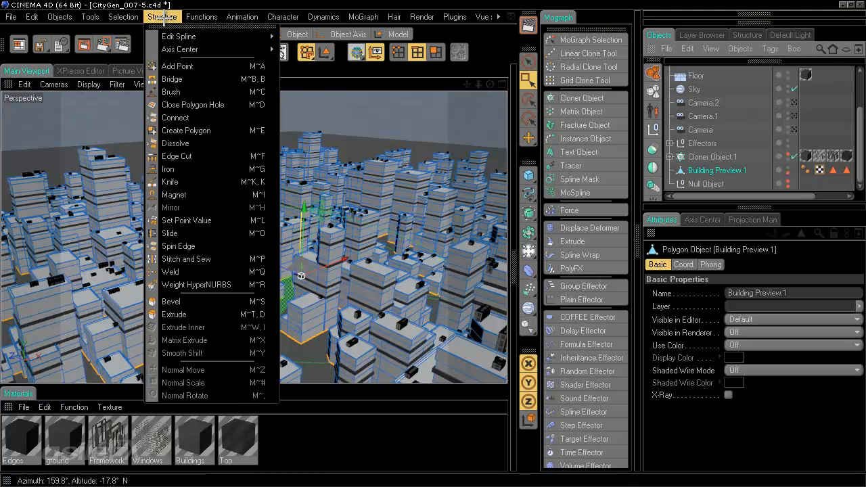
mouse_move(187, 15)
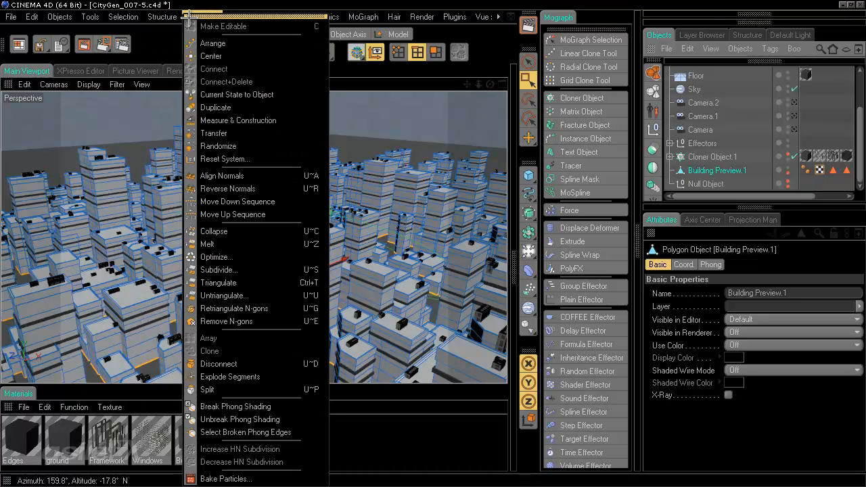
left_click(237, 389)
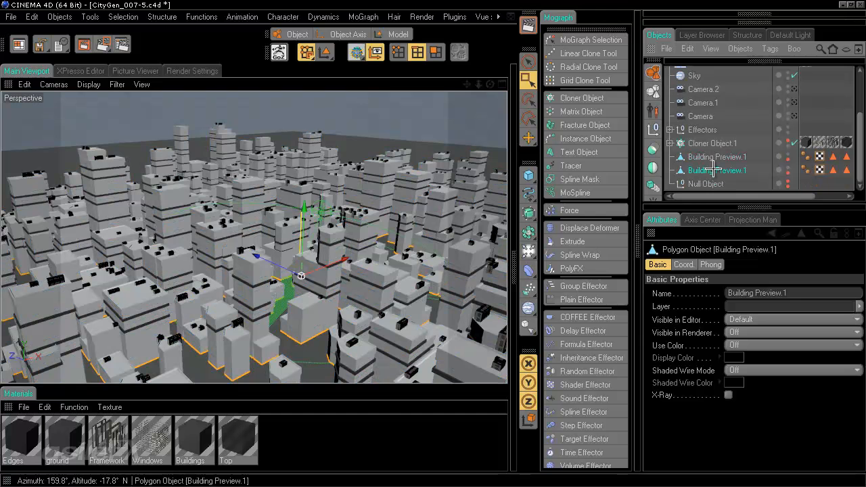
left_click(393, 34)
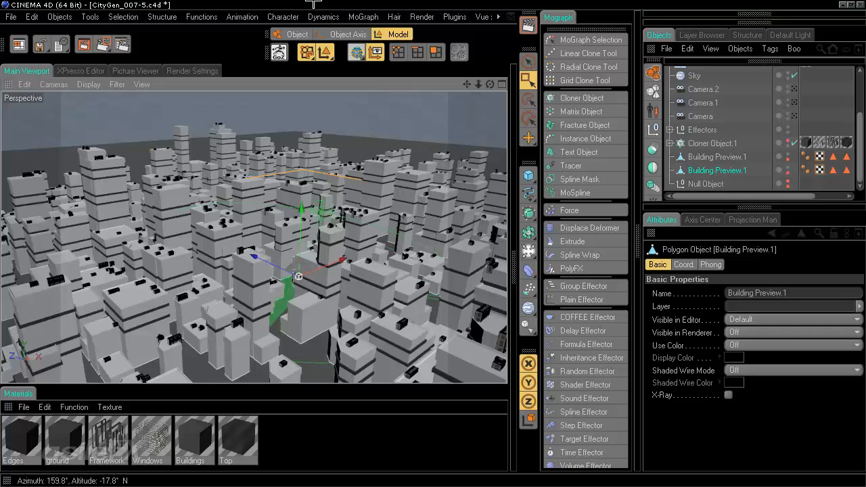
Step: Paste Building Preview.1 into a new empty scene and orbit to a top-down view
left_click(12, 17)
left_click(29, 36)
key("ctrl+v")
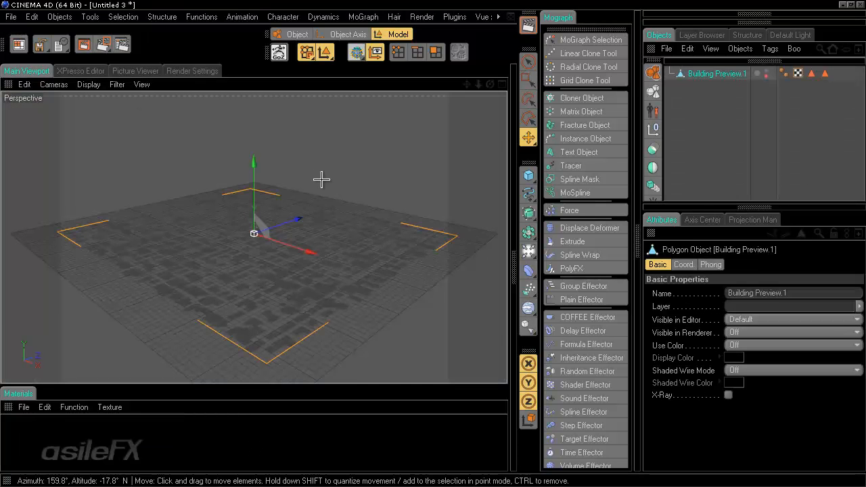
scroll(376, 262, "up", 2)
left_click_drag(381, 239, 433, 246, "alt")
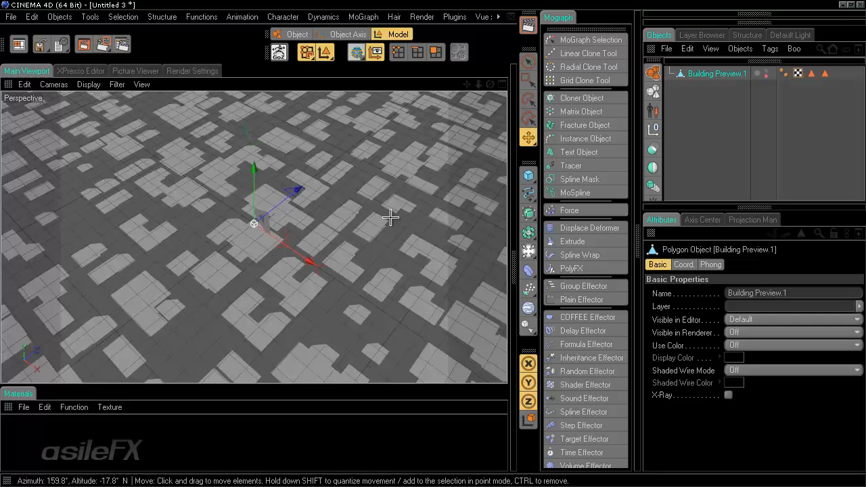
scroll(393, 215, "down", 2)
Step: In Polygon mode, zoom in on a few footprints and bring up the normals commands
left_click(436, 52)
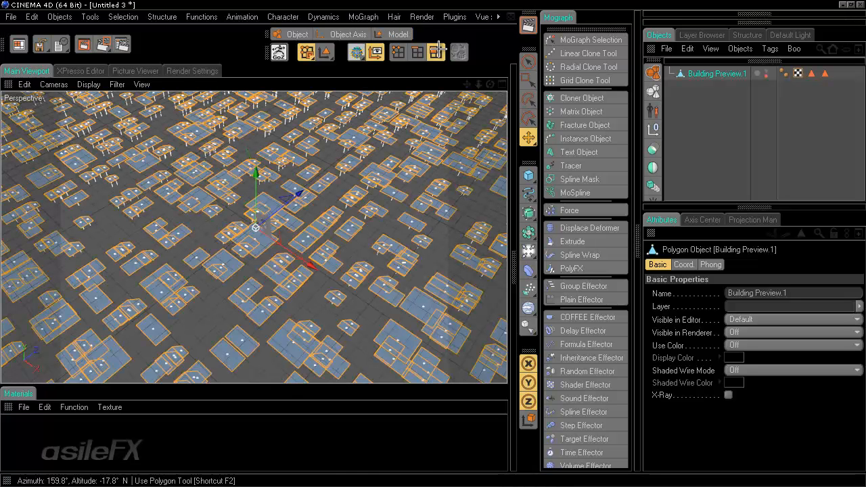
scroll(425, 187, "up", 3)
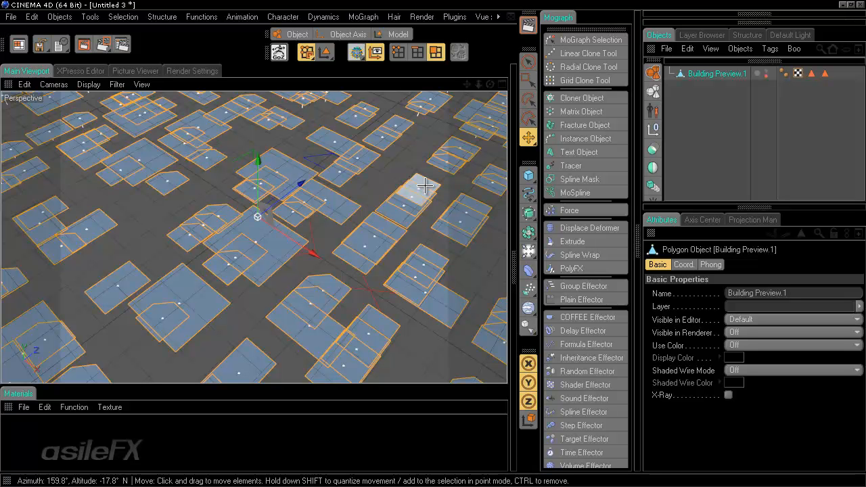
middle_click_drag(237, 213, 386, 134, "alt")
scroll(386, 249, "up", 6)
middle_click_drag(502, 218, 194, 295, "alt")
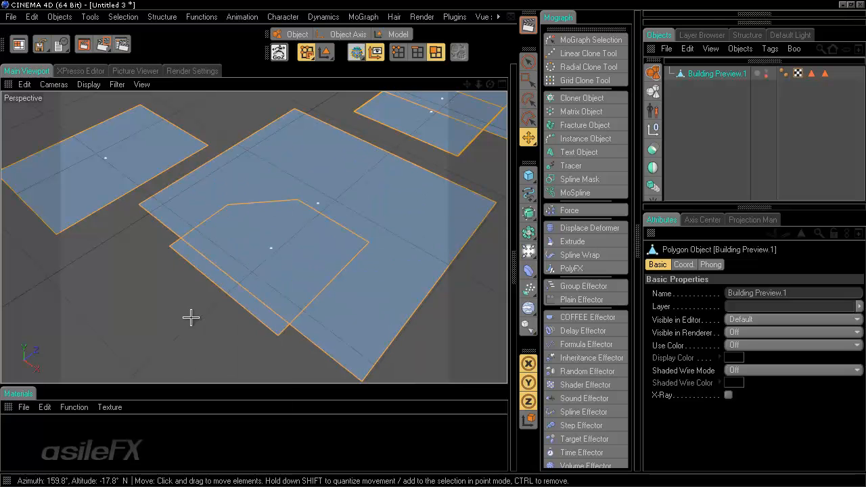
key("u")
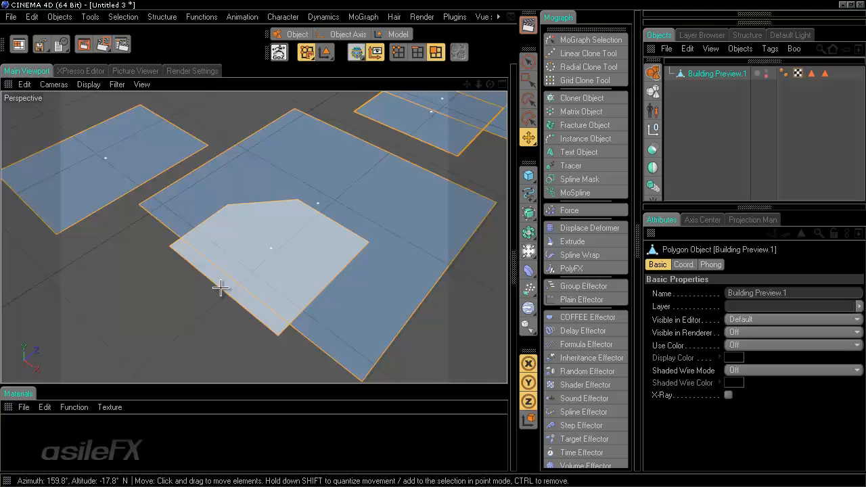
scroll(331, 271, "down", 15)
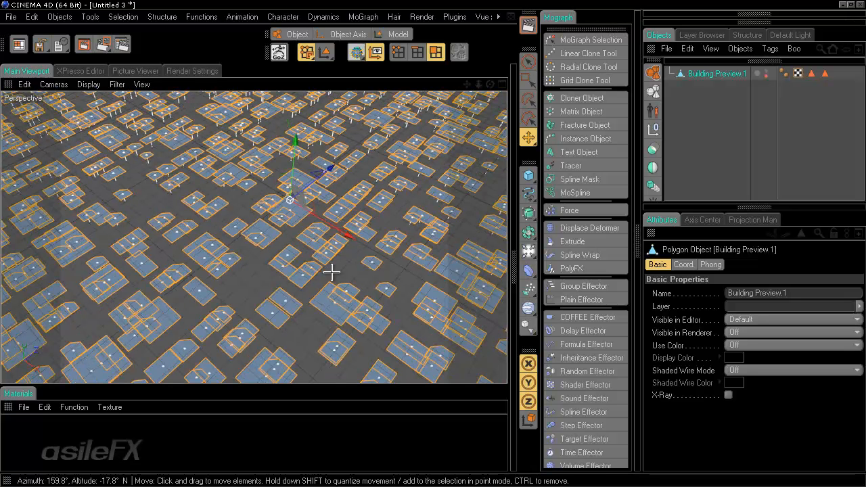
scroll(341, 294, "down", 5)
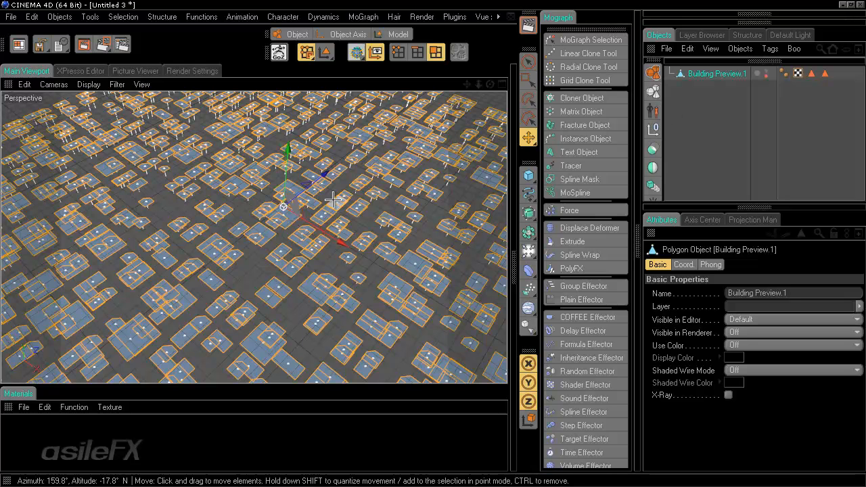
scroll(332, 199, "down", 5)
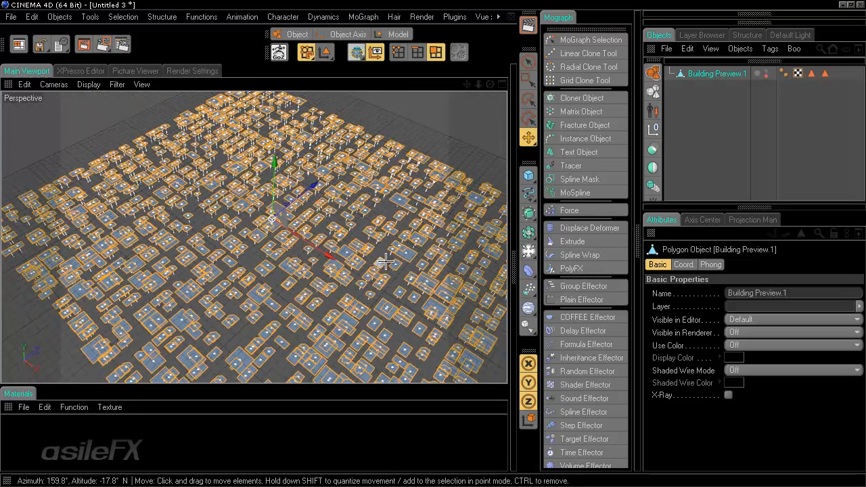
scroll(385, 277, "down", 6)
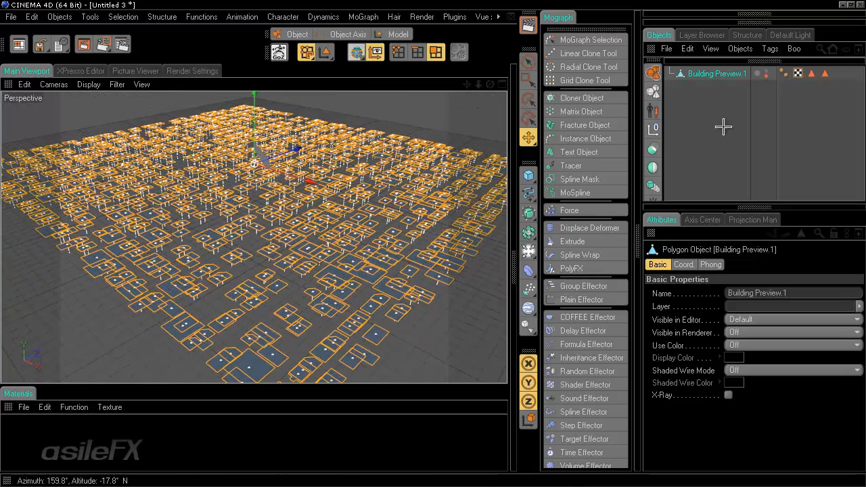
Step: Set Building Preview.1's Visible in Renderer from Off to Default
left_click(712, 115)
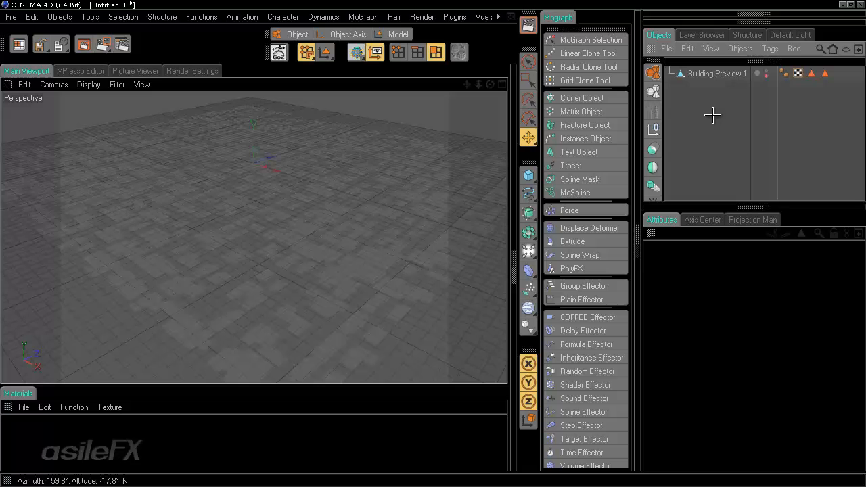
left_click(720, 72)
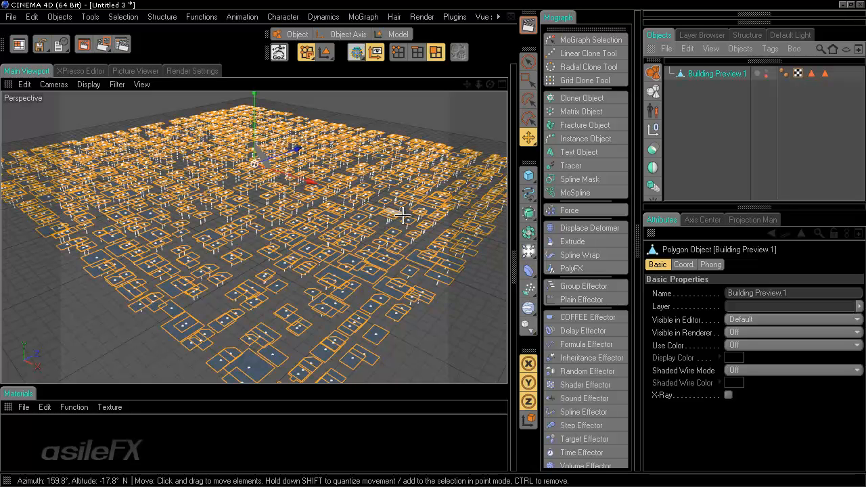
left_click(757, 76)
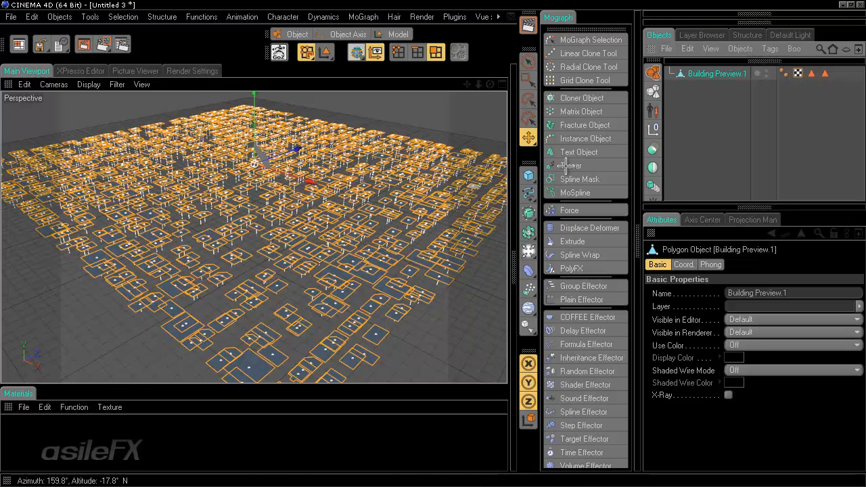
left_click(716, 90)
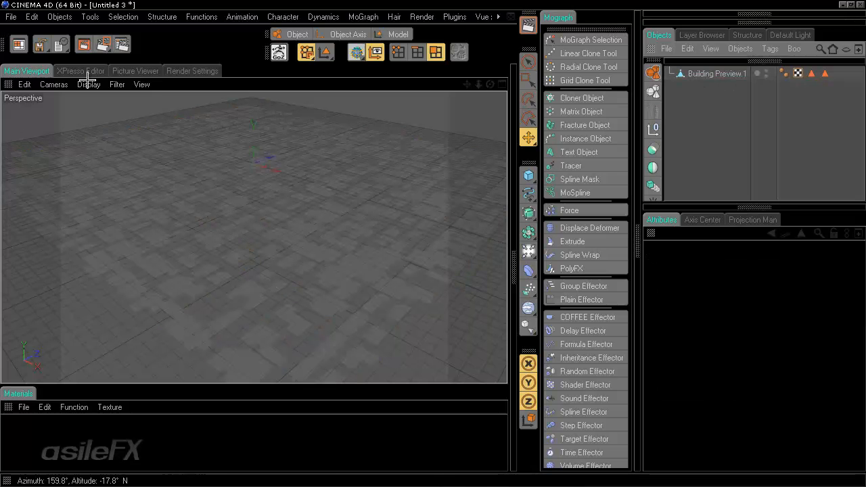
Step: Add a Compositing tag to Building Preview.1 and check its Object Buffer settings
left_click(713, 73)
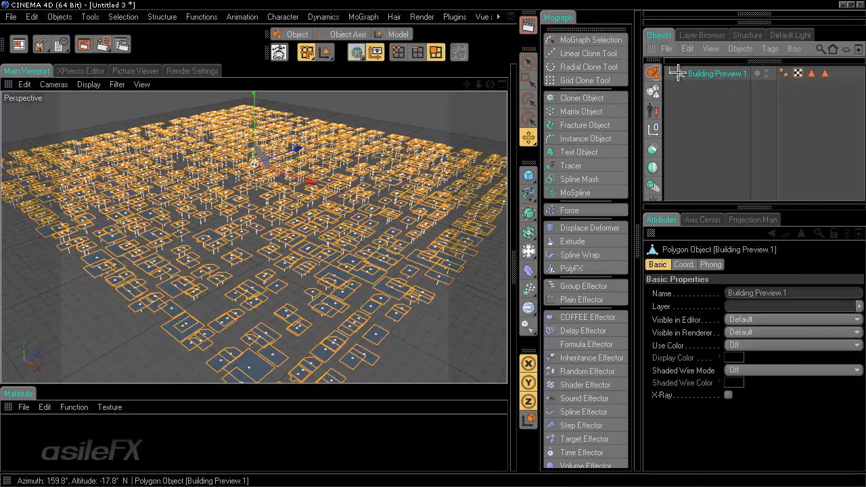
right_click(686, 73)
mouse_move(686, 71)
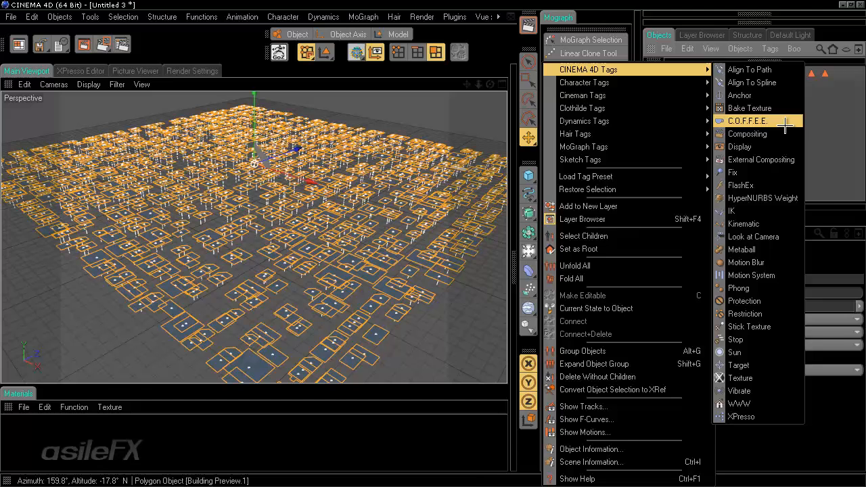
left_click(744, 134)
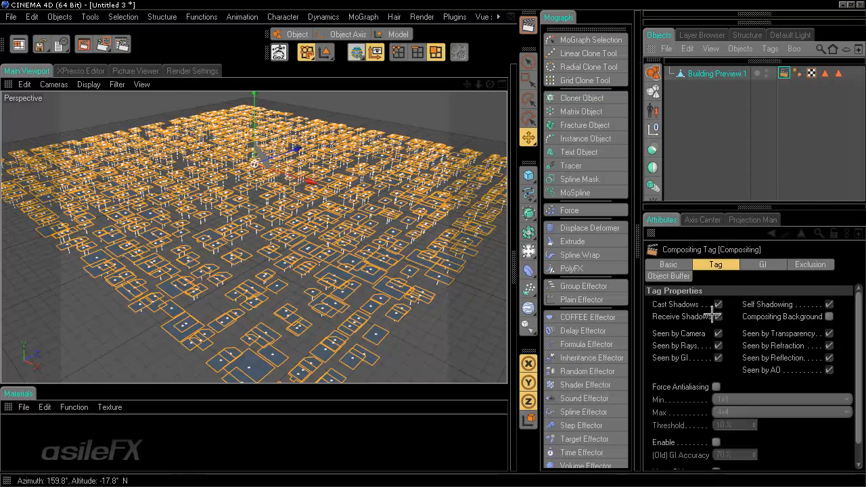
left_click(668, 276)
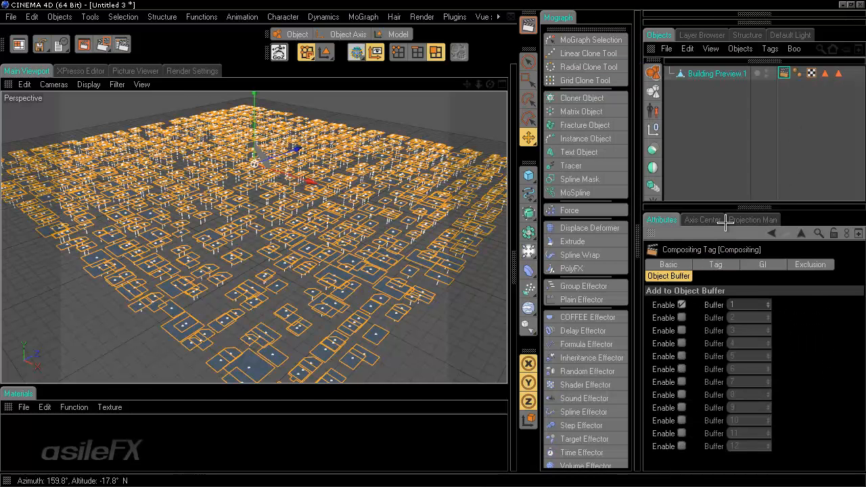
left_click(731, 126)
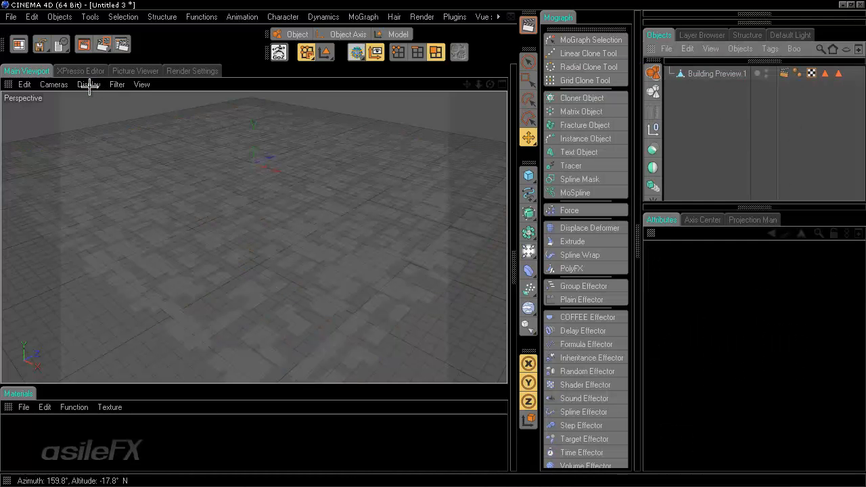
Step: Add a Camera object to the scene from the camera flyout
left_click(87, 84)
mouse_move(54, 84)
mouse_move(66, 105)
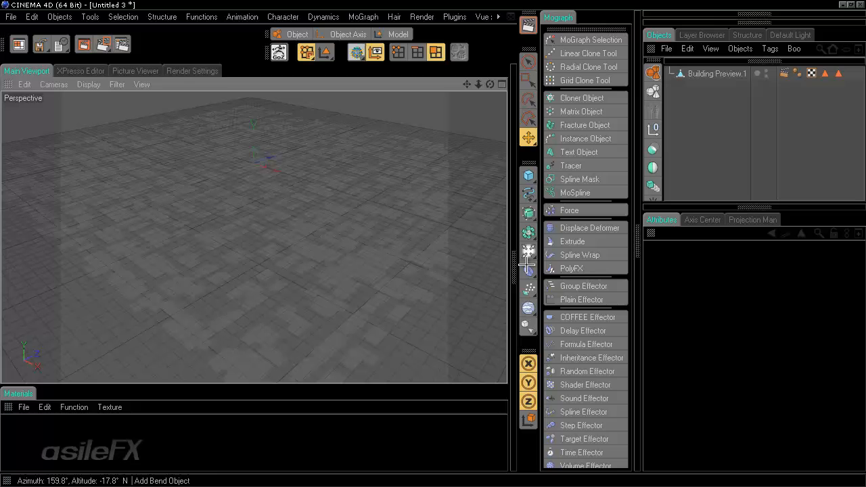
left_click_drag(528, 251, 638, 286)
Step: Give the new camera Top projection and view the scene through it
left_click(750, 293)
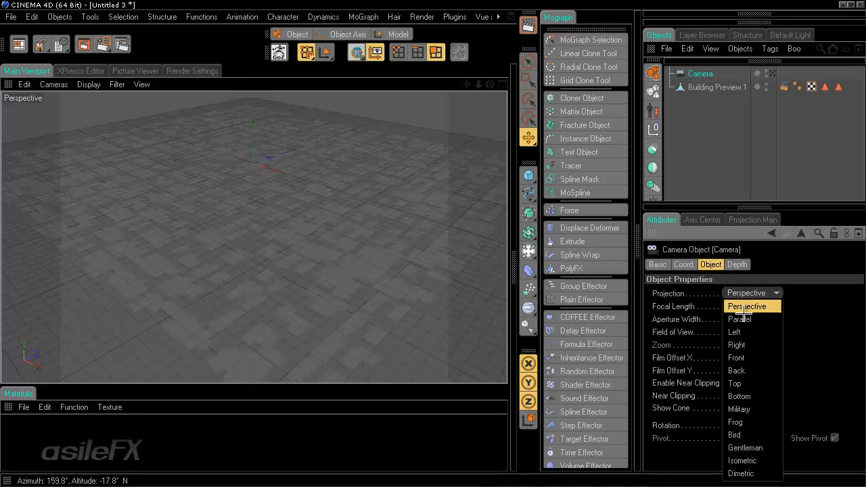
left_click(744, 381)
left_click(772, 74)
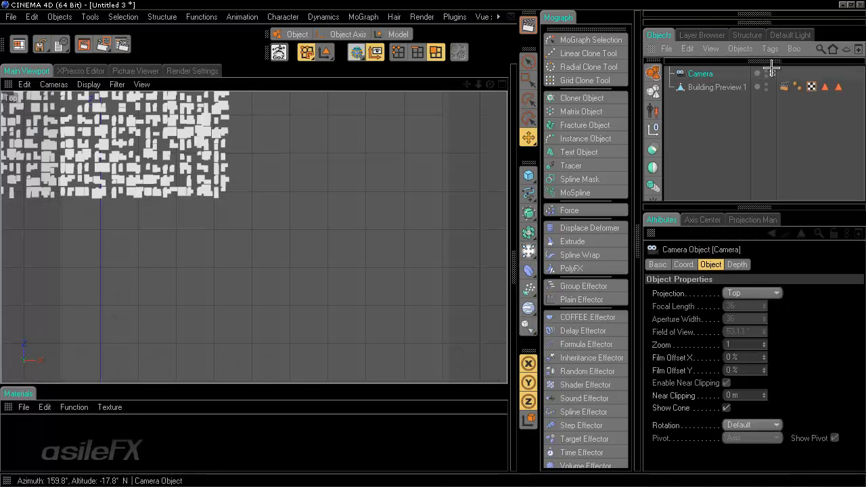
scroll(441, 248, "down", 5)
scroll(431, 243, "up", 2)
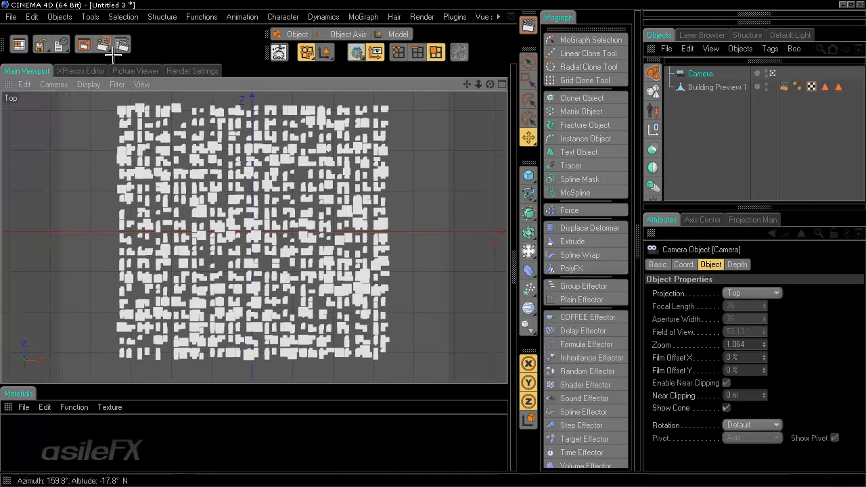
Step: Set render anti-aliasing to Best with a 4x4 minimum level
left_click(192, 70)
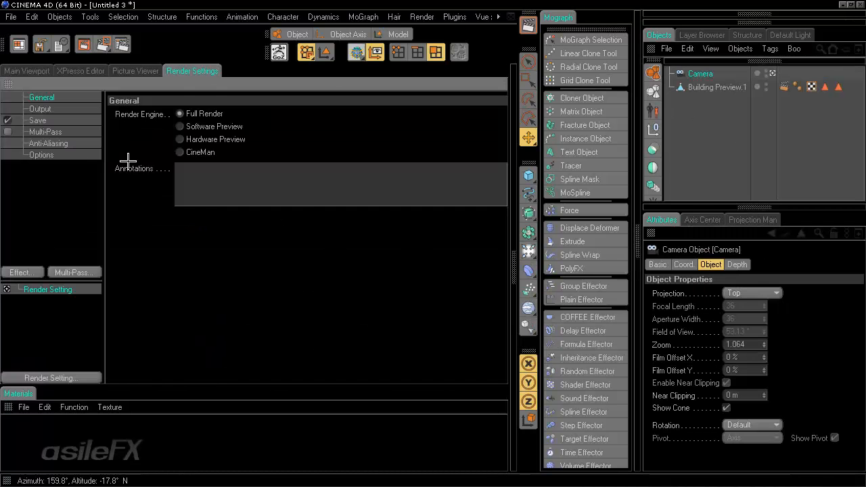
left_click(48, 143)
left_click(233, 115)
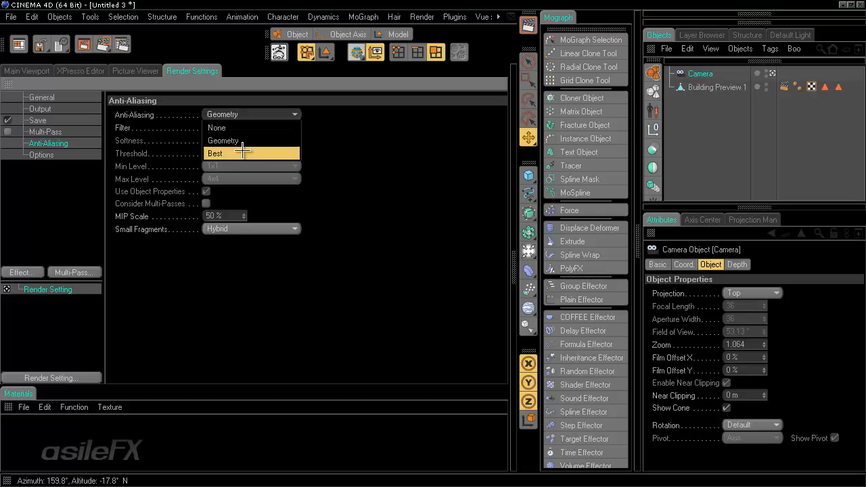
left_click(244, 153)
left_click(252, 165)
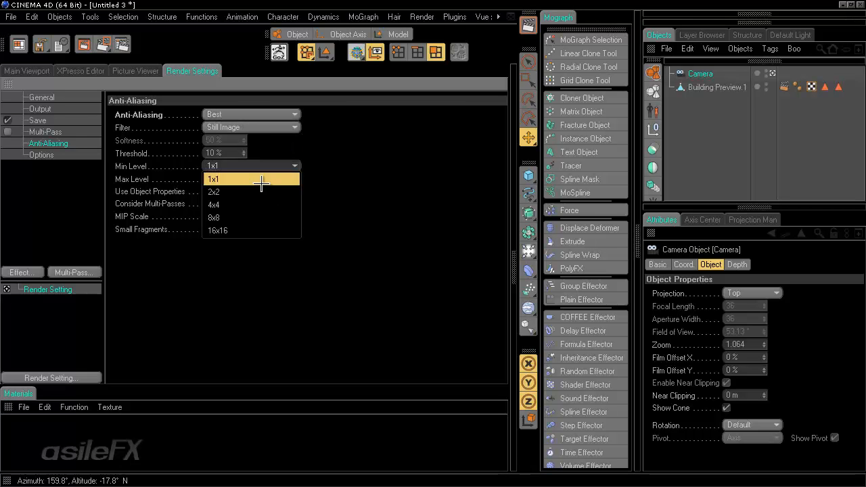
left_click(263, 203)
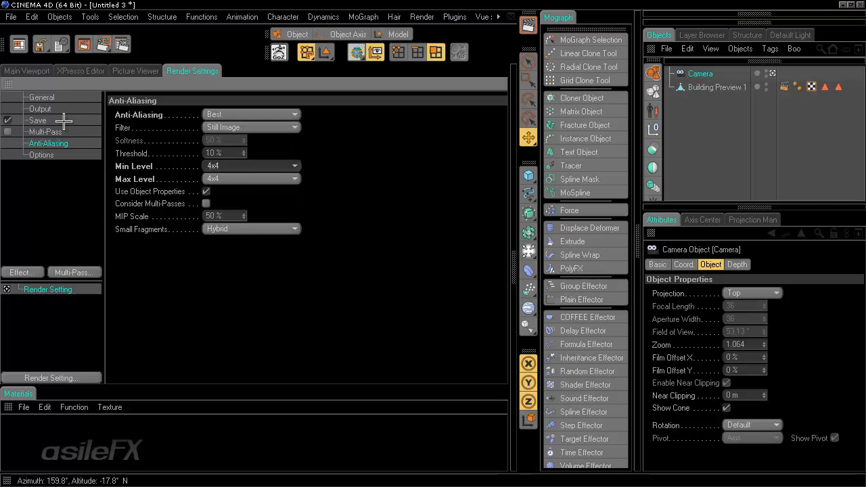
Step: Set the render output width and height to 4000 pixels
left_click(41, 109)
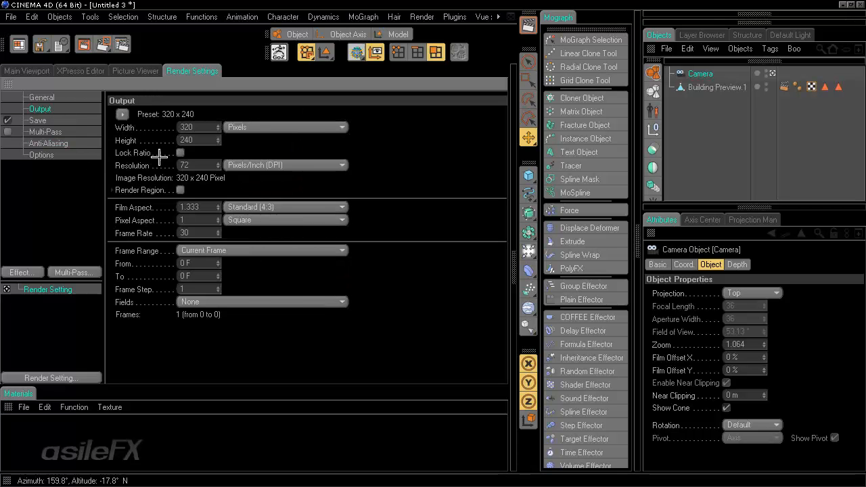
left_click(27, 71)
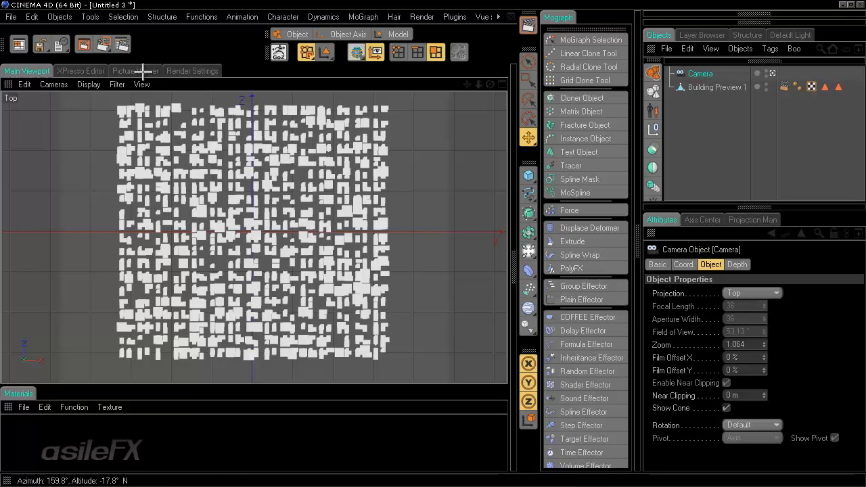
left_click(214, 71)
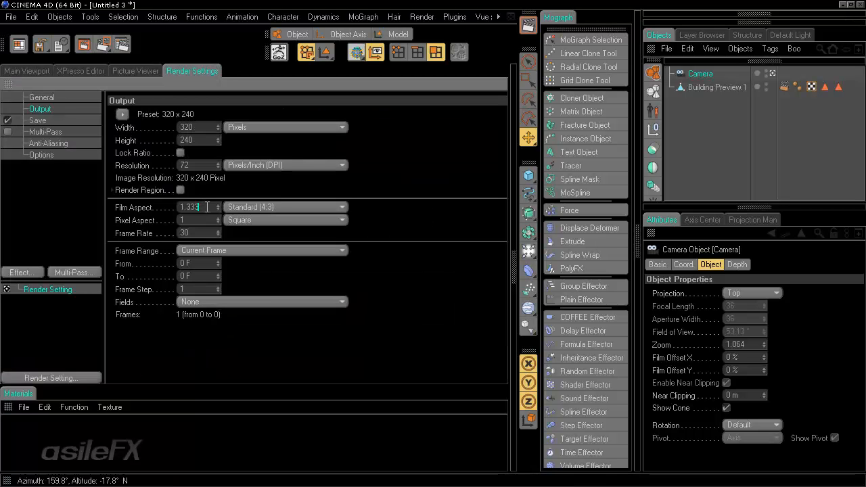
left_click_drag(200, 127, 122, 127)
key("Return")
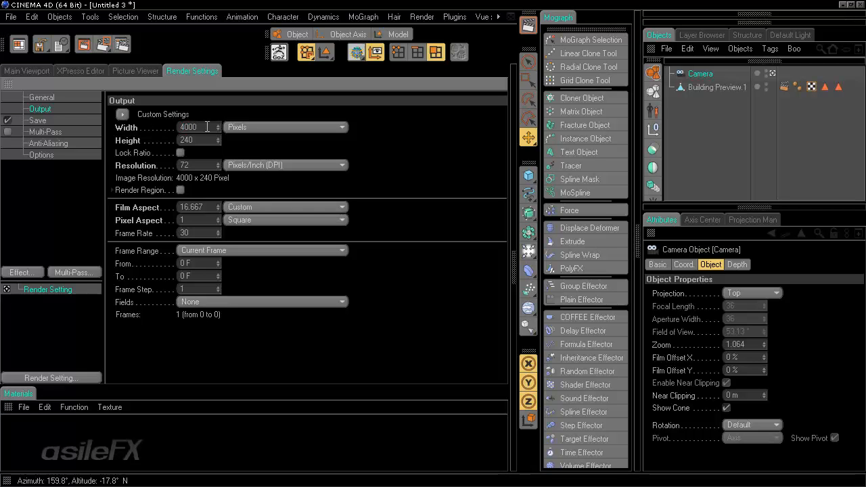
key("BackSpace")
key("BackSpace")
key("BackSpace")
type("40")
key("Return")
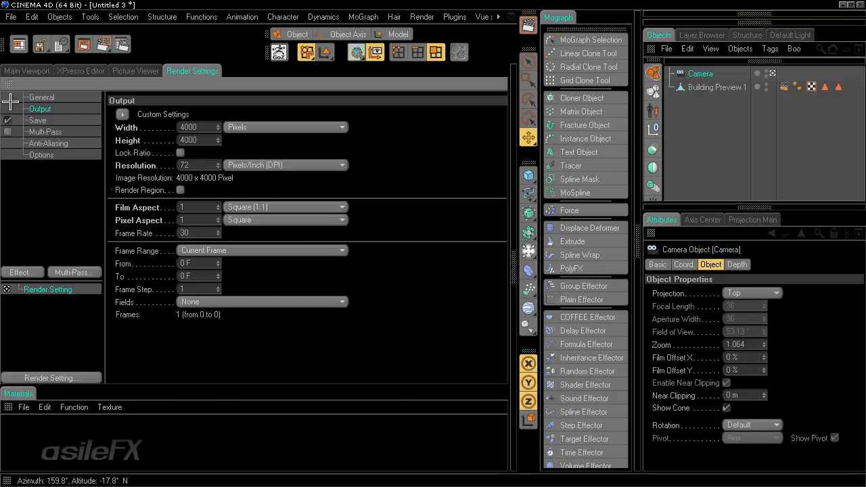
left_click(31, 71)
scroll(294, 221, "up", 5)
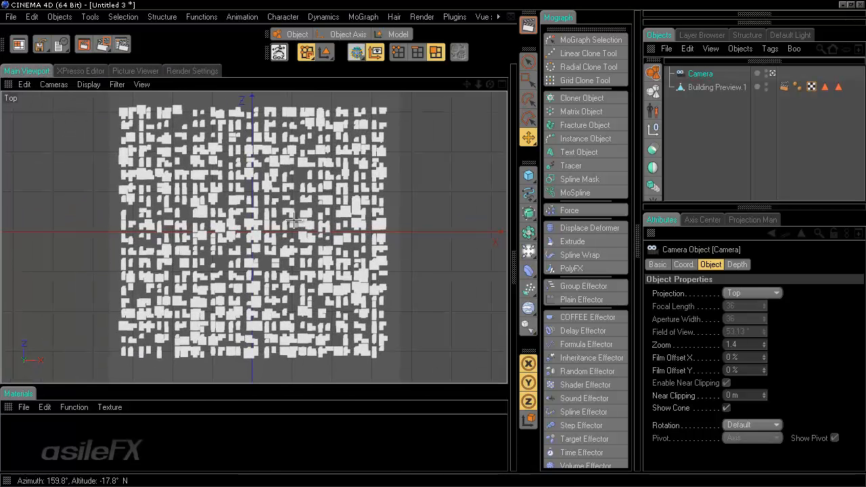
scroll(294, 221, "up", 1)
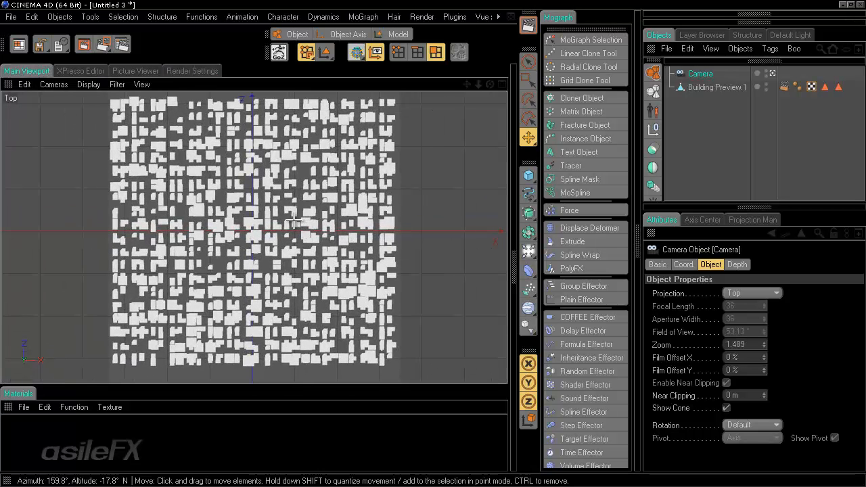
scroll(432, 245, "down", 1)
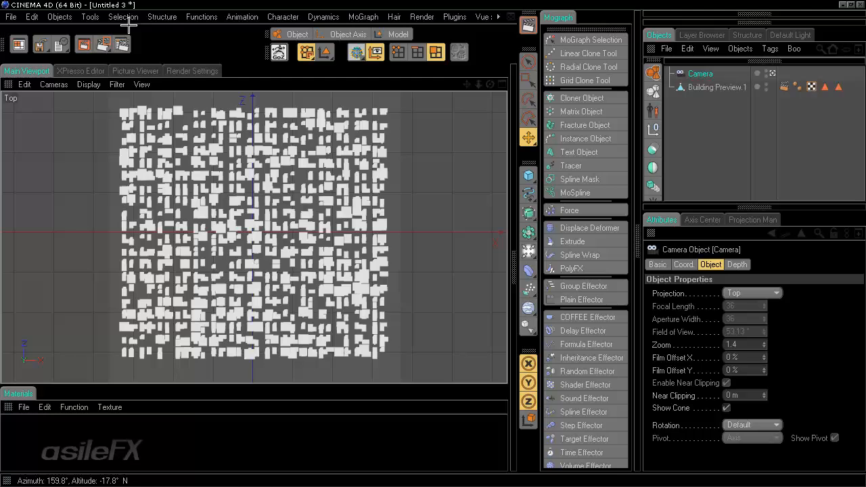
Step: Enable Multi-Pass rendering and add an Object Buffer pass
left_click(122, 44)
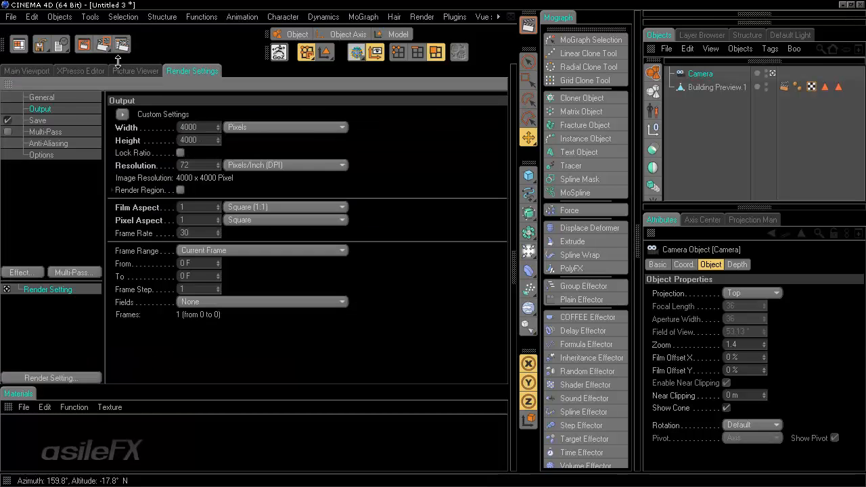
left_click(45, 132)
left_click(8, 132)
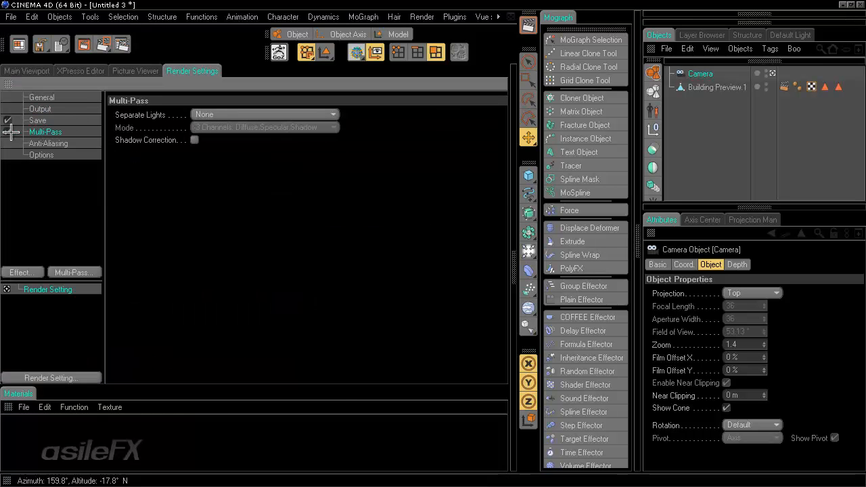
left_click(83, 272)
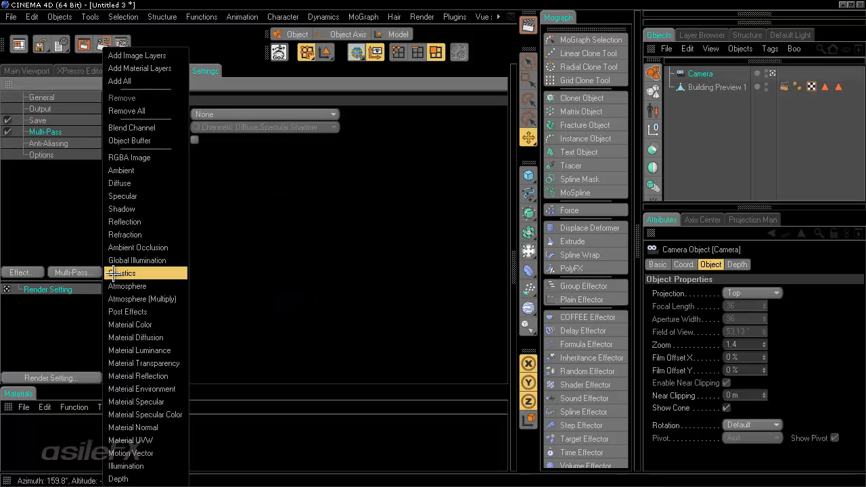
left_click(147, 140)
left_click(38, 71)
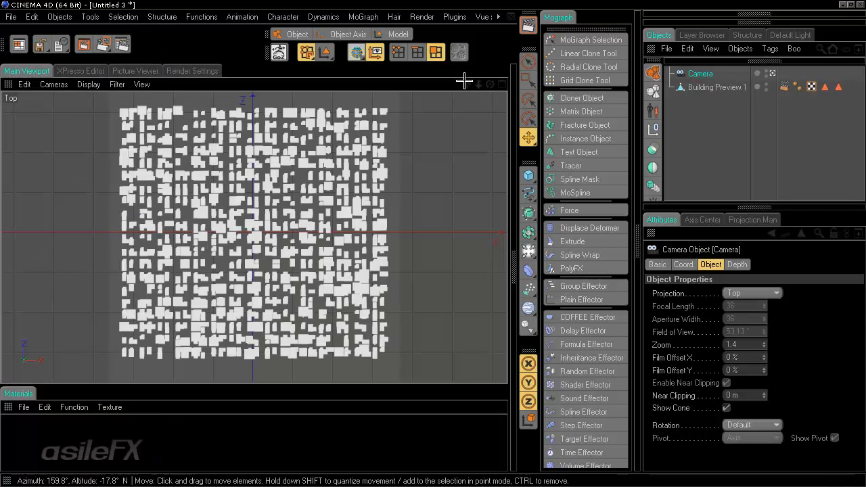
Step: Render the top view to the Picture Viewer and inspect it at 100%, panning across the buildings
left_click(83, 45)
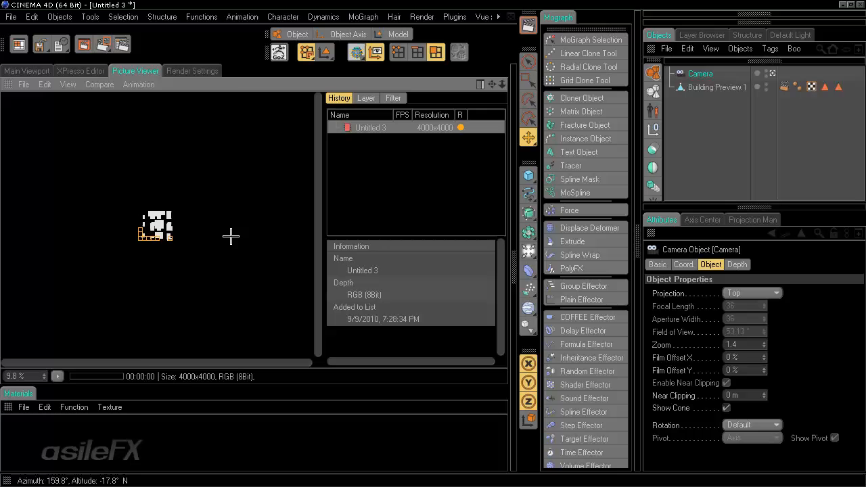
double_click(279, 206)
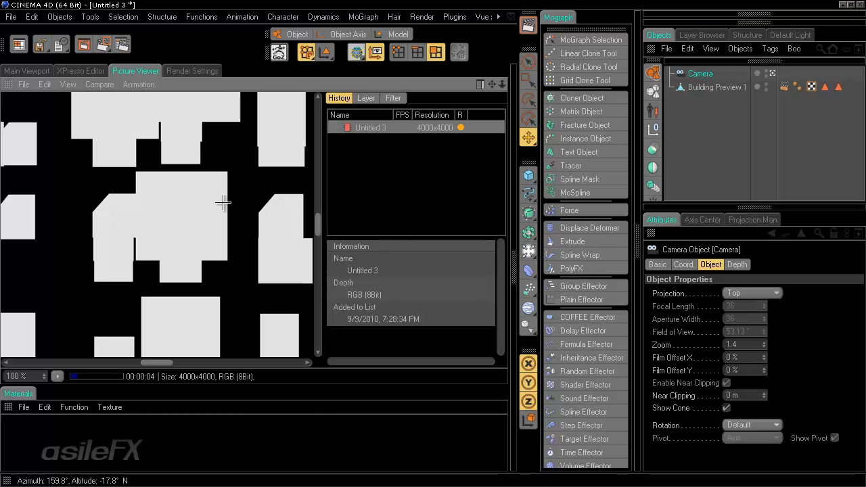
scroll(223, 201, "down", 3)
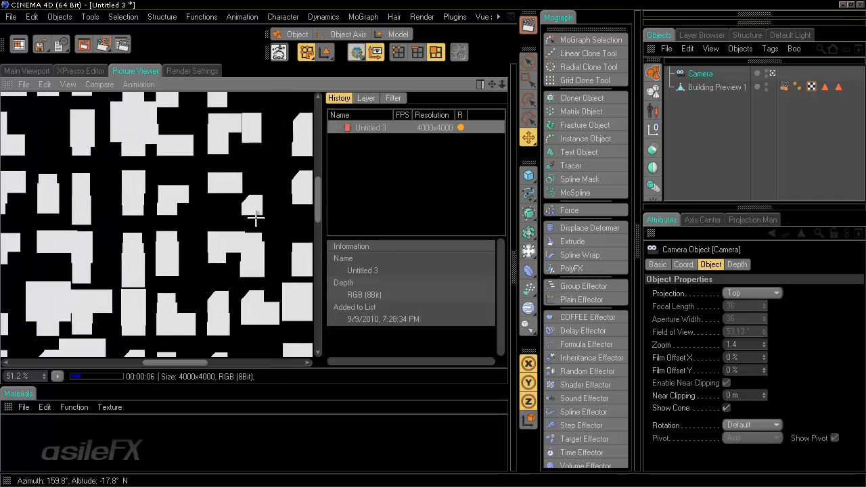
scroll(229, 254, "down", 3)
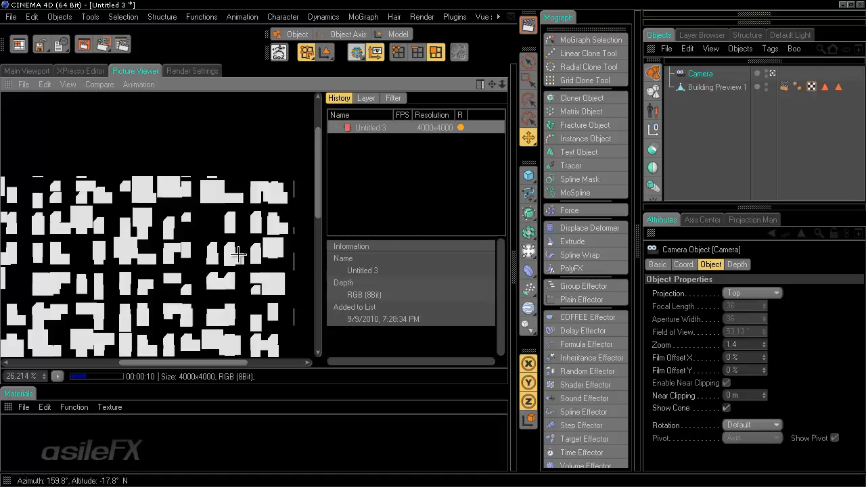
scroll(233, 252, "up", 6)
left_click_drag(205, 239, 138, 275)
left_click_drag(308, 135, 88, 299)
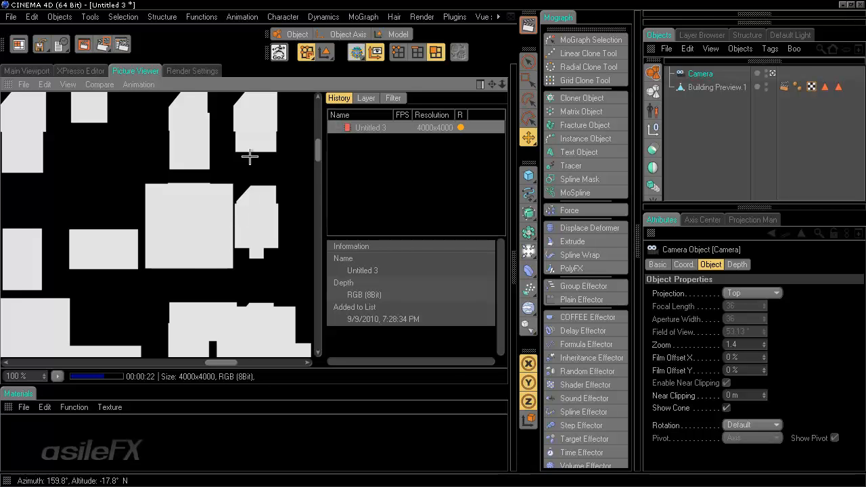
scroll(128, 270, "down", 5)
scroll(210, 235, "down", 2)
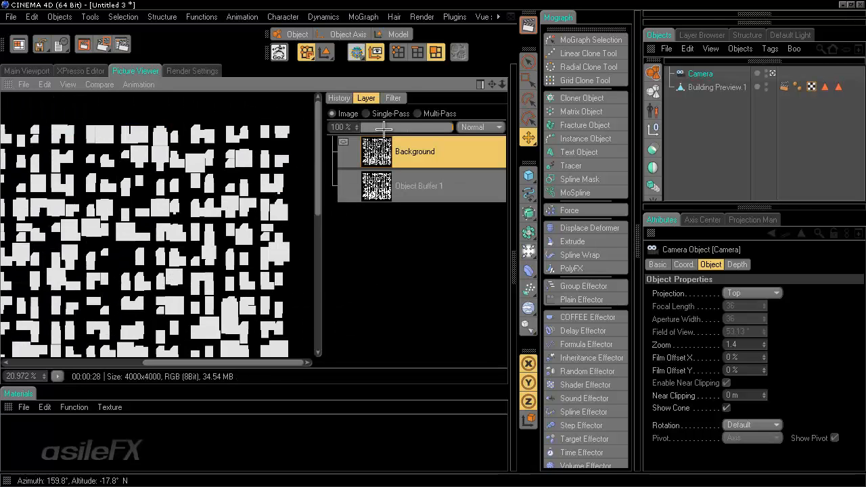
Step: Toggle between the Object Buffer 1 and Background layers, then return to History
left_click(439, 172)
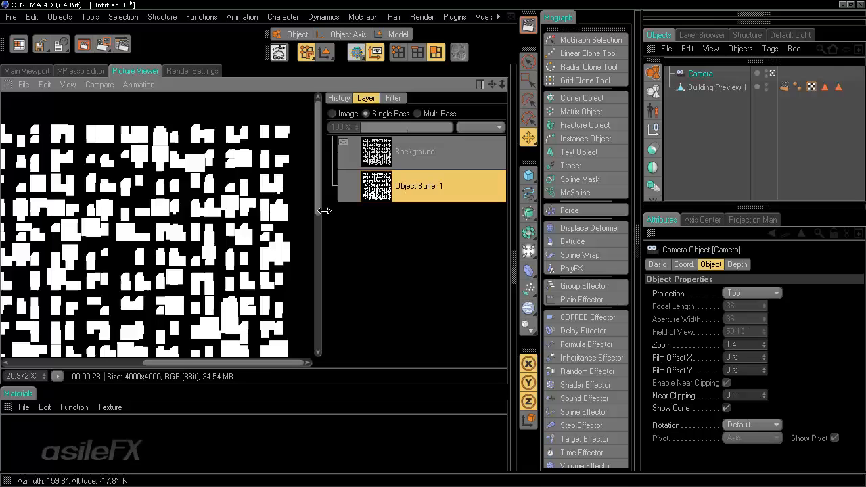
scroll(244, 233, "up", 3)
left_click(424, 160)
left_click(445, 186)
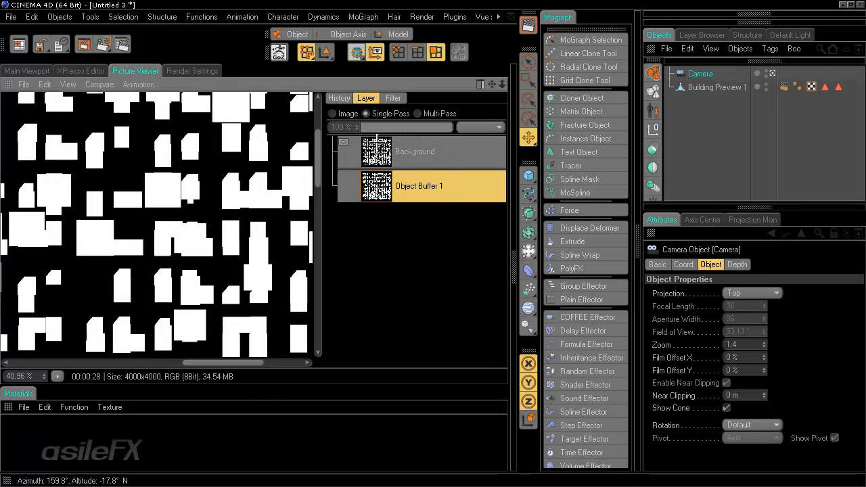
left_click(406, 152)
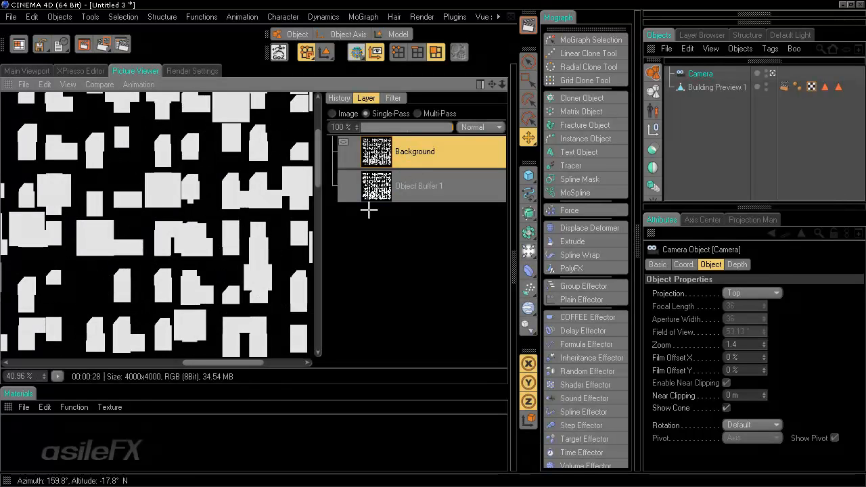
left_click(410, 192)
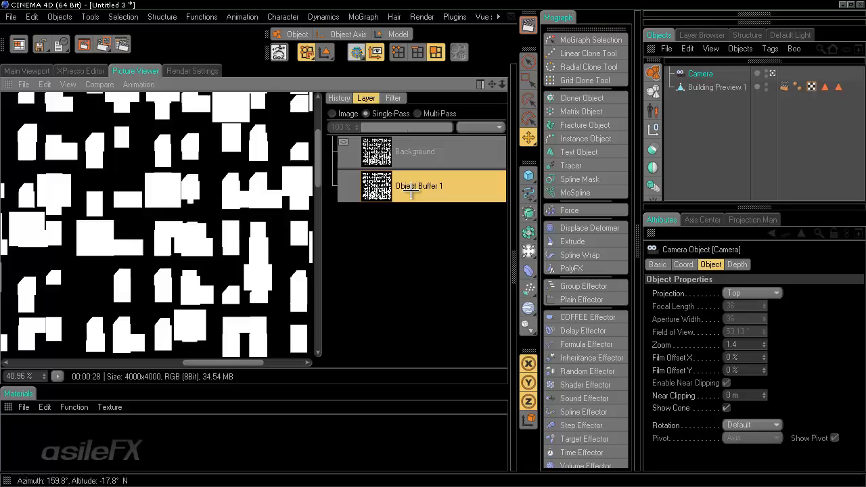
left_click(405, 151)
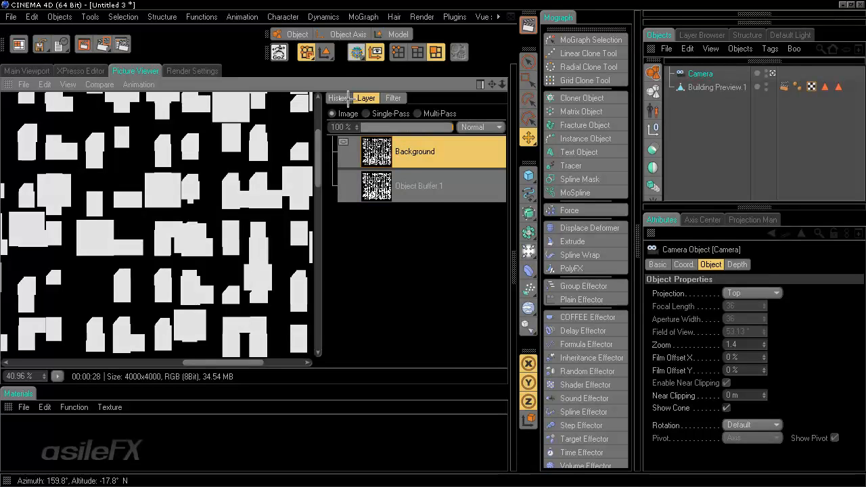
left_click(340, 98)
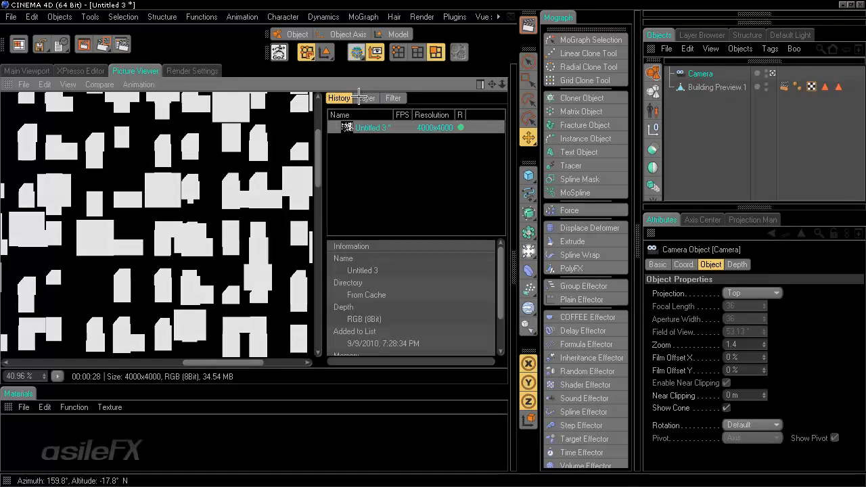
left_click(24, 85)
Step: Save the render as buildinglayout, a TIFF still image at 8 bits per channel with alpha
left_click(51, 116)
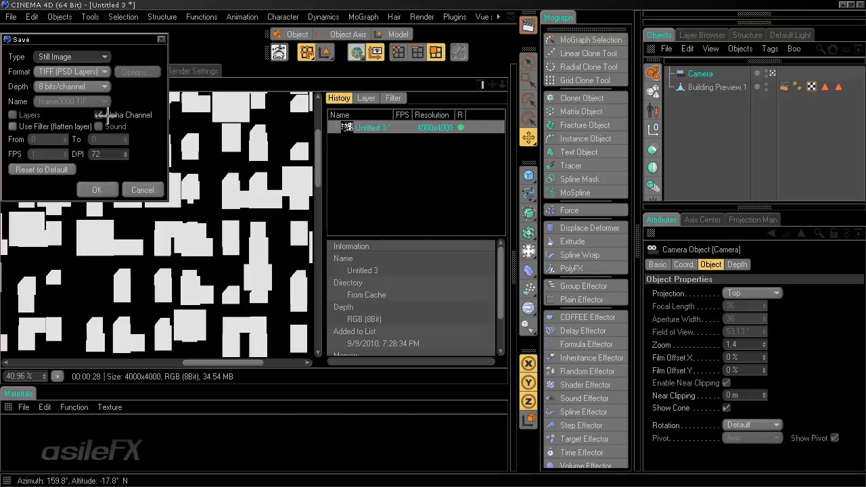
left_click(99, 86)
left_click(127, 89)
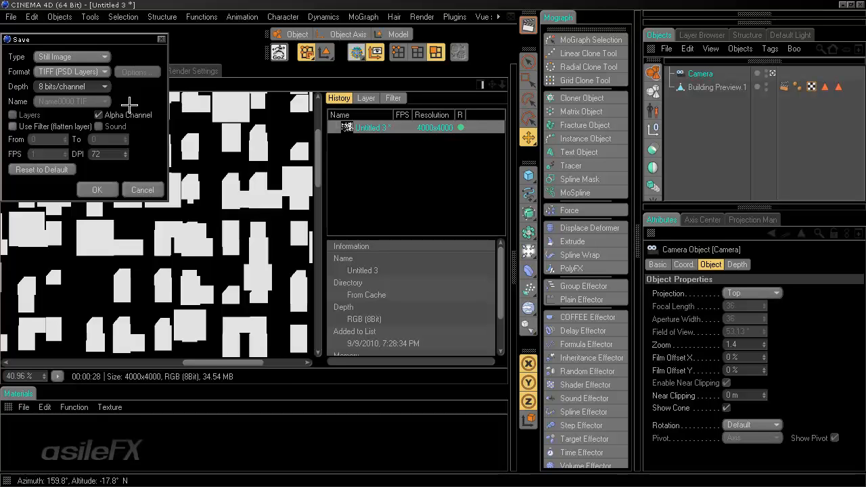
left_click(105, 189)
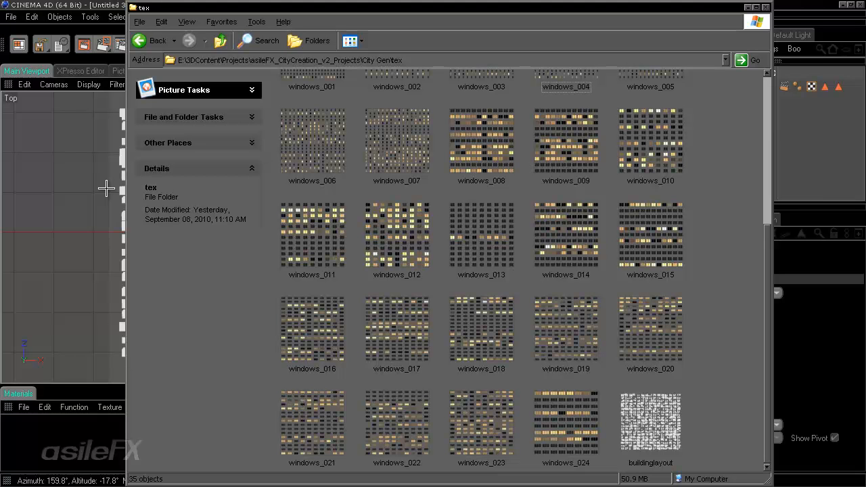
Step: Open buildinglayout from the tex folder with Adobe Photoshop CS4
left_click(660, 424)
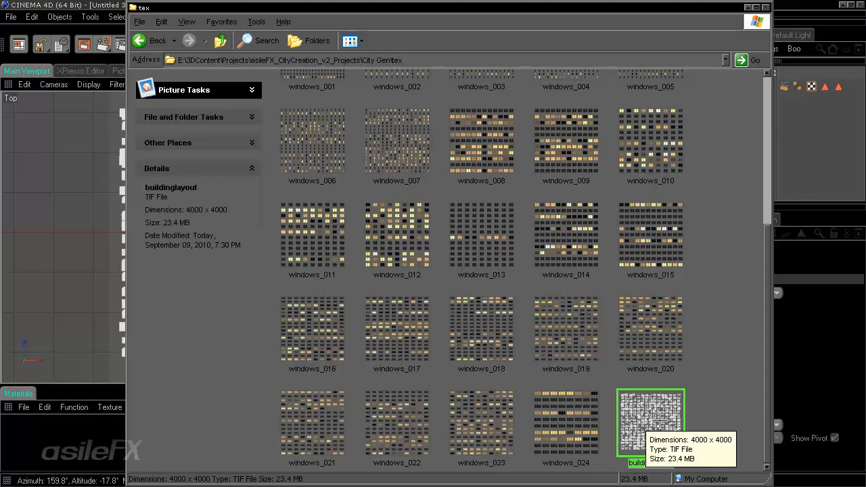
right_click(659, 418)
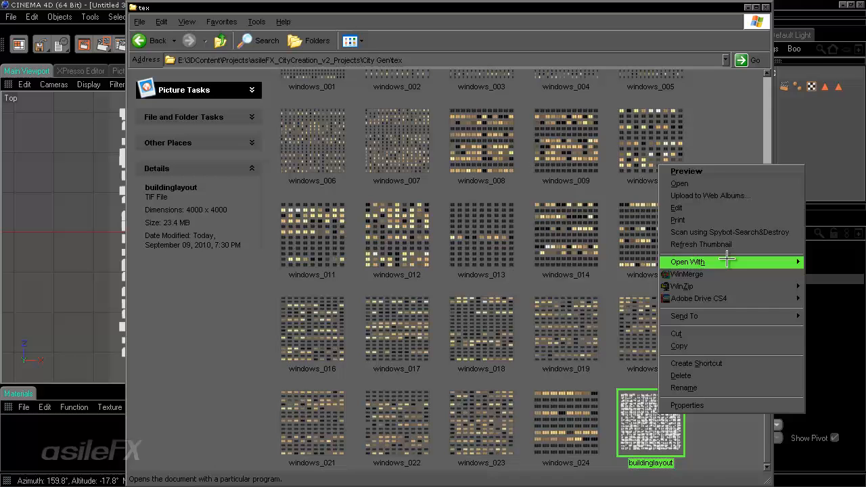
mouse_move(660, 262)
left_click(612, 300)
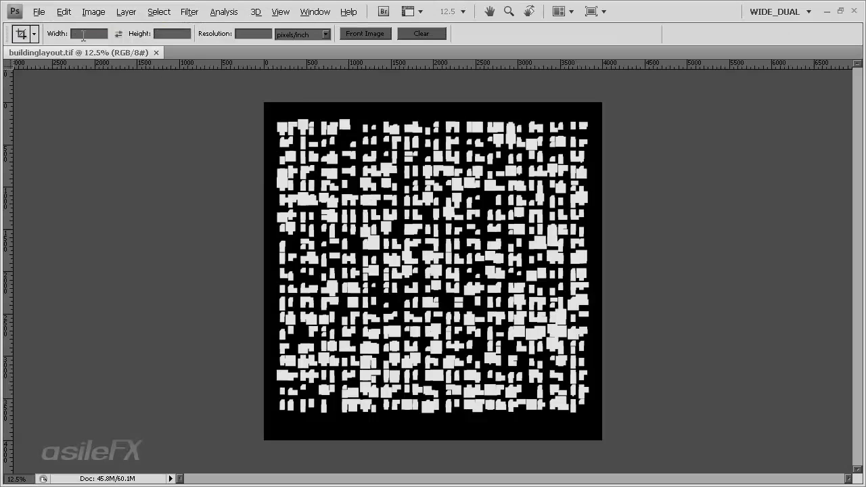
Step: Switch buildinglayout to Grayscale mode and close Photoshop
left_click(93, 12)
mouse_move(95, 28)
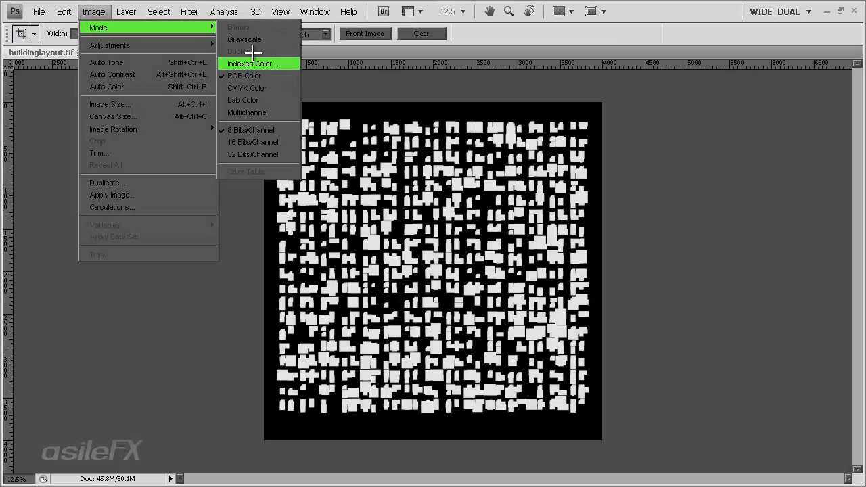
left_click(250, 39)
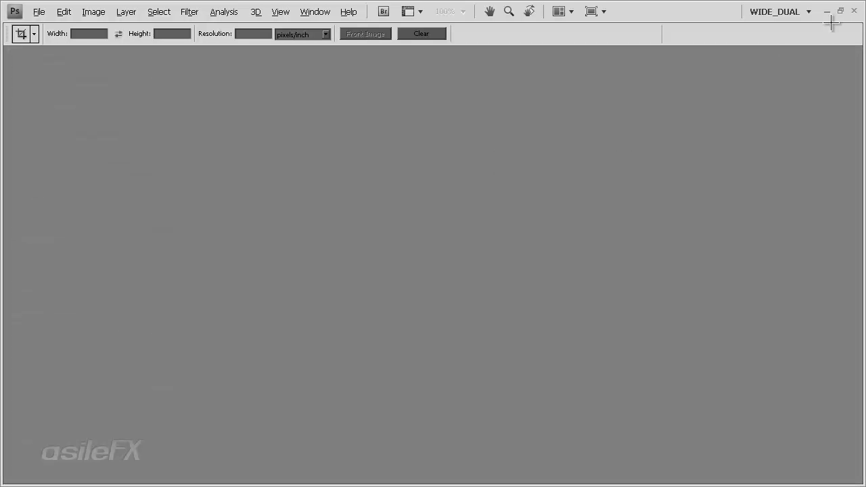
left_click(854, 11)
Step: Select buildinglayout.tif in the tex folder and reopen it in Photoshop
left_click(667, 426)
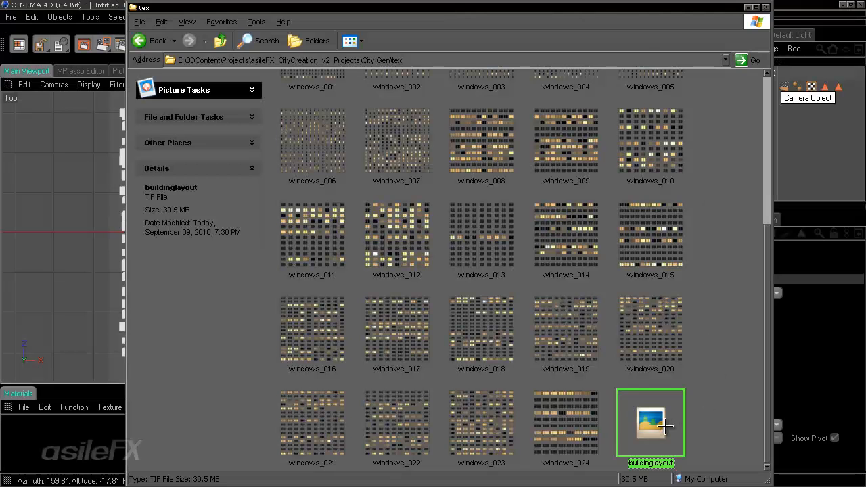
left_click(708, 421)
left_click(669, 422)
left_click(698, 420)
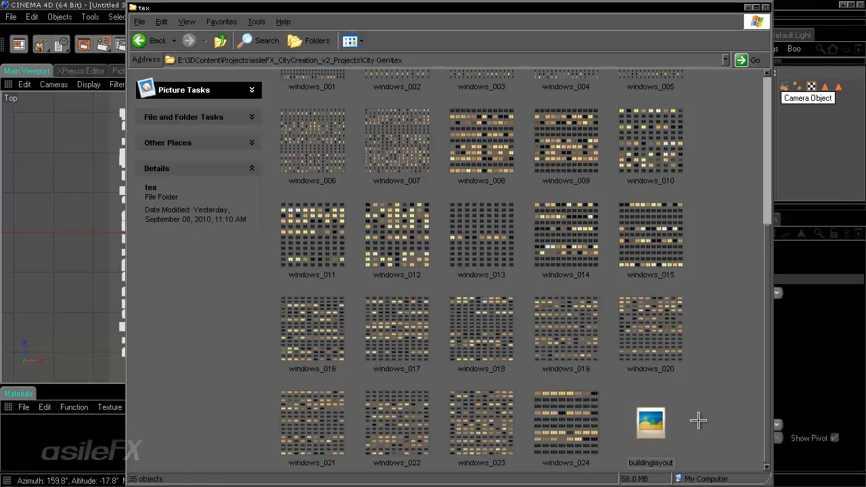
left_click(672, 412)
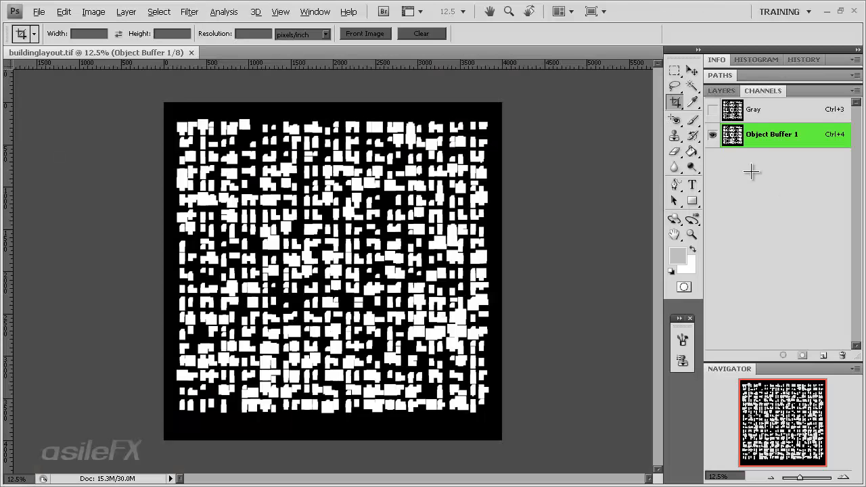
Step: Select all on the Gray channel, copy it to a new layer, and delete the Background layer
key("ctrl+a")
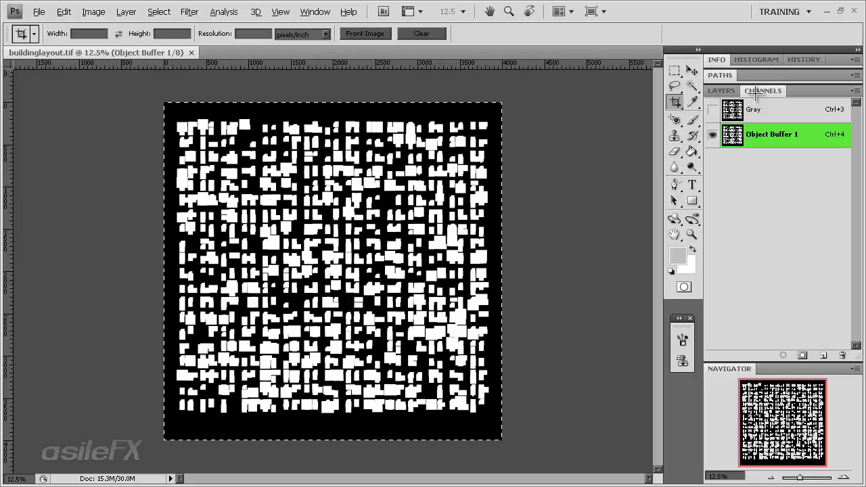
left_click(715, 91)
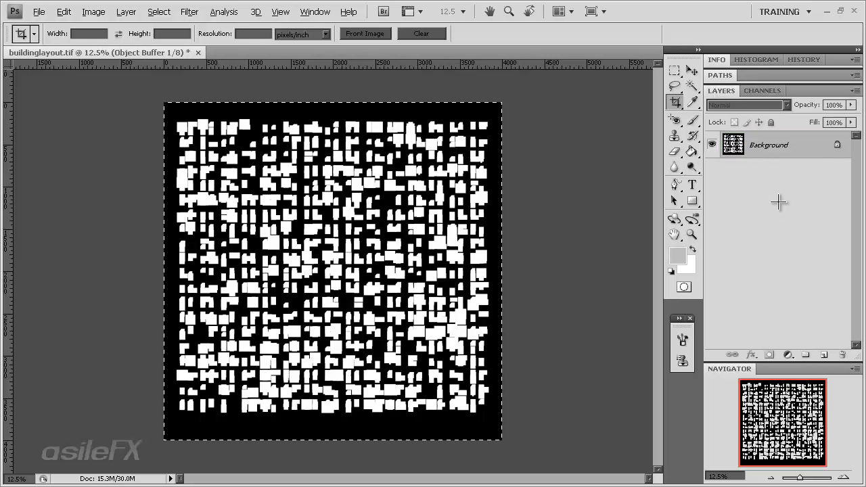
left_click(762, 90)
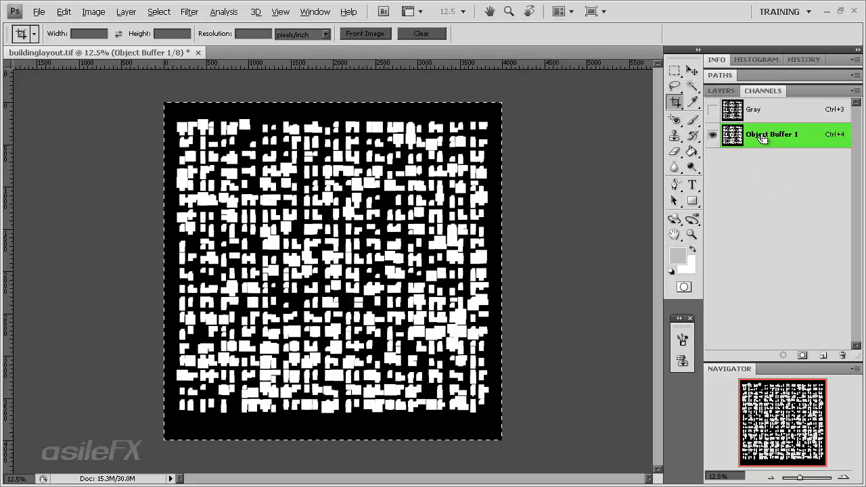
left_click(779, 110)
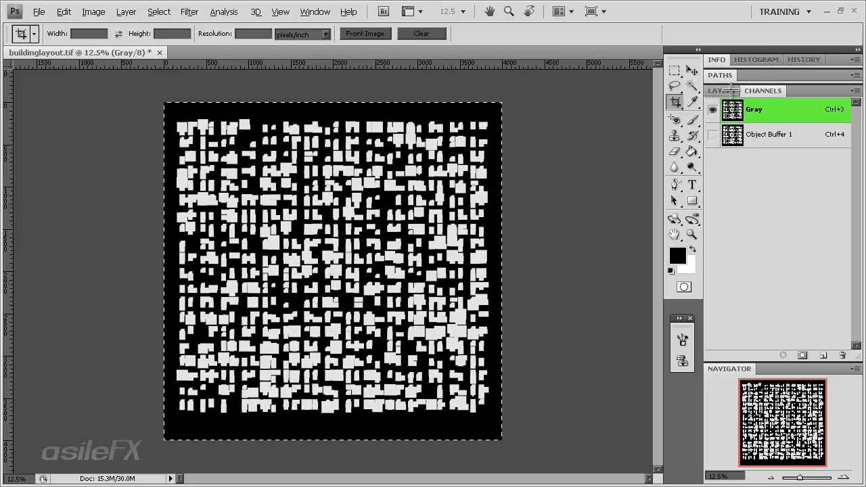
left_click(721, 91)
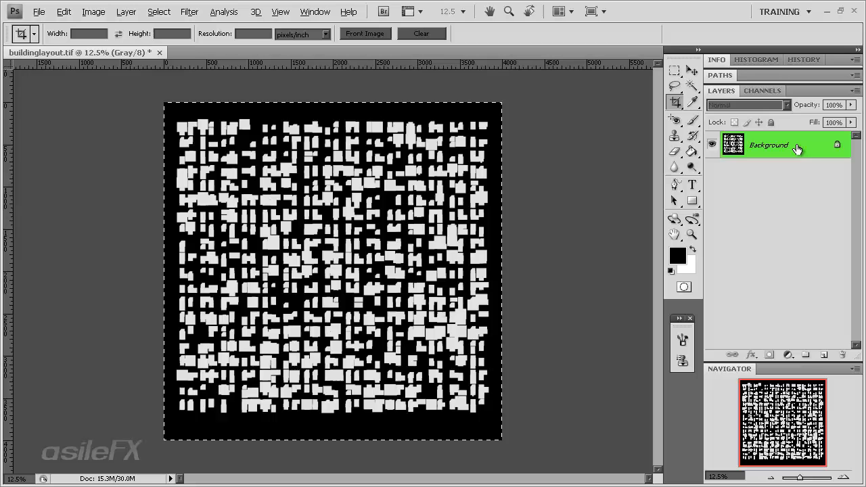
key("ctrl+j")
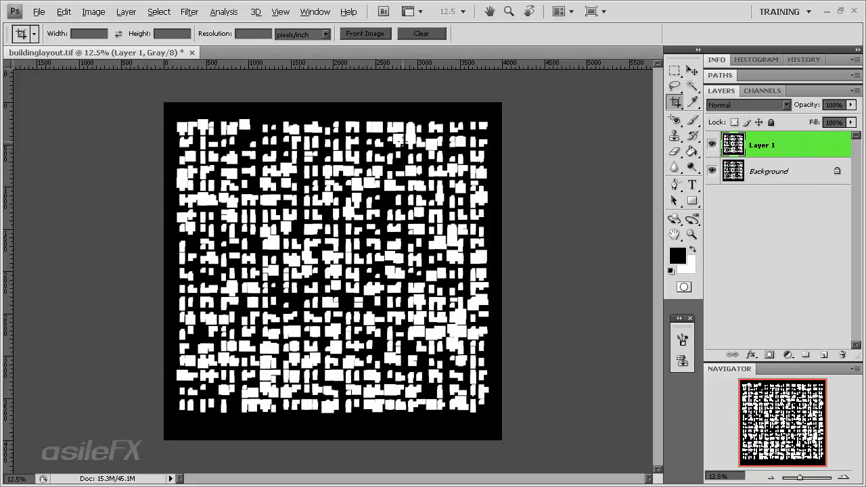
left_click(793, 173)
right_click(793, 174)
left_click(776, 203)
key("Return")
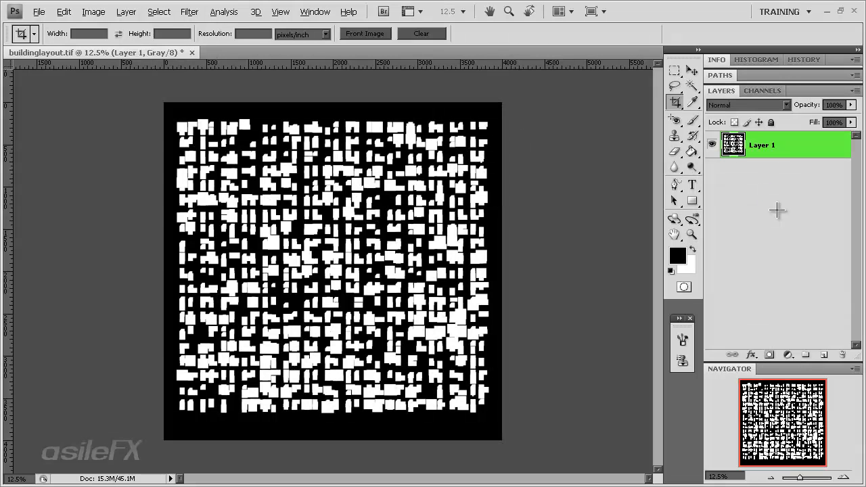
Step: Flatten the image and delete the Object Buffer 1 alpha channel
left_click(95, 12)
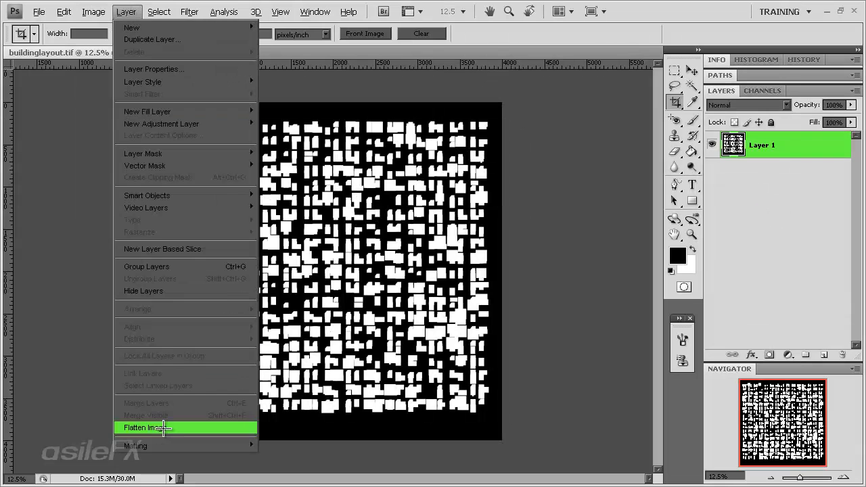
left_click(166, 424)
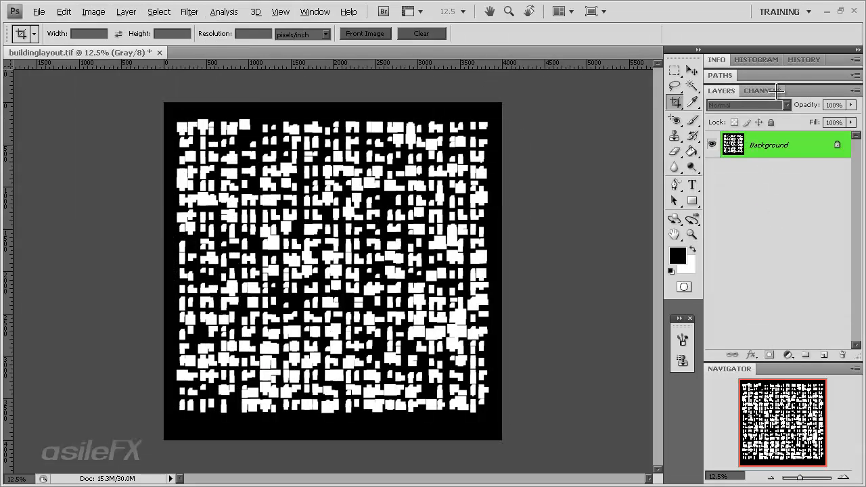
left_click(762, 91)
left_click(783, 143)
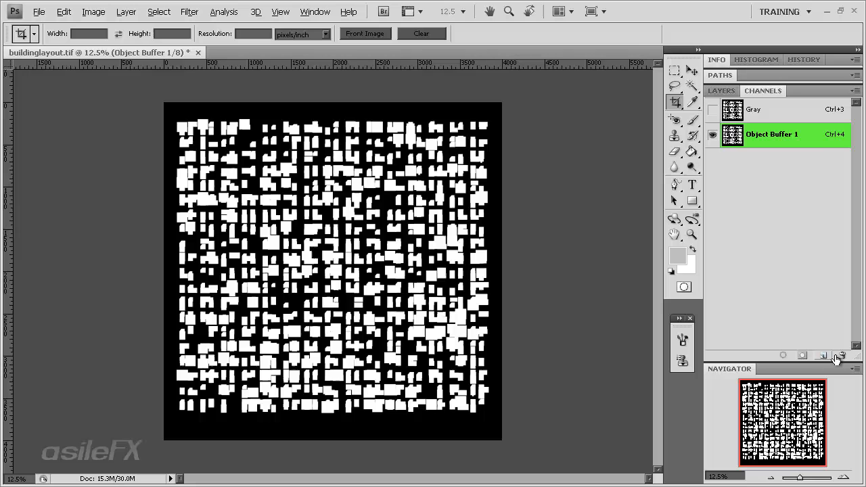
left_click(842, 355)
left_click(411, 190)
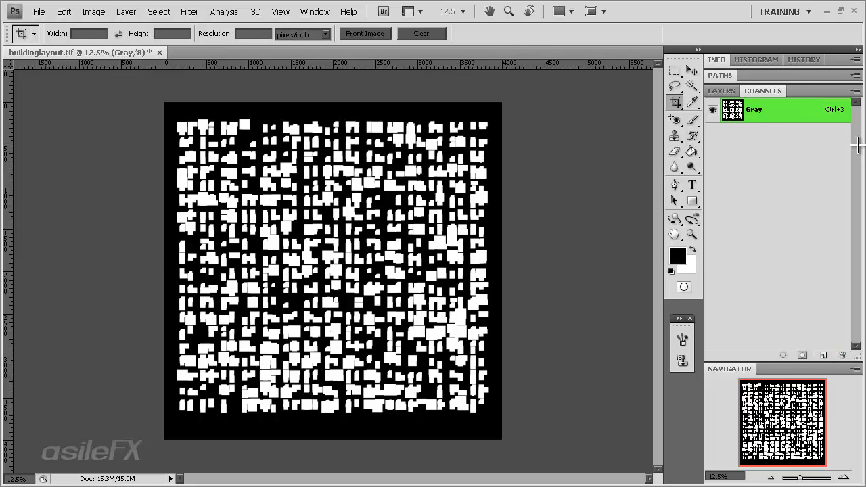
left_click(721, 91)
left_click(95, 11)
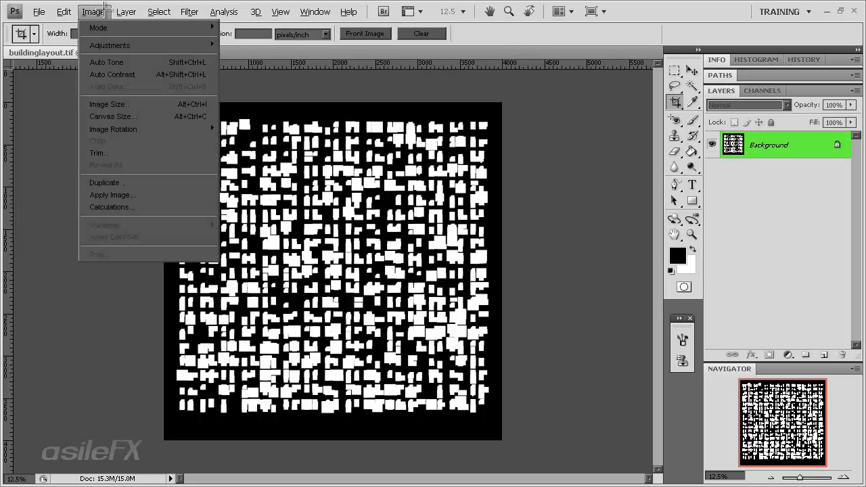
Step: Keep Grayscale mode, save as buildinglayout2.tif with LZW compression, and close Photoshop
mouse_move(169, 27)
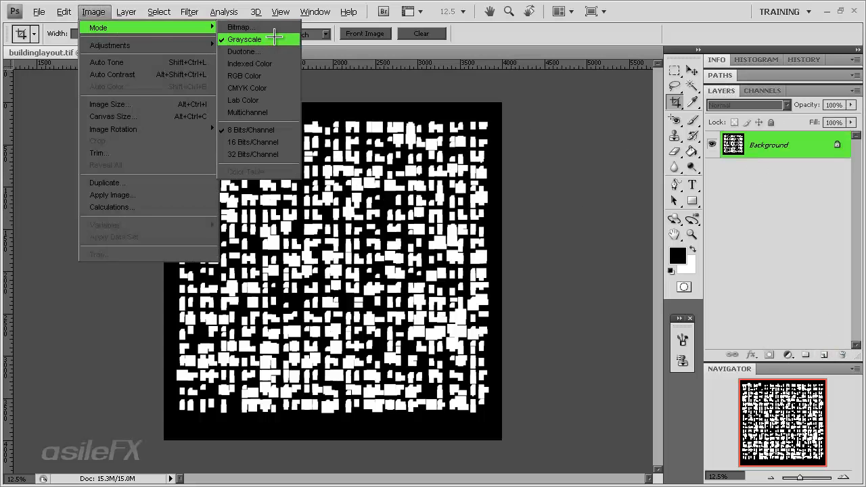
left_click(447, 94)
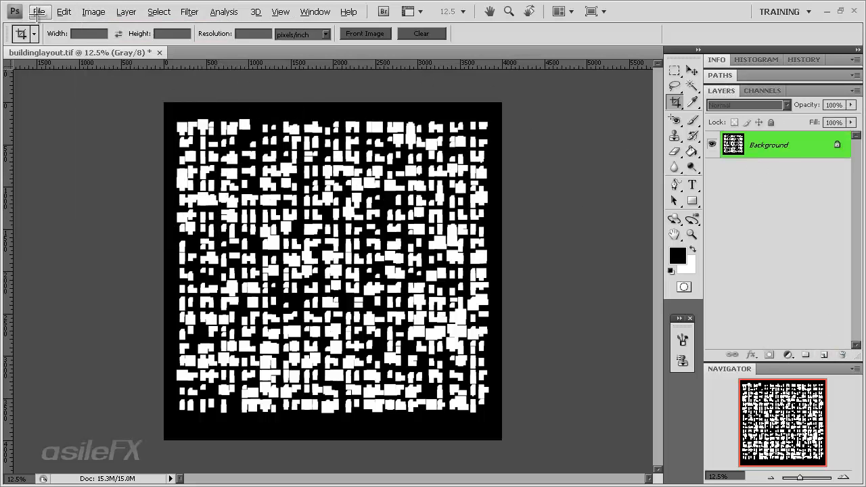
left_click(38, 11)
left_click(91, 170)
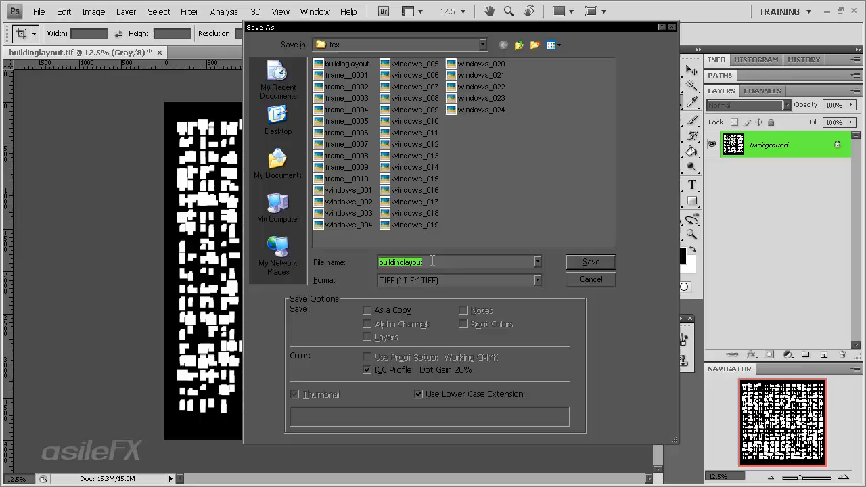
left_click(460, 265)
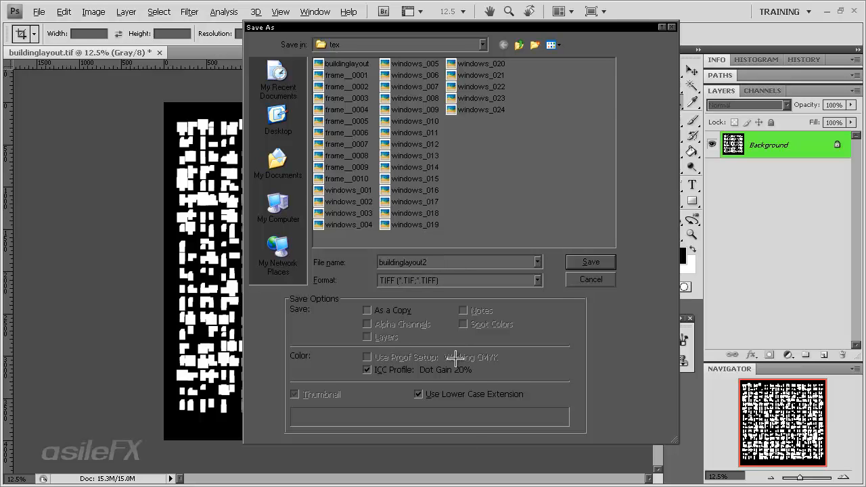
left_click(606, 260)
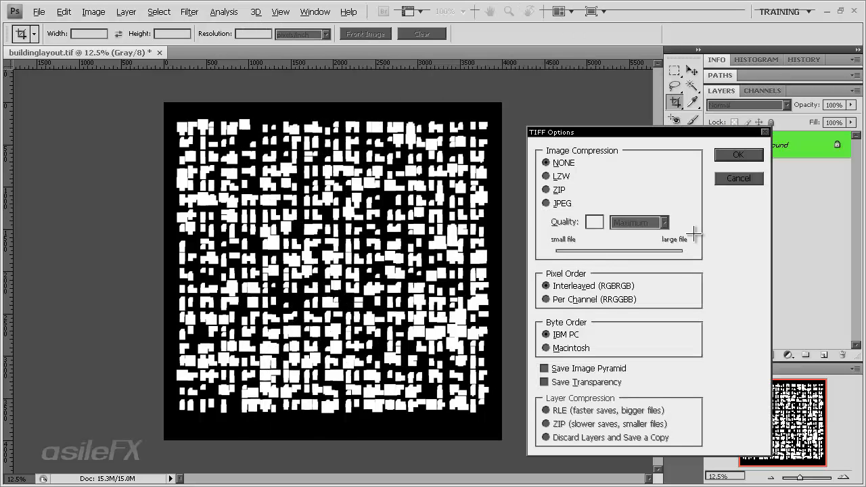
left_click(556, 178)
left_click(732, 153)
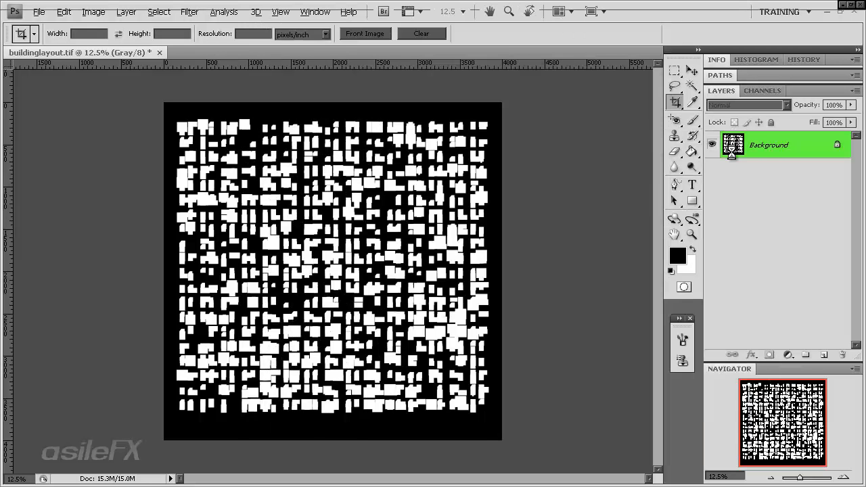
left_click(852, 15)
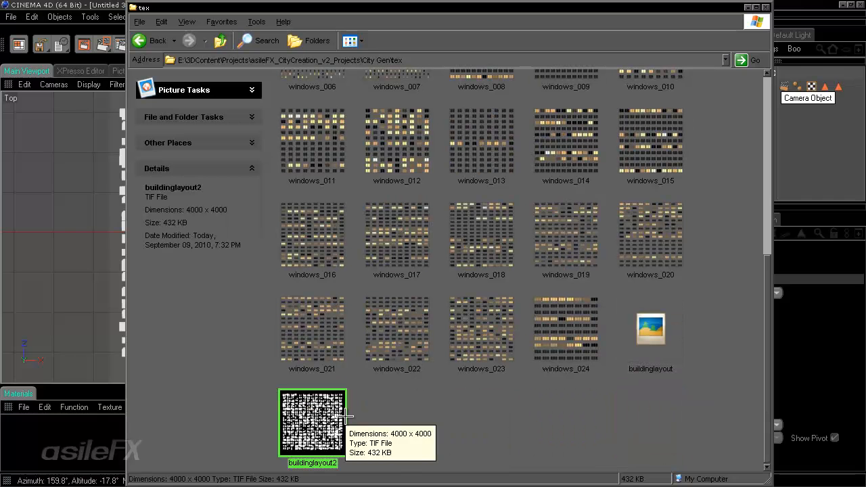
Step: Delete the original buildinglayout file, select buildinglayout2, and bring Cinema 4D forward
left_click(623, 353)
right_click(656, 345)
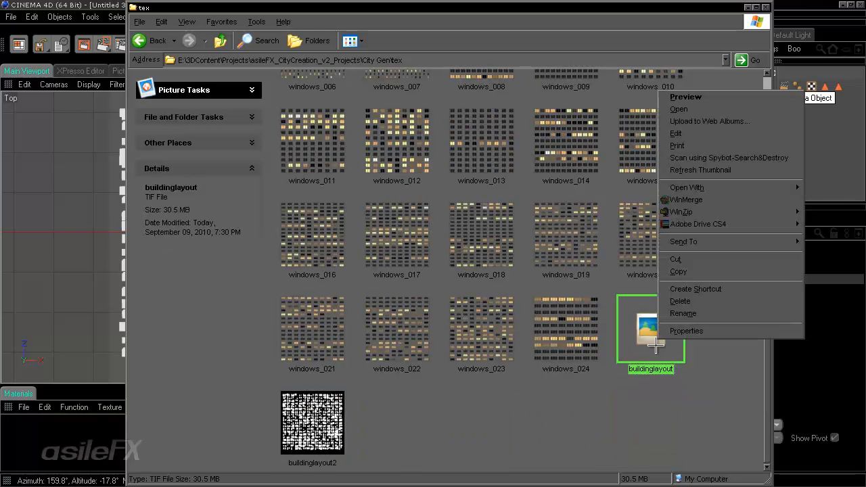
left_click(679, 301)
left_click(480, 257)
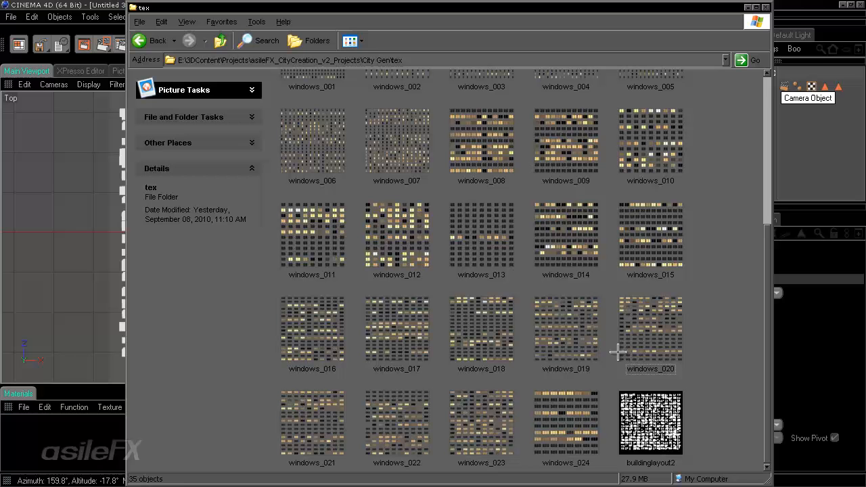
left_click(660, 392)
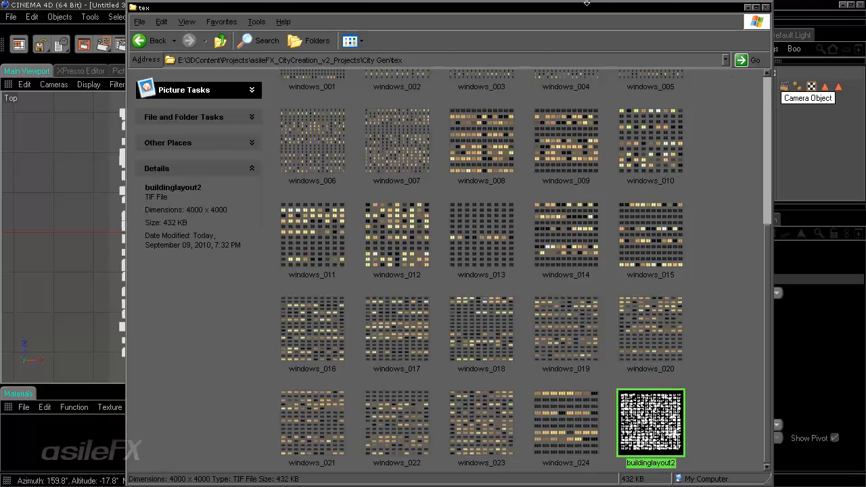
left_click(62, 3)
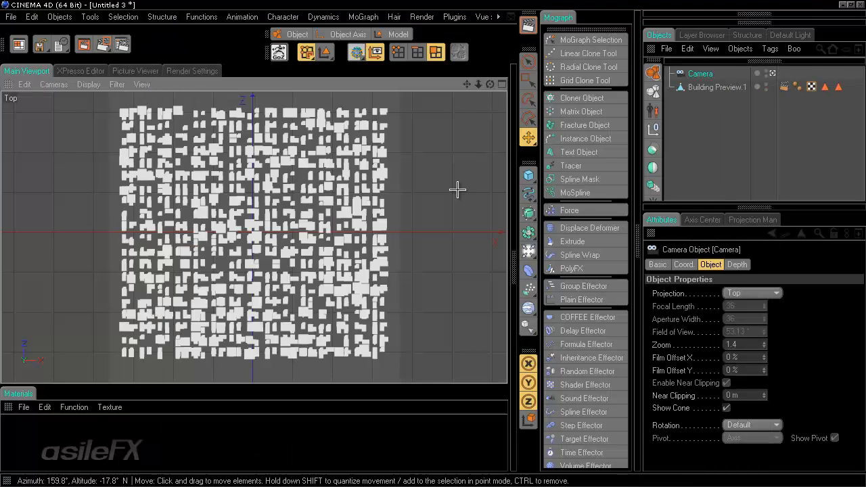
Step: Add a Vectorizer object and drop buildinglayout2.tif into its Texture field
left_click(532, 196)
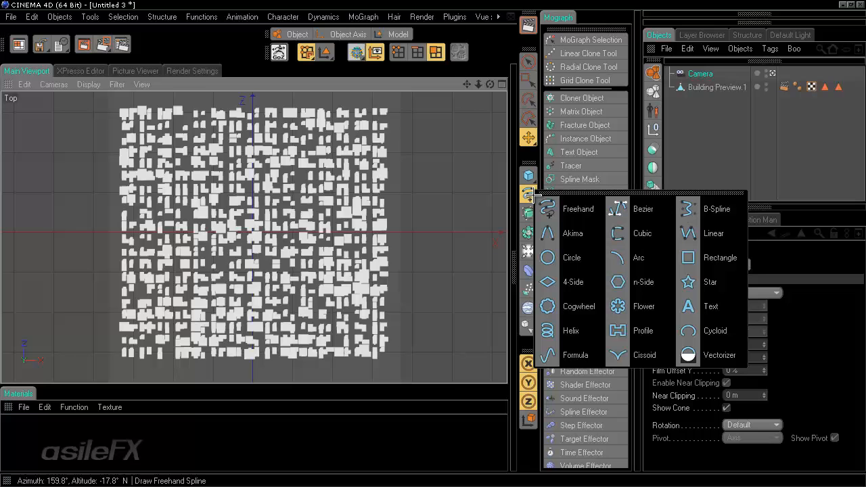
left_click(716, 351)
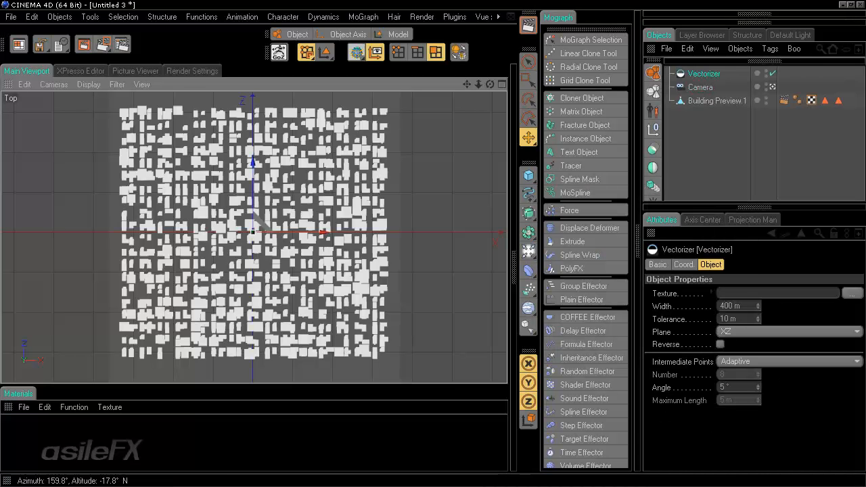
key("alt+Tab")
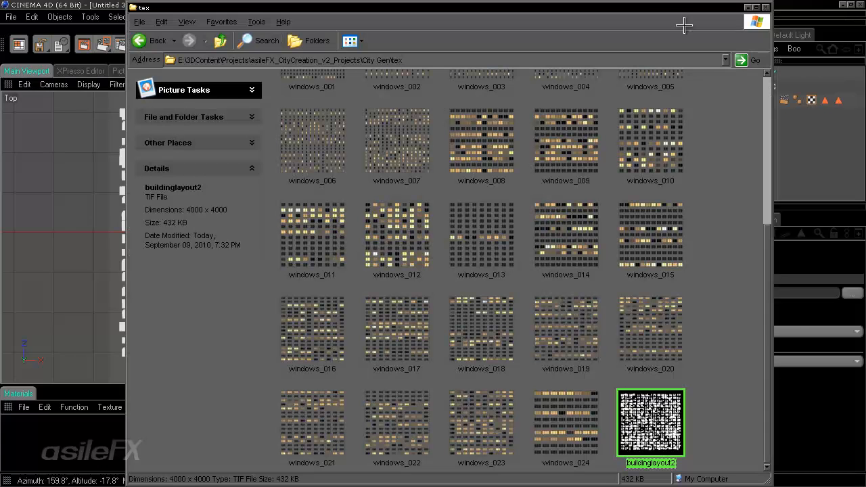
left_click_drag(677, 5, 513, 3)
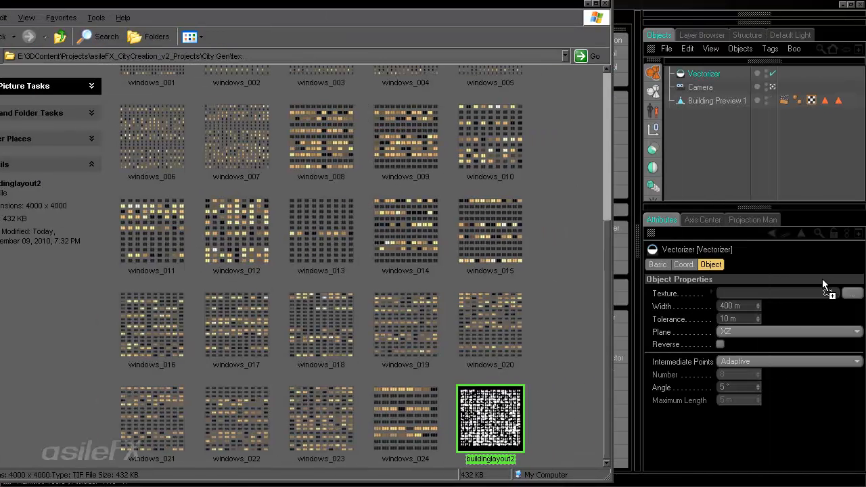
left_click_drag(785, 294, 771, 295)
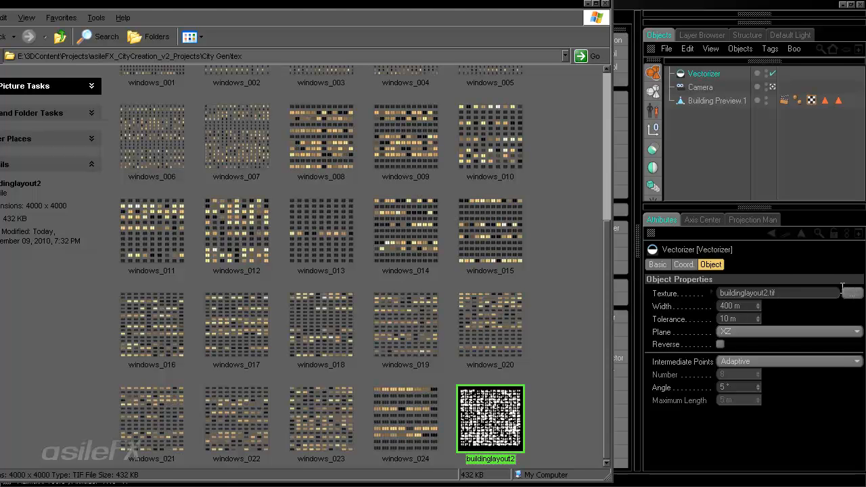
left_click(589, 4)
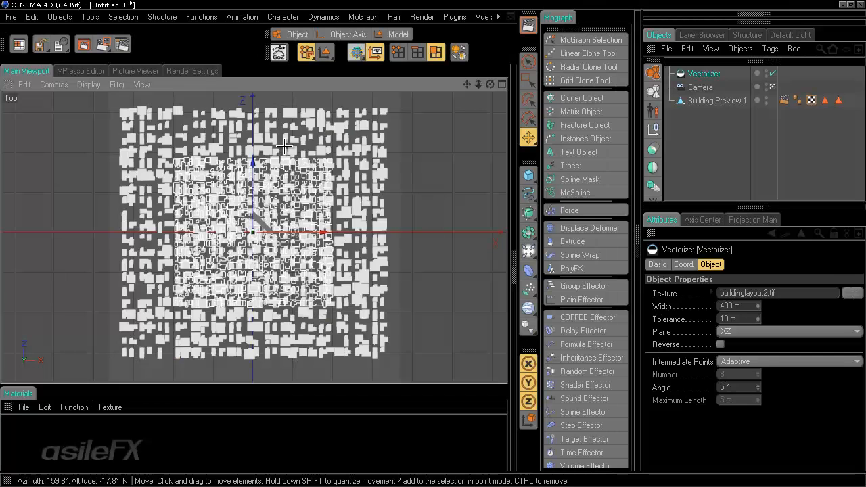
Step: Scale up the vectorized outlines and nudge them along X to line up with the buildings
key("t")
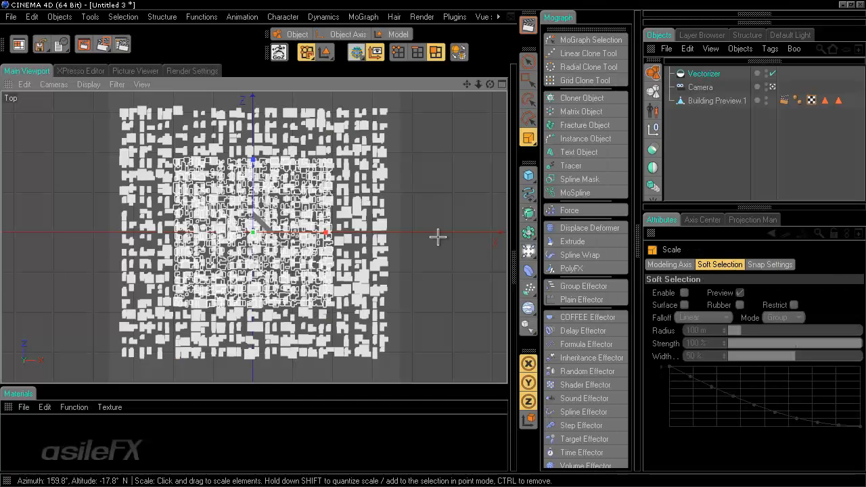
left_click_drag(437, 237, 489, 194)
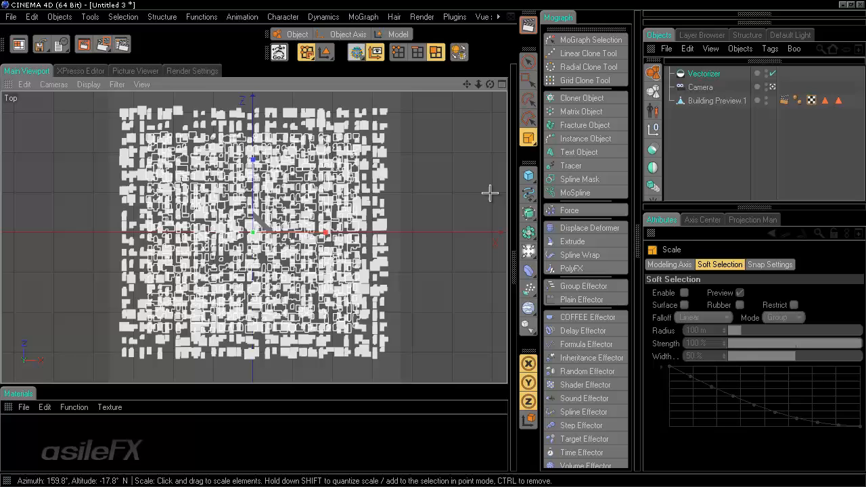
left_click(398, 34)
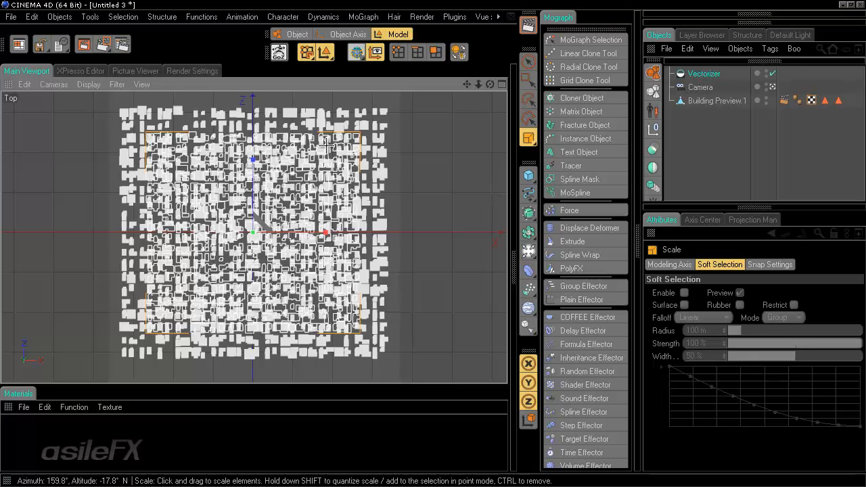
left_click_drag(453, 230, 491, 185)
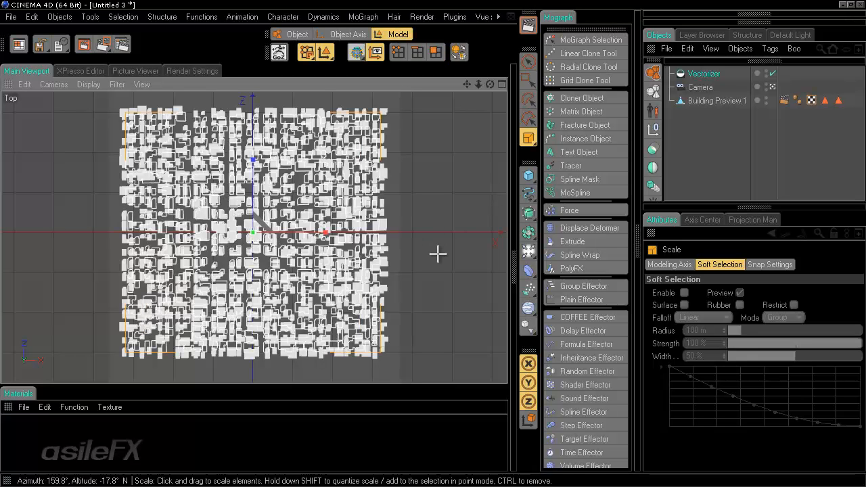
left_click_drag(438, 253, 426, 244)
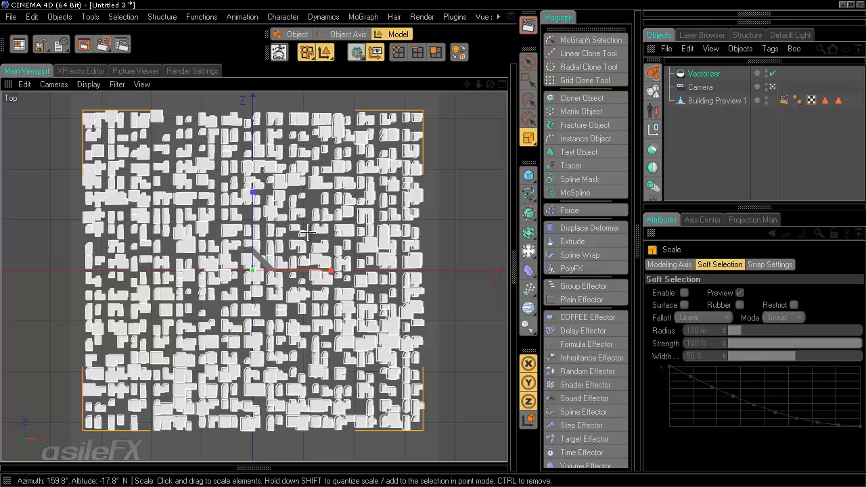
key("e")
left_click_drag(321, 269, 431, 243)
key("t")
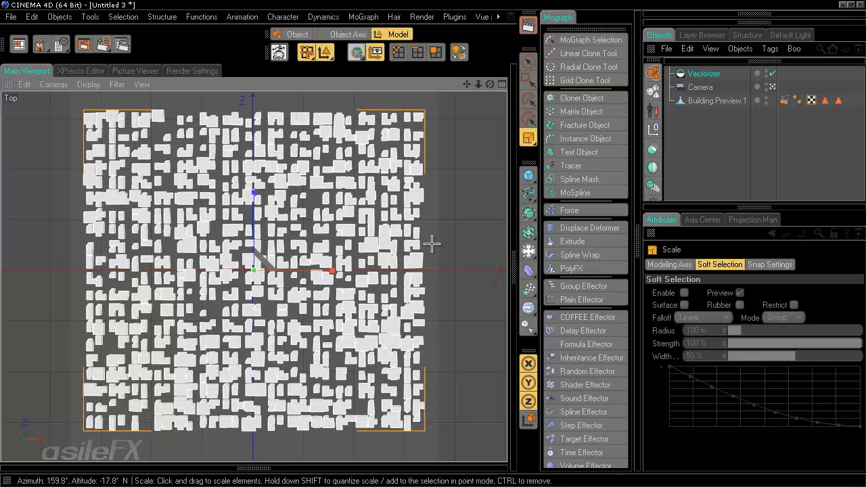
Step: View the city in perspective through the scene camera
left_click(772, 86)
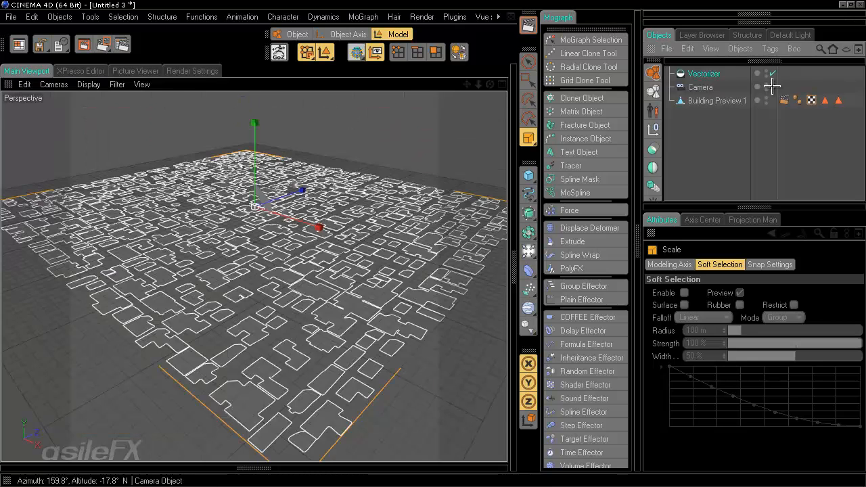
scroll(361, 290, "up", 10)
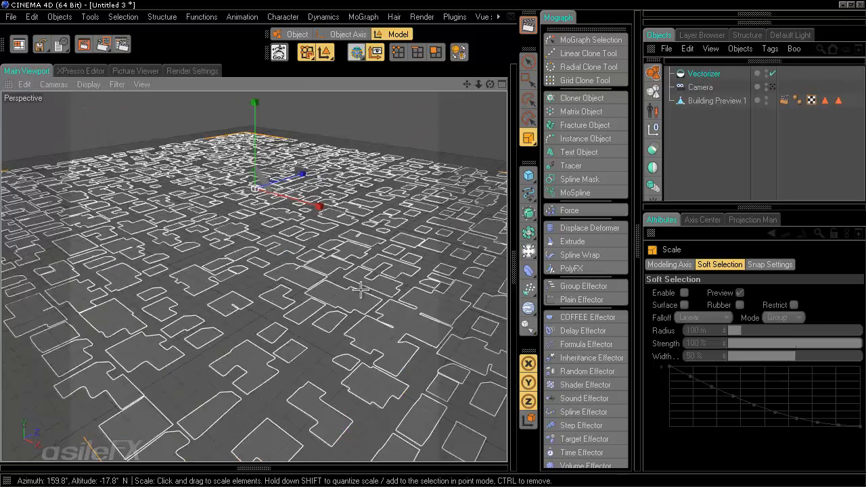
scroll(360, 289, "down", 3)
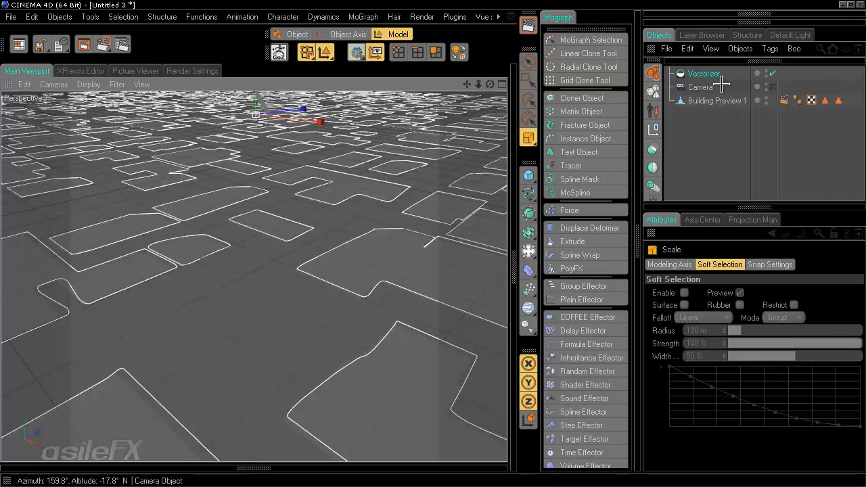
Step: Set the Vectorizer's intermediate points to None and inspect the resulting outlines
left_click(704, 73)
left_click(742, 359)
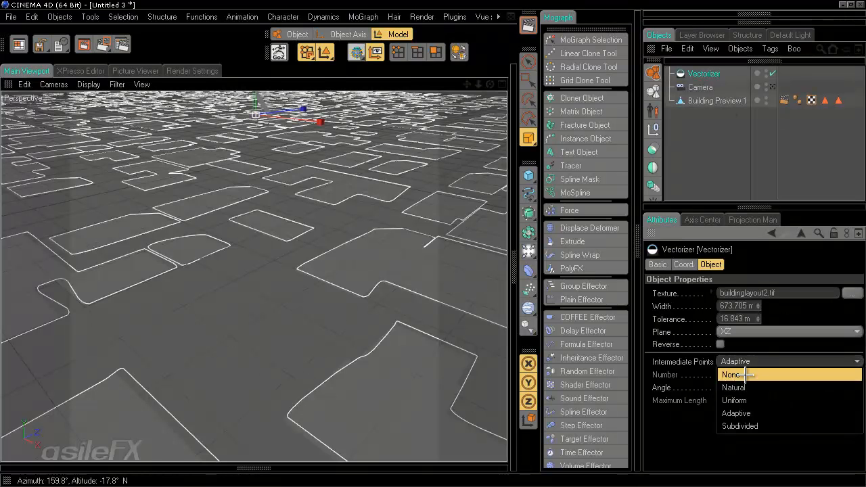
left_click(744, 375)
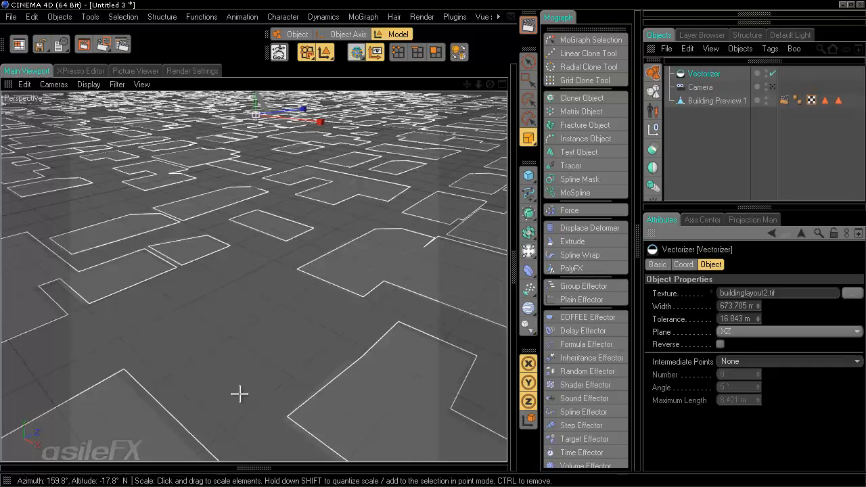
scroll(357, 269, "down", 5)
scroll(359, 269, "up", 2)
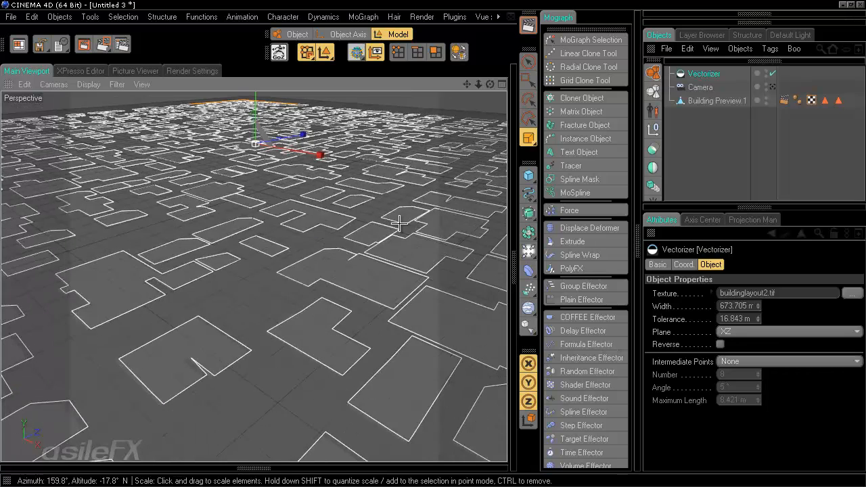
left_click_drag(400, 225, 429, 247, "alt")
scroll(413, 207, "up", 8)
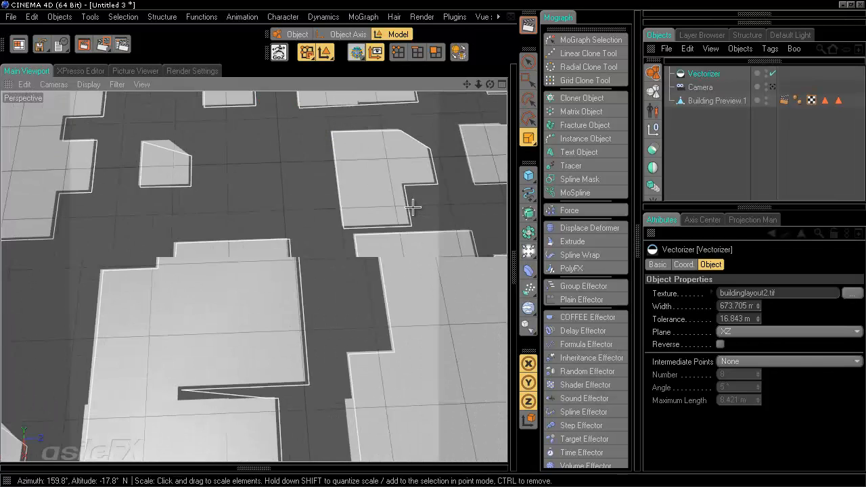
left_click(786, 363)
left_click(784, 347)
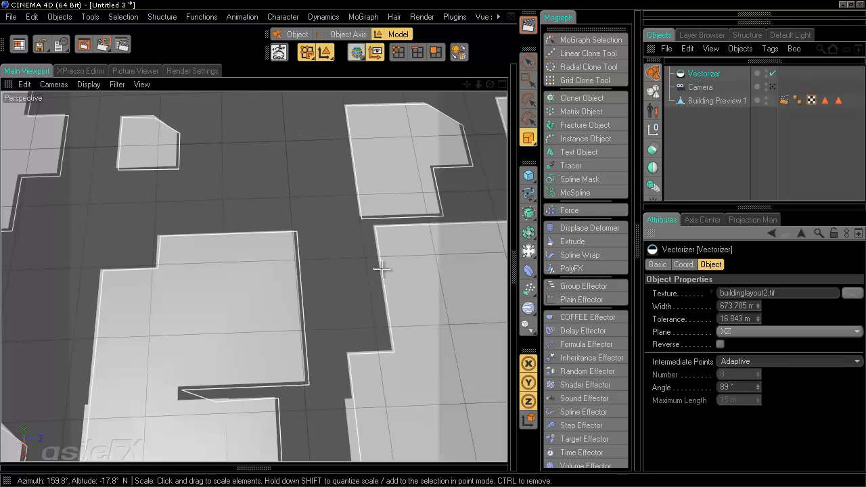
Step: Switch intermediate points to Subdivided with a 15 m maximum length and review the buildings
left_click(740, 360)
left_click(740, 424)
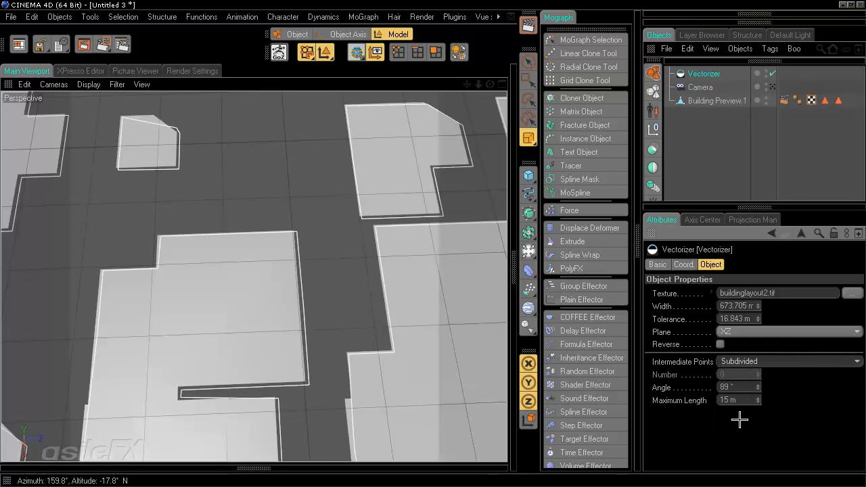
left_click(744, 400)
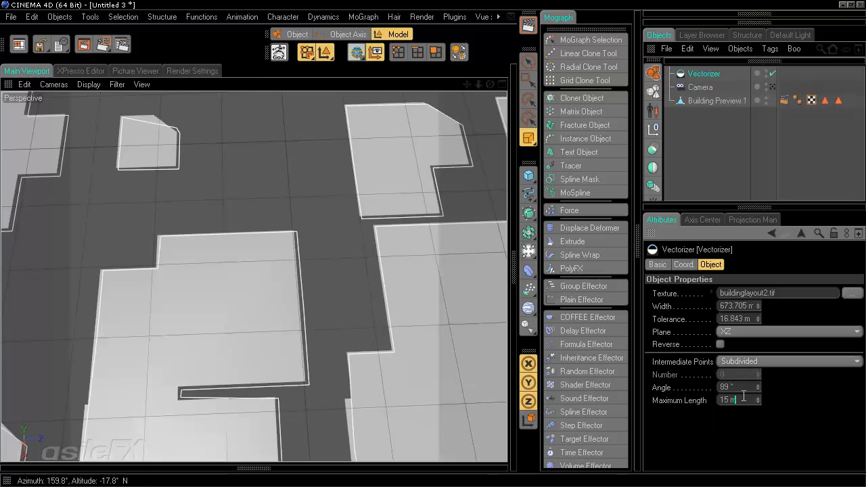
scroll(292, 275, "down", 5)
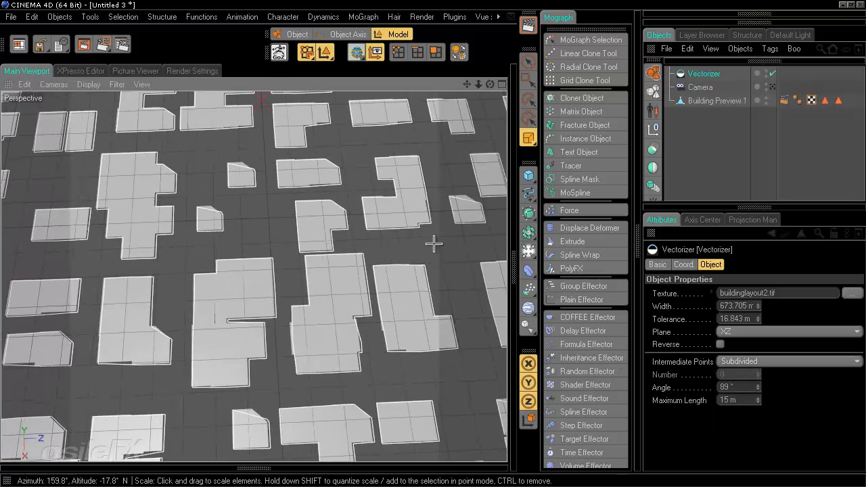
left_click_drag(432, 244, 299, 232, "alt")
scroll(299, 232, "up", 4)
right_click_drag(299, 232, 433, 245, "alt")
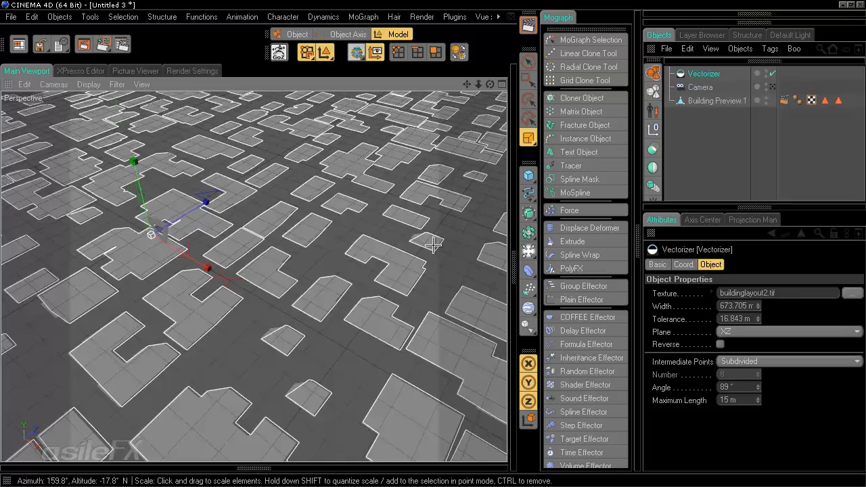
scroll(286, 245, "down", 6)
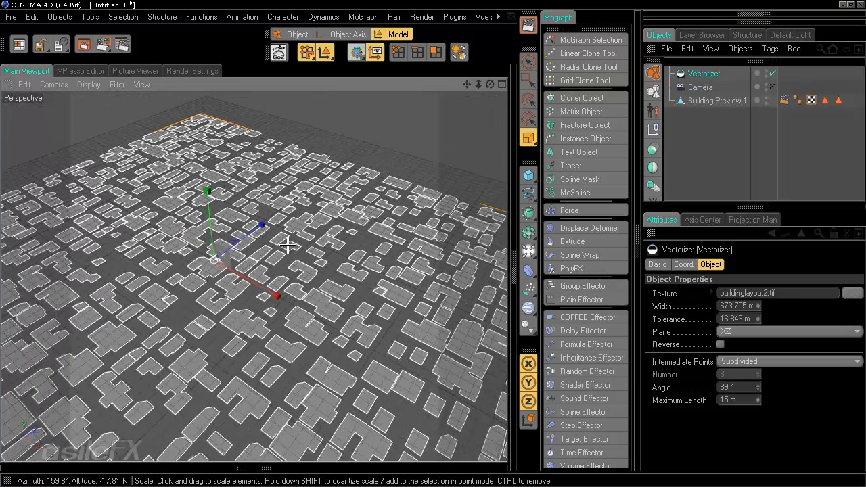
middle_click_drag(297, 291, 429, 235, "alt")
left_click_drag(428, 234, 411, 283, "alt")
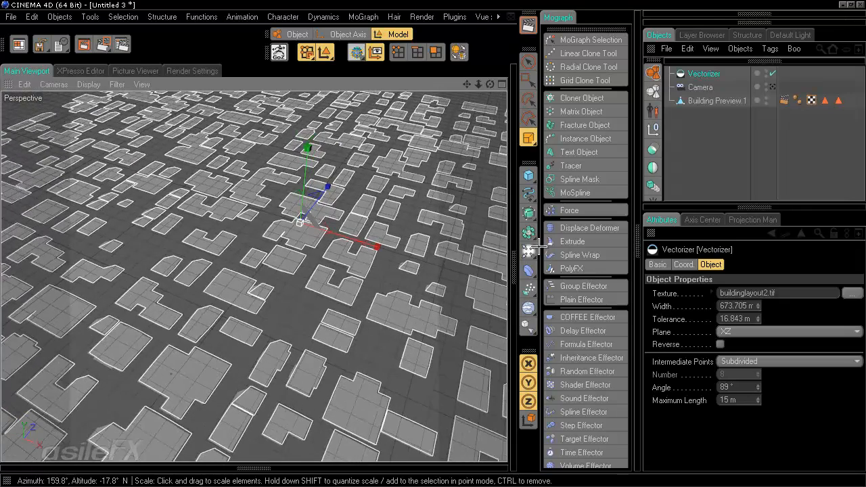
left_click(694, 115)
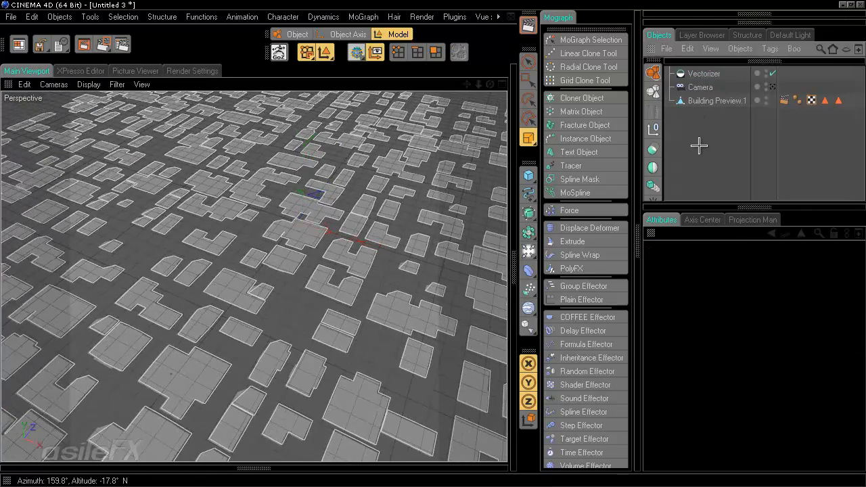
left_click(703, 74)
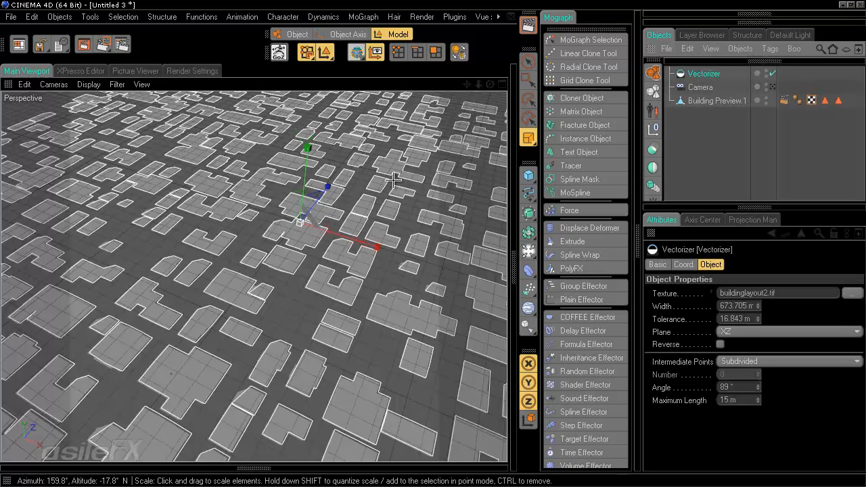
Step: Make the Vectorizer editable with C, turning it into a Spline object
key("c")
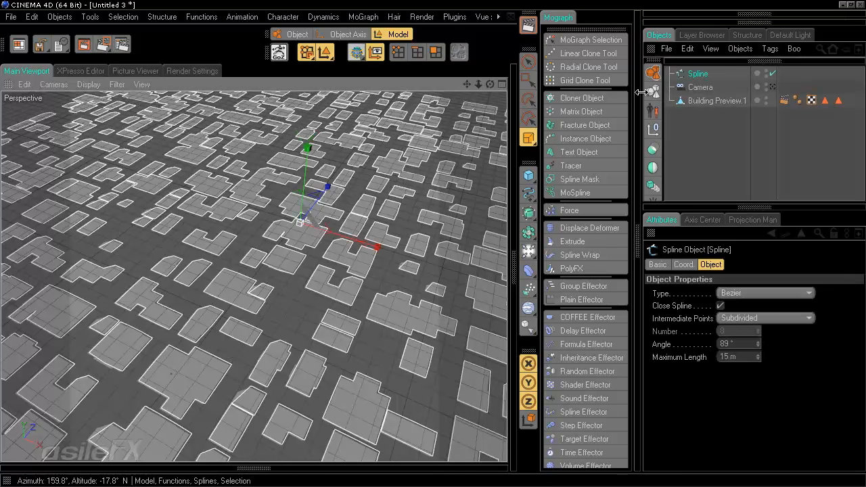
left_click(749, 316)
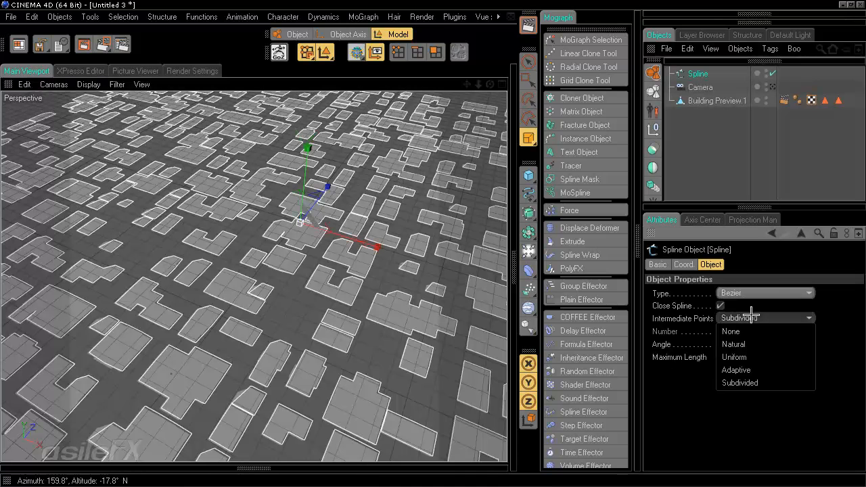
left_click(677, 324)
Step: Set the spline type to Linear and its intermediate points to None
left_click(741, 291)
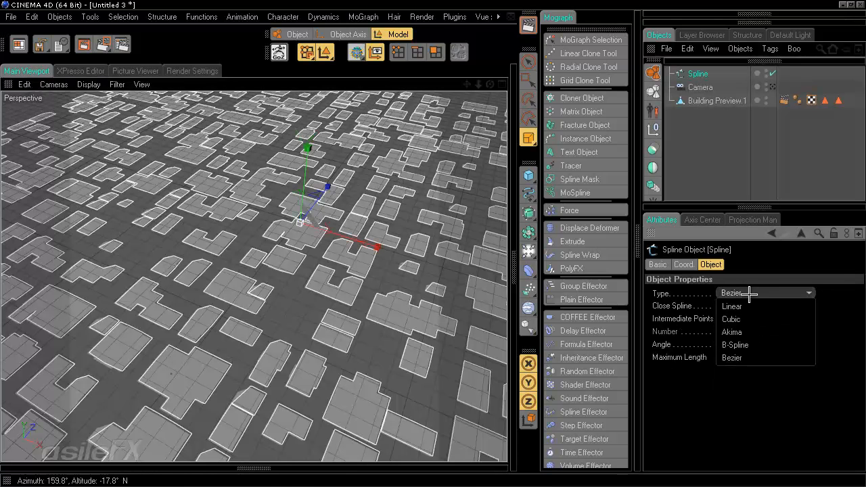
left_click(763, 305)
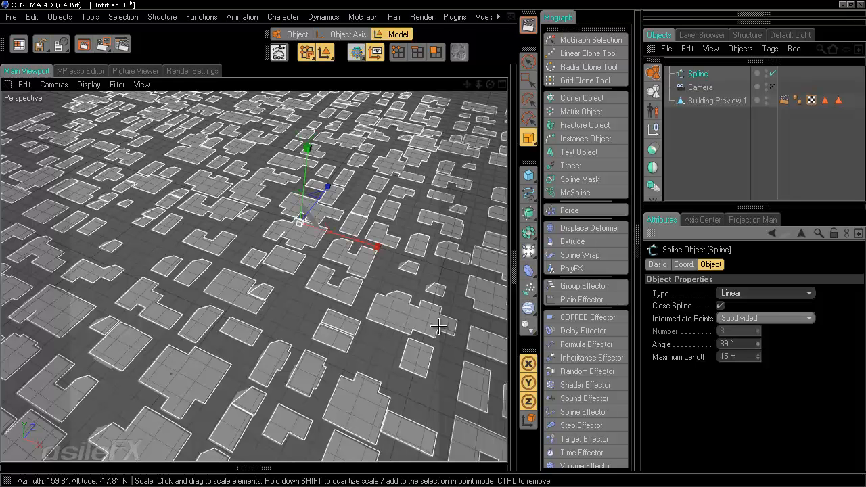
left_click(755, 318)
left_click(754, 331)
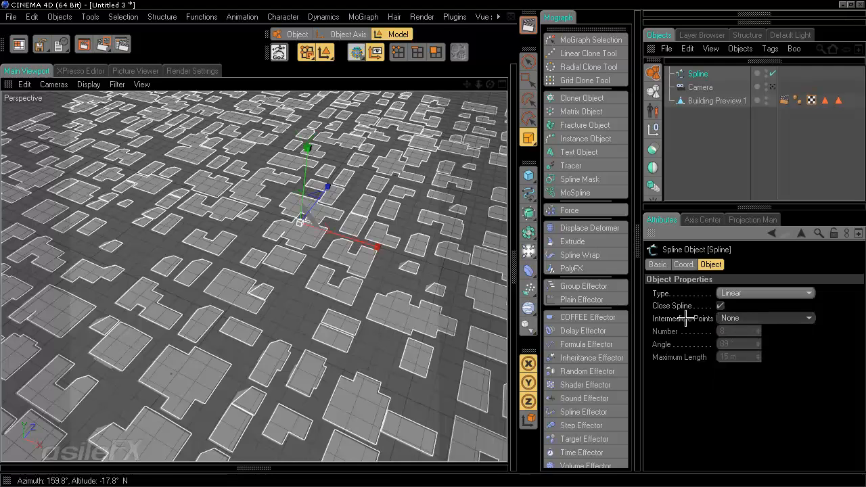
scroll(359, 331, "up", 3)
scroll(358, 331, "up", 4)
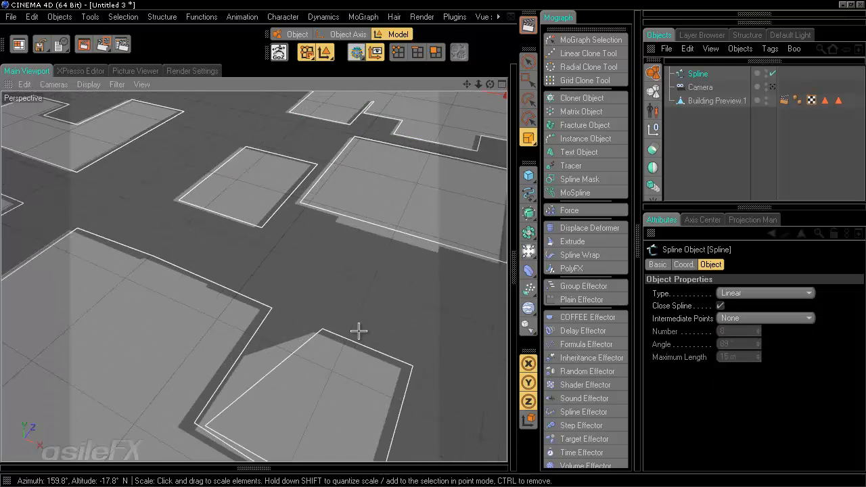
left_click_drag(378, 197, 433, 244, "alt")
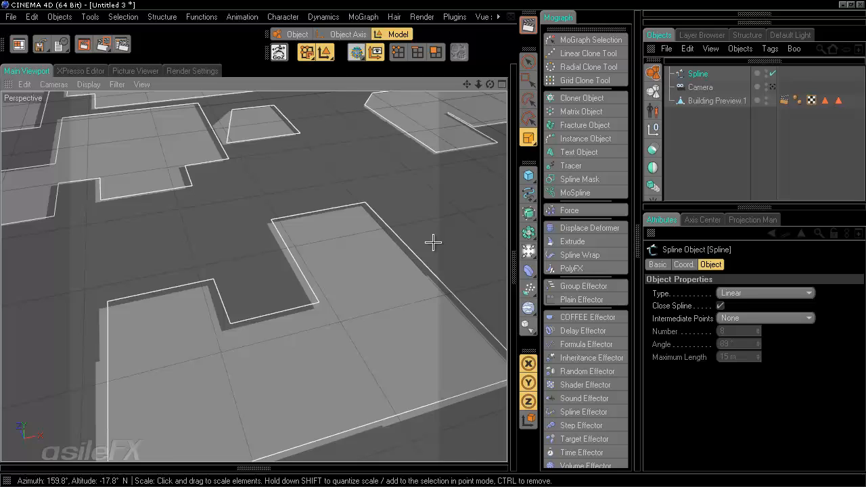
middle_click_drag(432, 244, 424, 410, "alt")
right_click_drag(388, 147, 432, 244, "alt")
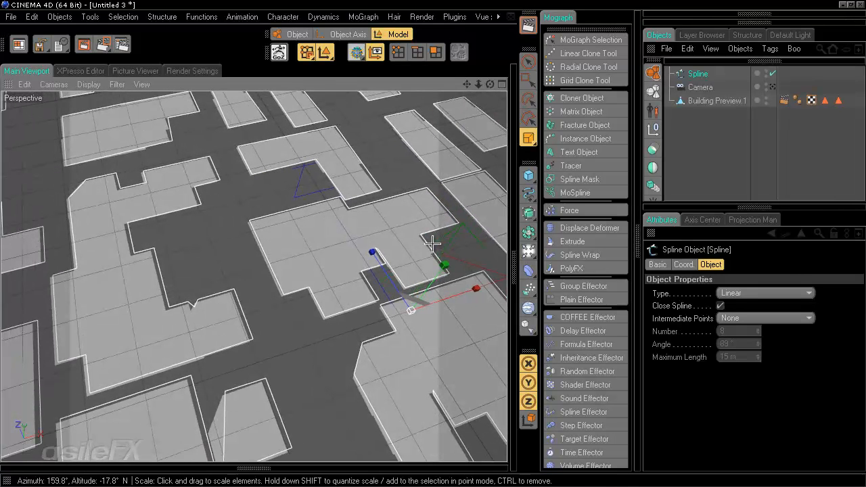
Step: Shift the spline slightly along X and inspect the traced outlines up close
key("e")
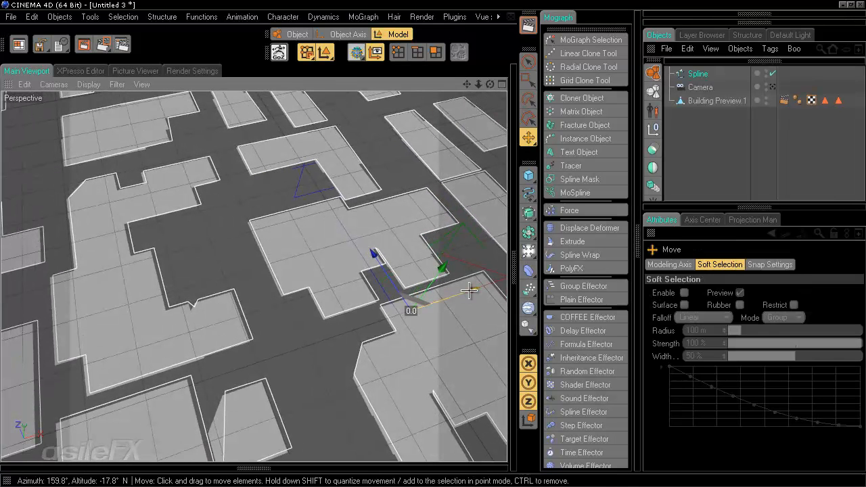
left_click_drag(468, 290, 434, 243)
right_click_drag(434, 244, 323, 251, "alt")
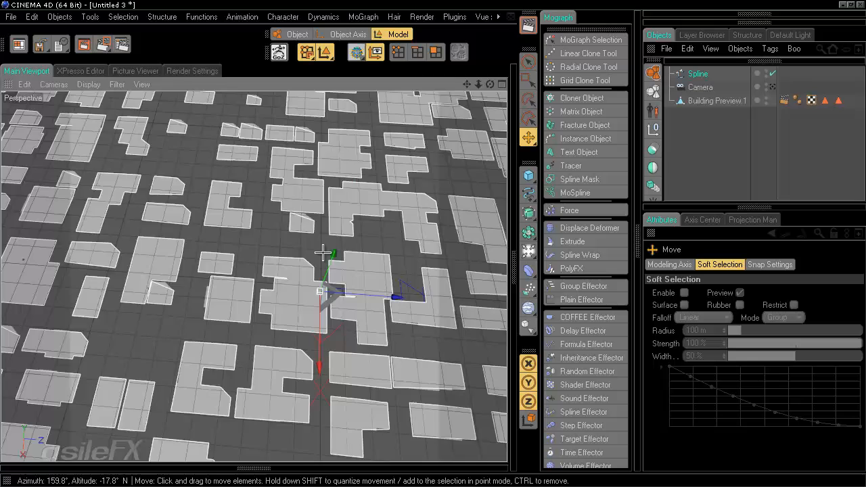
mouse_move(323, 251)
middle_mouse_down("alt")
mouse_move(406, 243)
mouse_move(318, 245)
middle_mouse_up("alt")
right_click_drag(101, 298, 276, 299, "alt")
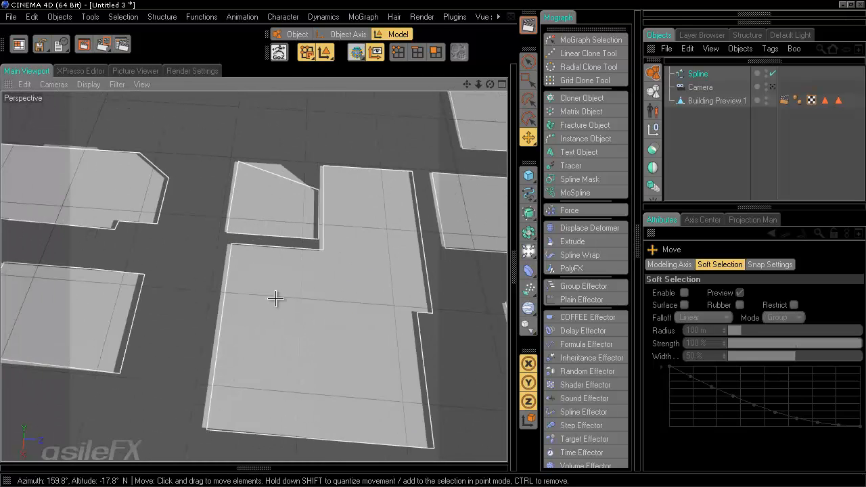
middle_click_drag(277, 299, 437, 244, "alt")
right_click_drag(442, 198, 410, 246, "alt")
middle_click_drag(410, 246, 433, 244, "alt")
right_click_drag(433, 244, 433, 243, "alt")
middle_click_drag(440, 180, 435, 244, "alt")
Step: Switch to the Scale tool and zoom out over the whole city's footprints
scroll(323, 338, "down", 15)
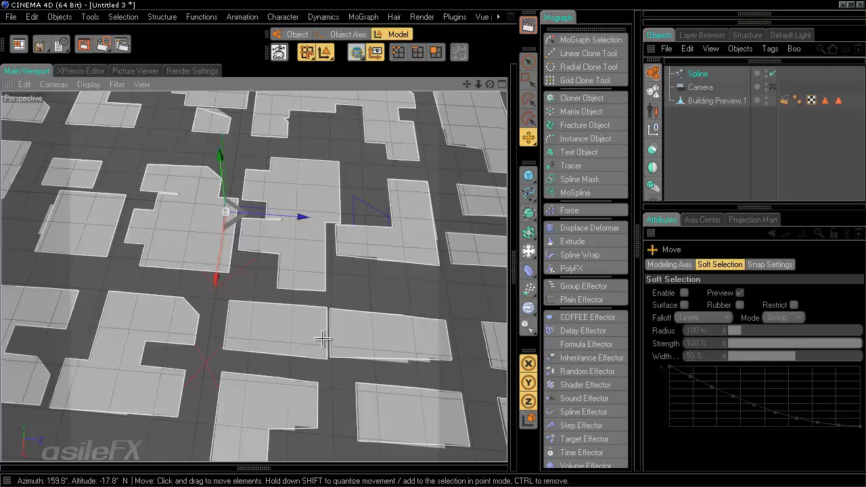
middle_click_drag(322, 338, 434, 243, "alt")
scroll(434, 243, "up", 10)
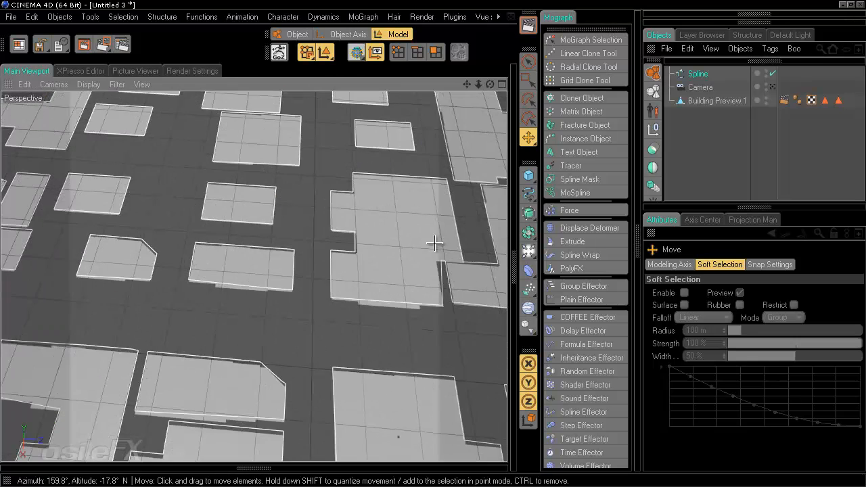
scroll(433, 244, "down", 3)
key("t")
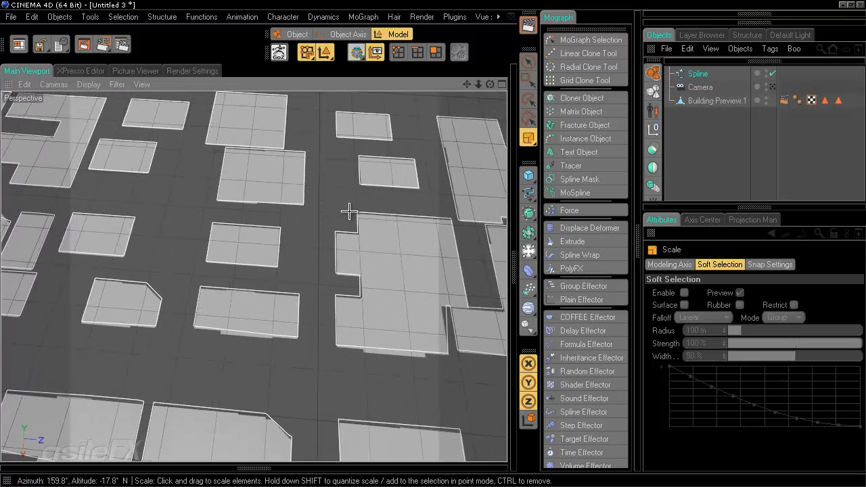
mouse_move(393, 191)
right_mouse_down("alt")
mouse_move(433, 244)
mouse_move(377, 191)
right_mouse_up("alt")
middle_click_drag(189, 207, 433, 245, "alt")
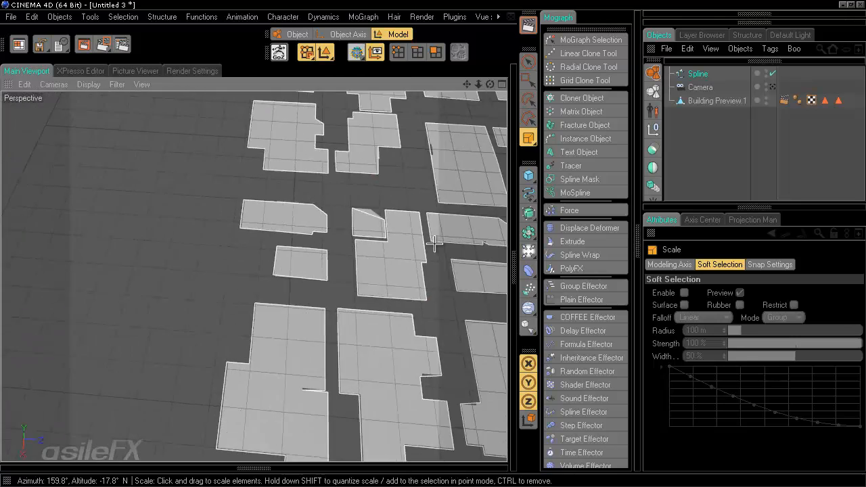
mouse_move(433, 245)
right_mouse_down("alt")
mouse_move(386, 244)
mouse_move(433, 245)
right_mouse_up("alt")
middle_click_drag(433, 245, 427, 240, "alt")
scroll(435, 244, "down", 10)
scroll(228, 295, "down", 4)
left_click(753, 128)
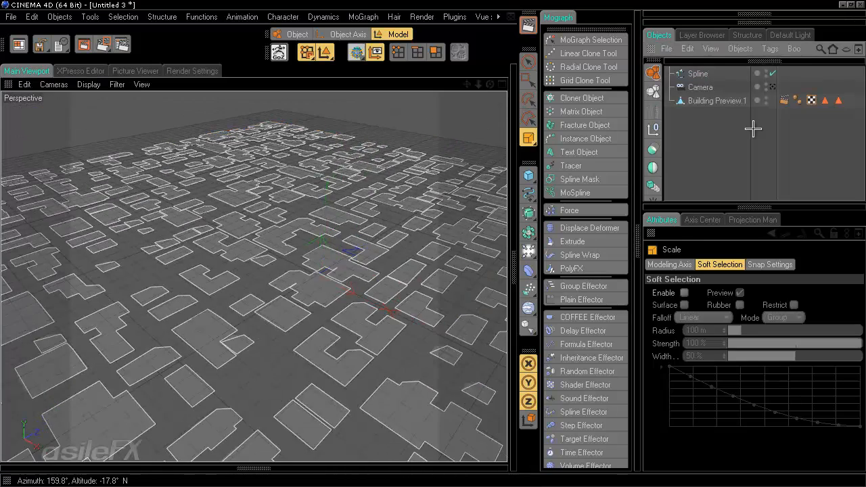
Step: Hide the spline outlines and look over the Building Preview.1 footprints
double_click(765, 71)
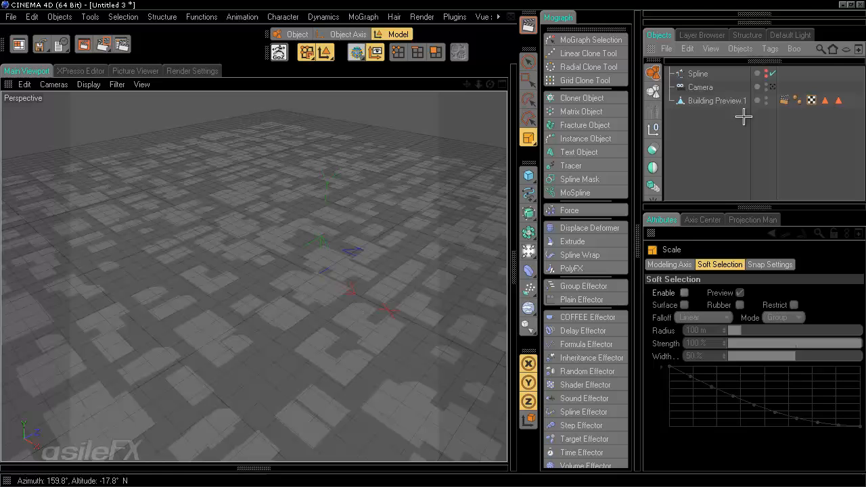
left_click(725, 101)
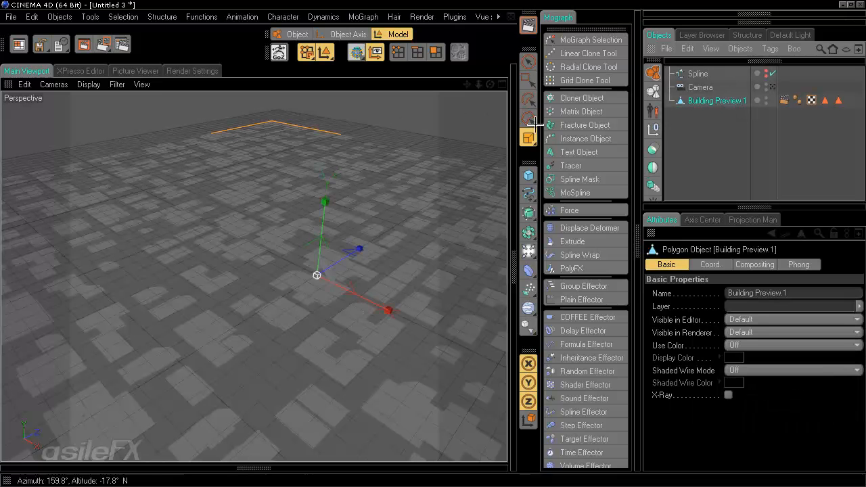
scroll(431, 161, "down", 2)
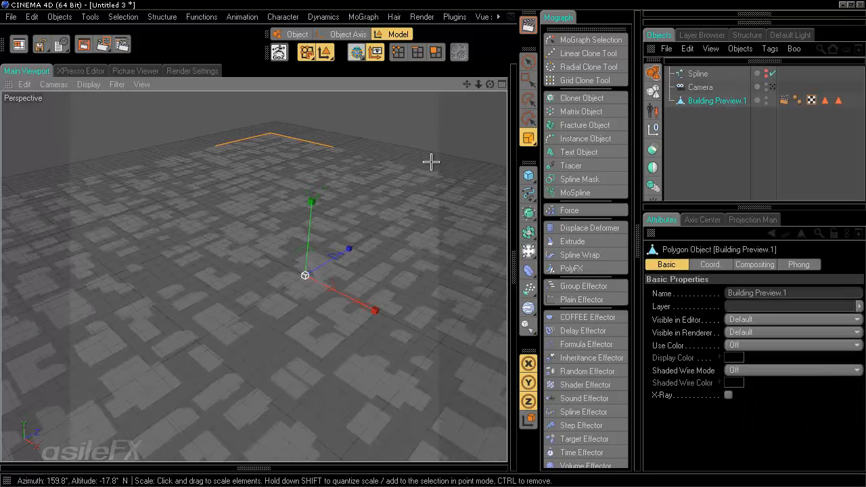
middle_click_drag(432, 242, 428, 197, "alt")
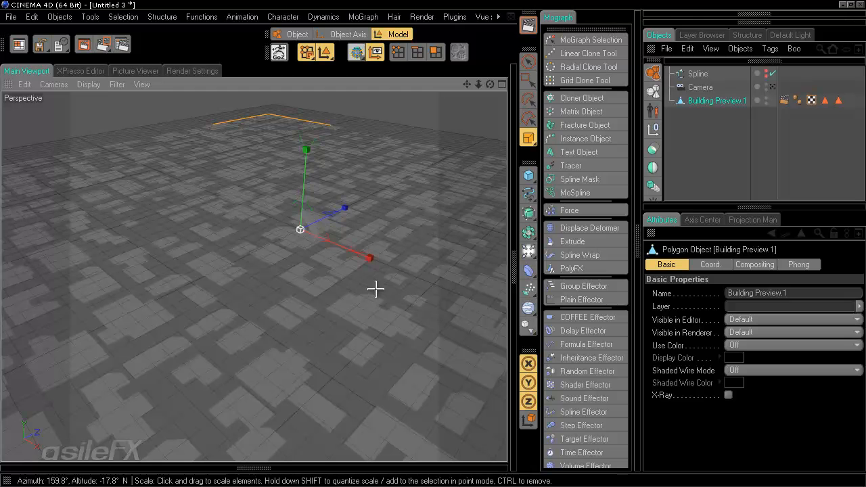
middle_click_drag(375, 289, 433, 241, "alt")
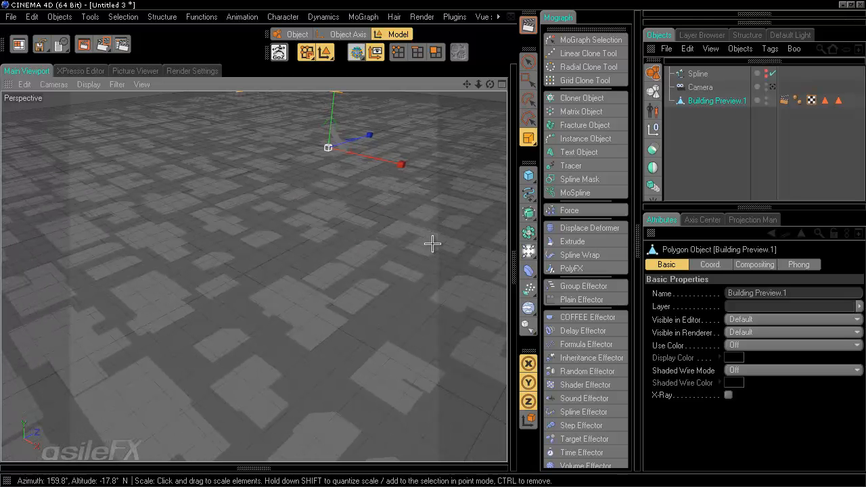
Step: Add a 400 m × 400 m Plane with 20 × 20 segments at the city's centre
left_click(717, 123)
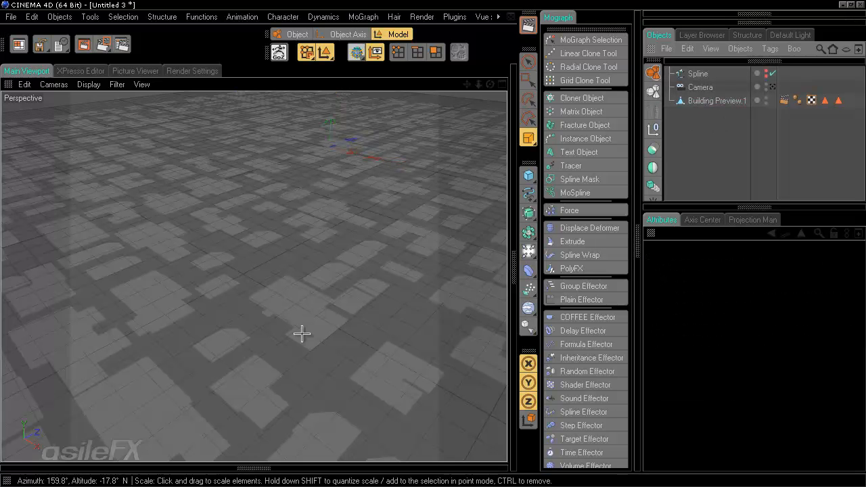
scroll(438, 268, "down", 10)
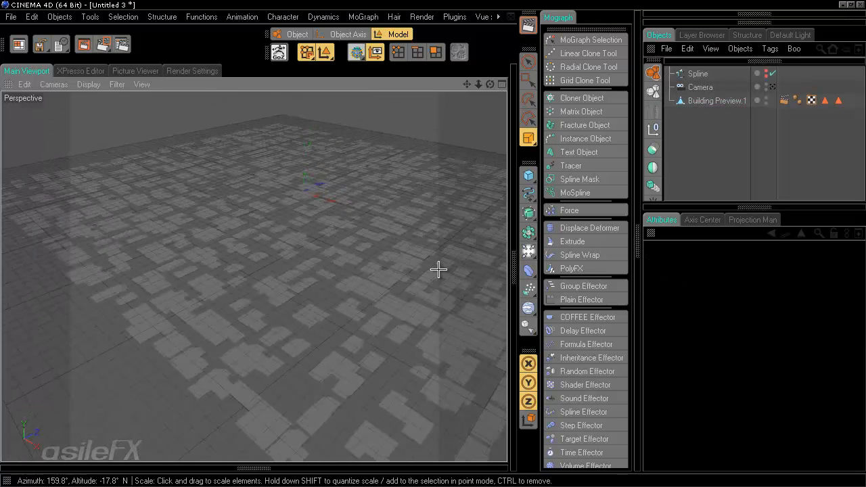
scroll(409, 316, "down", 5)
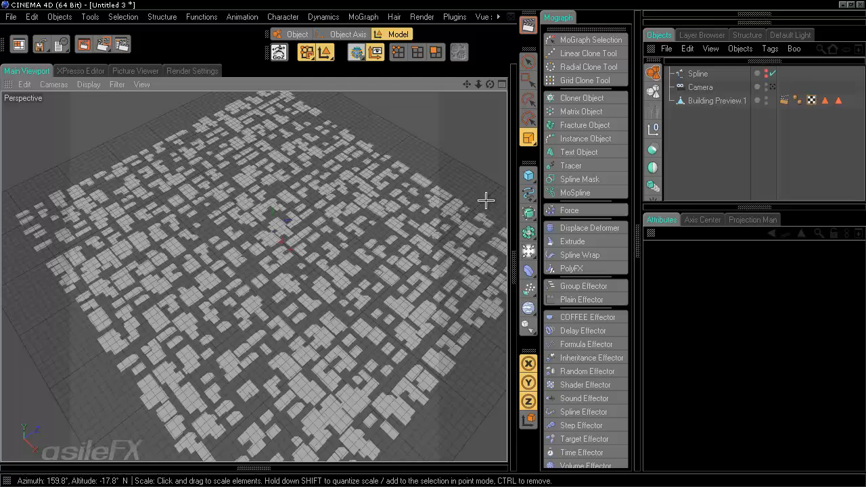
left_click_drag(529, 175, 633, 215)
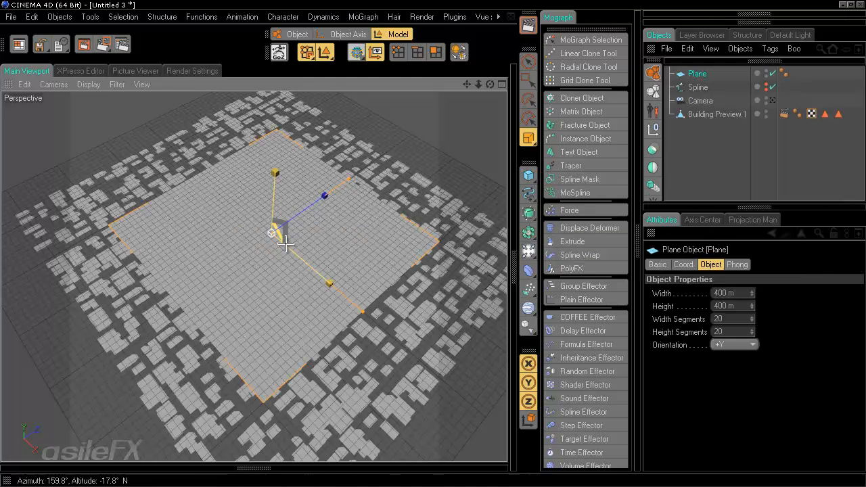
Step: Scale the Plane up to 731.602 m square, well beyond the city footprints
key("t")
mouse_move(438, 239)
left_mouse_down()
mouse_move(412, 239)
mouse_move(435, 244)
left_mouse_up()
left_click(672, 265)
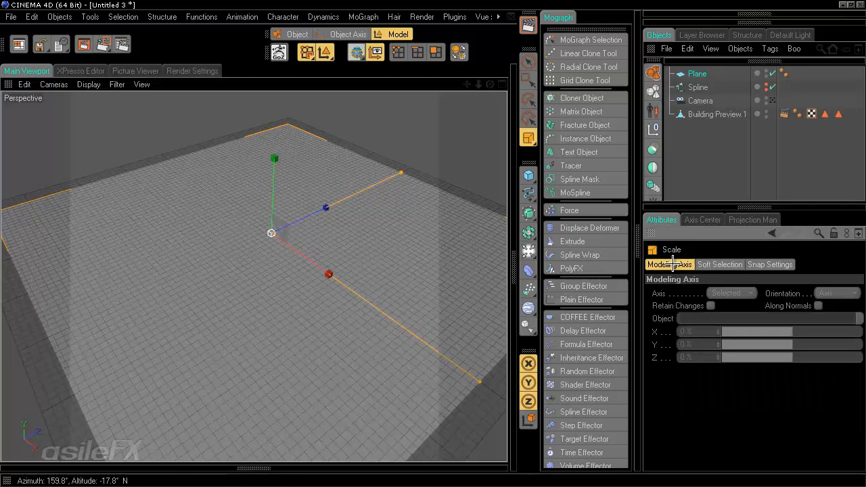
Step: Give the Plane 1 × 1 width and height segments and make it editable
left_click(717, 76)
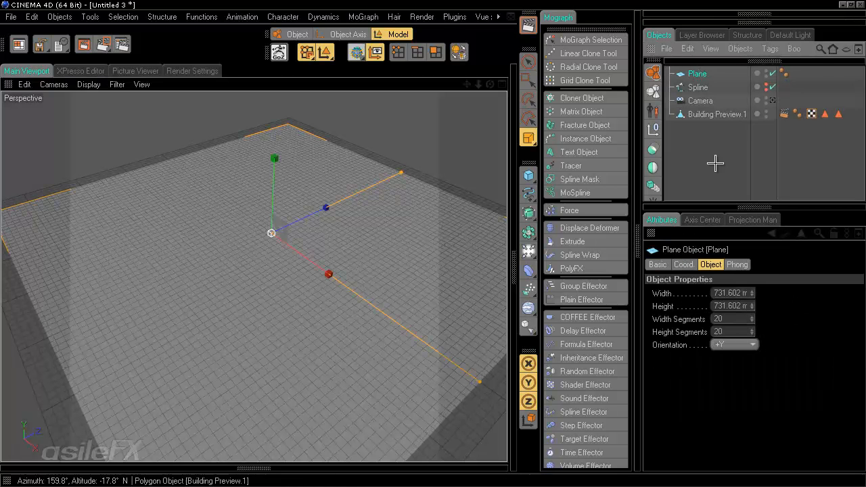
left_click(724, 318)
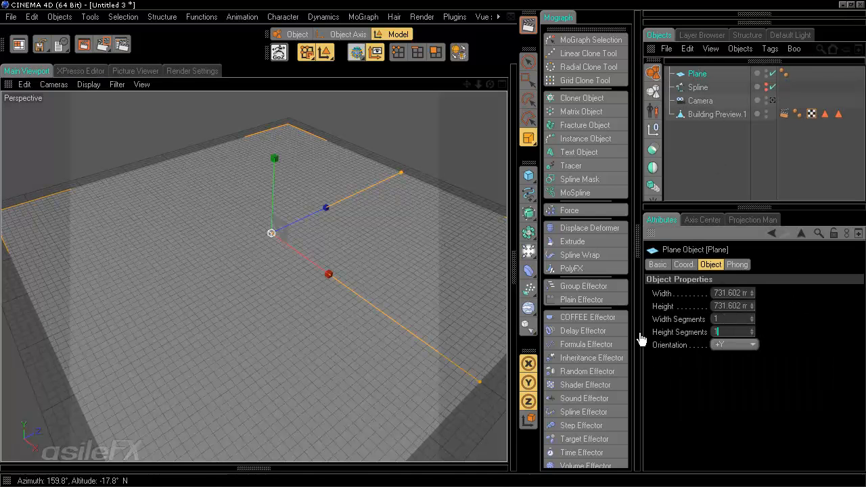
left_click(461, 52)
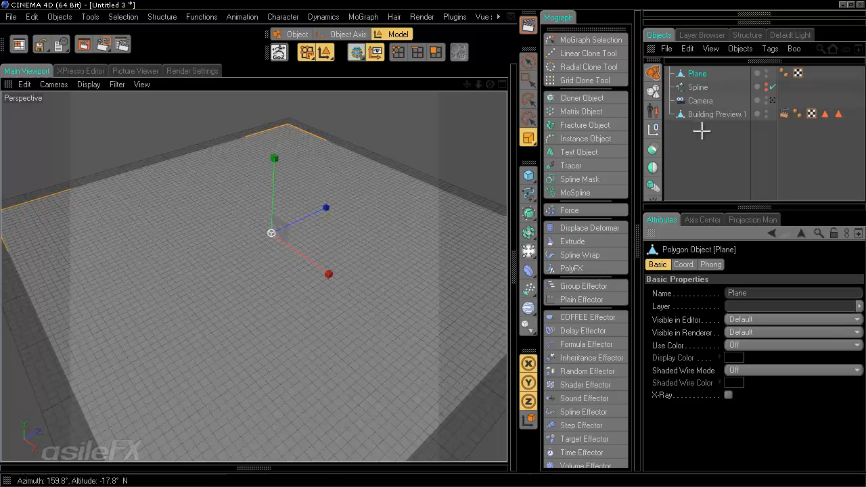
left_click(723, 148)
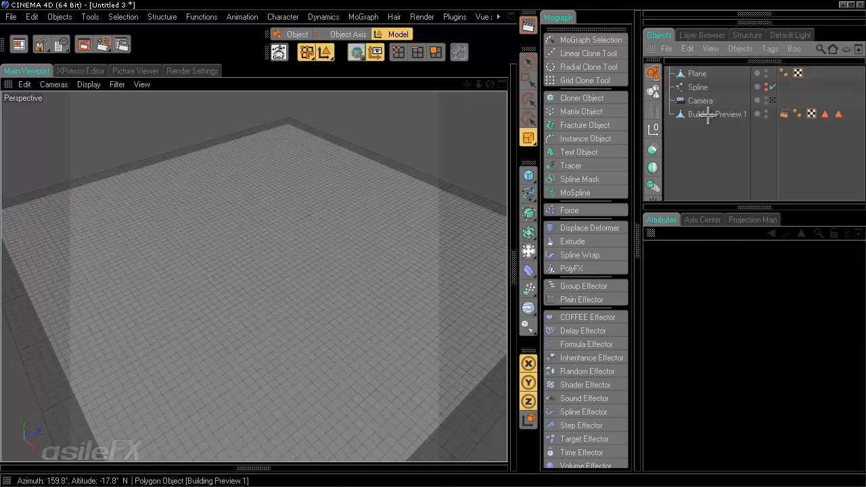
left_click(707, 115)
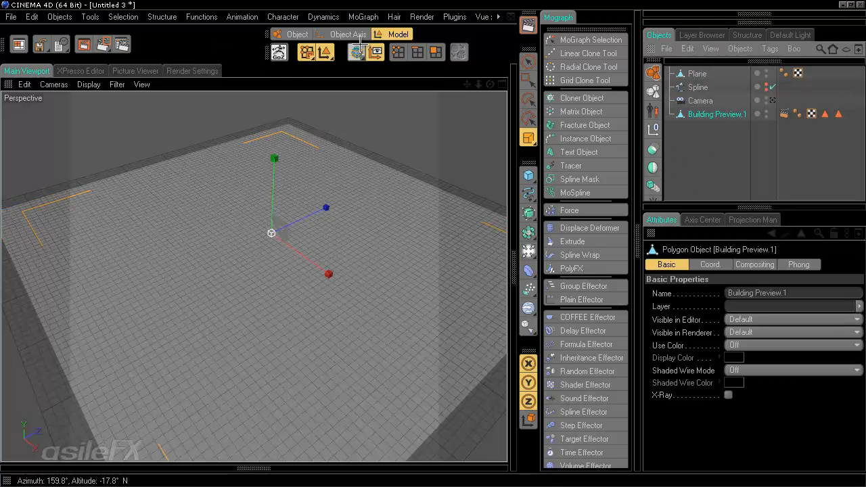
left_click(435, 52)
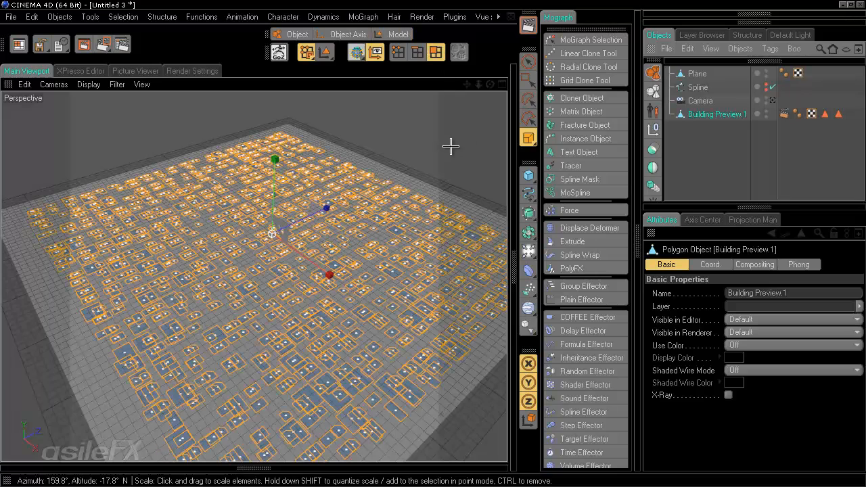
scroll(434, 184, "up", 8)
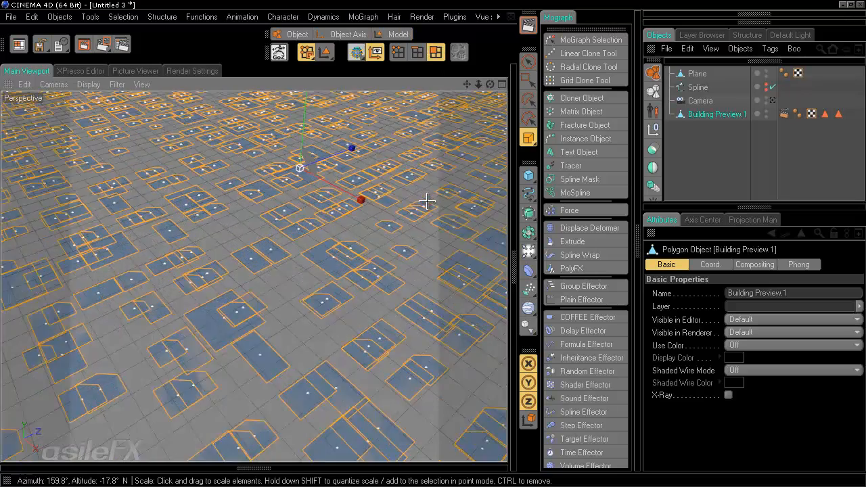
scroll(426, 201, "up", 1)
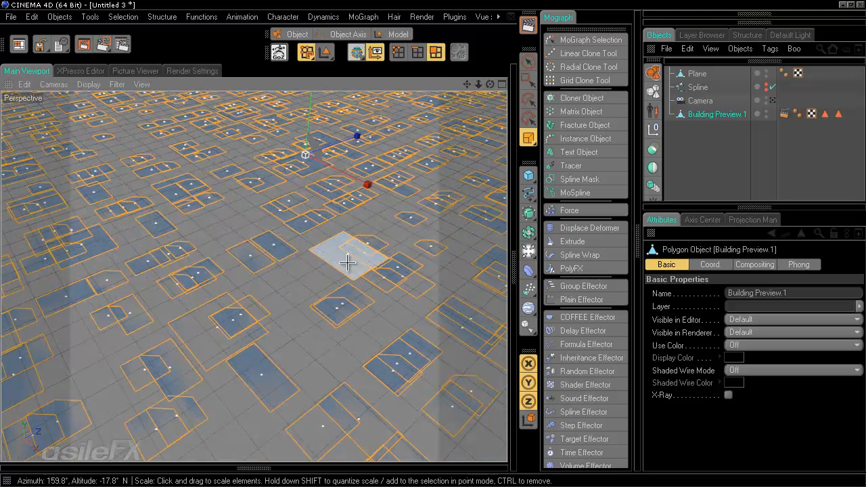
left_click(702, 147)
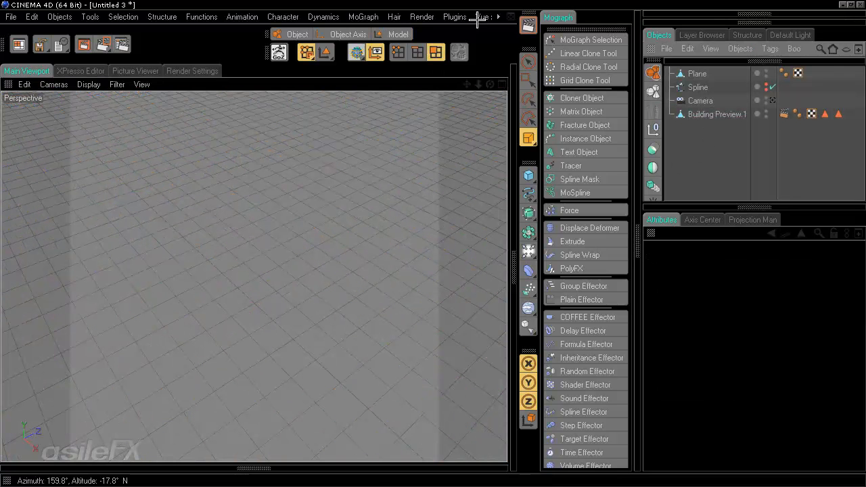
left_click(398, 35)
left_click(702, 113)
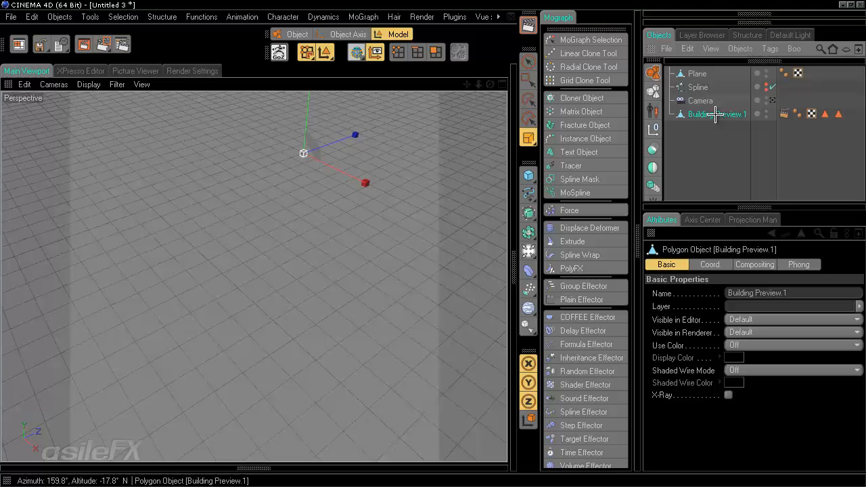
Step: Duplicate Building Preview.1 with Ctrl+C/Ctrl+V and hide the copy in the viewport
key("ctrl+c")
key("ctrl+v")
double_click(765, 72)
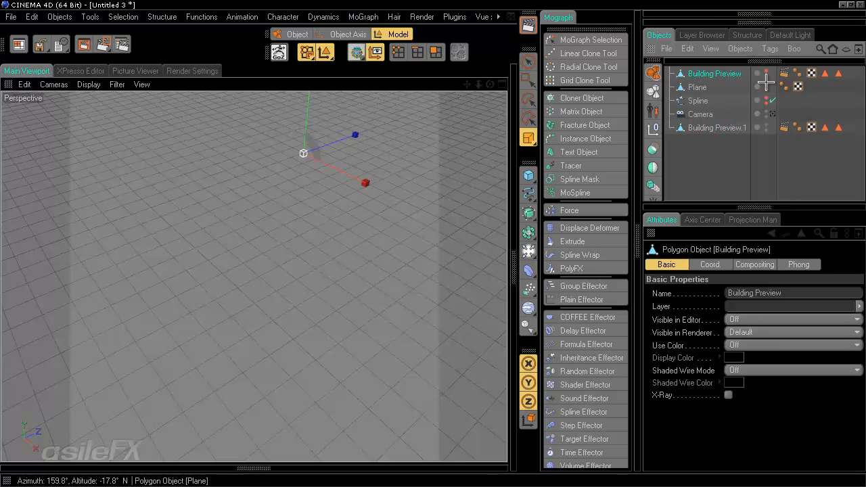
left_click(770, 85)
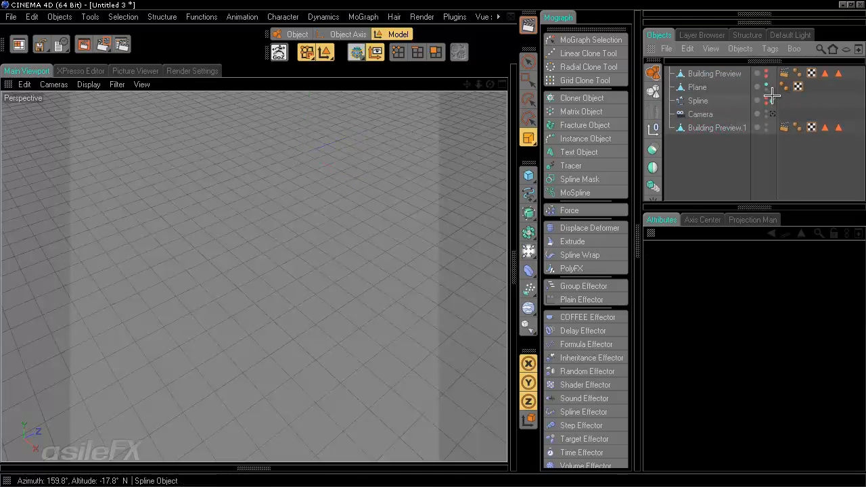
double_click(767, 84)
left_click(766, 84)
Step: Extrude Building Preview.1's footprint polygons into tall building blocks
left_click(715, 128)
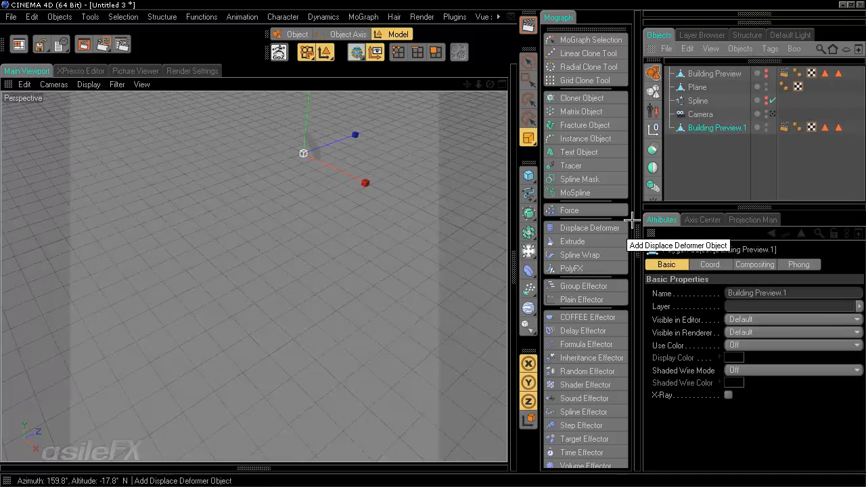
left_click(435, 52)
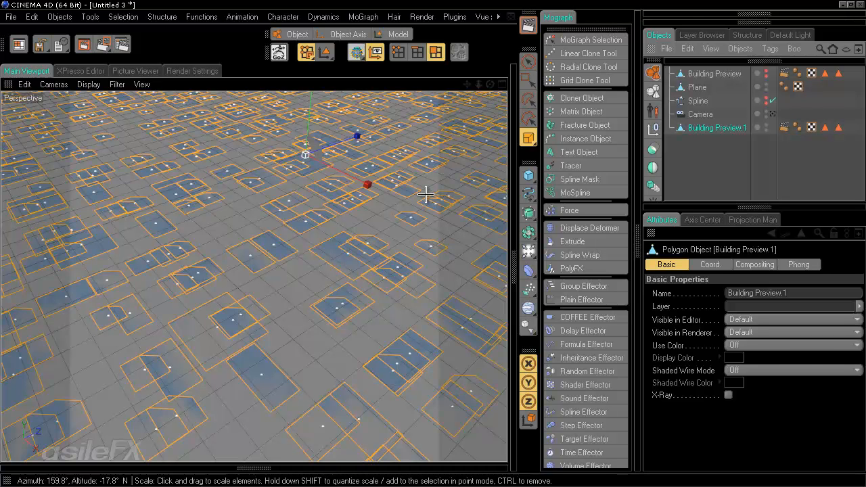
key("d")
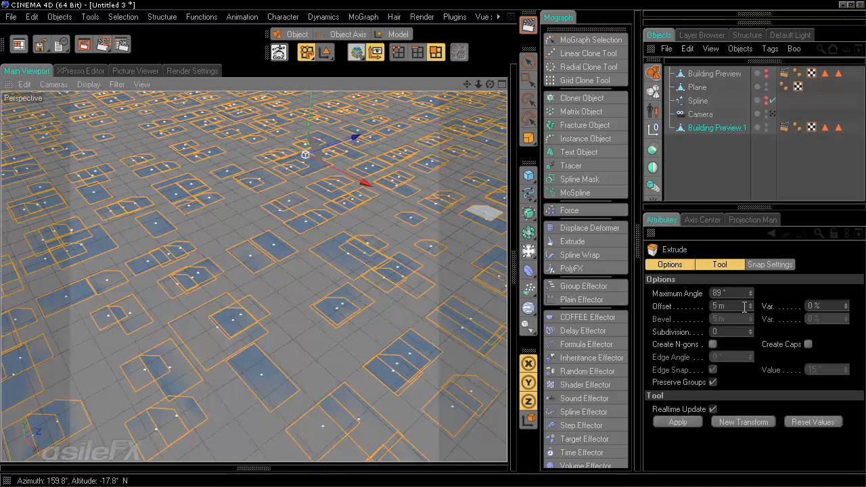
left_click_drag(432, 241, 356, 341, "alt")
left_click_drag(321, 291, 437, 243)
left_click_drag(313, 257, 435, 242)
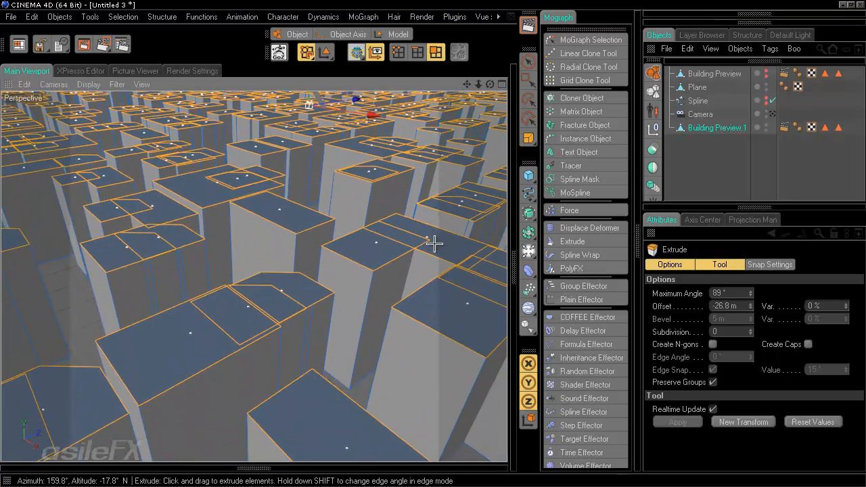
left_click(389, 33)
Step: Lower the extruded building blocks along the Y axis
key("e")
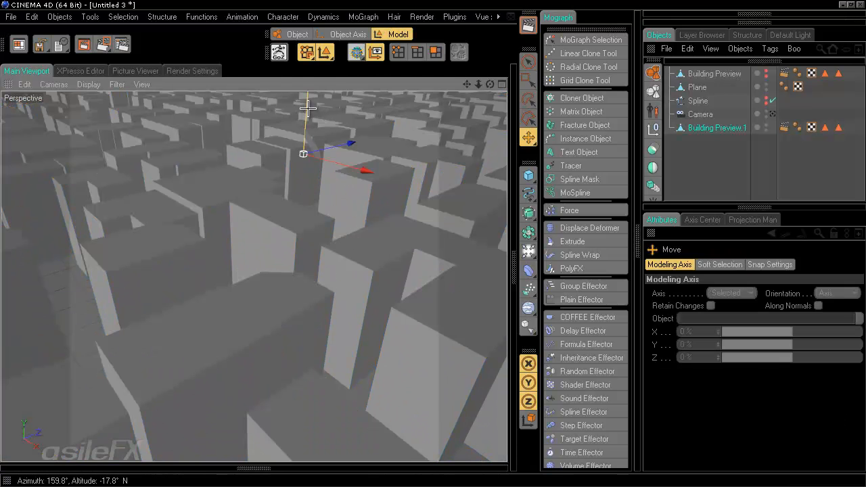
left_click_drag(301, 101, 431, 246)
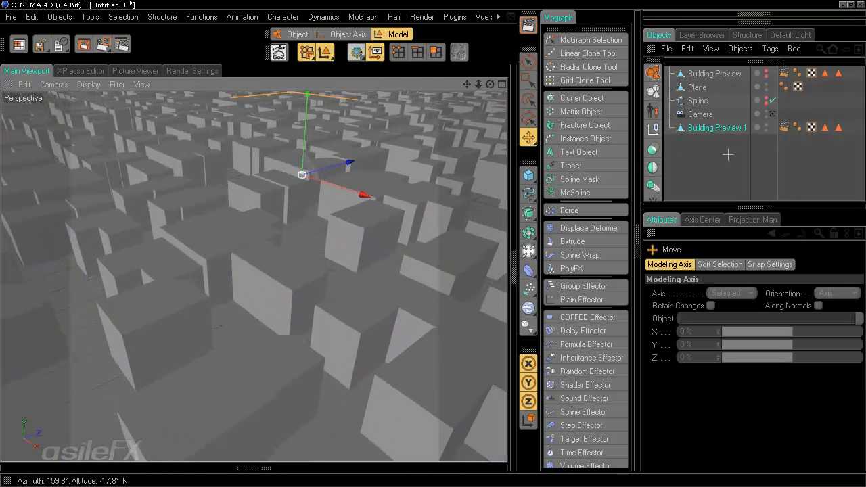
left_click(727, 150)
Step: Add a Boole object and nest the Plane and Building Preview.1 under it
left_click_drag(698, 88, 705, 139)
left_click(707, 166)
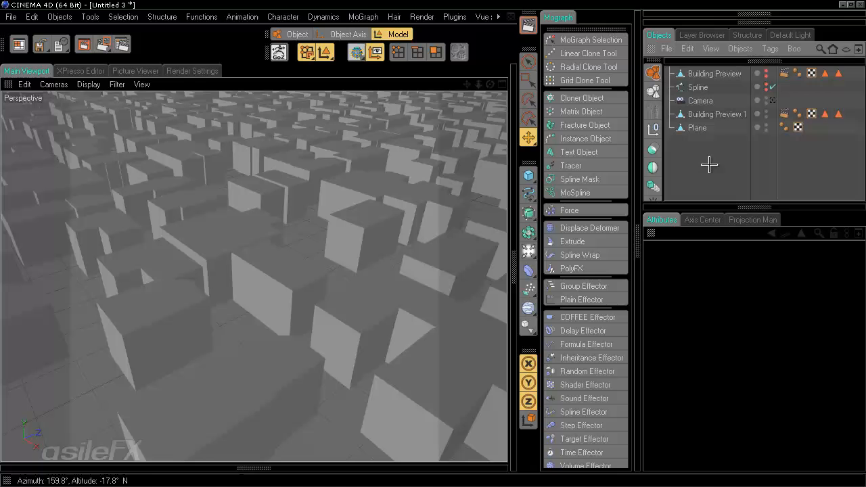
left_click(652, 149)
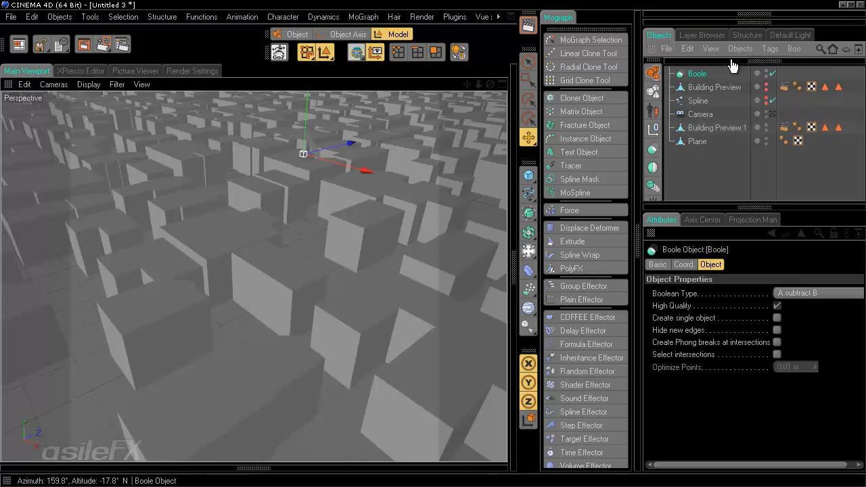
left_click_drag(694, 68, 710, 148)
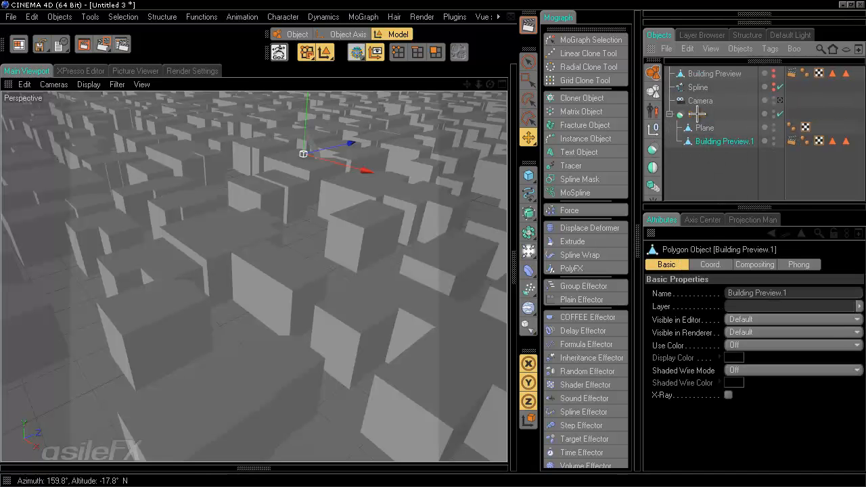
key("ctrl+shift+a")
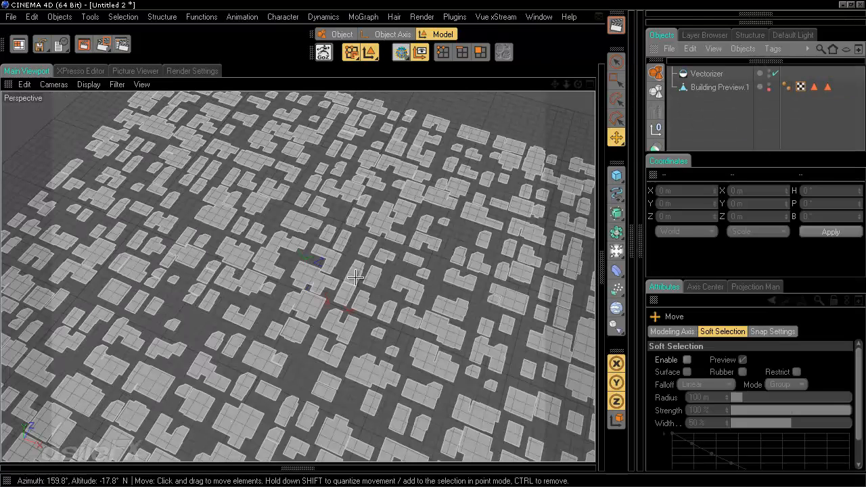
scroll(399, 297, "up", 2)
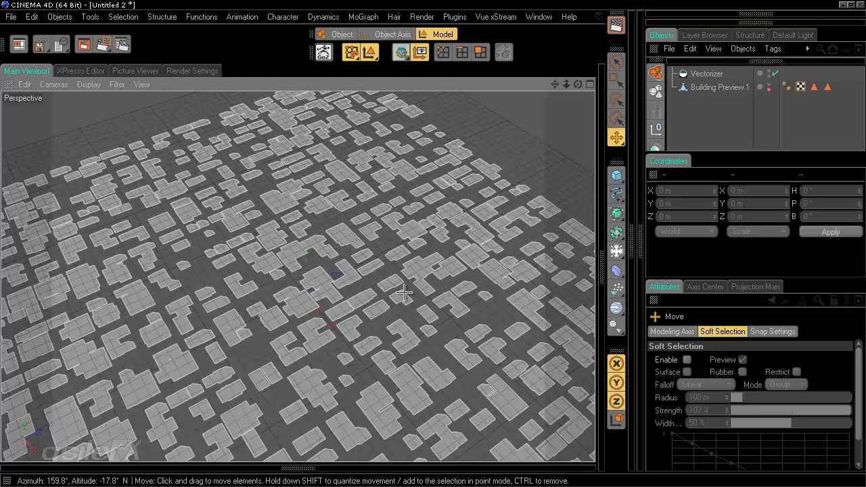
scroll(403, 292, "up", 3)
scroll(409, 306, "down", 5)
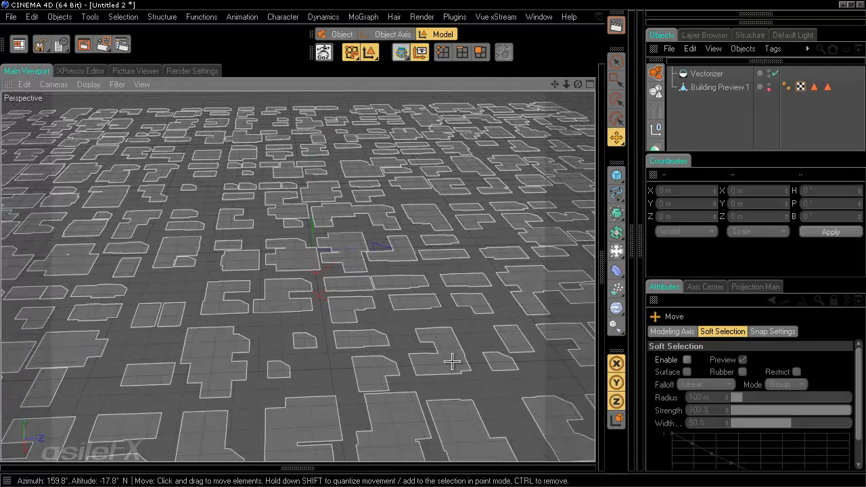
left_click(707, 73)
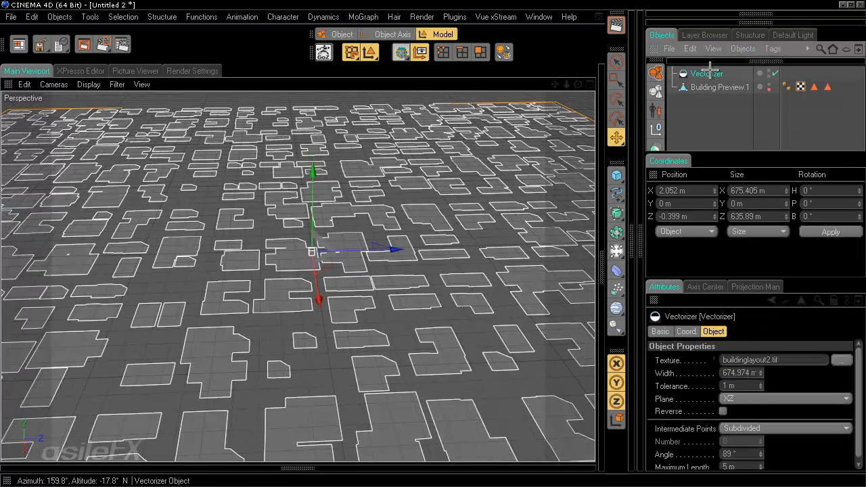
left_click(719, 87)
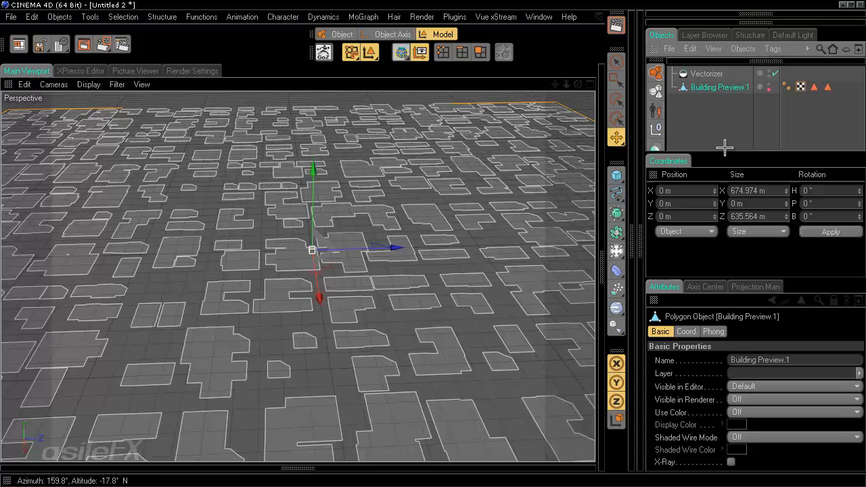
scroll(484, 248, "up", 4)
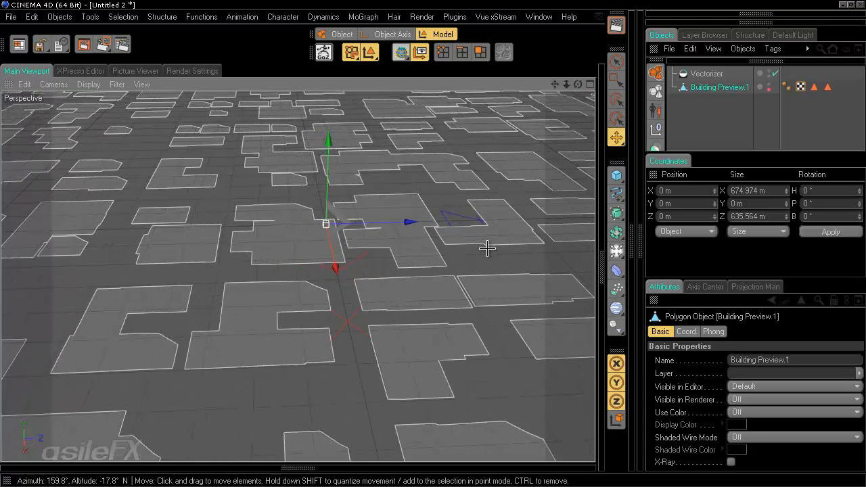
scroll(440, 246, "up", 4)
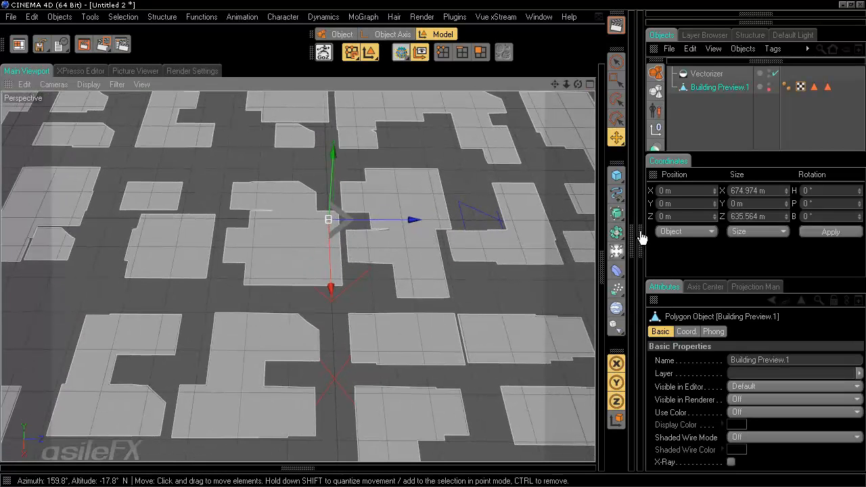
left_click(771, 190)
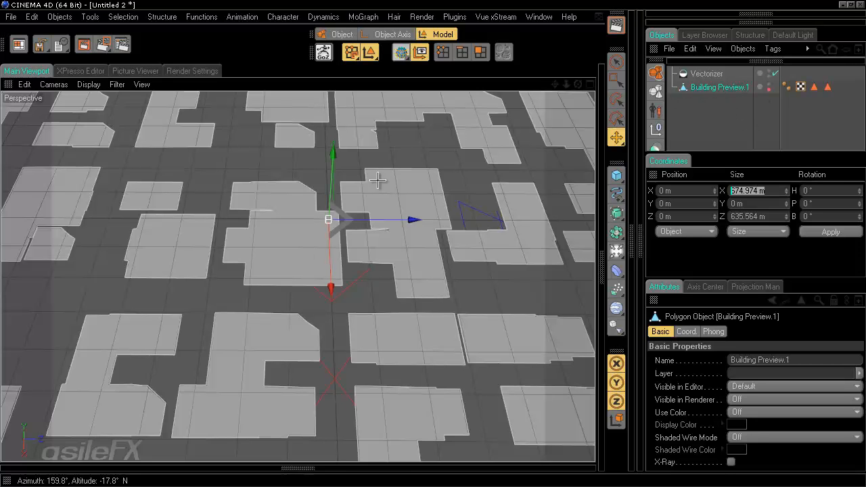
left_click(703, 74)
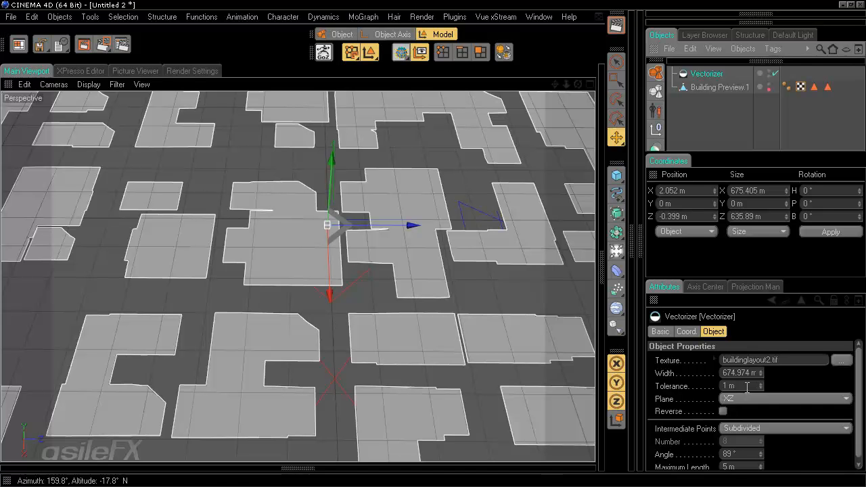
middle_click_drag(465, 354, 434, 244, "alt")
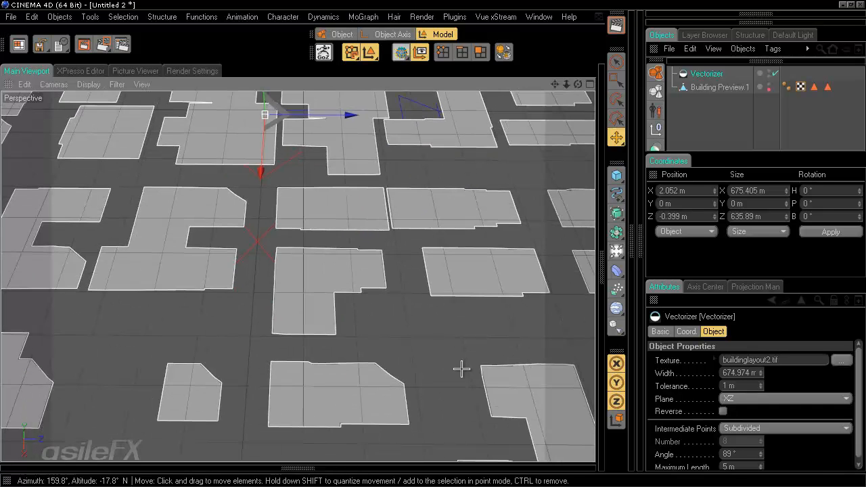
scroll(462, 368, "up", 3)
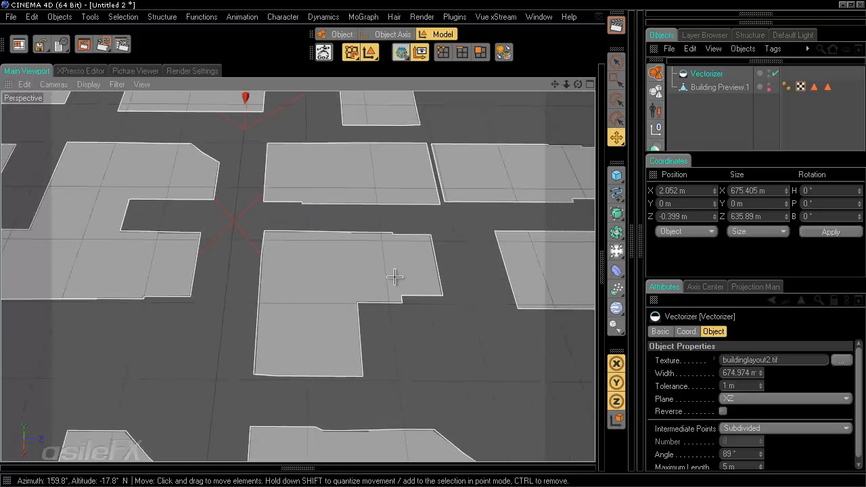
middle_click_drag(405, 250, 437, 246, "alt")
left_click_drag(319, 281, 433, 243, "alt")
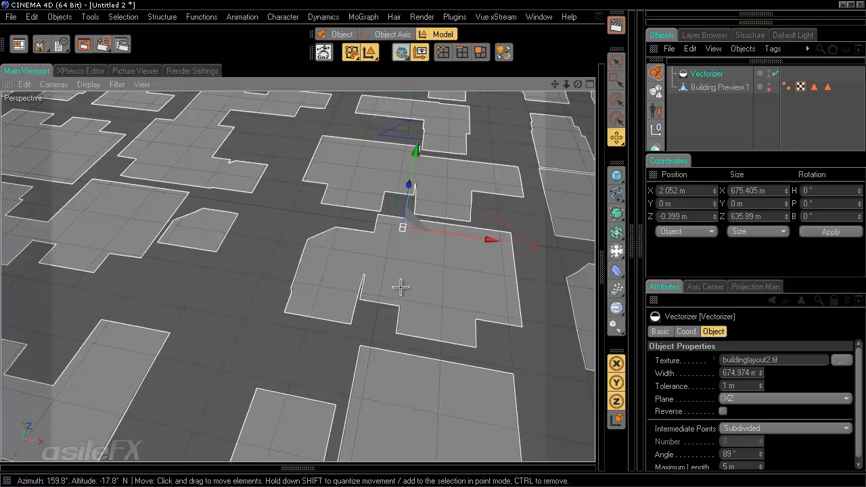
scroll(400, 287, "down", 10)
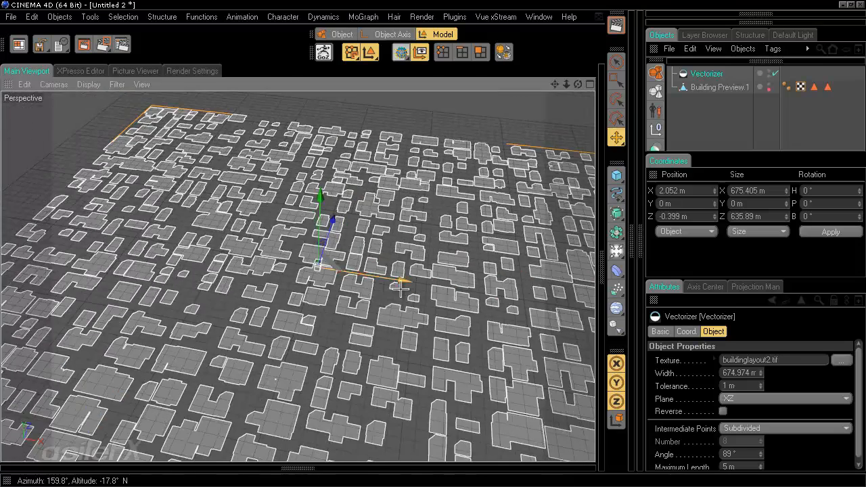
left_click_drag(434, 245, 437, 327, "alt")
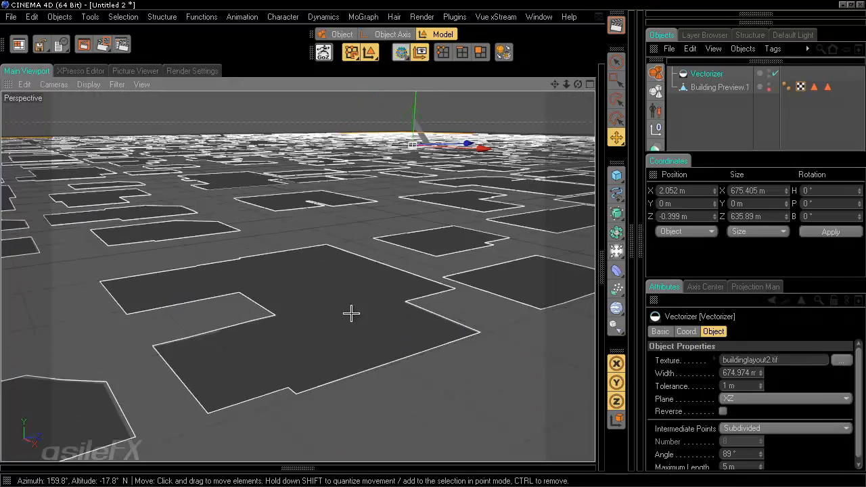
left_click_drag(351, 314, 433, 246, "alt")
mouse_move(435, 285)
right_mouse_down("alt")
mouse_move(433, 245)
mouse_move(429, 286)
right_mouse_up("alt")
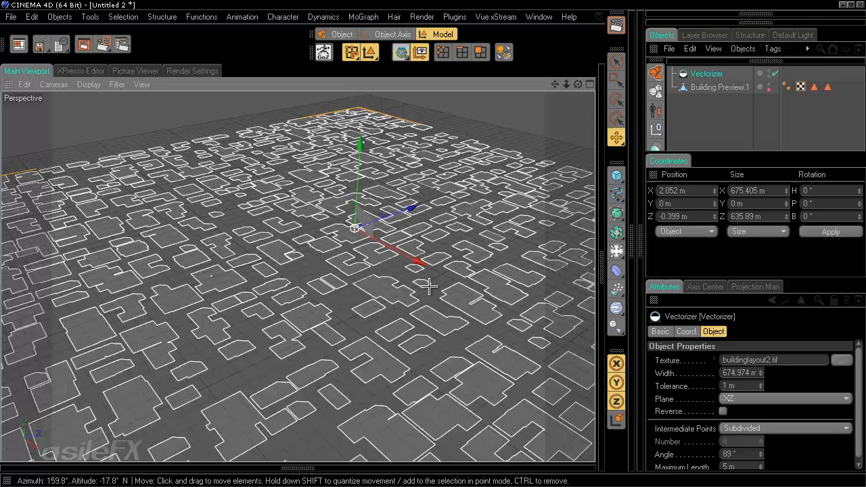
left_click(712, 125)
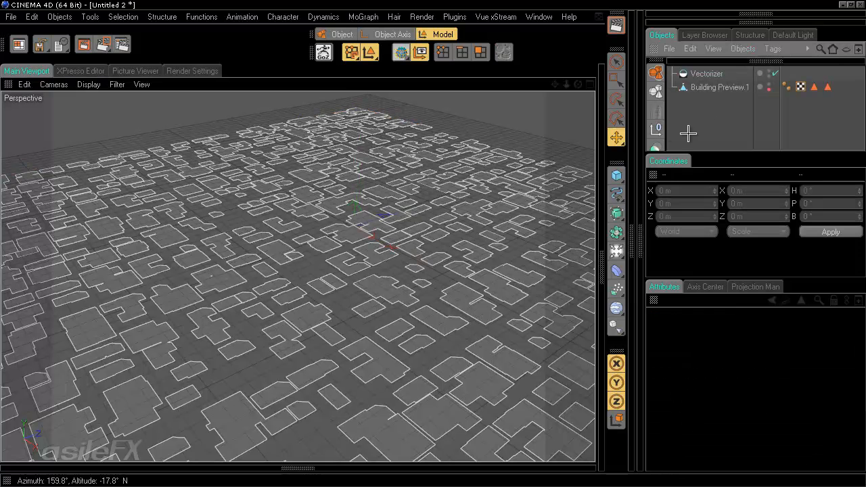
Step: Fold away the Coordinates manager, then select and deselect Building Preview.1 in the Object Manager
left_click(652, 176, "ctrl")
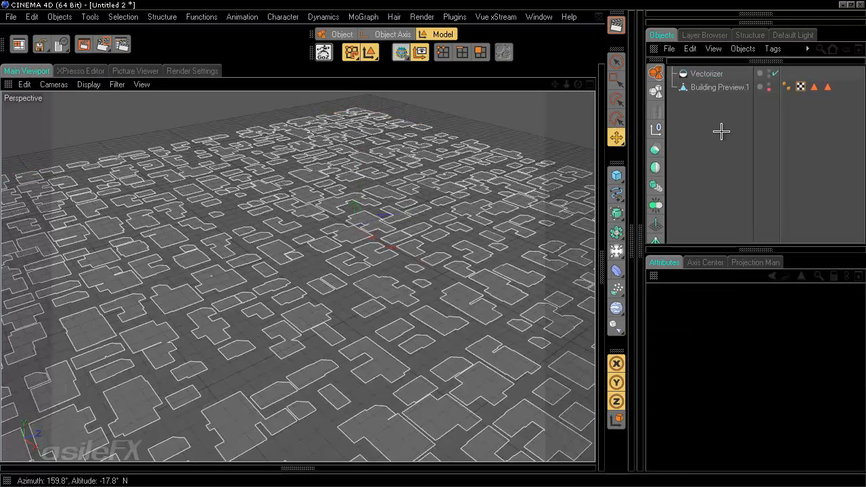
scroll(486, 265, "up", 3)
scroll(486, 265, "up", 4)
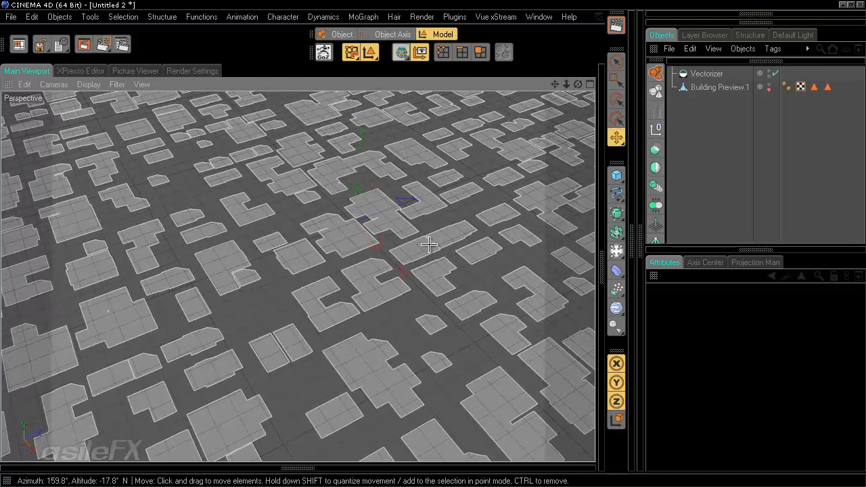
left_click(710, 87)
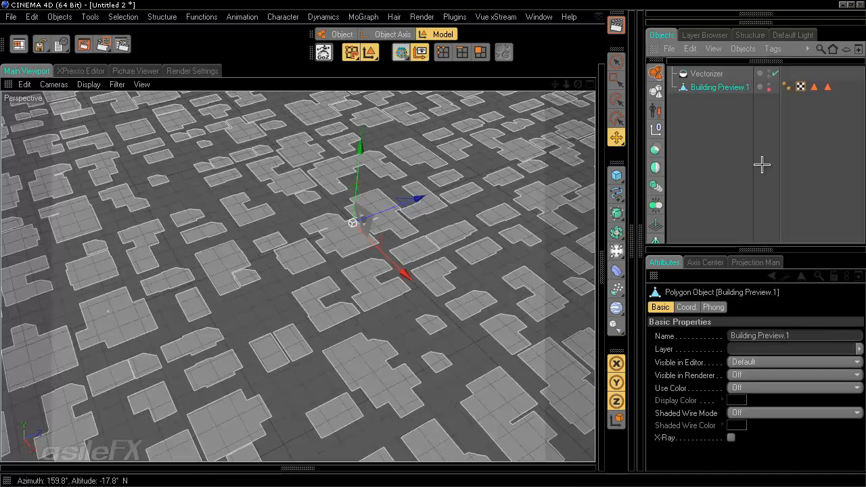
left_click(747, 139)
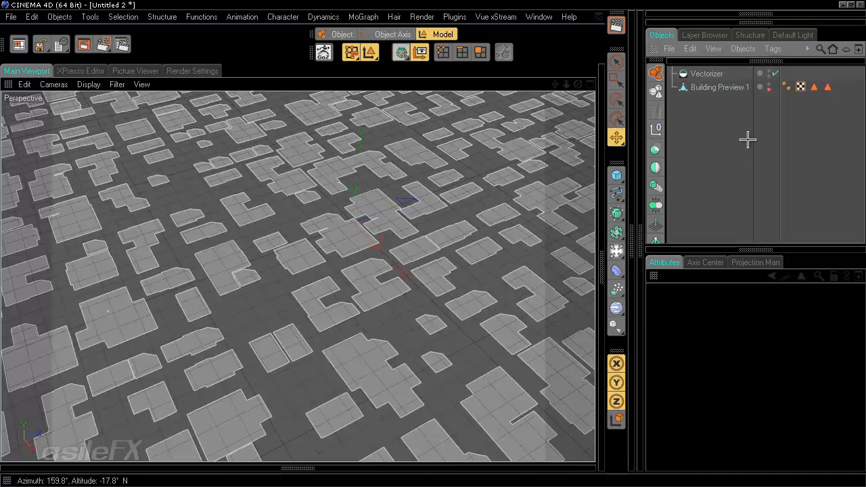
scroll(248, 226, "down", 5)
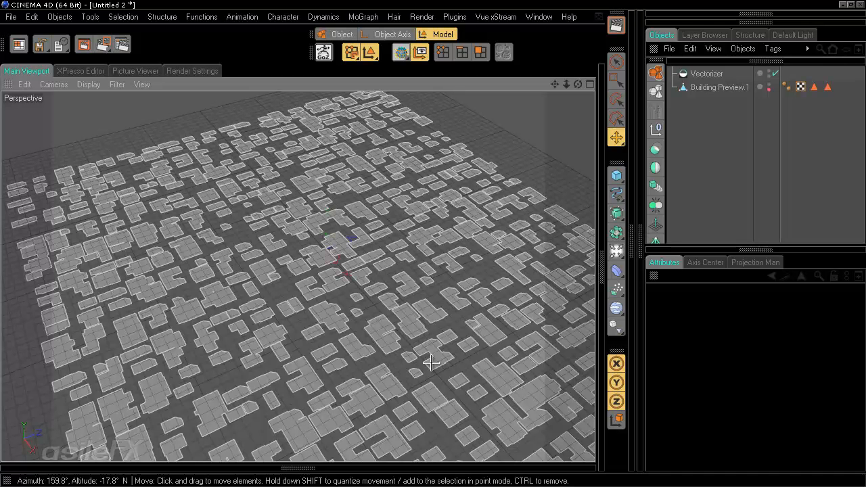
left_click(724, 87)
left_click(724, 140)
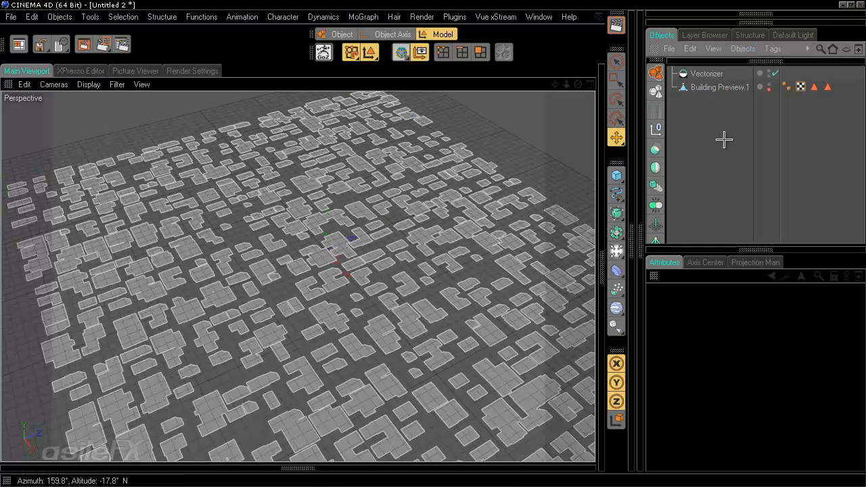
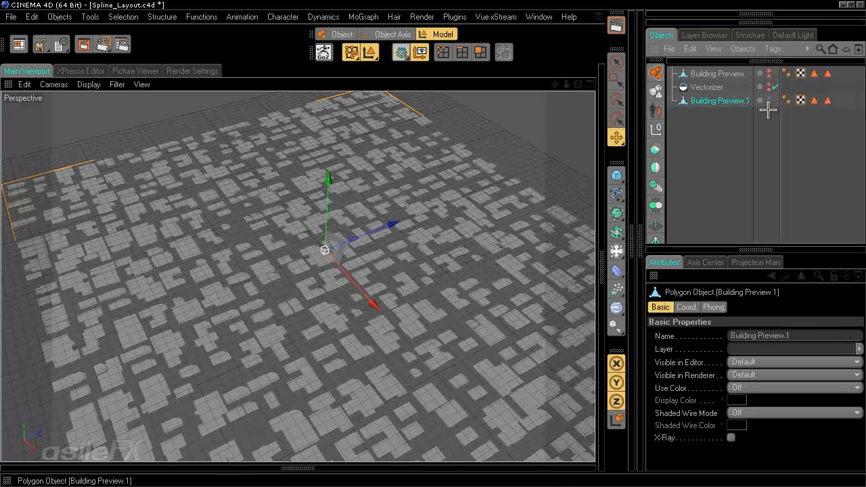
Step: Delete the two polygon-selection tags and select Building Preview.1
left_click_drag(846, 131, 811, 92)
key("Delete")
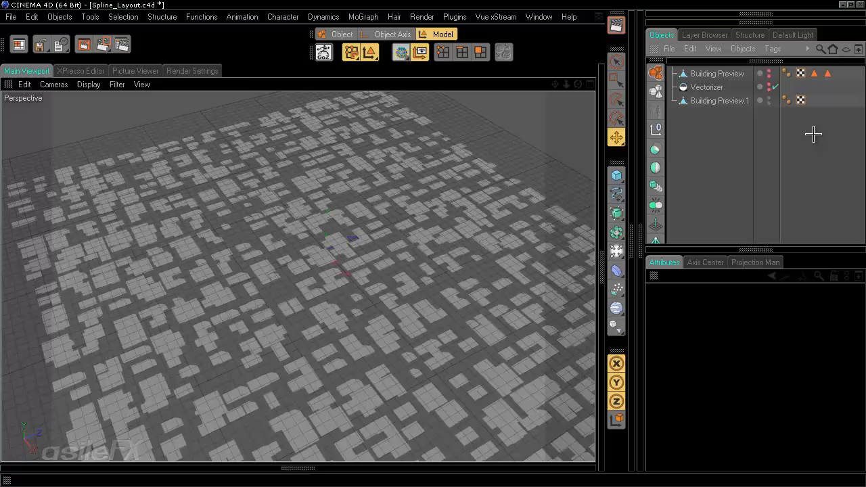
left_click(696, 102)
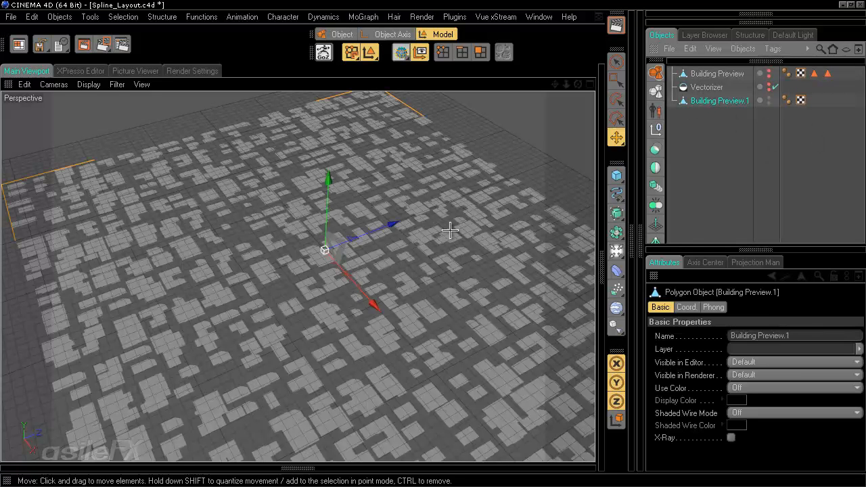
scroll(446, 346, "up", 8)
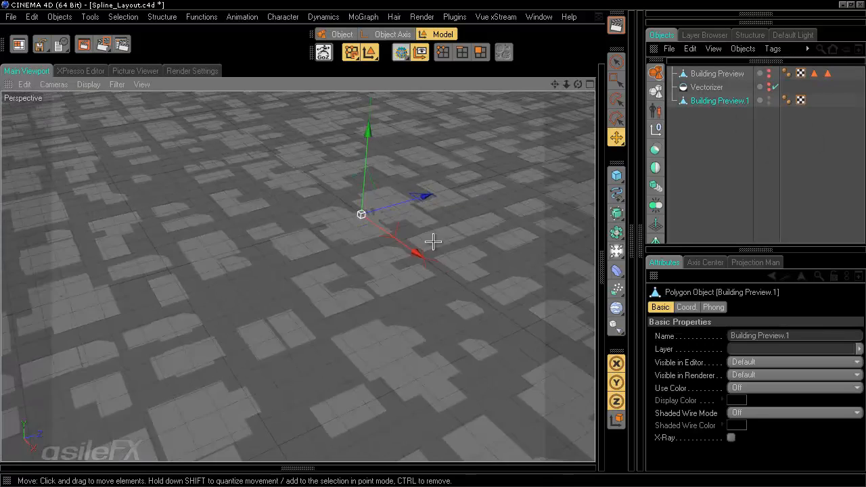
scroll(433, 242, "up", 6)
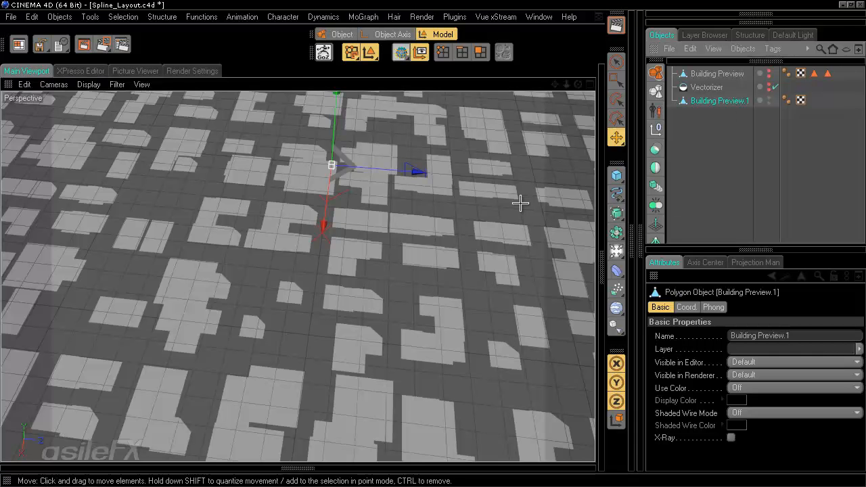
Step: In Polygons mode, rectangle-select all building polygons including hidden ones, then return to Model mode
left_click(480, 53)
scroll(487, 206, "down", 5)
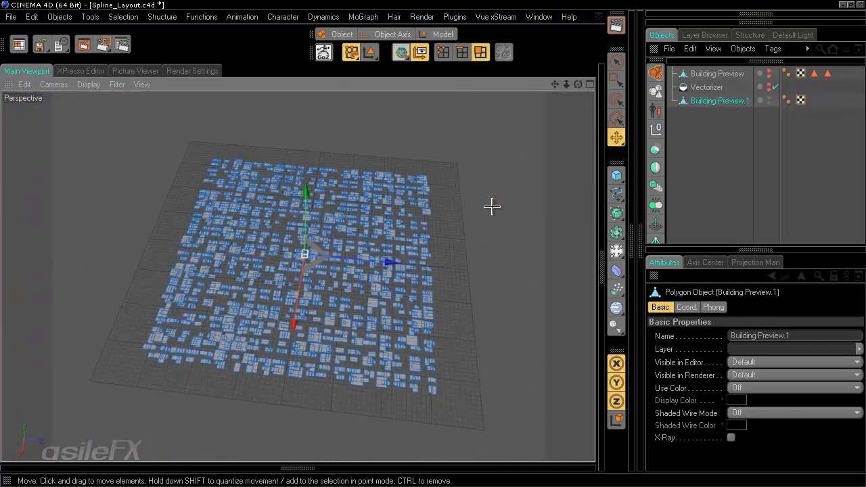
key("0")
left_click(751, 348)
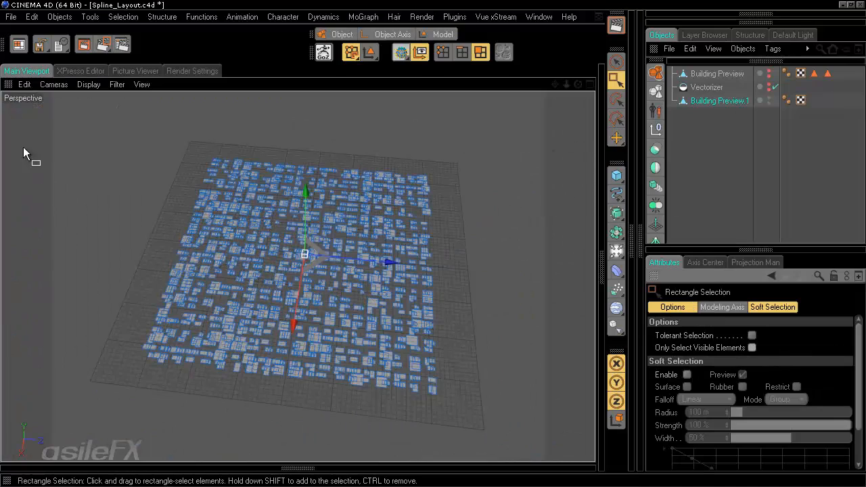
left_click_drag(72, 116, 549, 457)
scroll(490, 384, "up", 10)
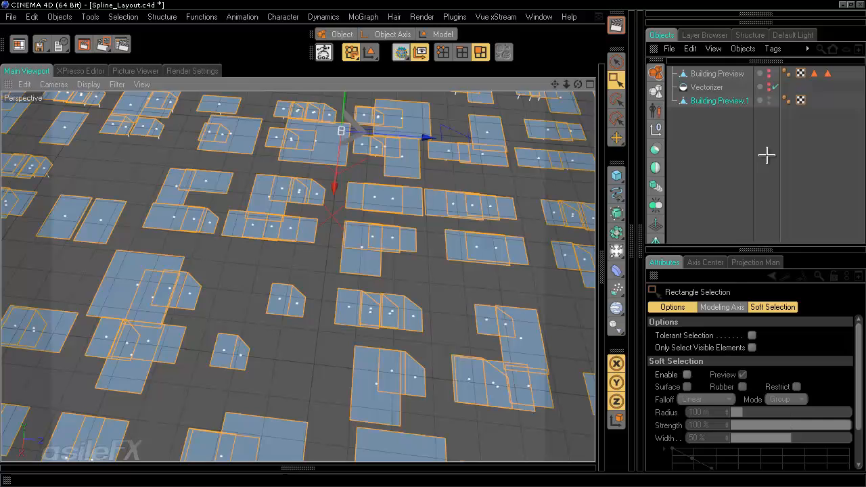
left_click(767, 154)
left_click(730, 105)
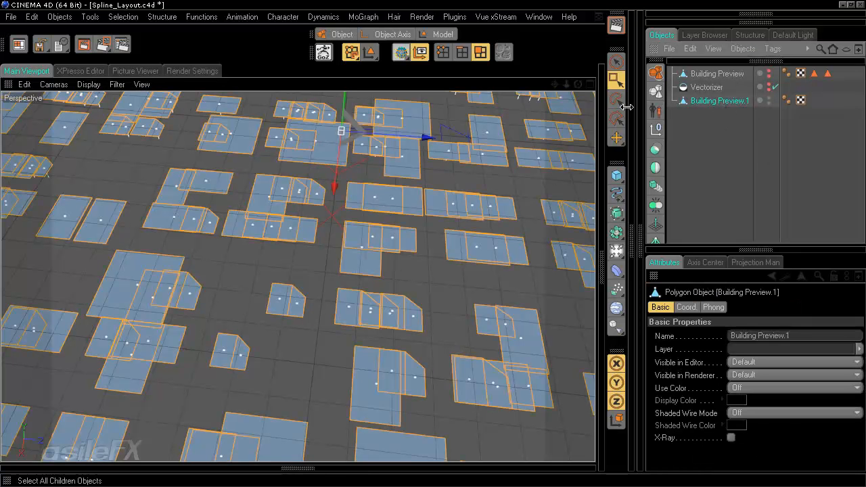
left_click(431, 38)
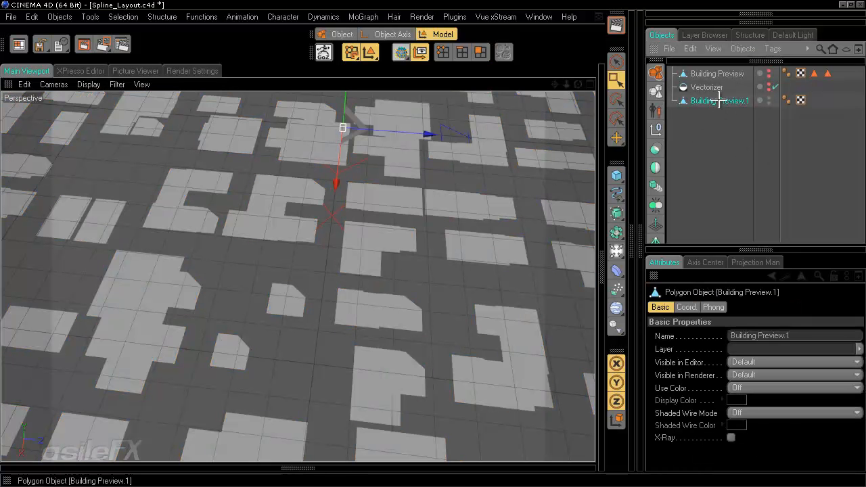
Step: Duplicate Building Preview.1 as Building Preview.2, placed just below it
key("ctrl+c")
key("ctrl+v")
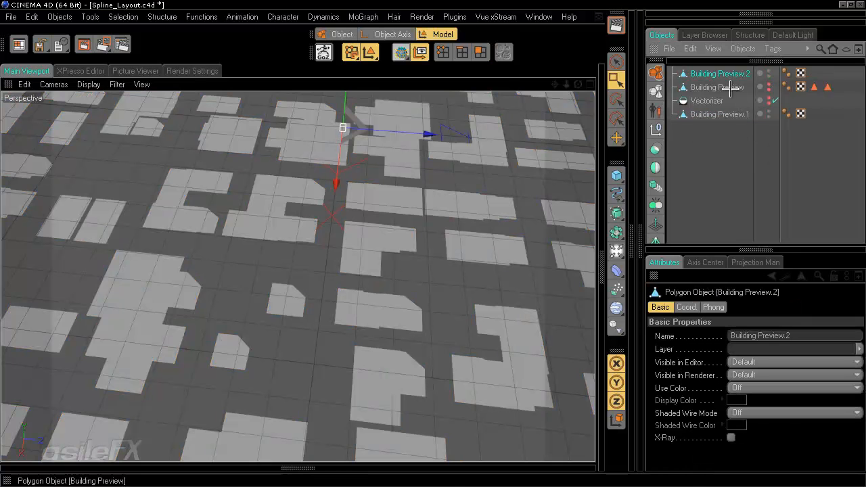
left_click_drag(729, 77, 733, 122)
left_click(727, 136)
left_click(721, 100)
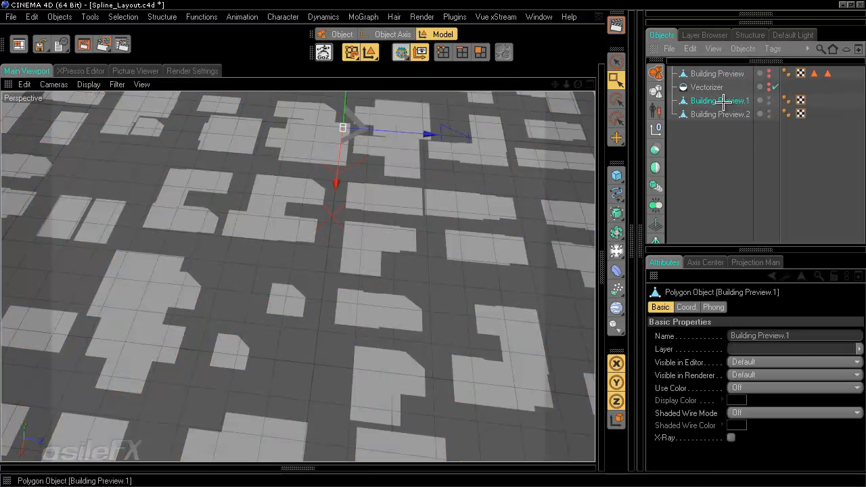
left_click(720, 114, "shift")
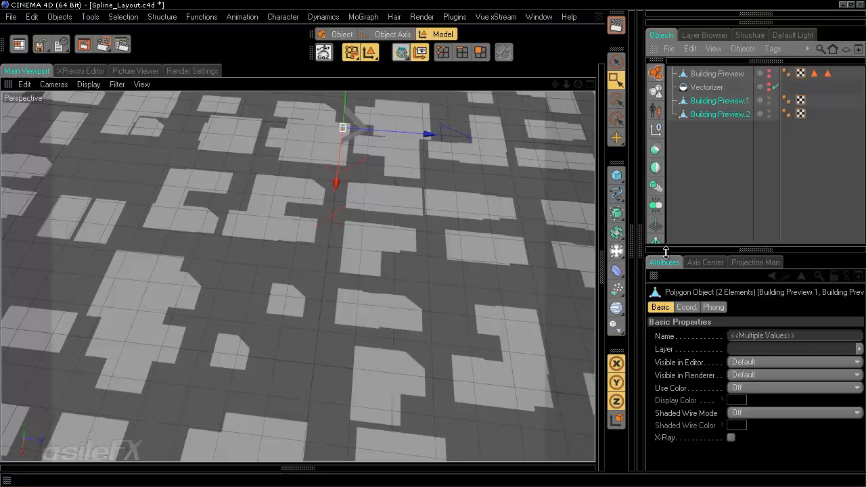
Step: Add a Boole object, nest both building previews inside it, and collapse it
left_click(654, 148)
left_click(720, 128)
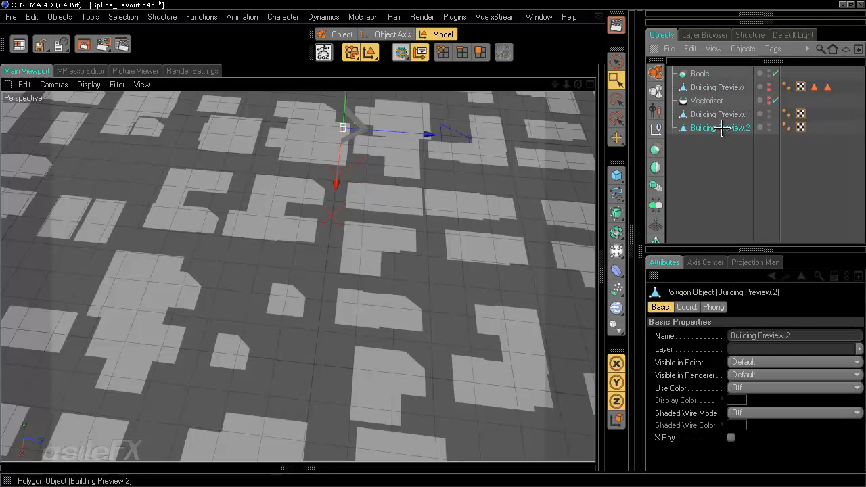
left_click(719, 115, "shift")
left_click_drag(719, 115, 707, 73)
left_click(706, 75)
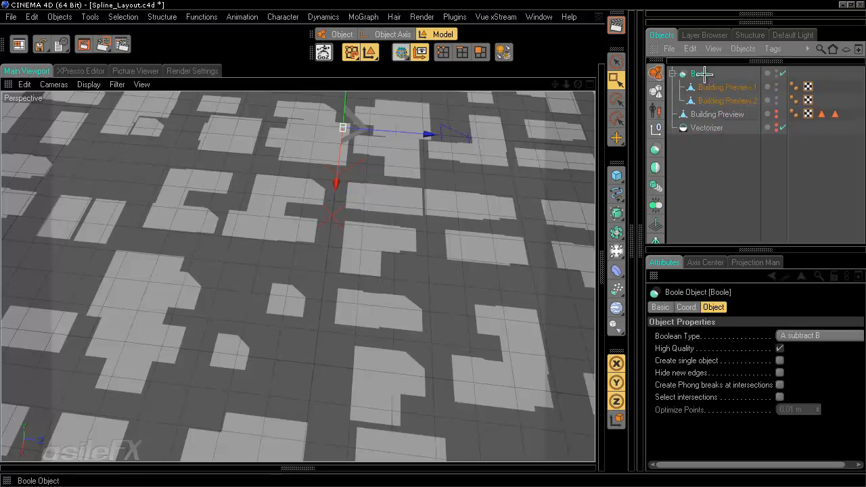
left_click(672, 73)
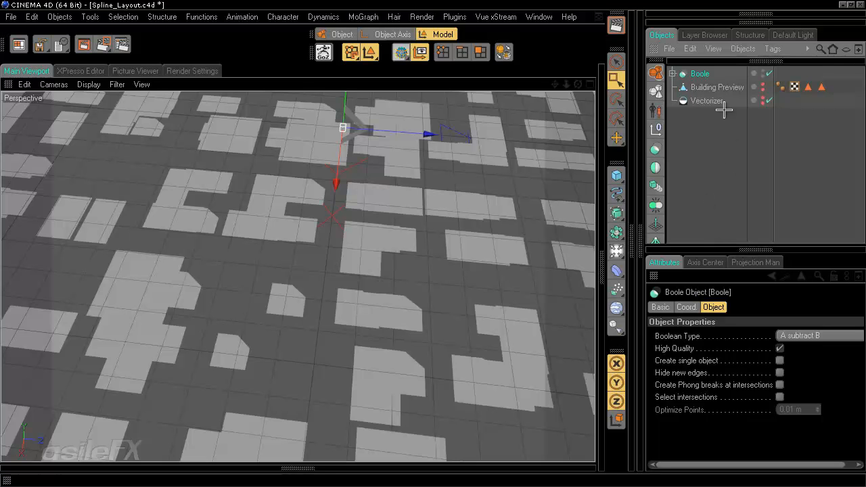
Step: Convert the Boole into a null and expand it to show both building previews
key("c")
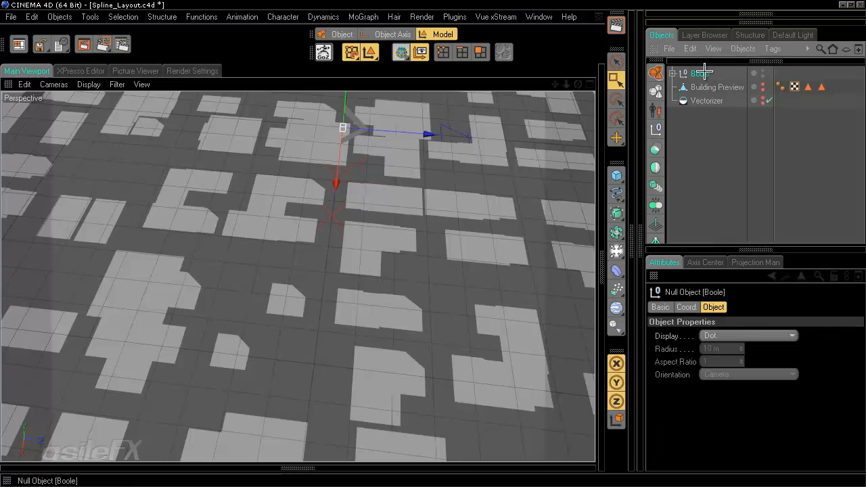
left_click(672, 73)
left_click(723, 87)
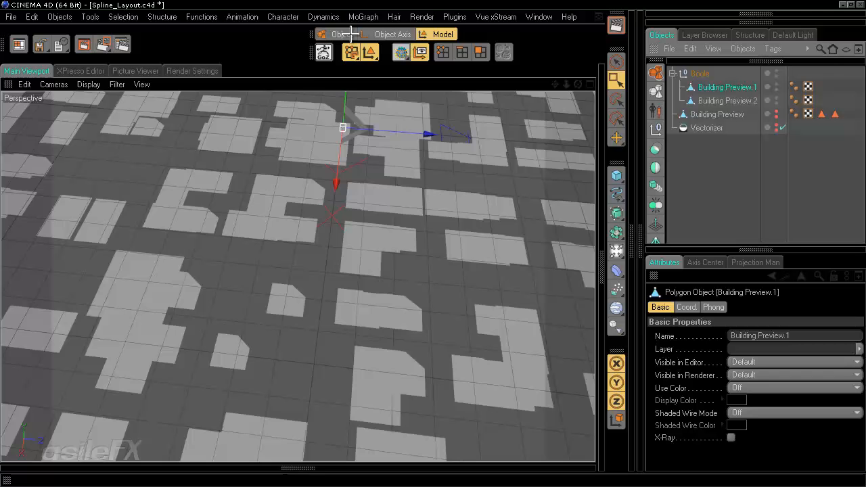
left_click(480, 52)
left_click(725, 100)
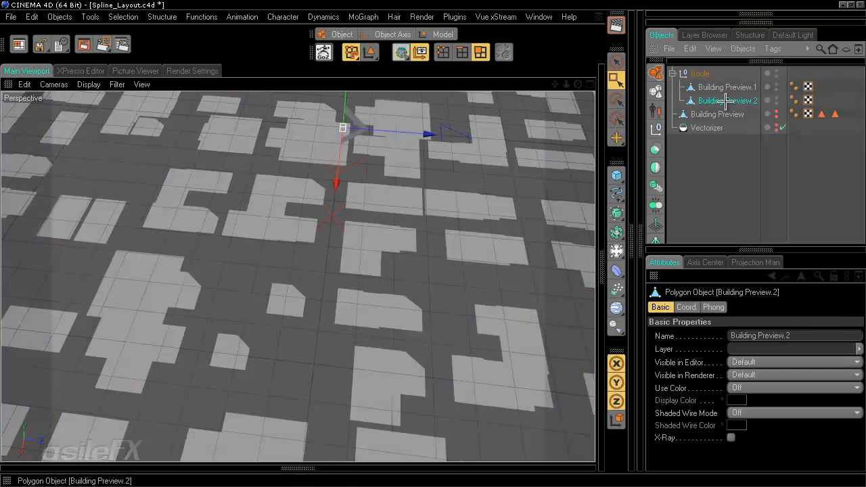
left_click(441, 34)
left_click(725, 86)
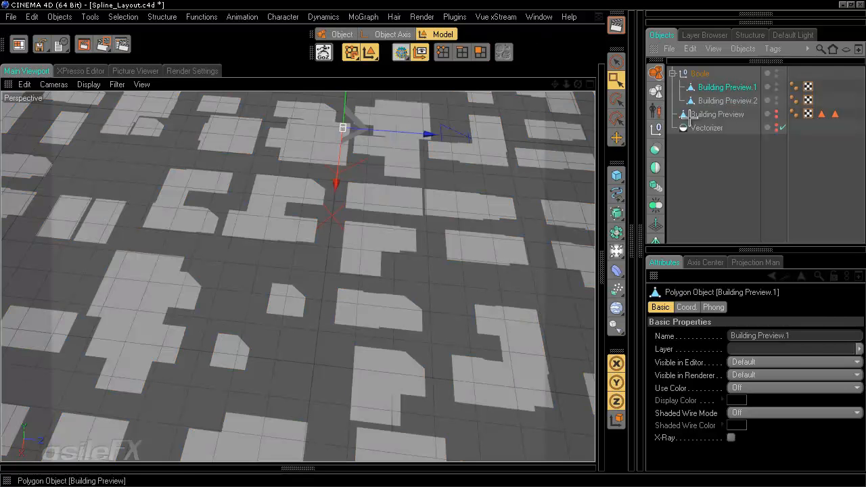
scroll(432, 251, "down", 5)
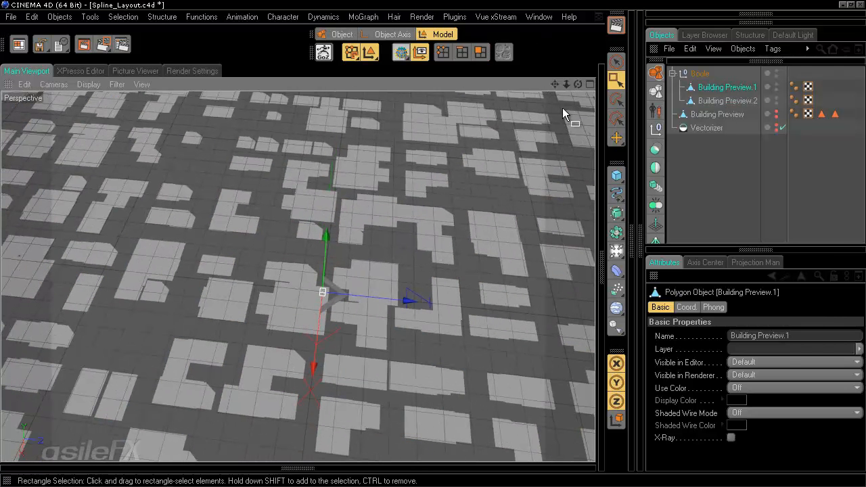
Step: Move Building Preview.1 out above Boole and set Building Preview.2 Off in editor and render
mouse_move(711, 87)
left_mouse_down()
mouse_move(708, 70)
mouse_move(706, 80)
left_mouse_up()
left_click(702, 178)
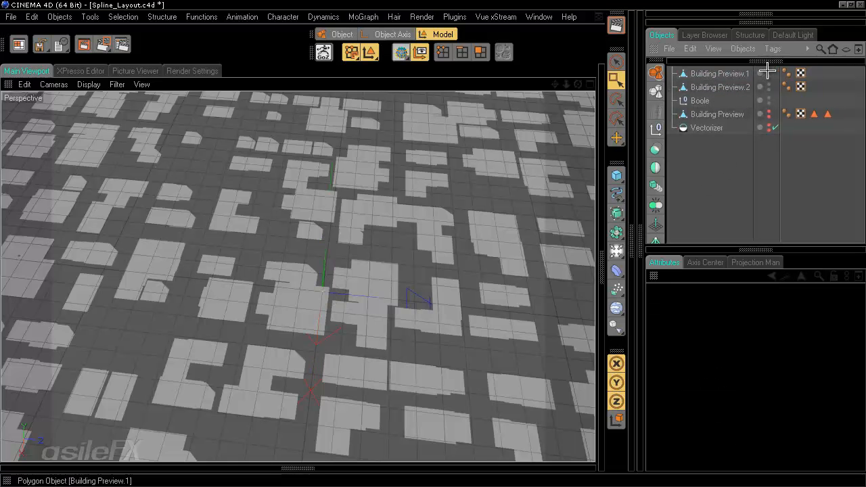
left_click(766, 72)
left_click(767, 72)
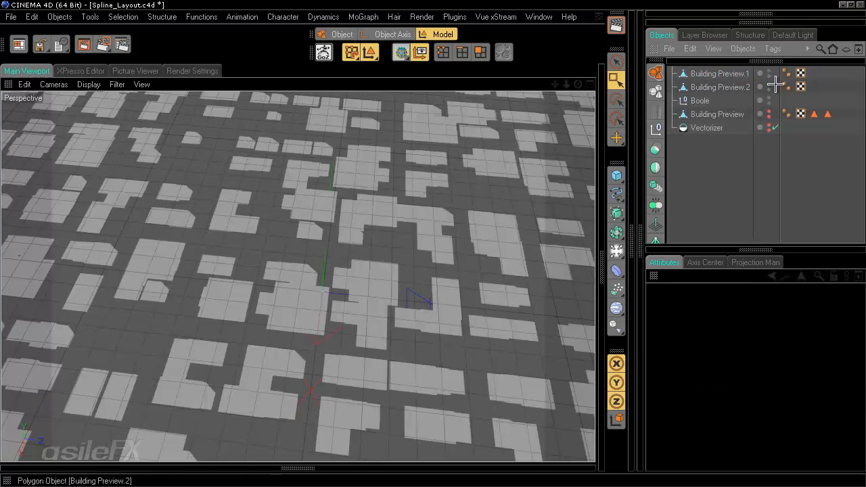
left_click(764, 85)
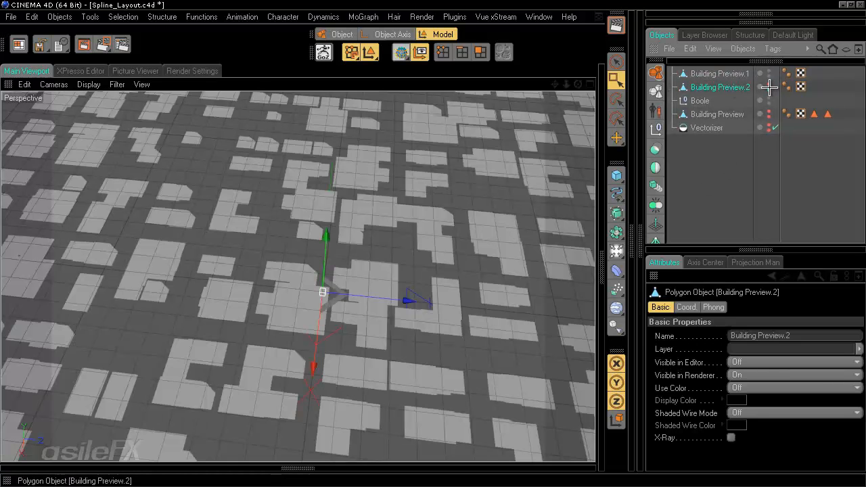
left_click(768, 84)
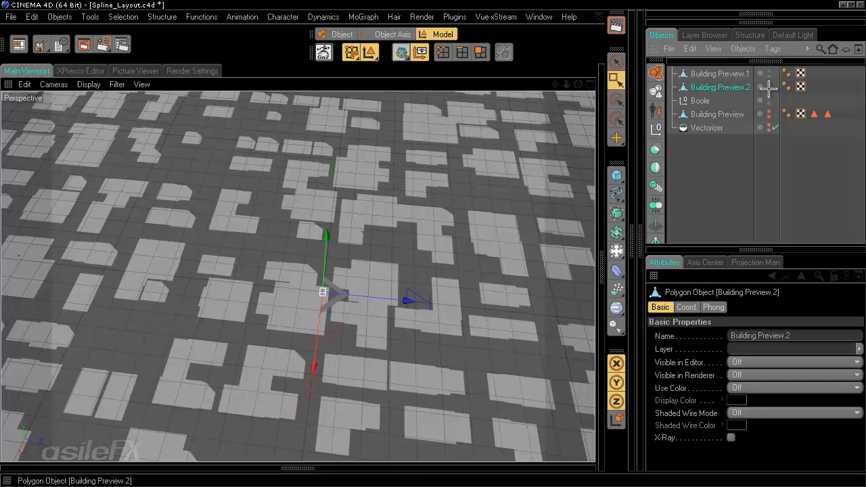
Step: Select Building Preview.1, orbit the view, and switch to Polygons mode
left_click(718, 73)
left_click_drag(446, 155, 365, 153, "alt")
left_click(481, 53)
scroll(500, 331, "up", 5)
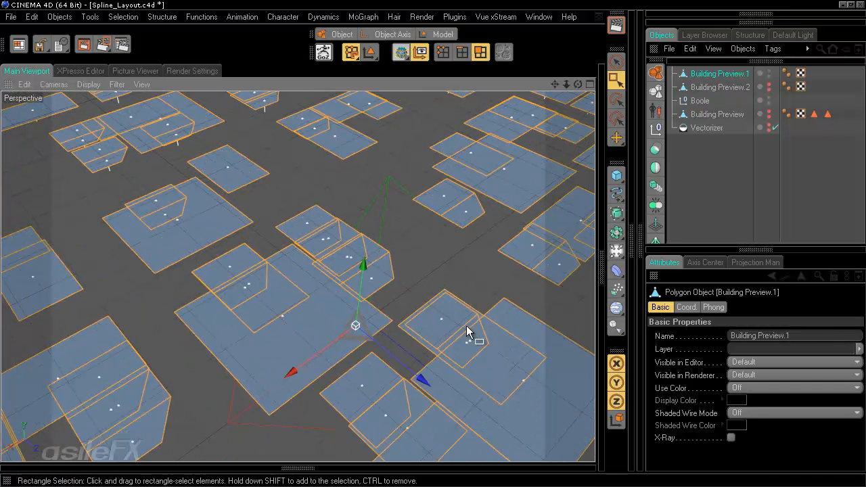
Step: Brush-select the large front polygon and orbit around it
left_click(617, 62)
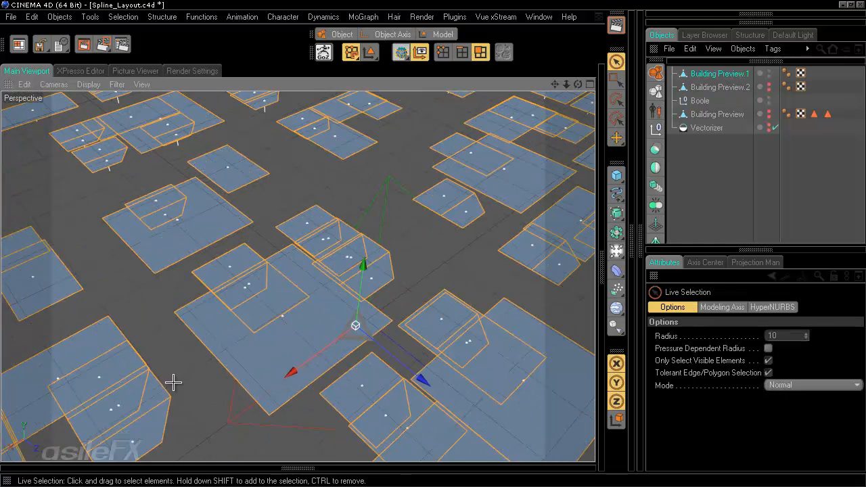
left_click(223, 362)
middle_click_drag(434, 243, 433, 241, "alt")
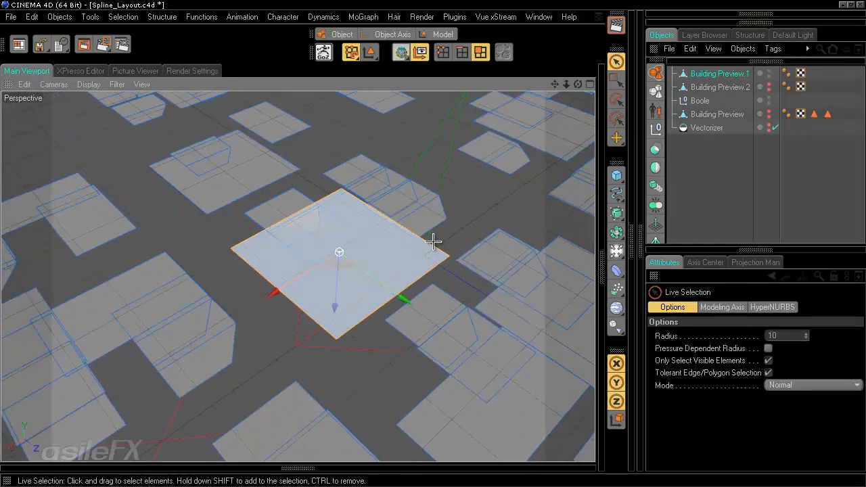
left_click_drag(432, 241, 419, 280, "alt")
scroll(420, 279, "up", 3)
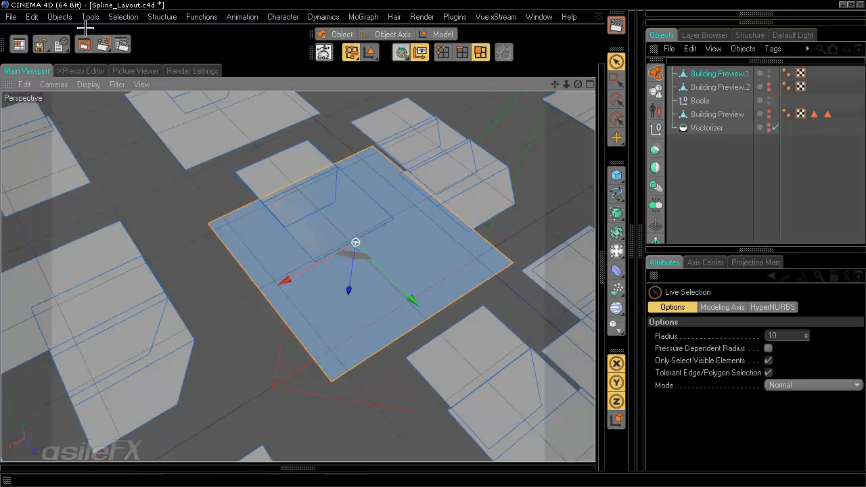
Step: Dismiss the Selection menu unused, then delete Building Preview.2
left_click(123, 16)
mouse_move(162, 17)
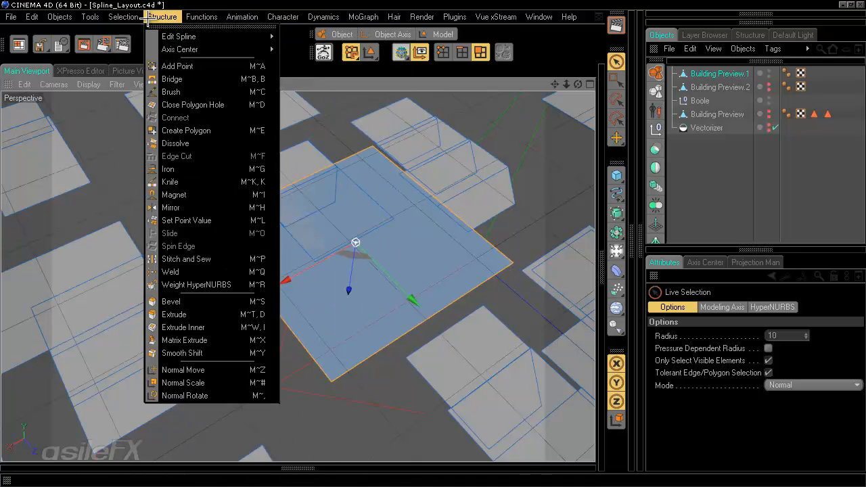
mouse_move(123, 16)
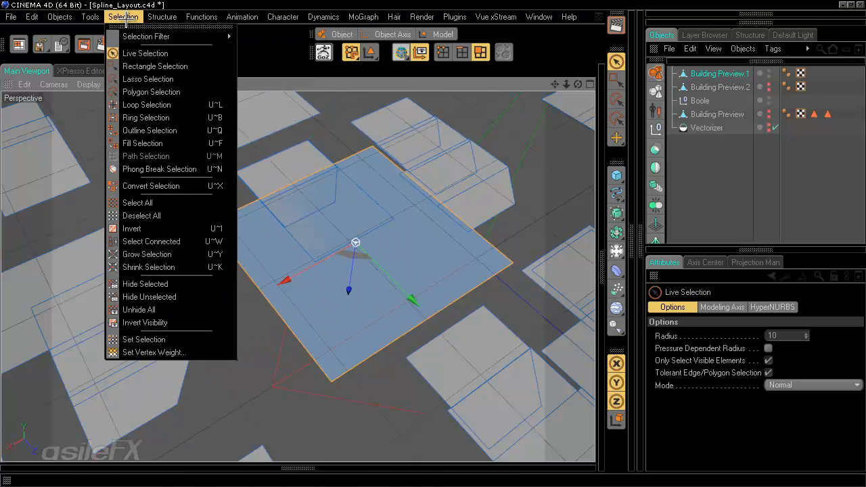
left_click(192, 241)
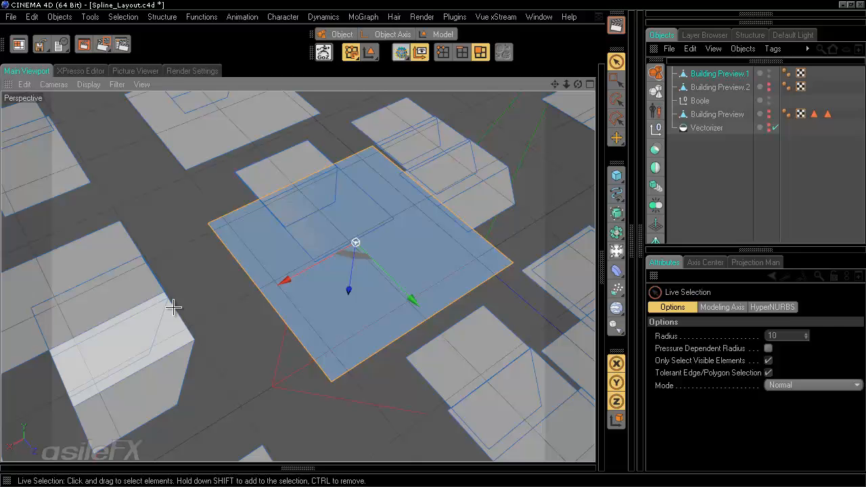
left_click(193, 232)
left_click(722, 87)
key("Delete")
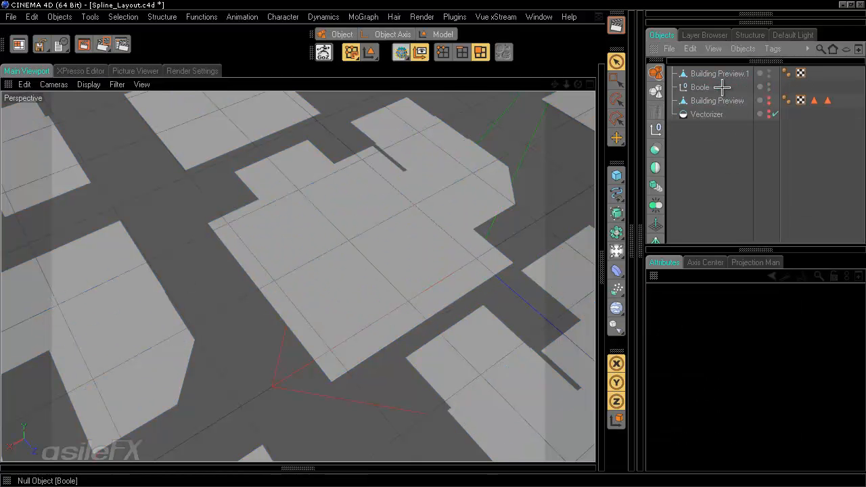
Step: Undo the deletion of Building Preview.2 and add a new Boole object
left_click(723, 74)
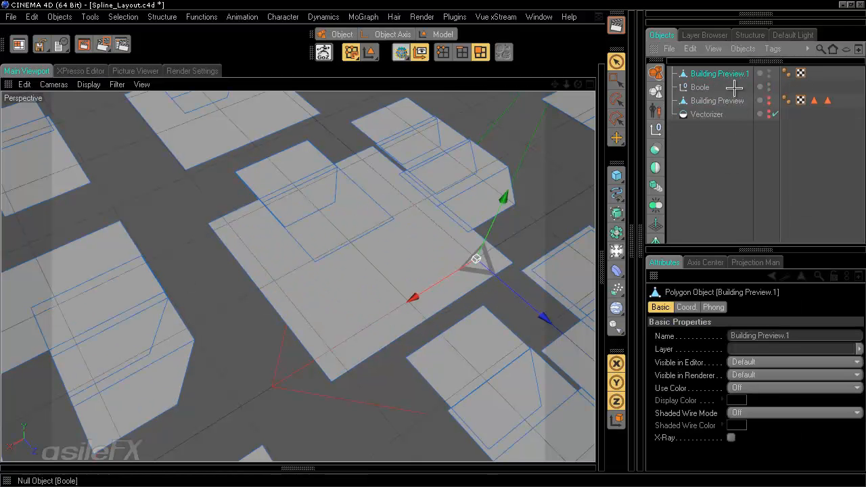
key("ctrl+z")
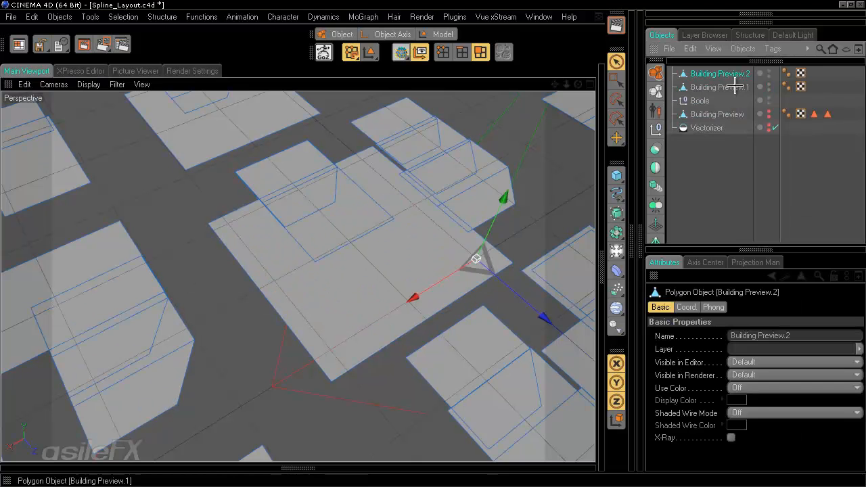
left_click(717, 174)
left_click(656, 151)
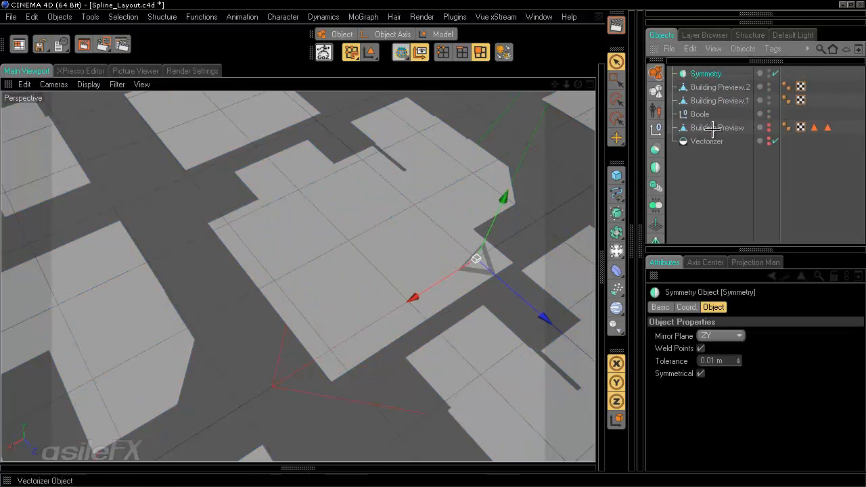
key("ctrl+z")
left_click(656, 150)
Step: Nest Building Preview.1 and Building Preview.2 under Boole.1
left_click(710, 86)
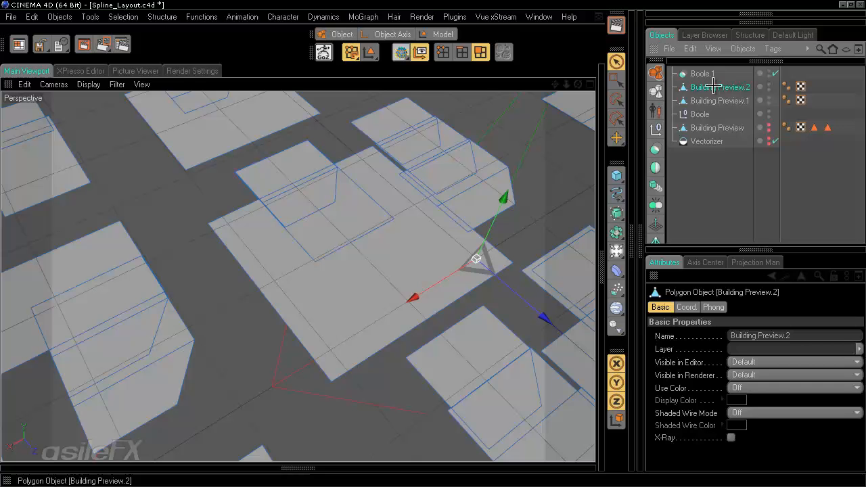
left_click(704, 74)
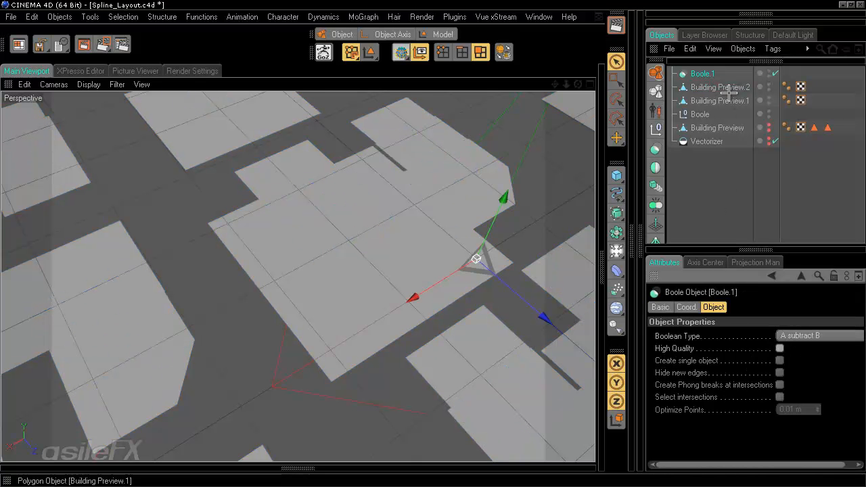
left_click(799, 336)
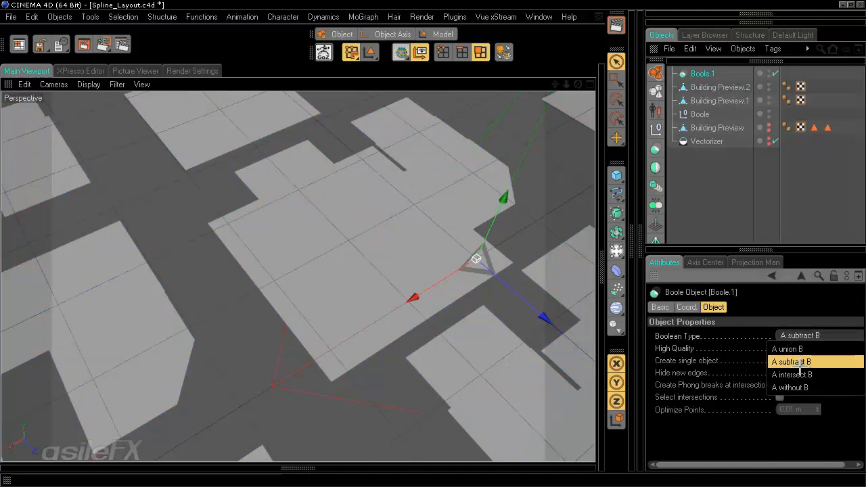
key("Escape")
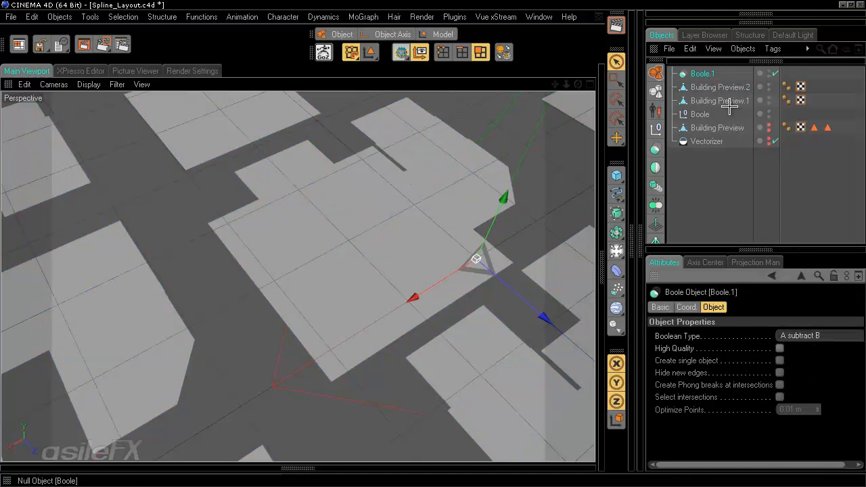
left_click(724, 101)
left_click(718, 88, "ctrl")
left_click_drag(718, 88, 702, 73)
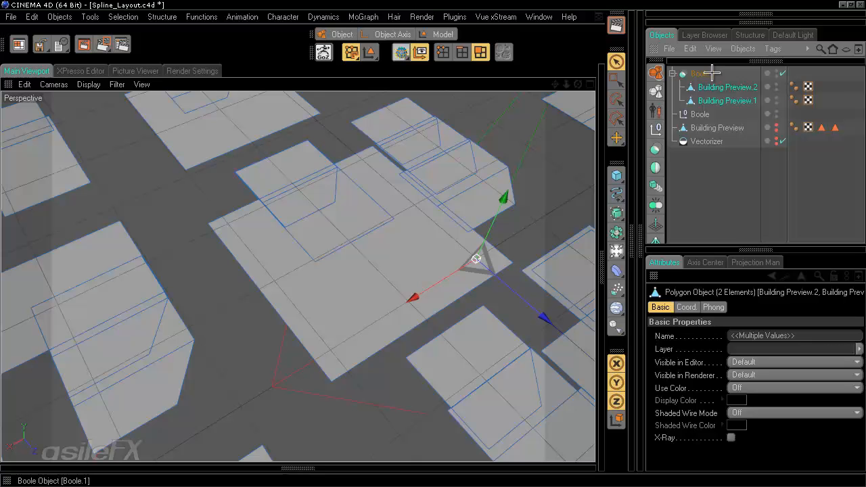
left_click(702, 74)
Step: Try intersect, subtract and union on Boole.1, settle on A without B, and show wireframe shading
left_click(812, 336)
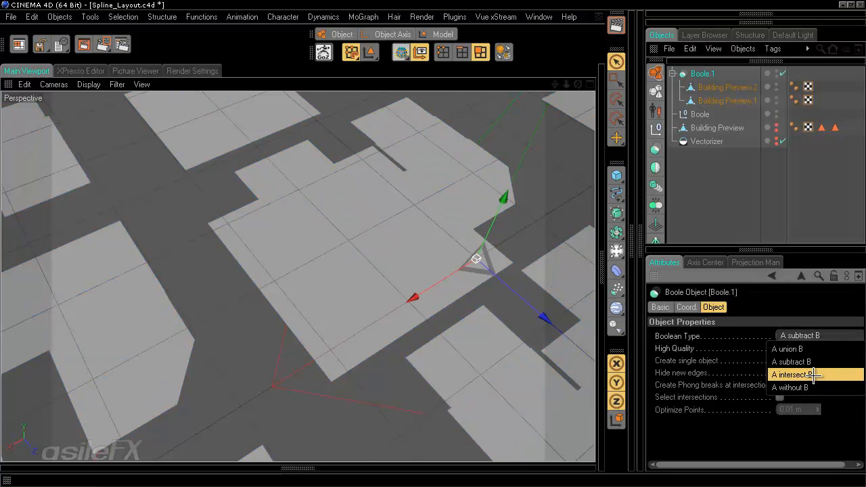
left_click(813, 374)
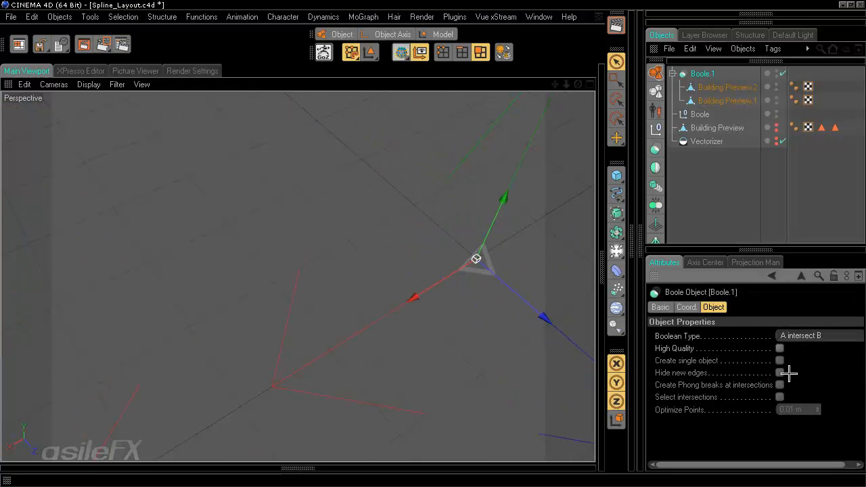
left_click(798, 336)
left_click(810, 363)
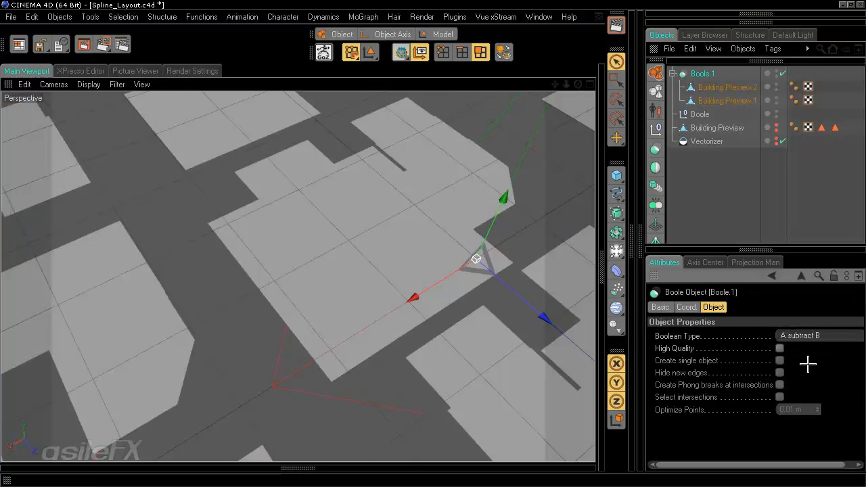
left_click(806, 337)
left_click(805, 349)
left_click(808, 336)
left_click(804, 388)
left_click_drag(437, 246, 432, 242, "alt")
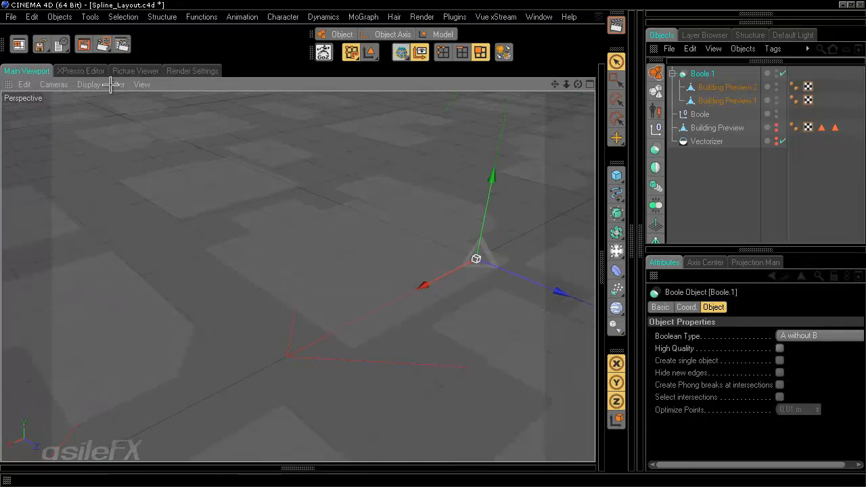
left_click(90, 84)
left_click(115, 145)
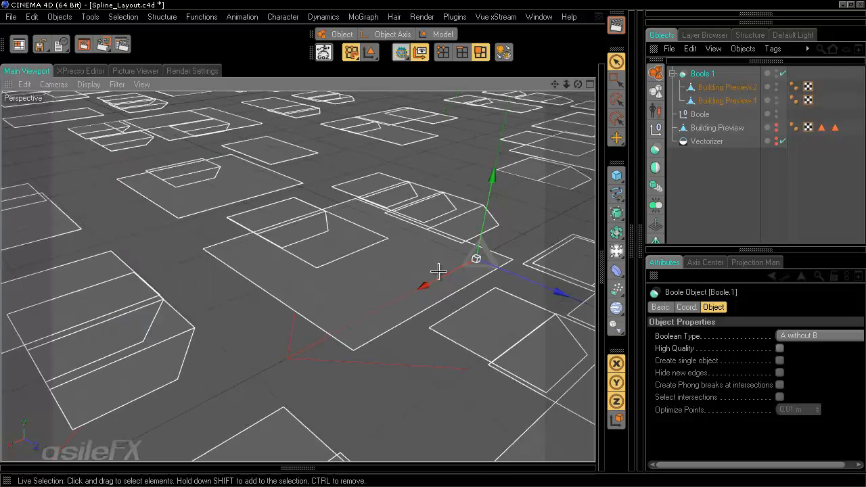
mouse_move(438, 271)
left_mouse_down("alt")
mouse_move(377, 216)
mouse_move(434, 242)
left_mouse_up("alt")
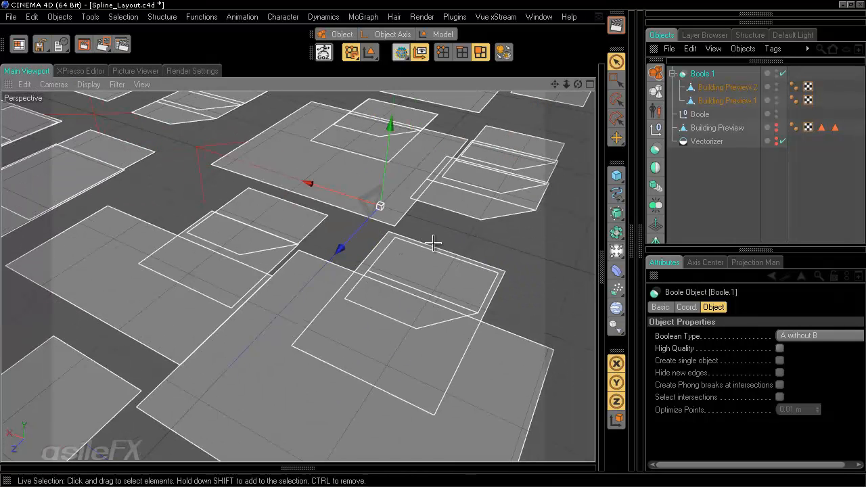
Step: Enable High Quality and Create single object on Boole.1 while testing the subtract type
left_click(812, 335)
left_click(821, 376)
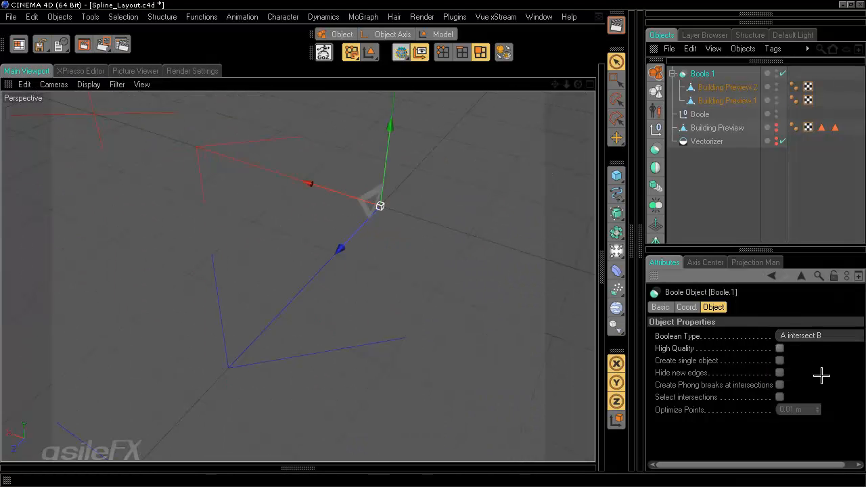
left_click(812, 336)
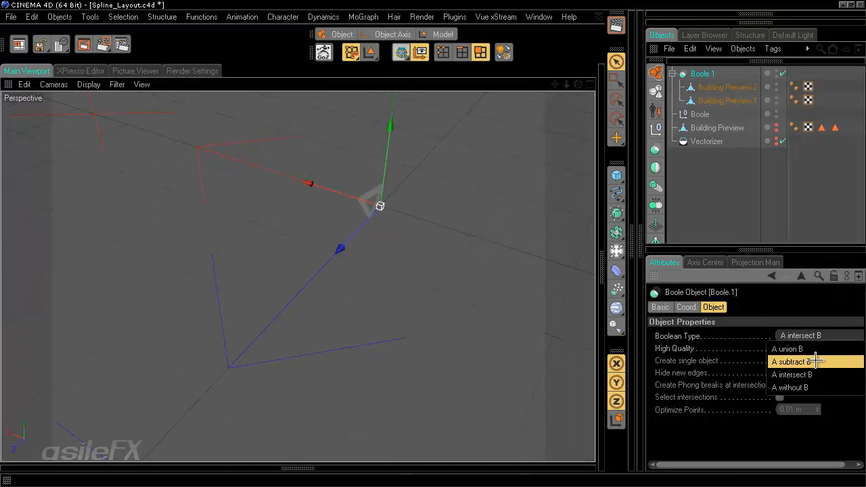
left_click(815, 360)
left_click(779, 349)
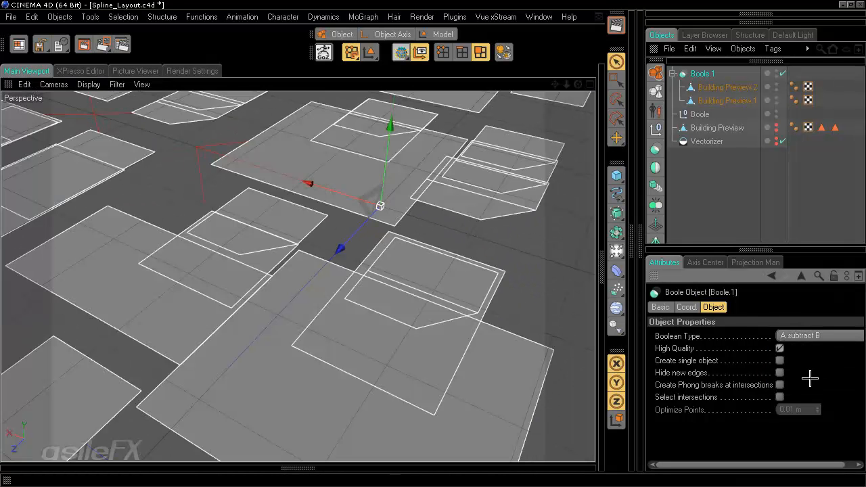
left_click(779, 360)
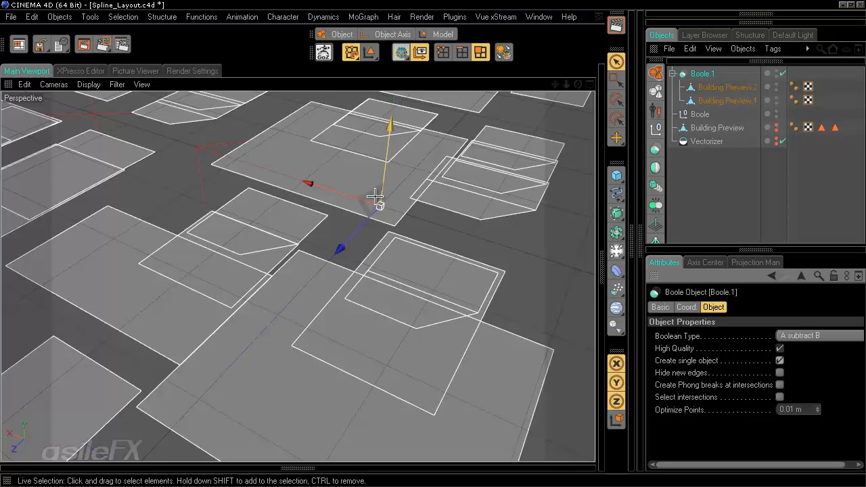
scroll(465, 253, "down", 2)
left_click_drag(435, 244, 435, 245, "alt")
scroll(435, 245, "up", 6)
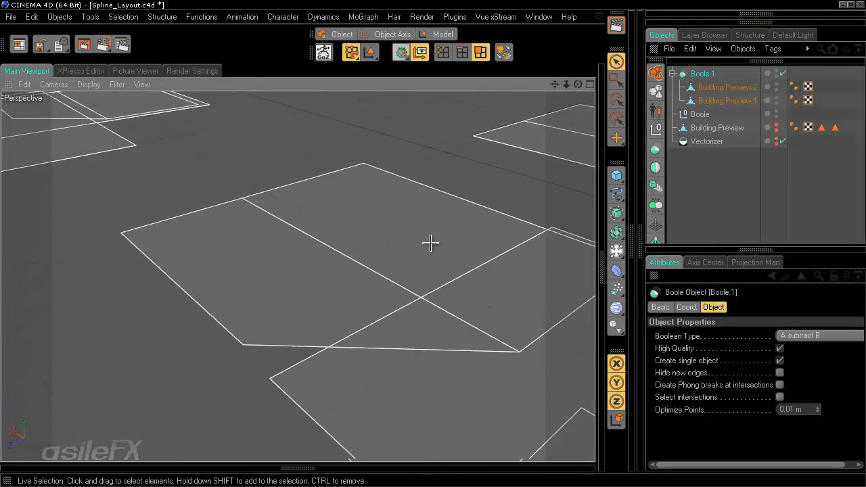
middle_click_drag(431, 243, 431, 244, "alt")
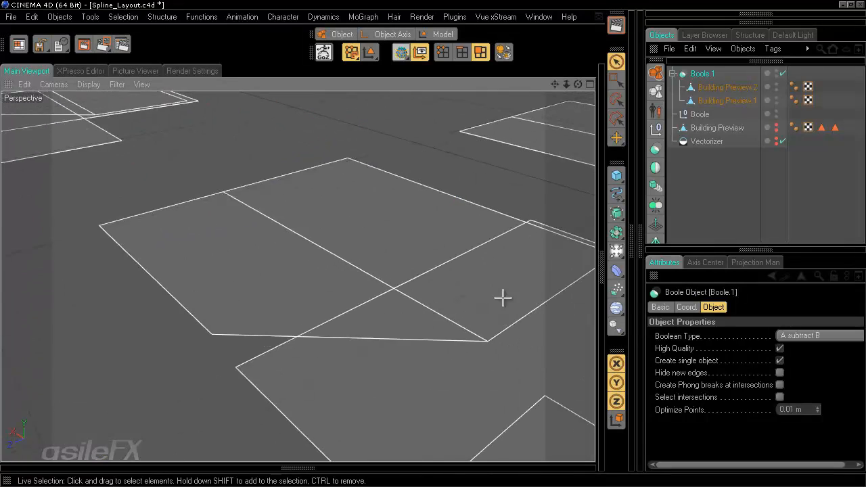
left_click(780, 349)
left_click(801, 336)
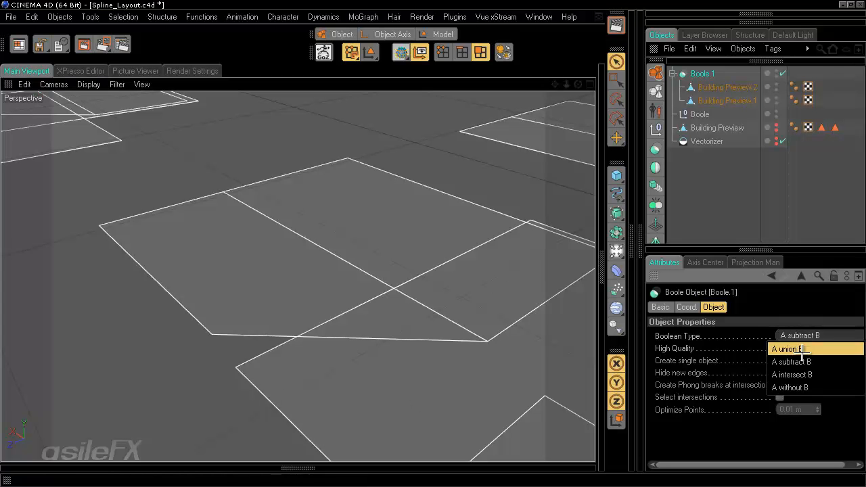
Step: Return Boole.1's Boolean Type to A without B and review the city layout
left_click(798, 350)
left_click(780, 348)
middle_click_drag(377, 309, 447, 250, "alt")
left_click(801, 335)
left_click(799, 386)
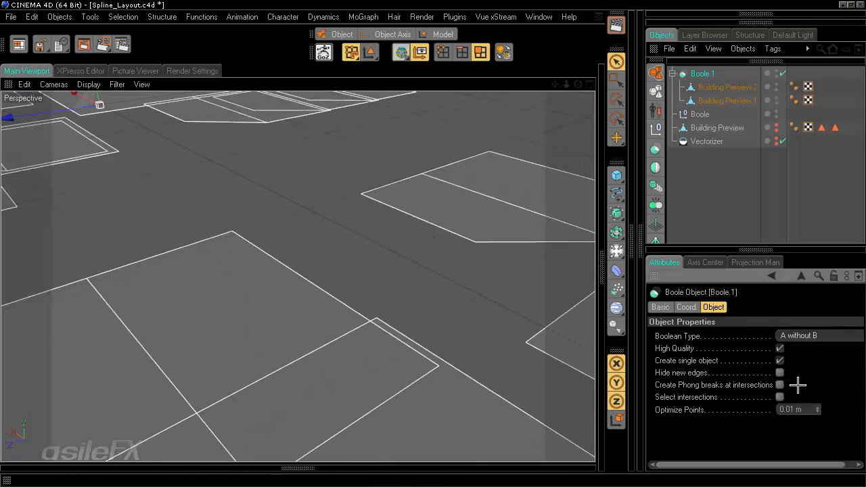
mouse_move(402, 349)
middle_mouse_down("alt")
mouse_move(433, 242)
mouse_move(402, 350)
middle_mouse_up("alt")
scroll(401, 349, "down", 10)
scroll(402, 350, "down", 2)
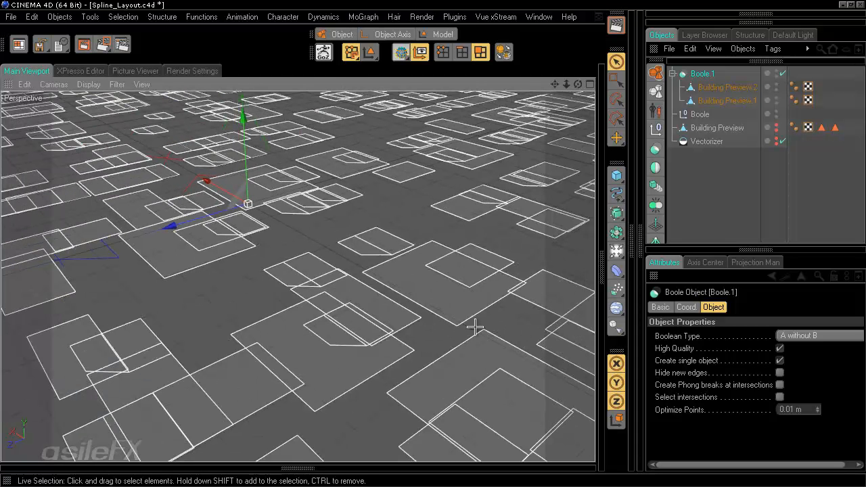
left_click(697, 73)
key("c")
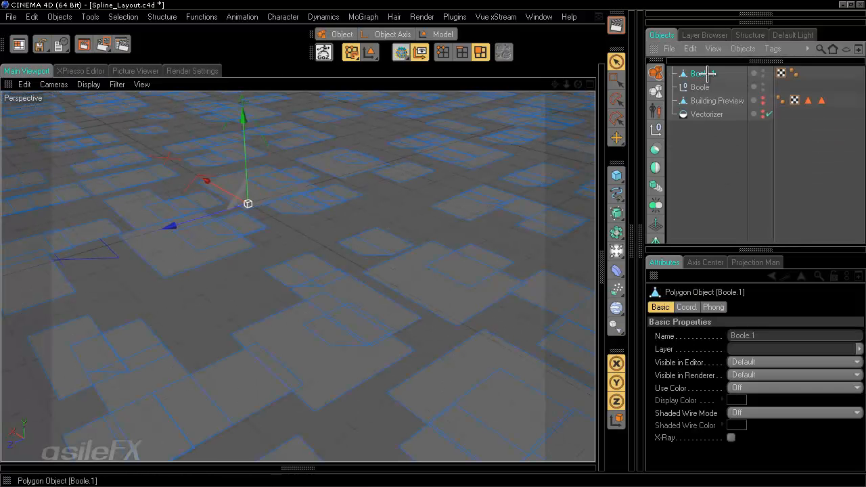
left_click_drag(430, 230, 456, 271, "alt")
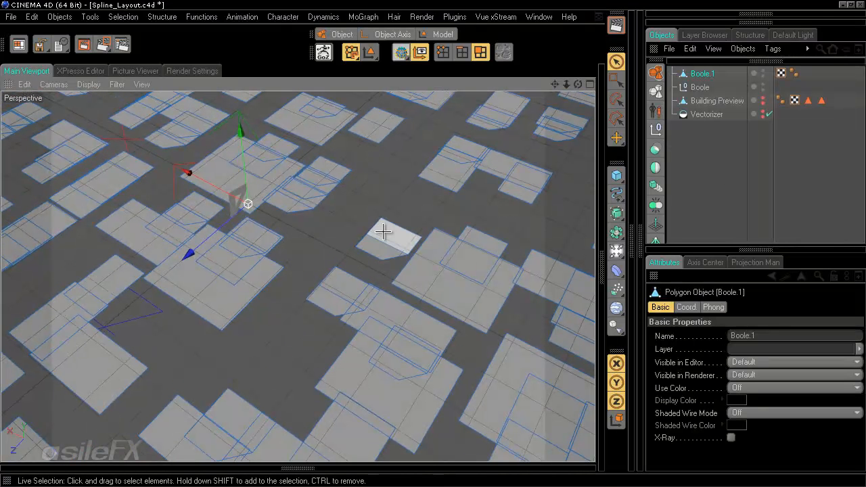
left_click(472, 305)
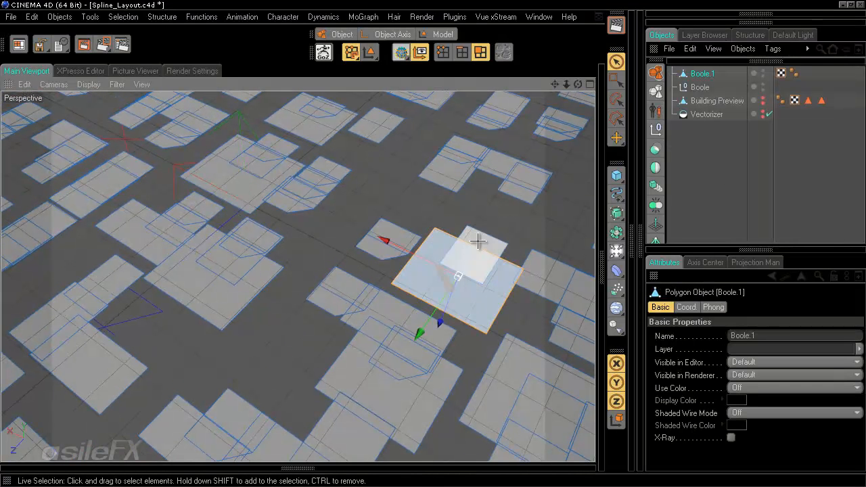
left_click(504, 243)
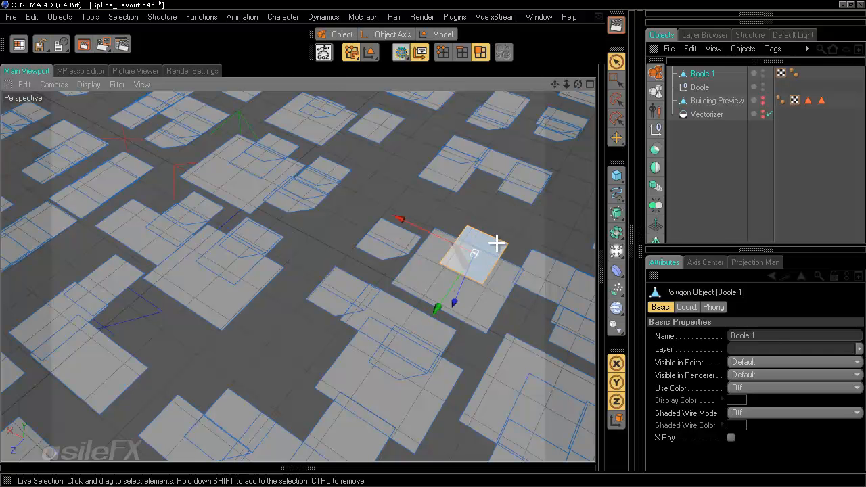
left_click(494, 278)
left_click(518, 223)
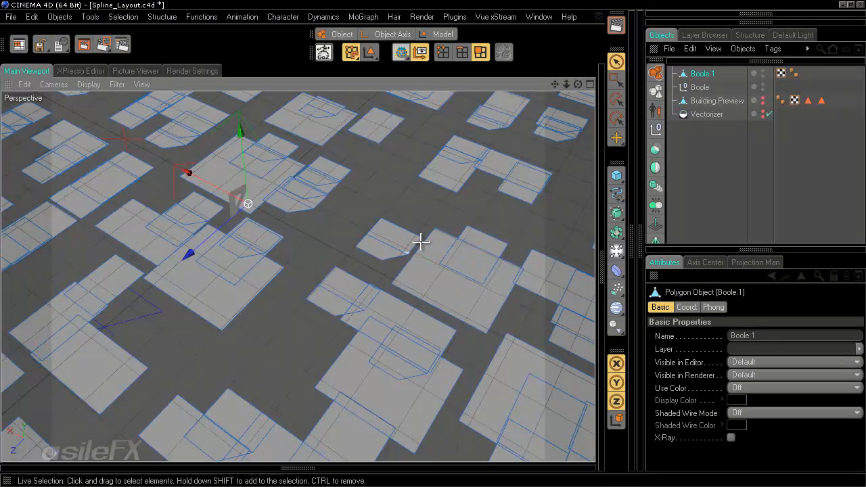
left_click_drag(434, 262, 429, 241, "alt")
middle_click_drag(429, 241, 433, 246, "alt")
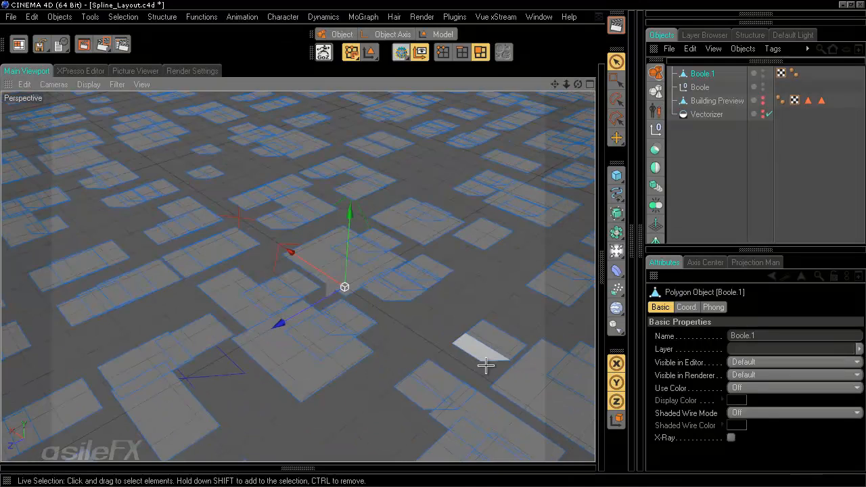
scroll(486, 364, "up", 4)
middle_click_drag(482, 361, 433, 245, "alt")
scroll(492, 352, "down", 10)
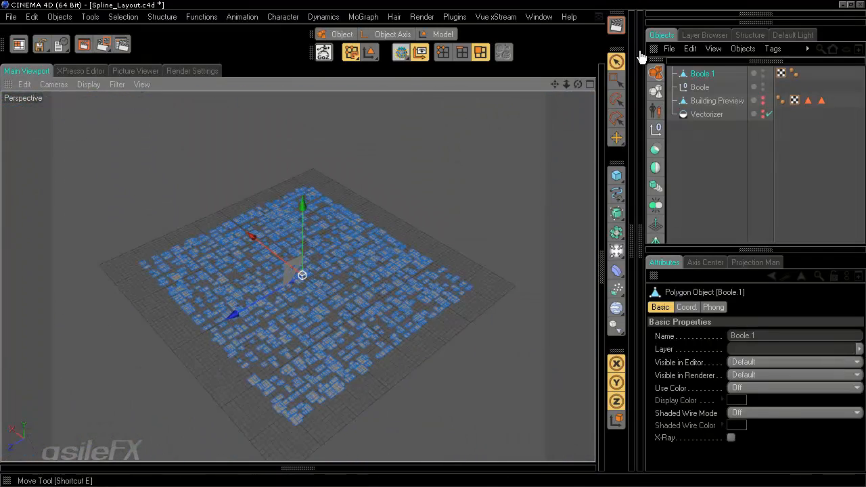
left_click(617, 79)
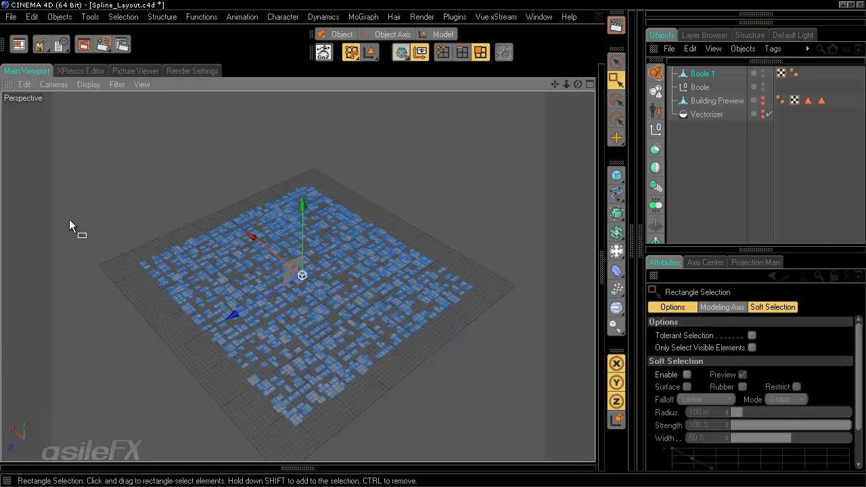
left_click_drag(39, 155, 565, 438)
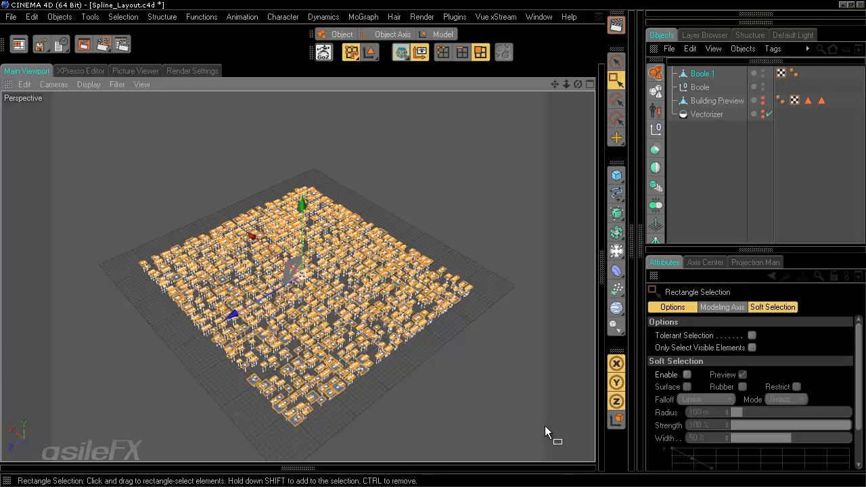
scroll(457, 375, "up", 10)
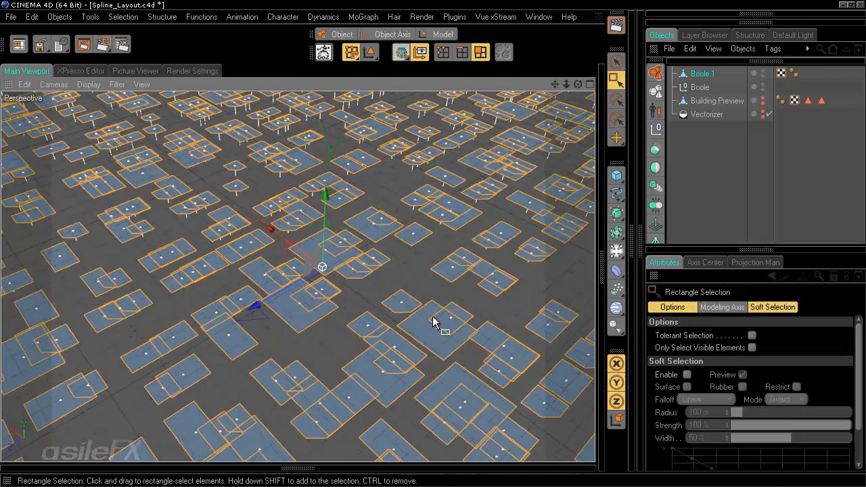
left_click(735, 165)
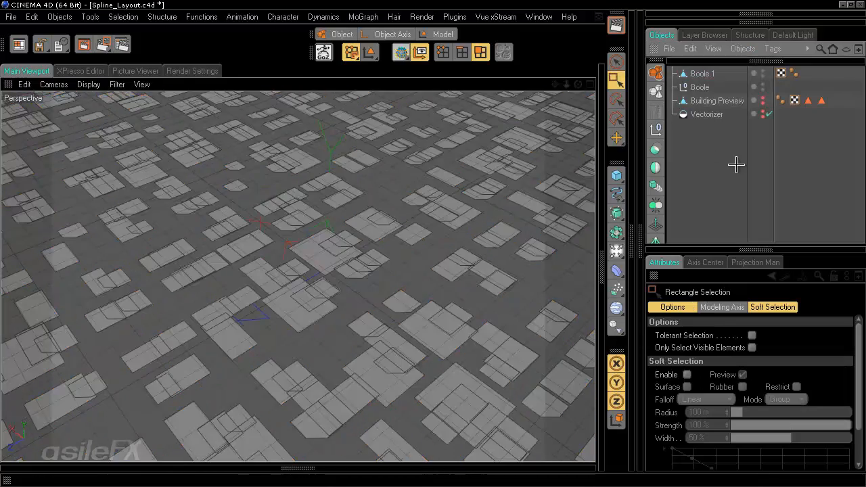
Step: View Boole.1's footprints from a lower angle and bring up the mesh Functions menu
scroll(450, 298, "up", 3)
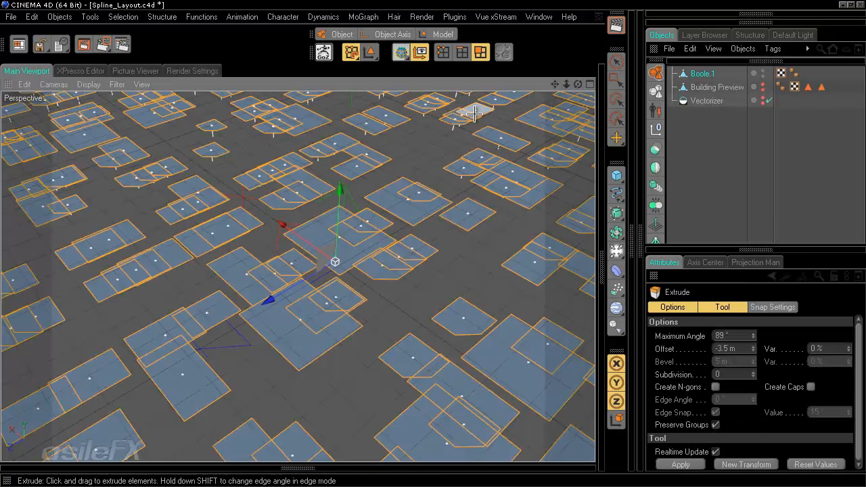
scroll(457, 280, "up", 5)
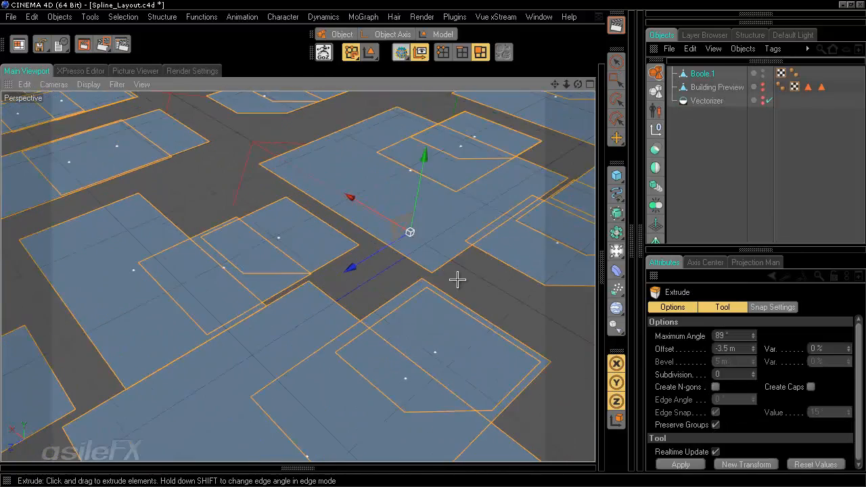
left_click_drag(472, 307, 471, 287, "alt")
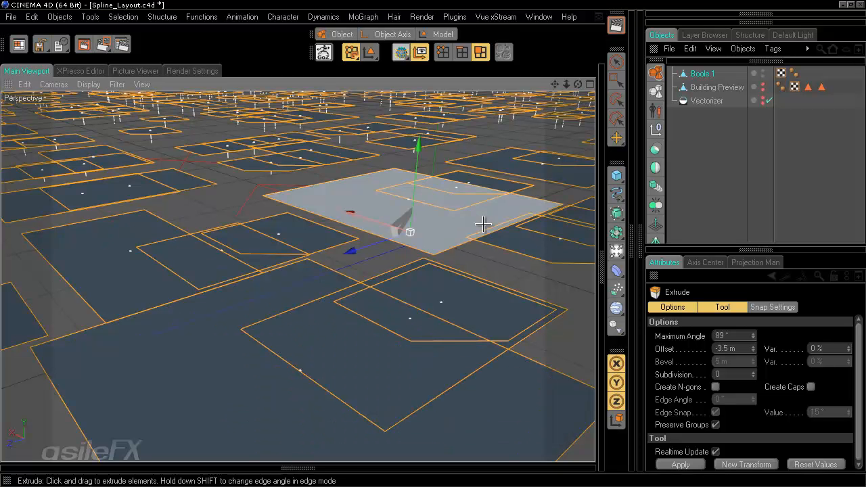
left_click(201, 17)
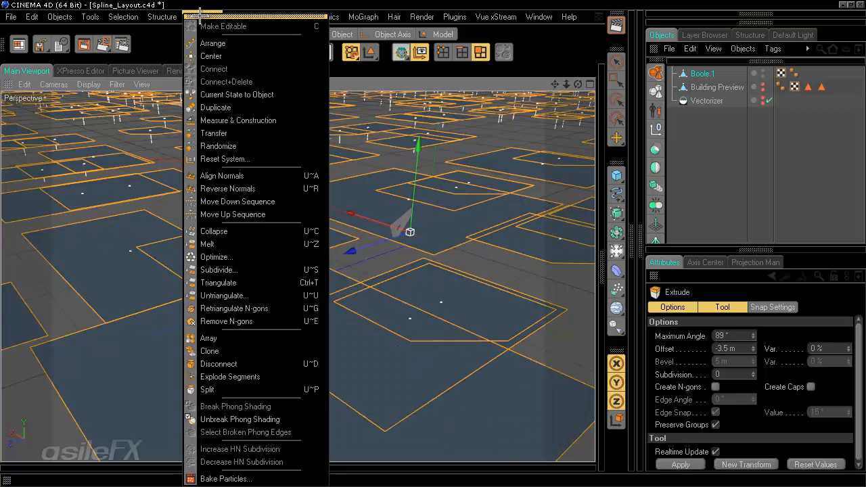
Step: Reverse the footprint normals and extrude them 4 m into blocks, then select Building Preview
left_click(250, 188)
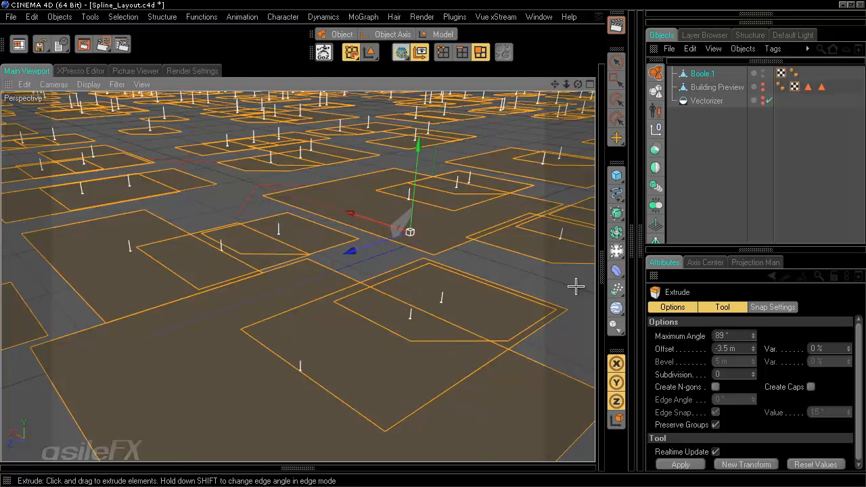
mouse_move(435, 244)
left_mouse_down()
mouse_move(446, 242)
mouse_move(421, 245)
mouse_move(430, 243)
left_mouse_up()
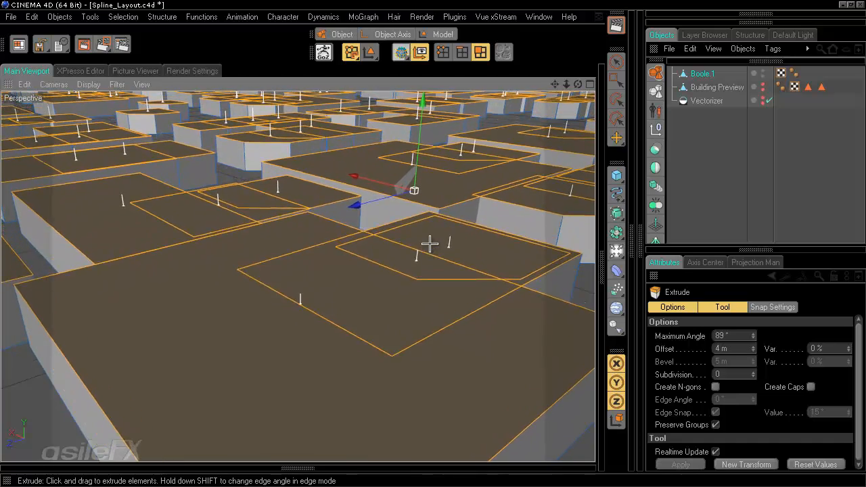
scroll(502, 280, "down", 10)
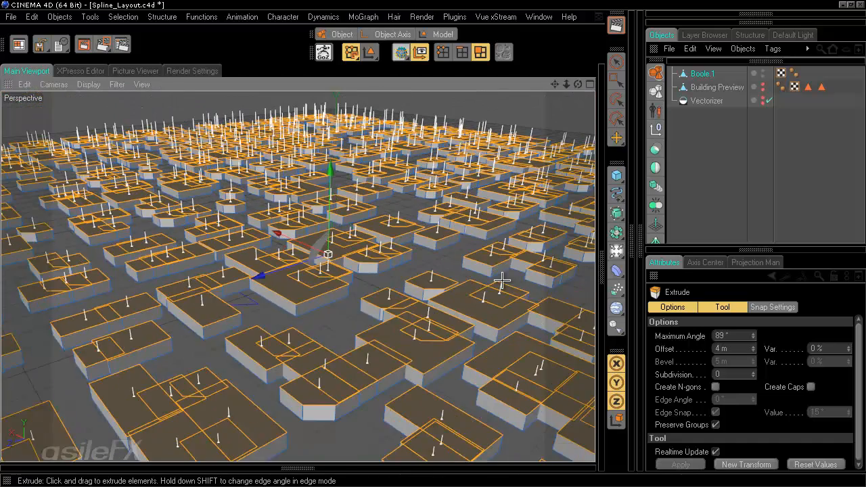
left_click_drag(433, 295, 433, 241, "alt")
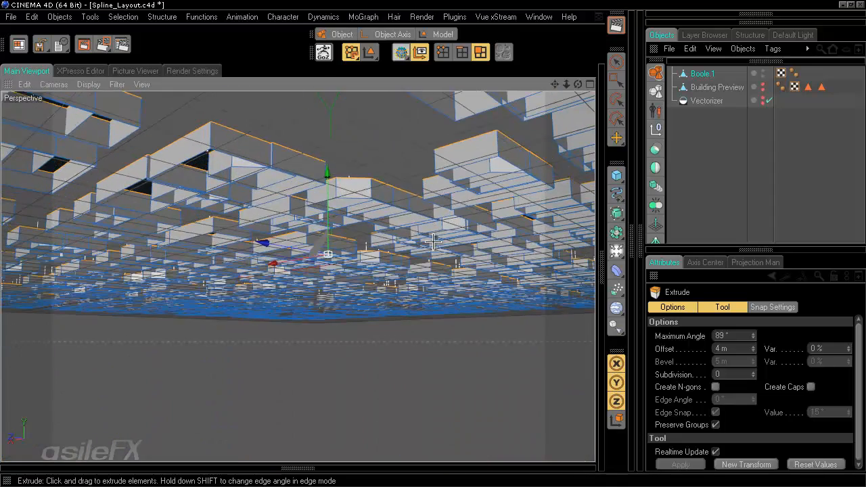
scroll(434, 244, "up", 5)
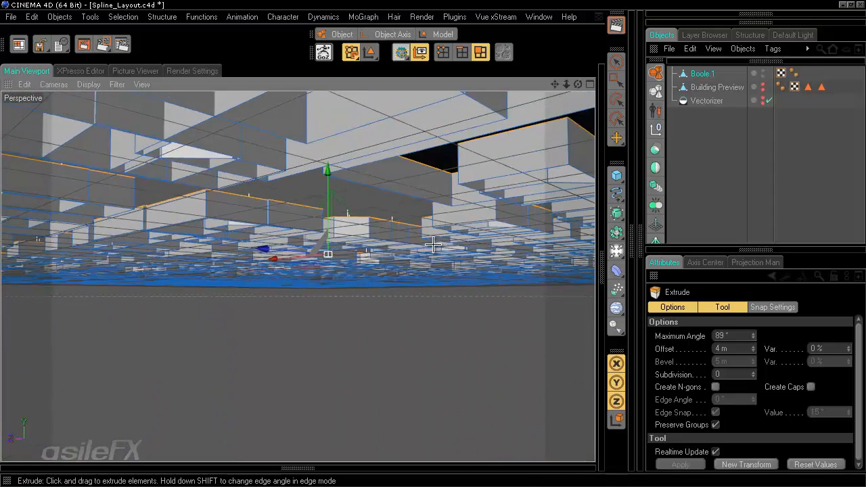
left_click_drag(433, 245, 434, 242, "alt")
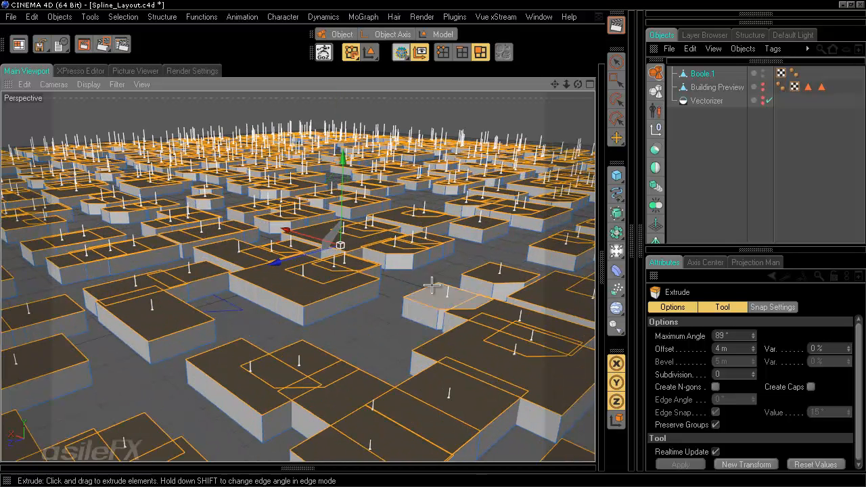
left_click(735, 88)
left_click_drag(434, 245, 433, 246, "alt")
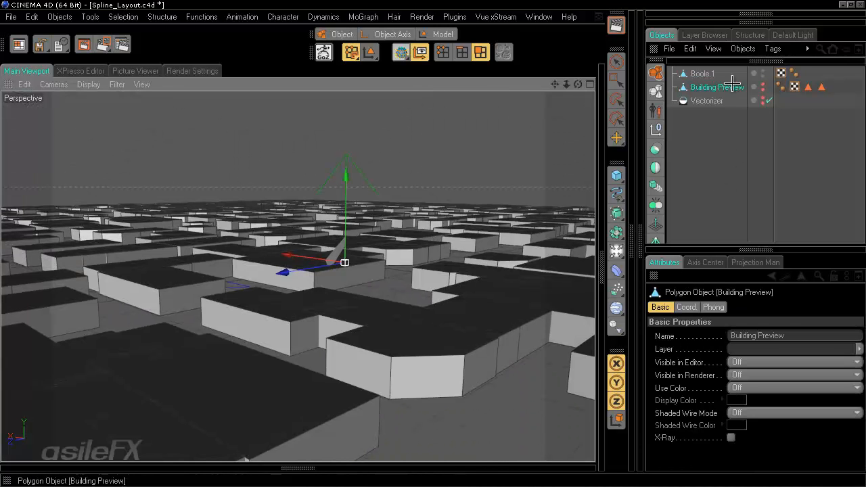
Step: Duplicate Building Preview as Building Preview.1 and make it visible in editor and render
key("ctrl+c")
key("ctrl+v")
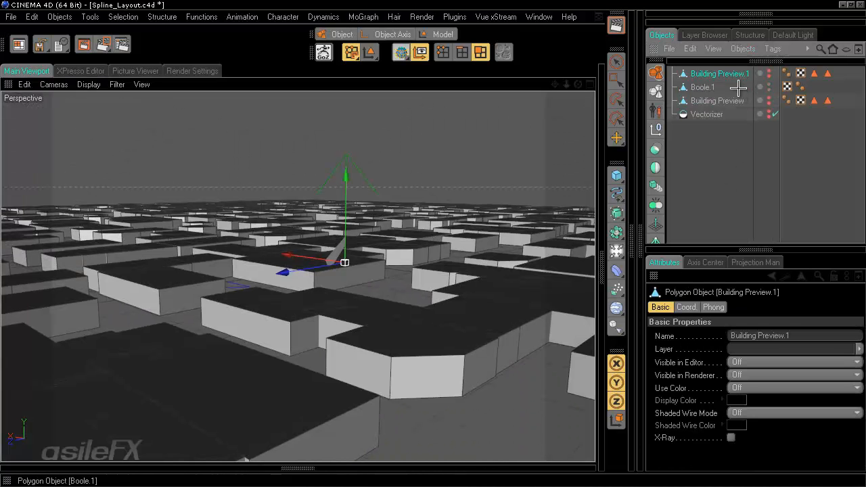
left_click(768, 71)
left_click(769, 76)
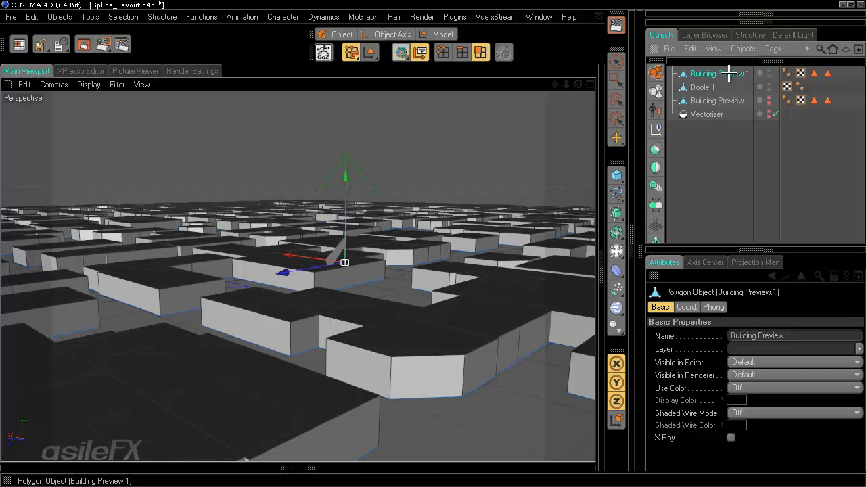
left_click_drag(433, 248, 433, 248, "alt")
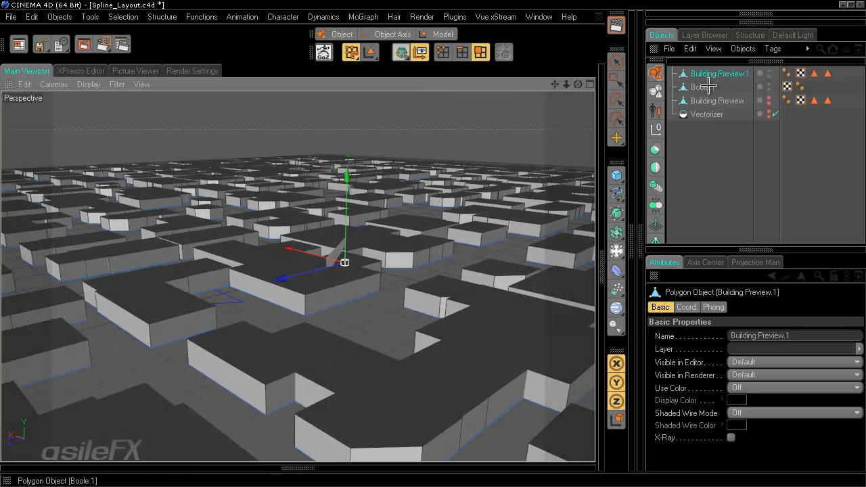
Step: Add a Connect object and nest Boole.1 and Building Preview.1 under it
left_click_drag(713, 87, 707, 70)
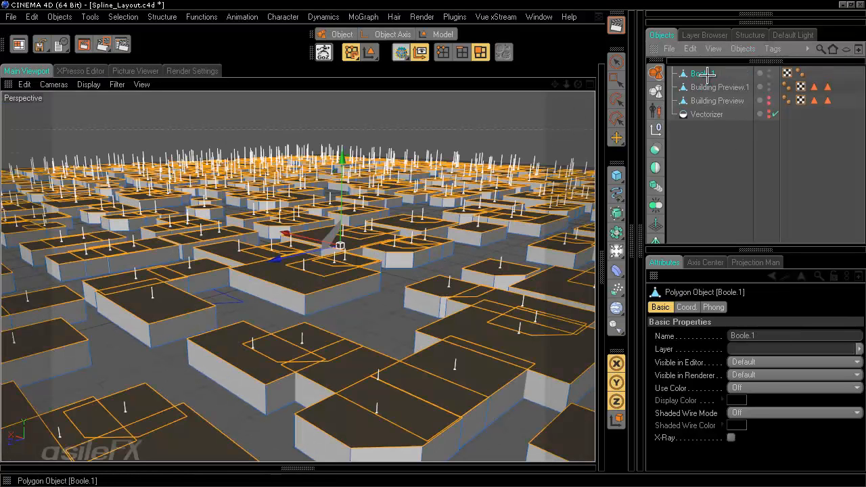
left_click(722, 134)
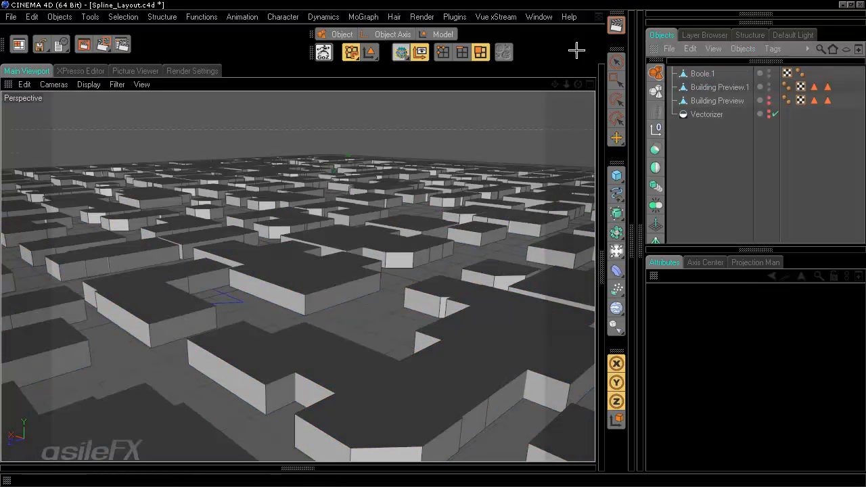
left_click(656, 205)
left_click(703, 87)
left_click(708, 100, "ctrl")
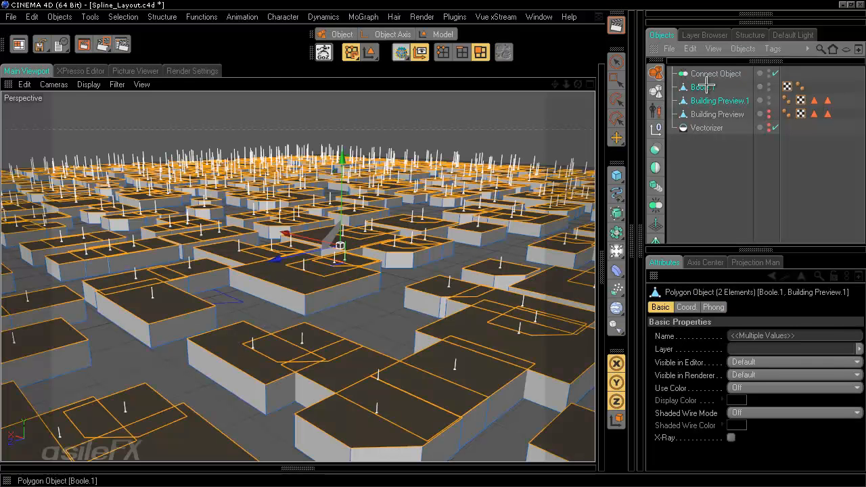
left_click_drag(705, 73, 707, 73)
left_click(442, 34)
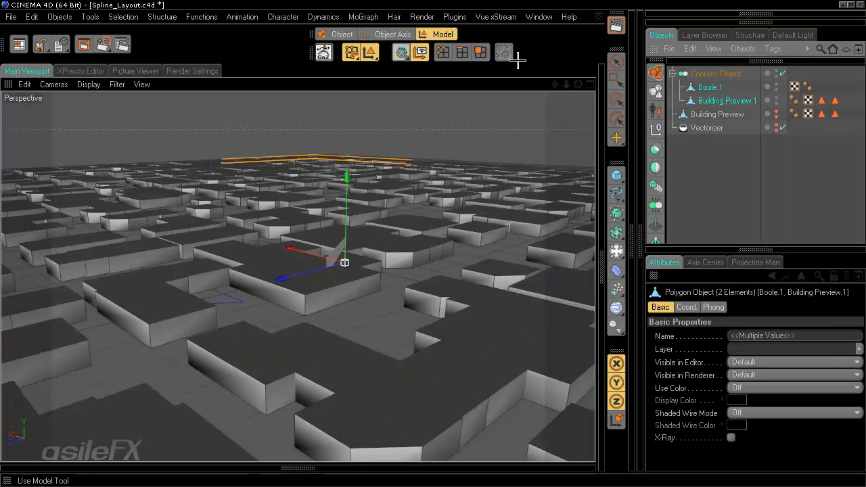
left_click(727, 73)
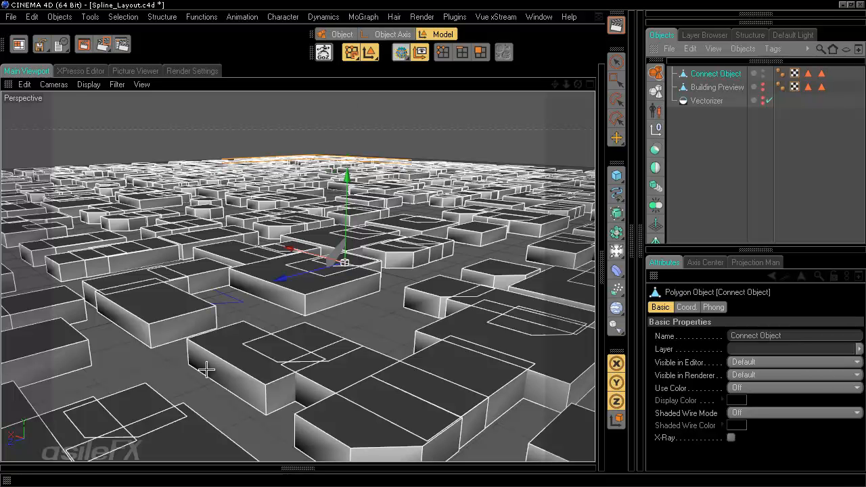
Step: Survey the merged city from several angles, then open the primitives flyout from the Cube icon
left_click_drag(479, 203, 433, 242, "alt")
right_click_drag(433, 242, 433, 243, "alt")
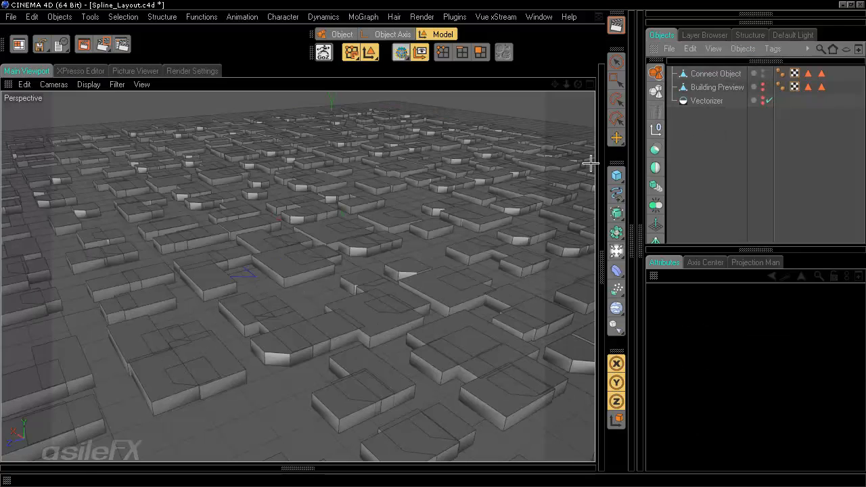
left_click_drag(204, 270, 433, 245, "alt")
scroll(290, 334, "up", 3)
middle_click_drag(290, 334, 433, 242, "alt")
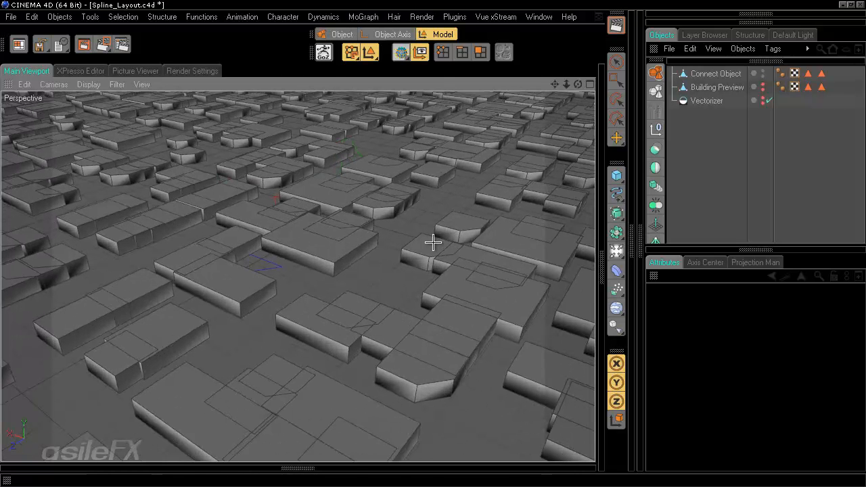
left_click_drag(345, 332, 432, 243, "alt")
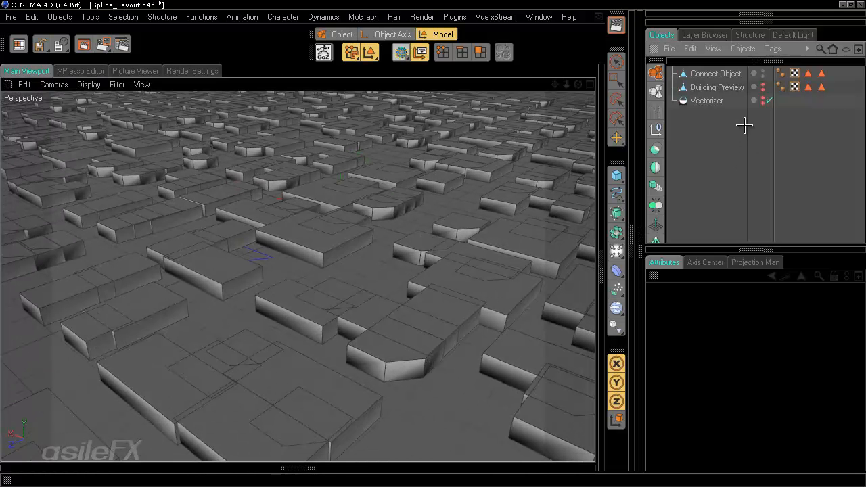
left_click_drag(610, 174, 357, 214)
Step: Scale the new Polygon plane until it extends well beyond the whole city
key("t")
left_click_drag(373, 276, 558, 201)
scroll(363, 277, "down", 1)
scroll(363, 279, "down", 6)
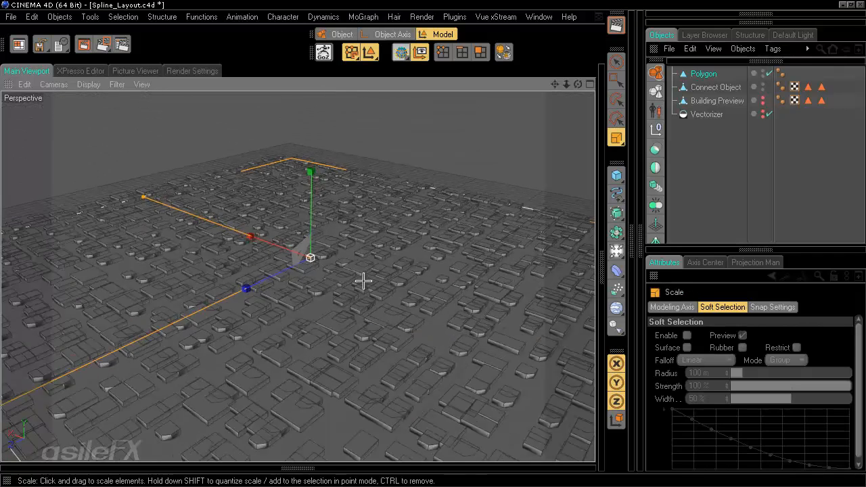
left_click_drag(383, 206, 384, 243, "alt")
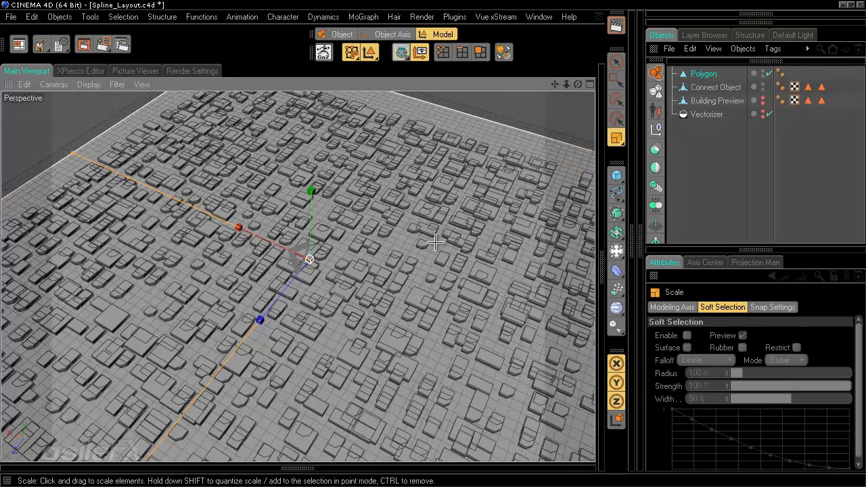
scroll(384, 244, "down", 4)
scroll(431, 245, "up", 10)
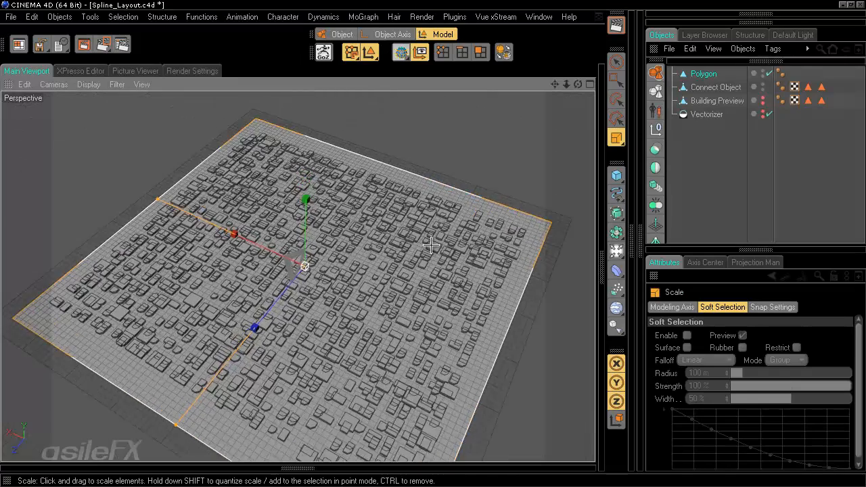
left_click_drag(433, 243, 434, 244, "alt")
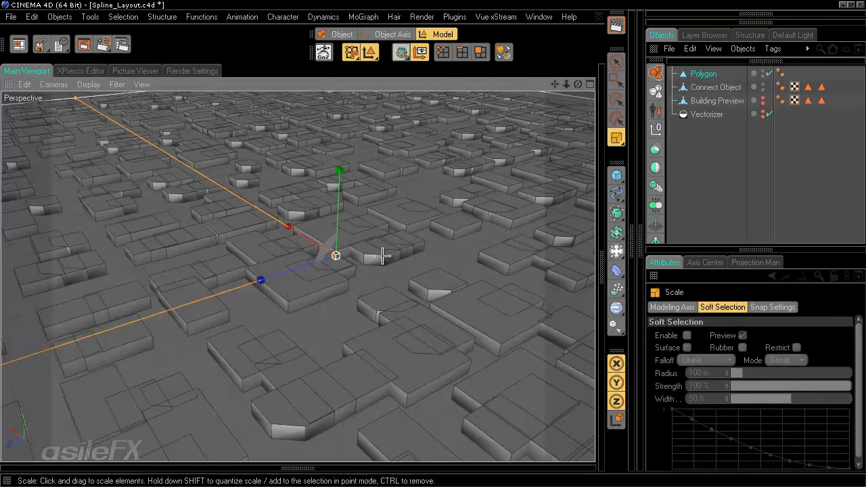
Step: Make the Polygon editable and lower the Connect Object buildings so only thin rims show
key("c")
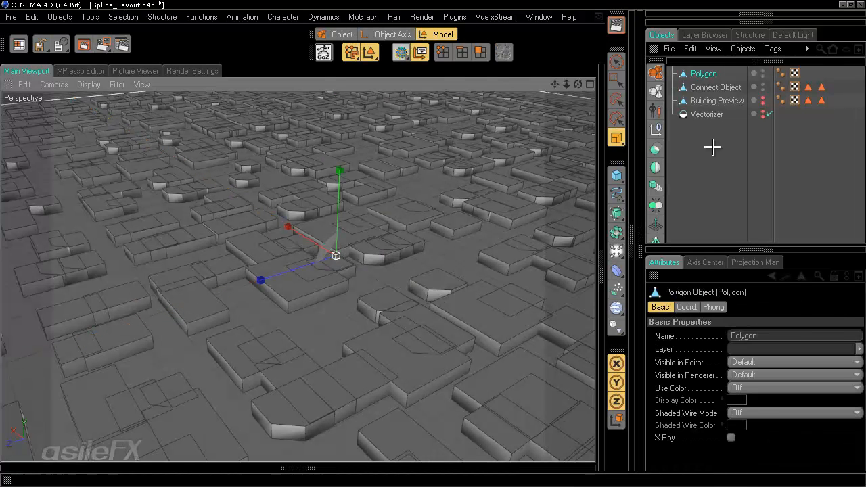
left_click(712, 86)
key("e")
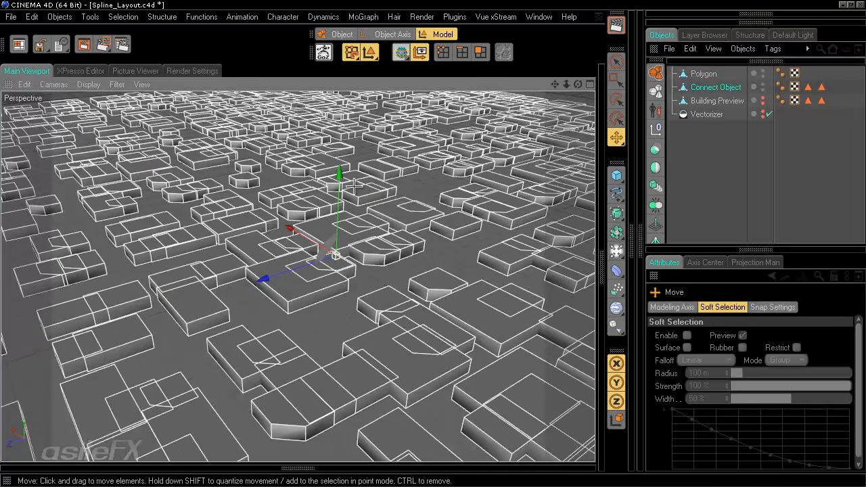
left_click_drag(342, 172, 433, 243)
left_click(715, 168)
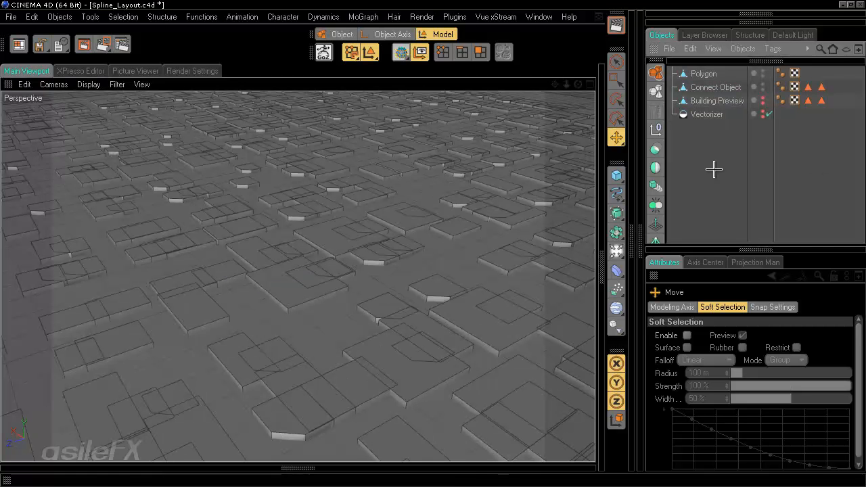
Step: Save the scene with _2 appended, as Spline_Layout_2
left_click(11, 16)
left_click(42, 122)
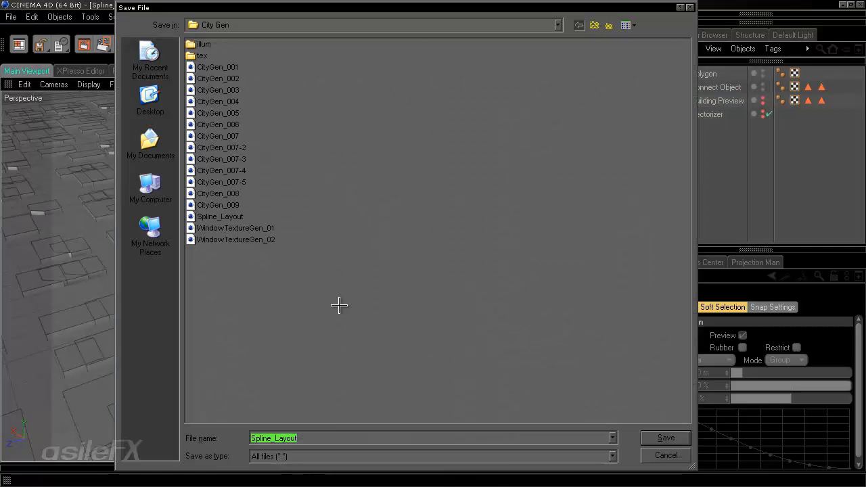
left_click(330, 437)
type("_2")
key("Return")
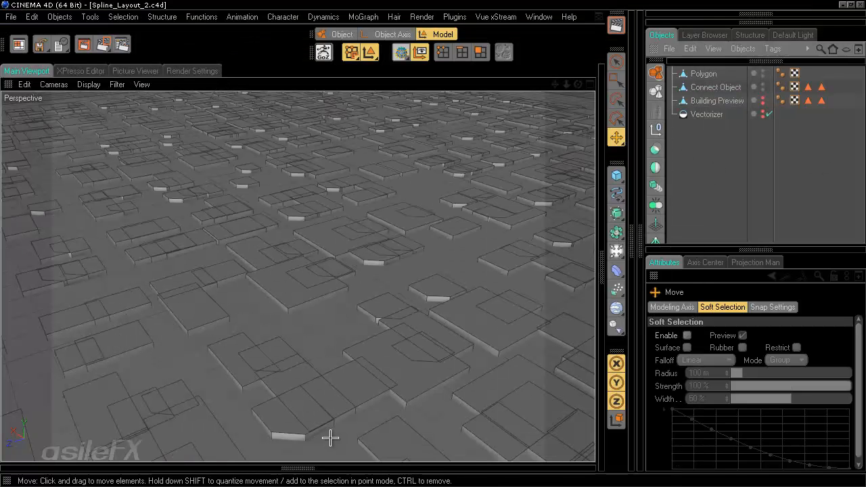
Step: Select the Polygon and Connect Object, then add a Boole object
left_click(705, 73)
left_click(710, 86)
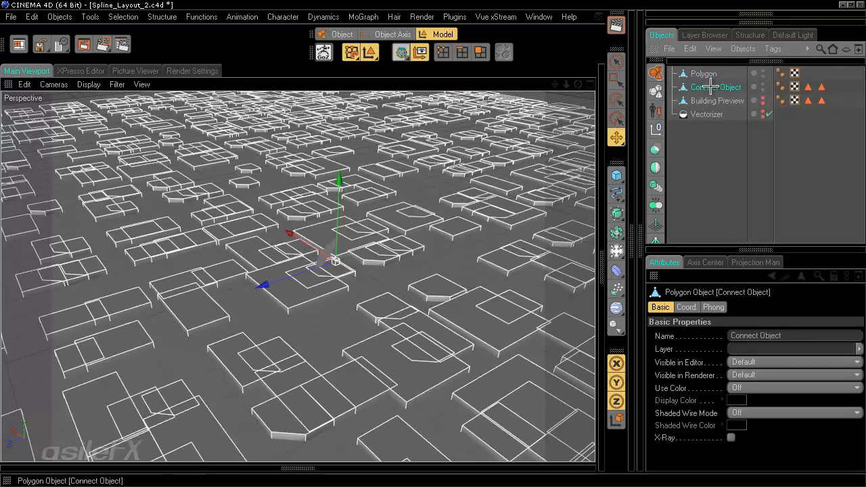
left_click(713, 154)
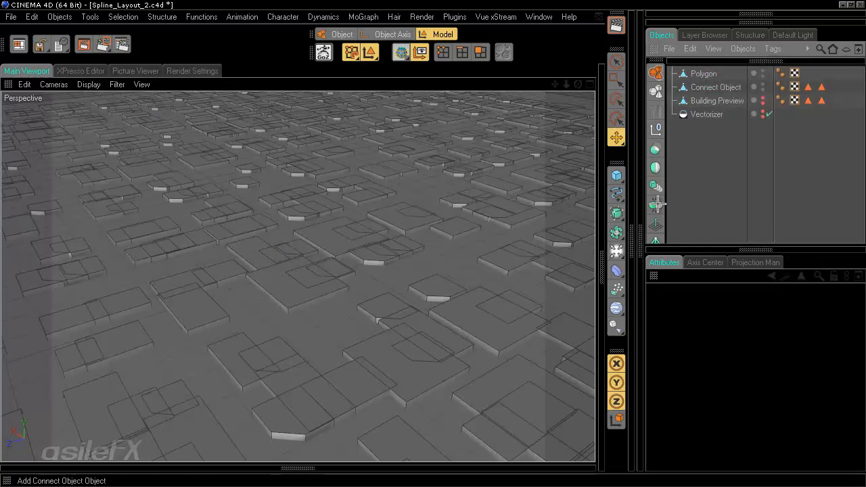
left_click(654, 149)
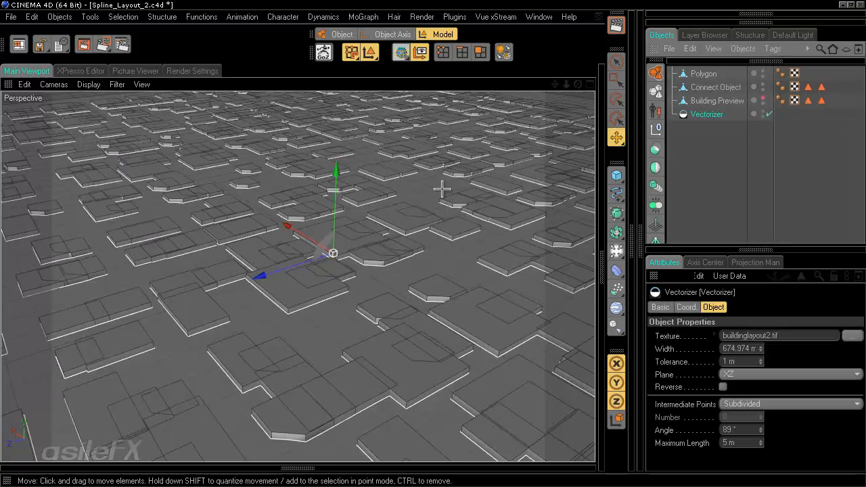
Step: Paste the copied Vectorizer into the CityGen_007-5 scene
left_click(736, 137)
left_click(713, 115)
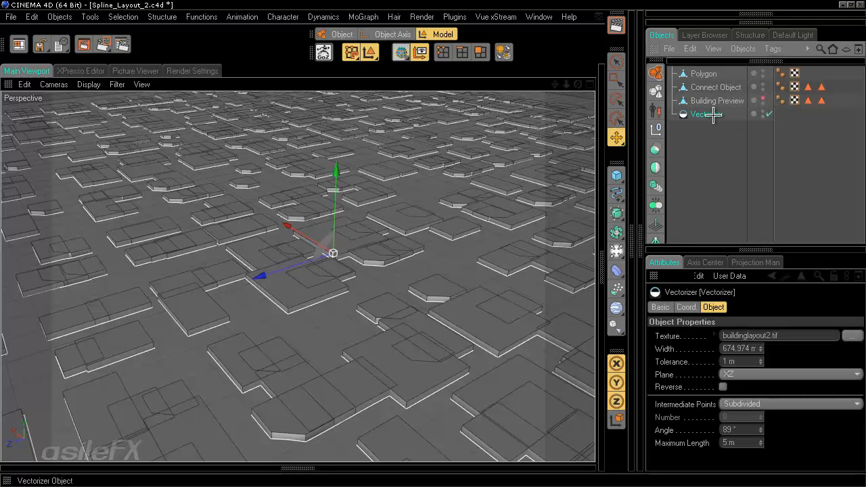
left_click(545, 17)
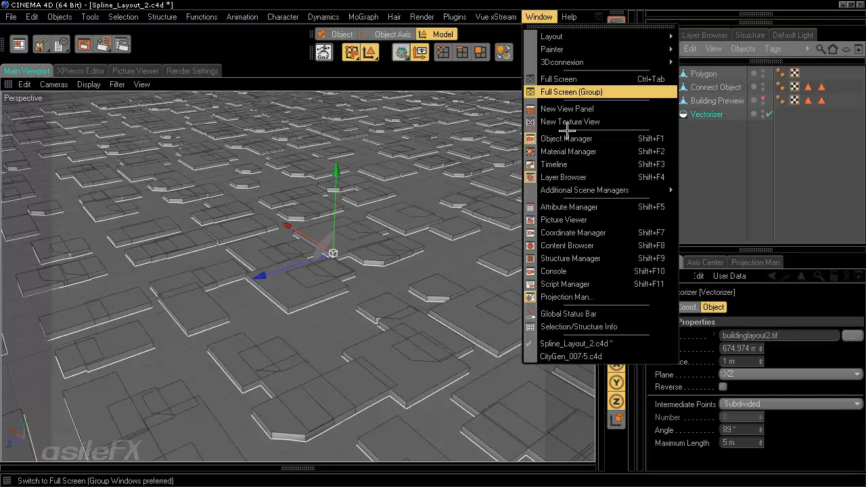
left_click(578, 355)
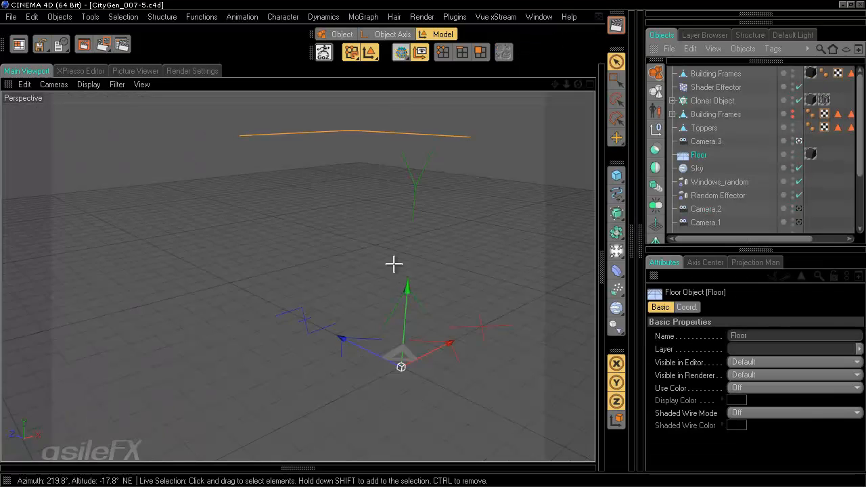
key("ctrl+v")
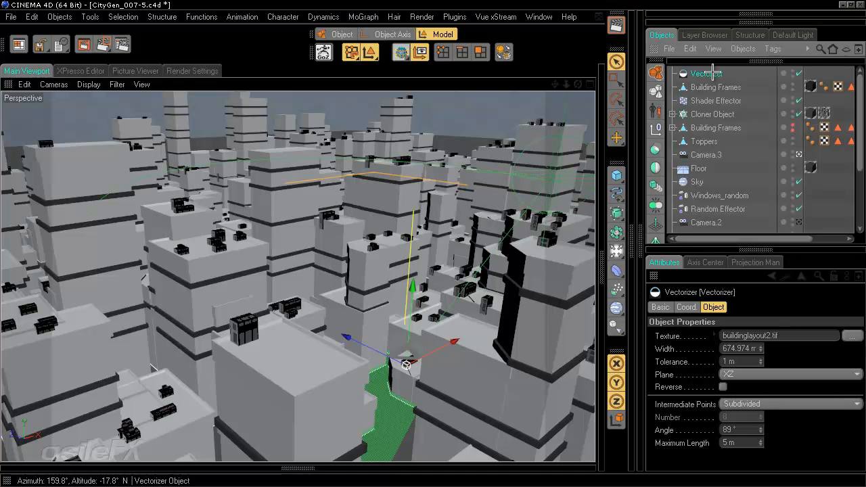
Step: Convert the Vectorizer to a spline with Type Linear and Intermediate Points None
key("c")
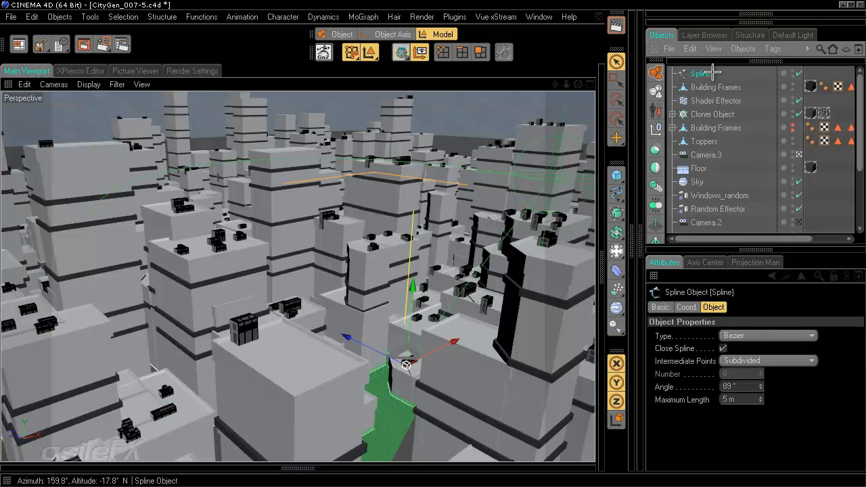
left_click(754, 335)
left_click(755, 348)
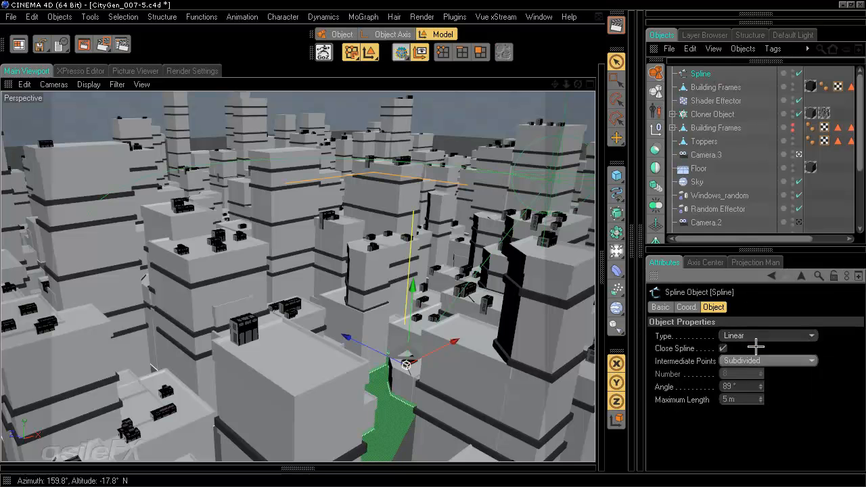
left_click(756, 360)
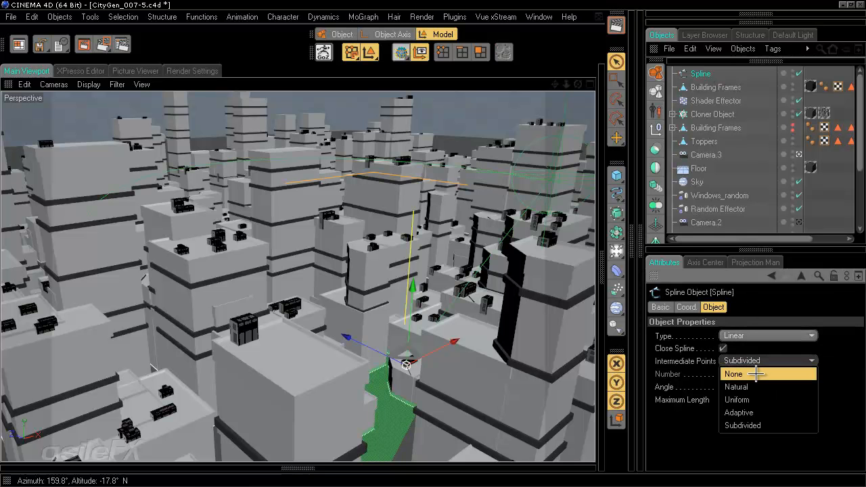
left_click(755, 372)
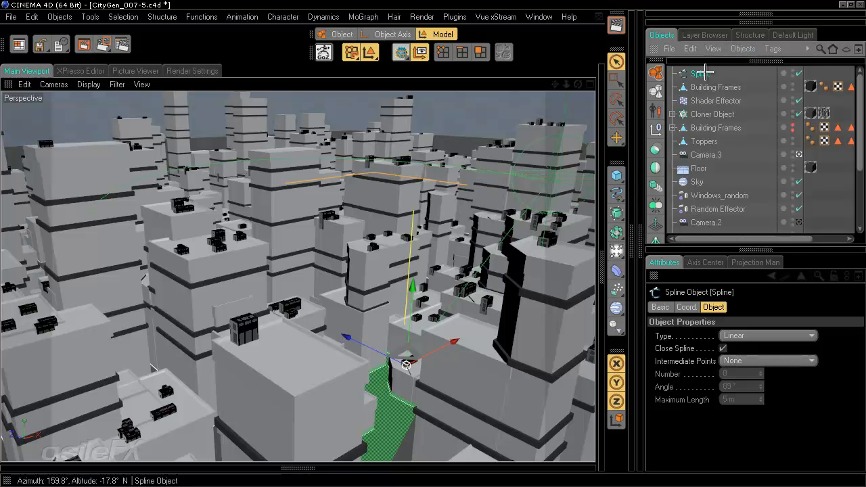
left_click(538, 17)
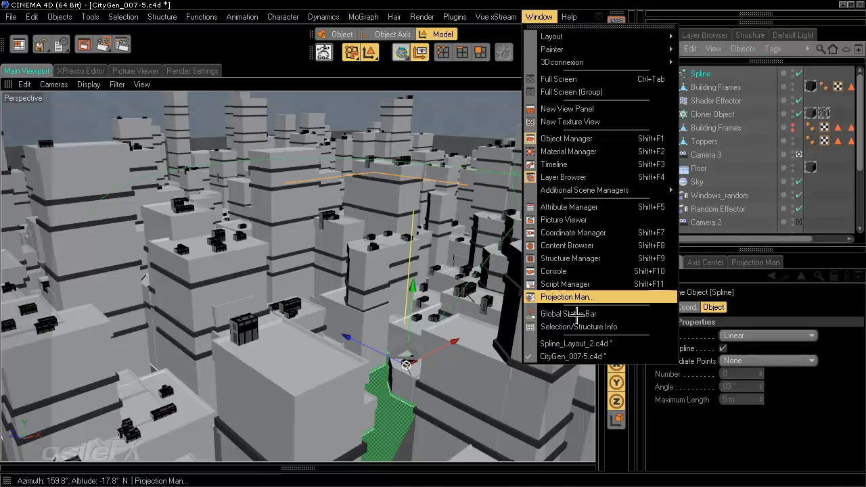
Step: Return to Spline_Layout_2 in Points mode and inspect the outline spline over the flattened blocks
left_click(591, 344)
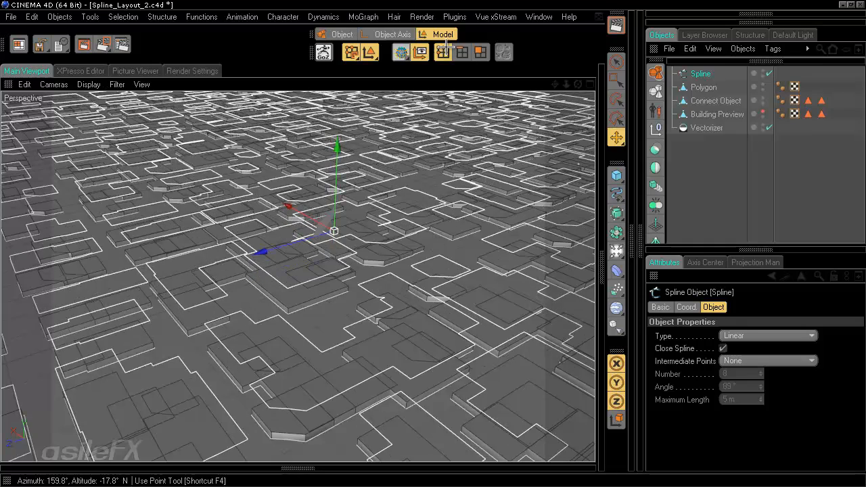
left_click(442, 52)
left_click_drag(451, 301, 432, 244, "alt")
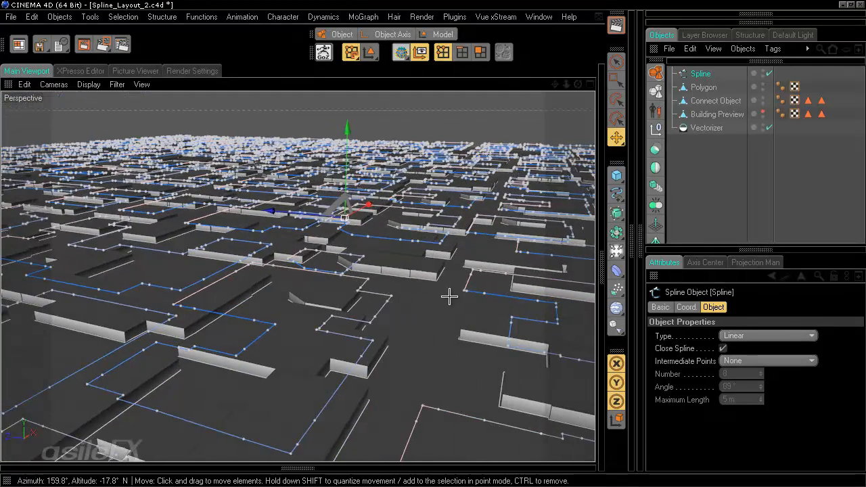
scroll(491, 302, "up", 3)
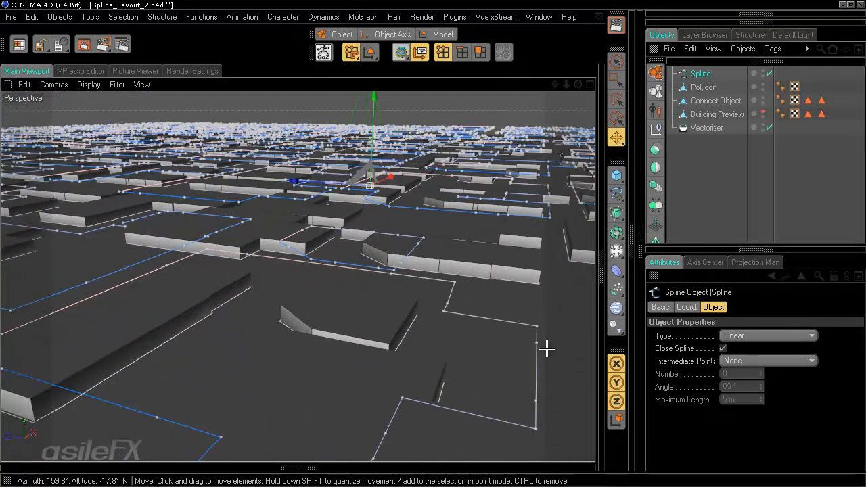
left_click_drag(558, 305, 436, 244, "alt")
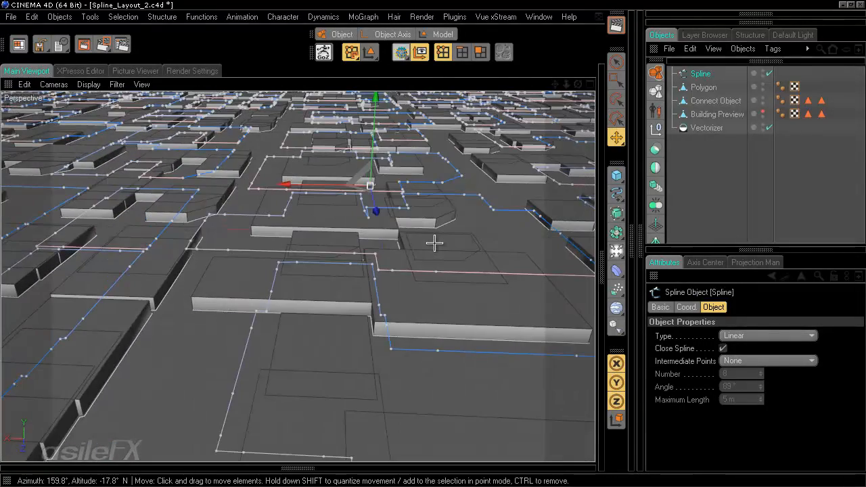
scroll(381, 217, "up", 2)
scroll(440, 250, "up", 5)
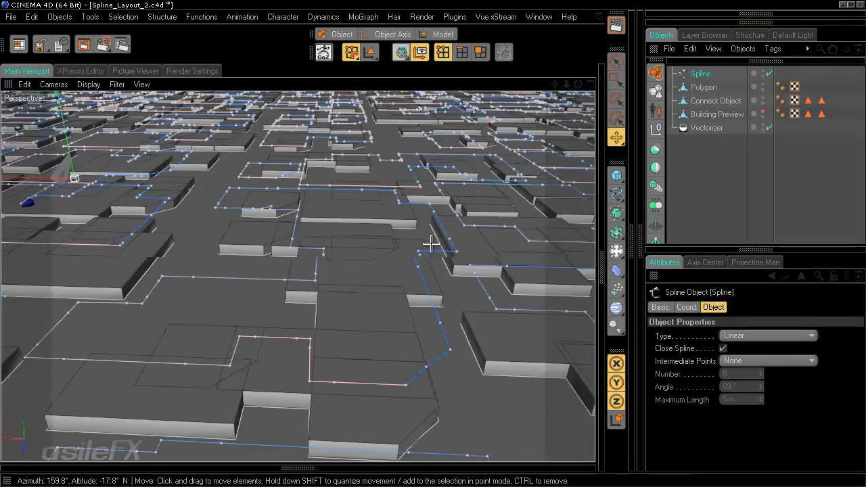
left_click_drag(443, 259, 432, 244, "alt")
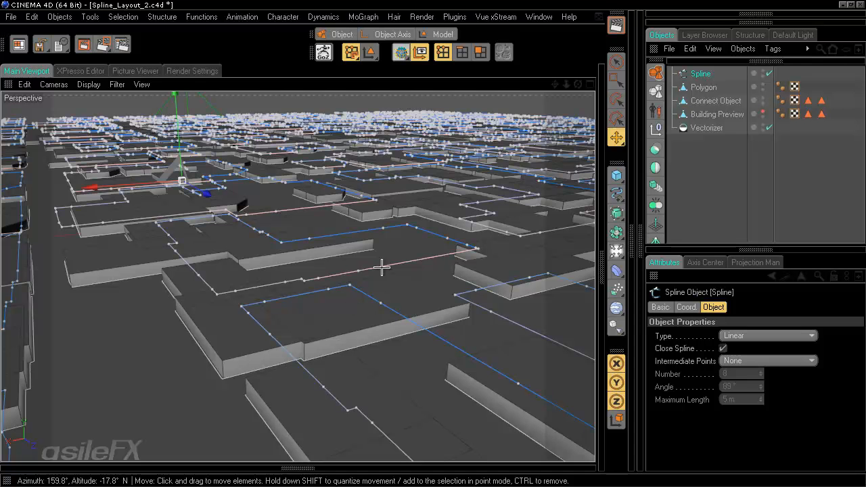
left_click(719, 128)
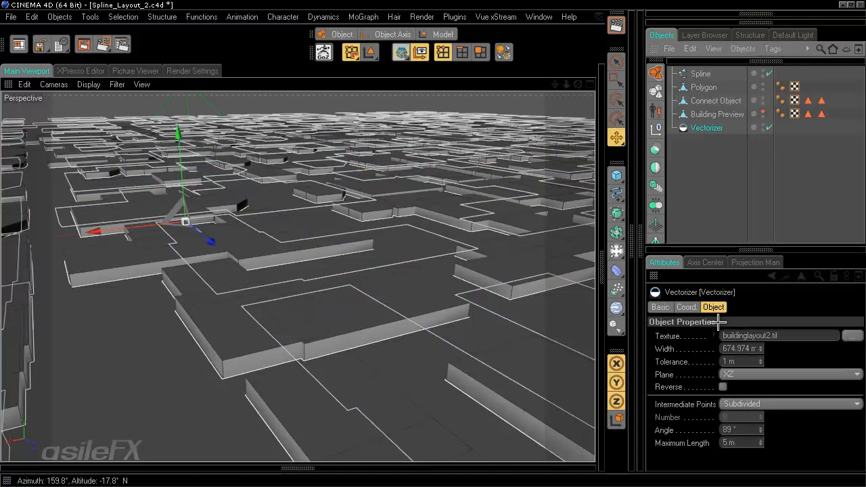
Step: Set the Vectorizer's Intermediate Points to None, make it editable, then return to CityGen_007-5.c4d
left_click(757, 405)
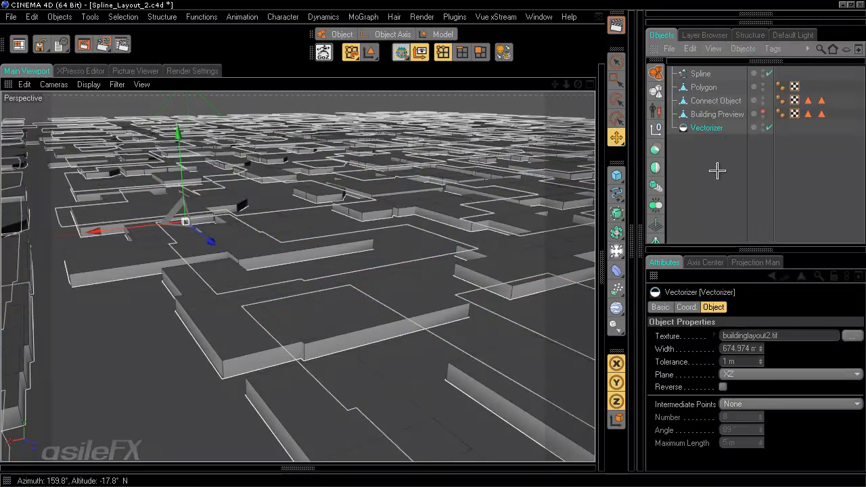
key("c")
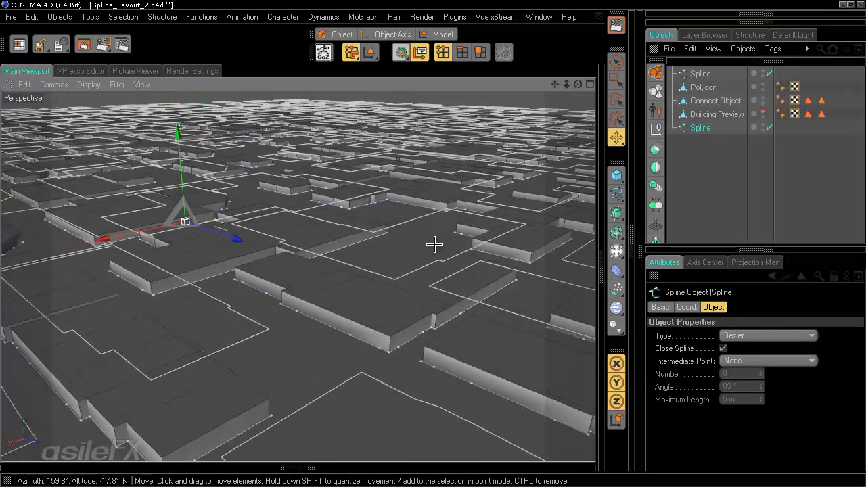
left_click_drag(434, 244, 433, 244, "alt")
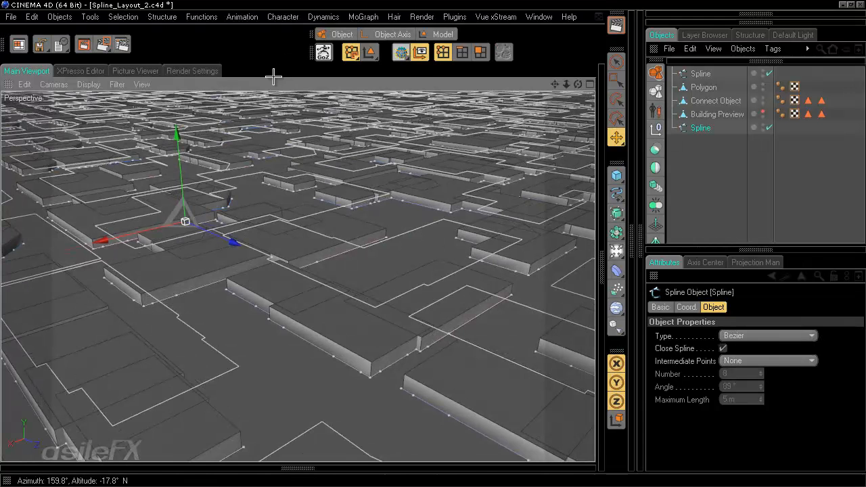
left_click_drag(422, 302, 432, 242, "alt")
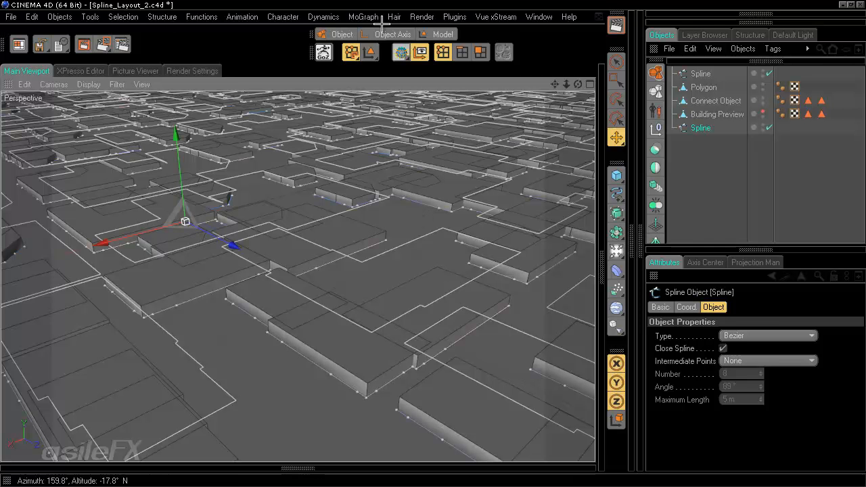
left_click(547, 16)
left_click(580, 357)
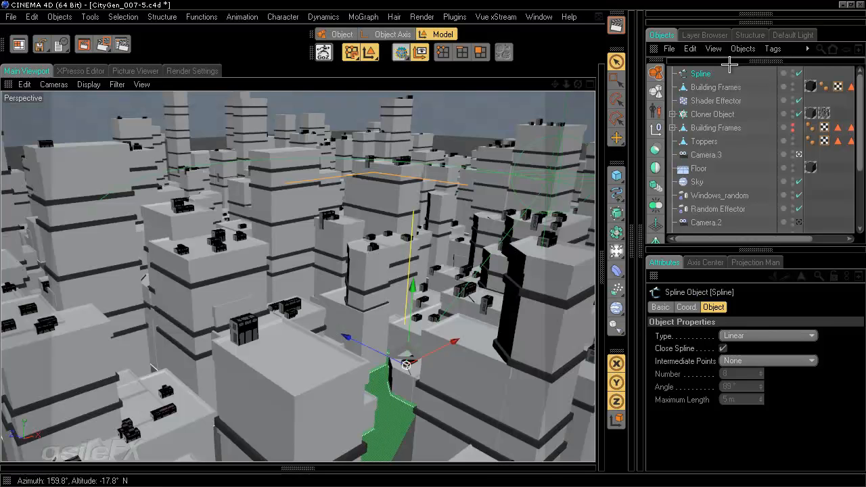
left_click(834, 73)
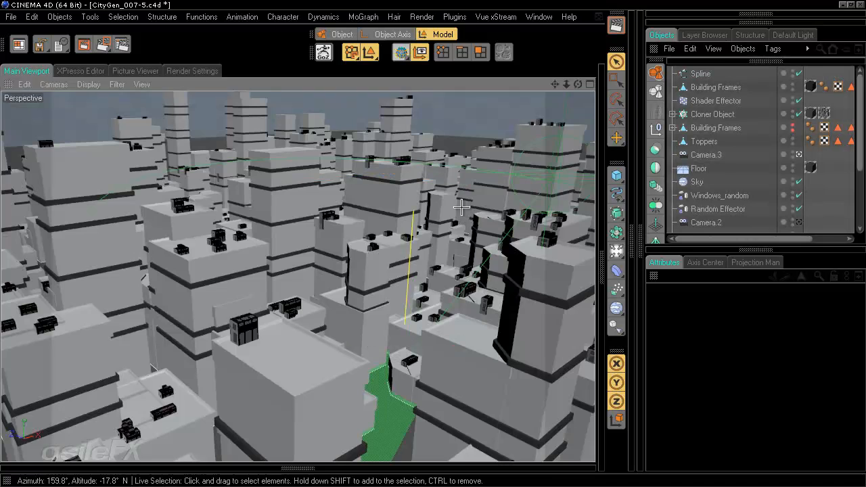
left_click_drag(469, 221, 432, 251, "alt")
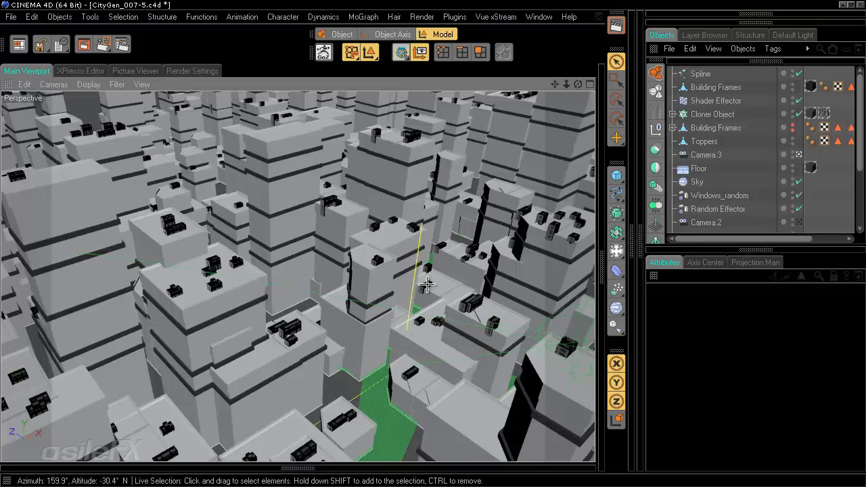
left_click_drag(428, 287, 432, 249, "alt")
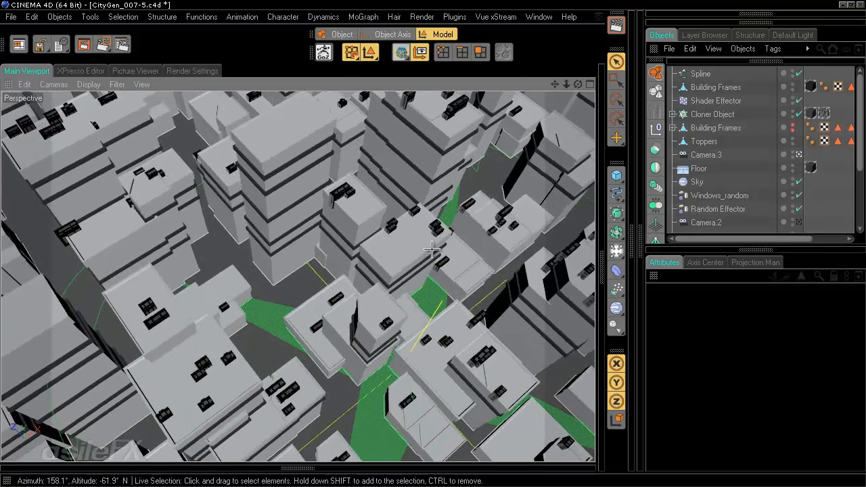
scroll(433, 247, "down", 5)
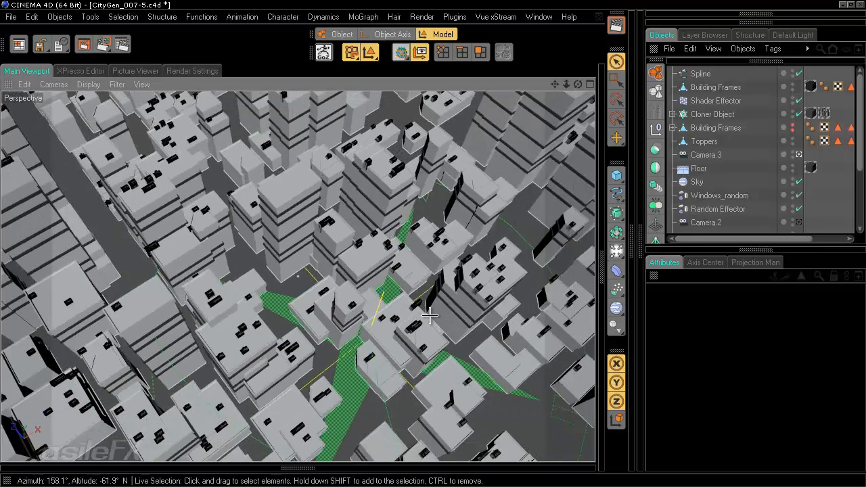
left_click_drag(435, 242, 413, 247, "alt")
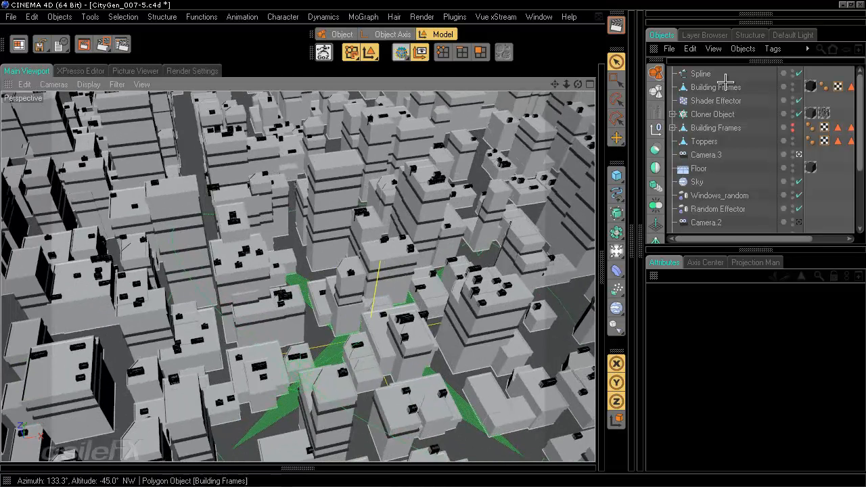
left_click(701, 74)
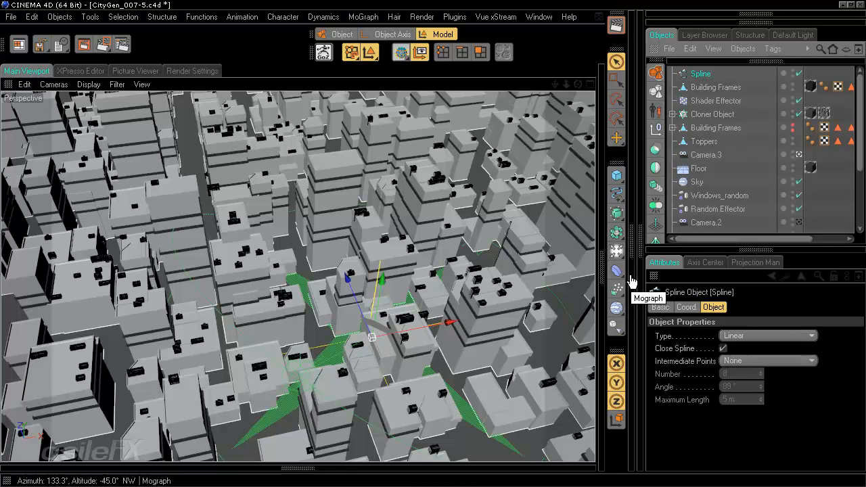
Step: Add a Sweep NURBS with the street Spline as its path, plus a Rectangle spline
left_click_drag(618, 272, 619, 252)
left_click_drag(615, 219, 672, 276)
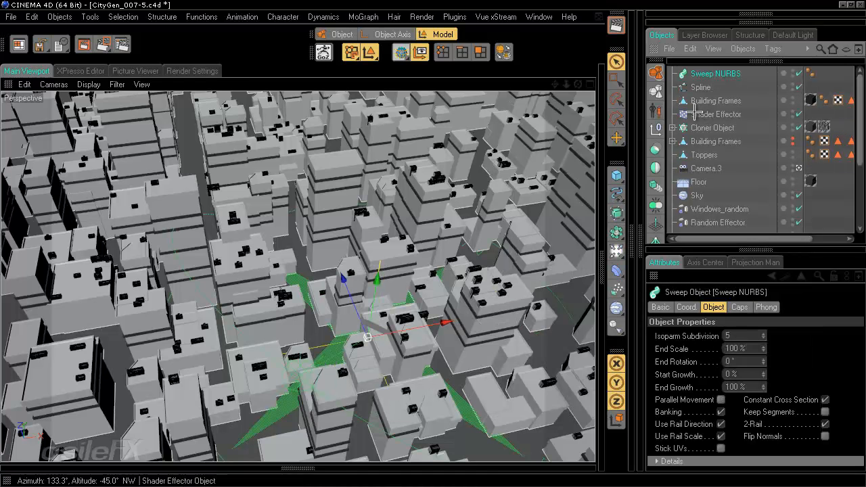
left_click_drag(701, 87, 705, 75)
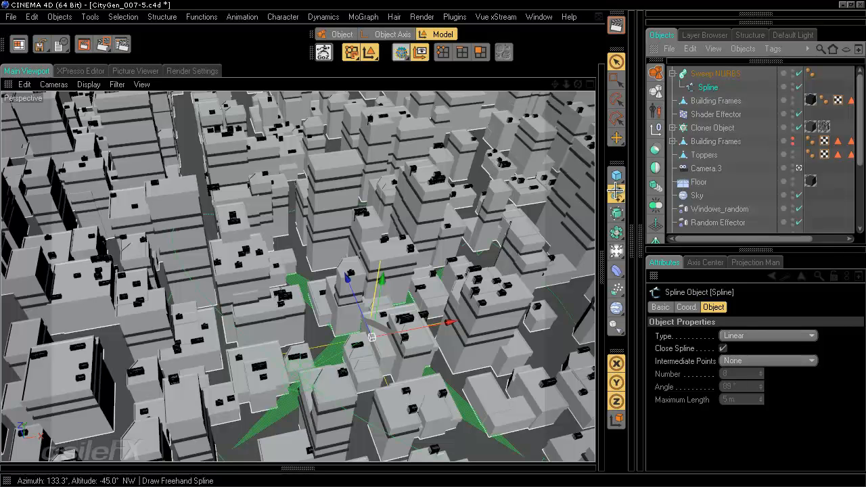
left_click_drag(616, 192, 802, 259)
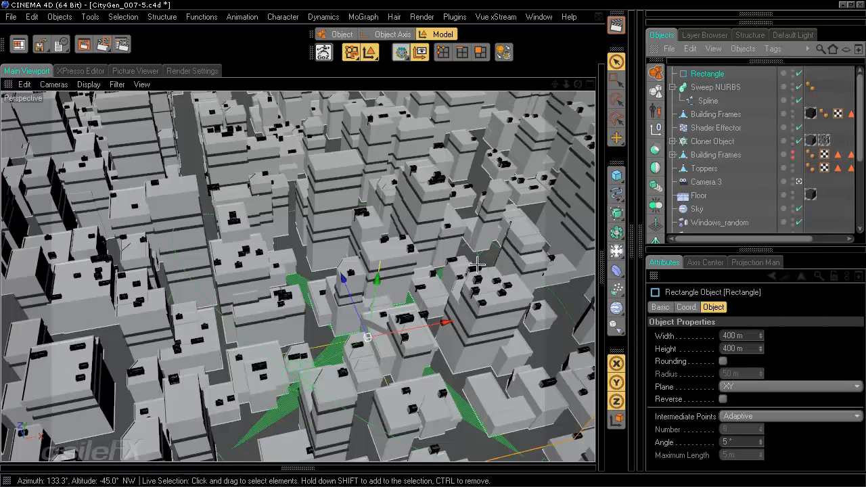
Step: Shrink the Rectangle spline to 1 m width and a small height of about 0.2 m
scroll(476, 265, "down", 5)
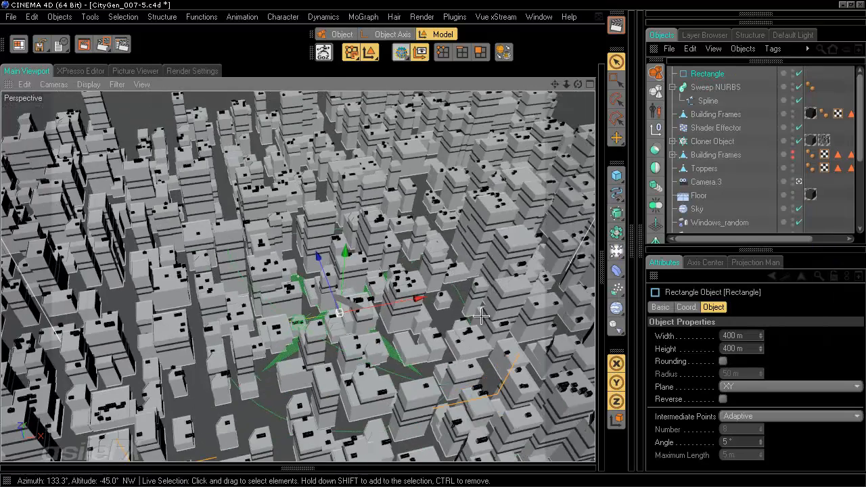
left_click_drag(480, 316, 433, 239, "alt")
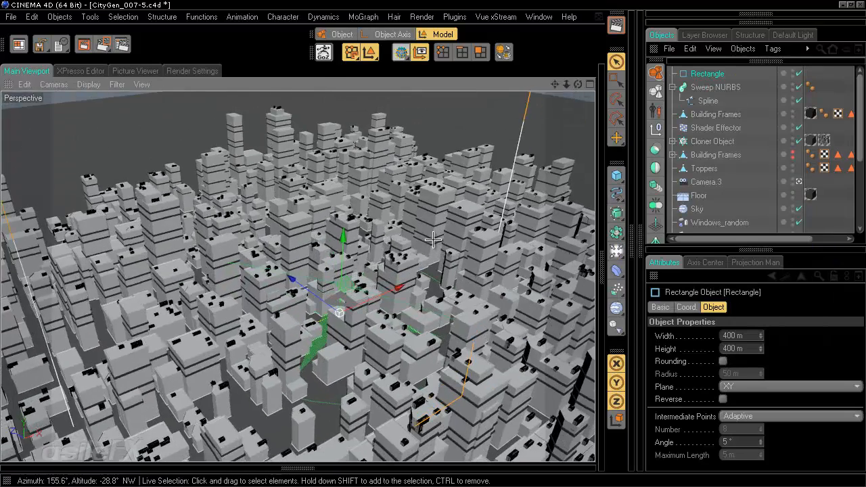
left_click_drag(749, 337, 633, 349)
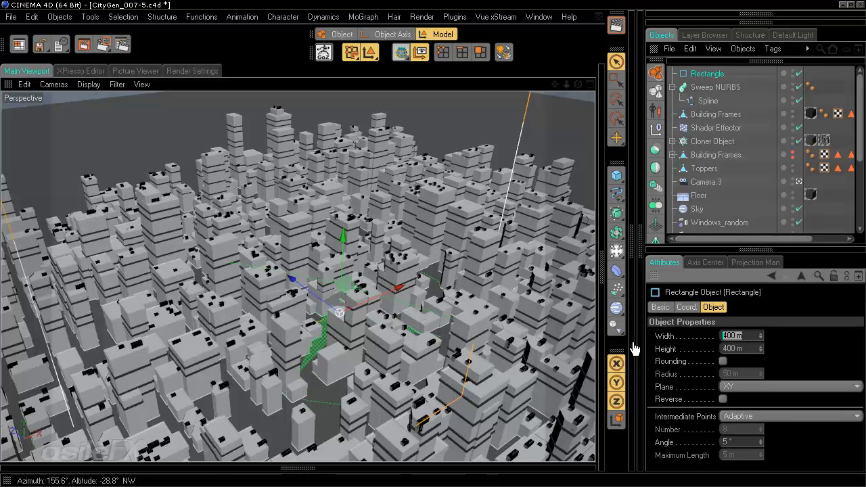
type("1")
key("Return")
left_click_drag(748, 349, 663, 336)
type("1")
key("Return")
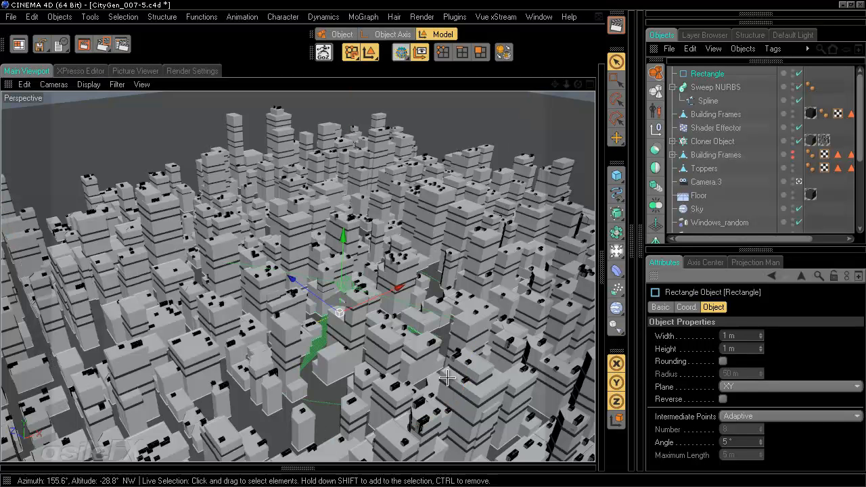
scroll(438, 373, "up", 10)
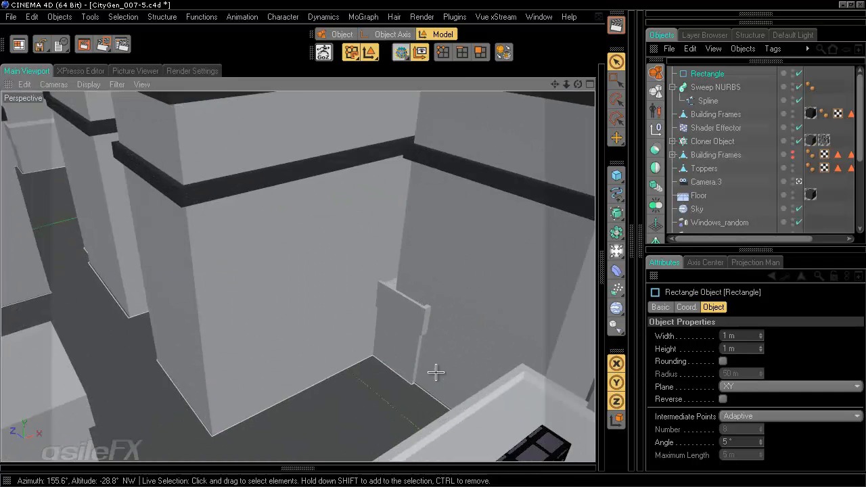
left_click_drag(728, 348, 681, 349)
type("2")
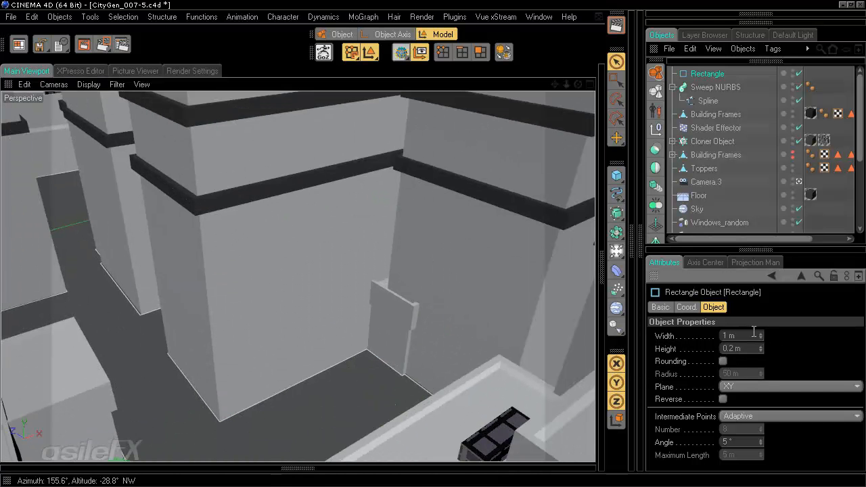
Step: Place the Rectangle in the Sweep NURBS as a 4 m by 1 m profile and inspect the curbs
left_click_drag(705, 74, 707, 95)
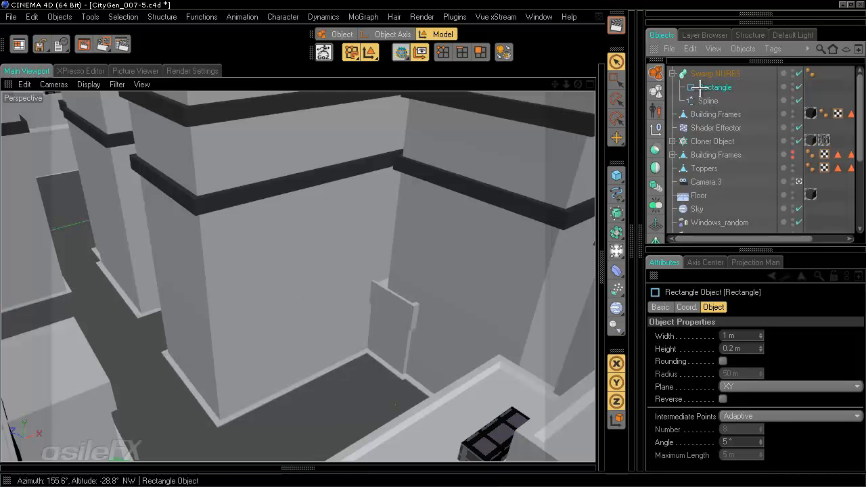
left_click(744, 336)
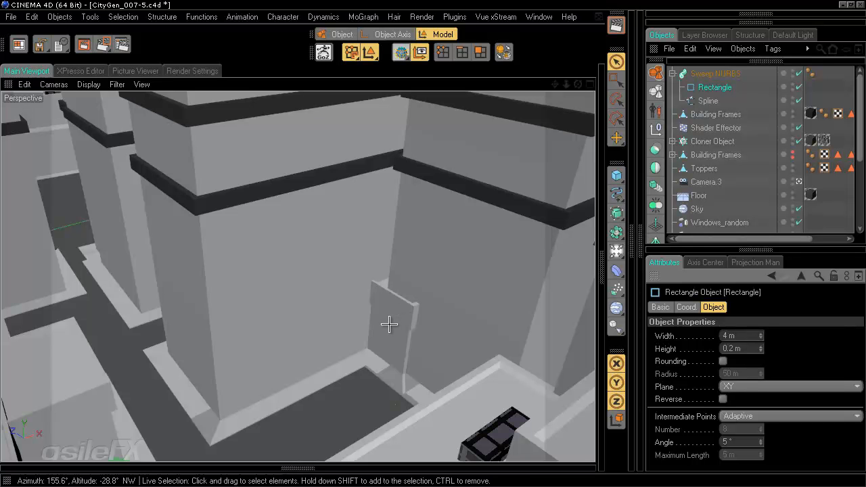
left_click(748, 347)
type("5")
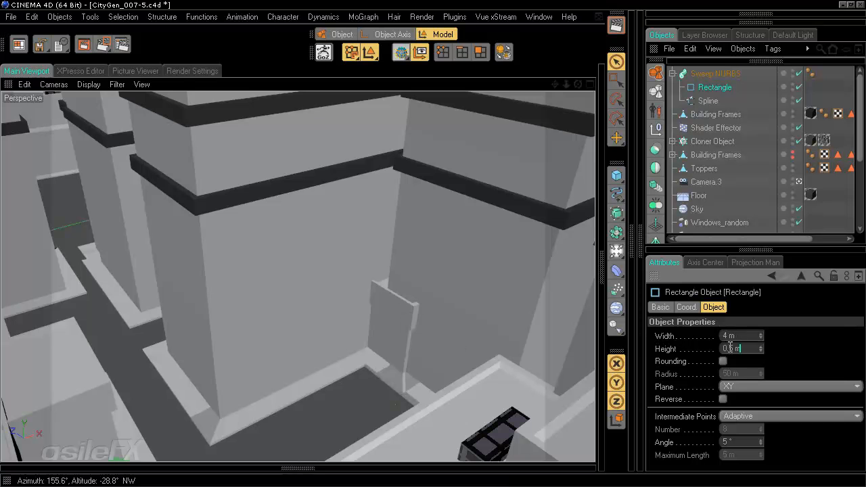
type("1")
key("Return")
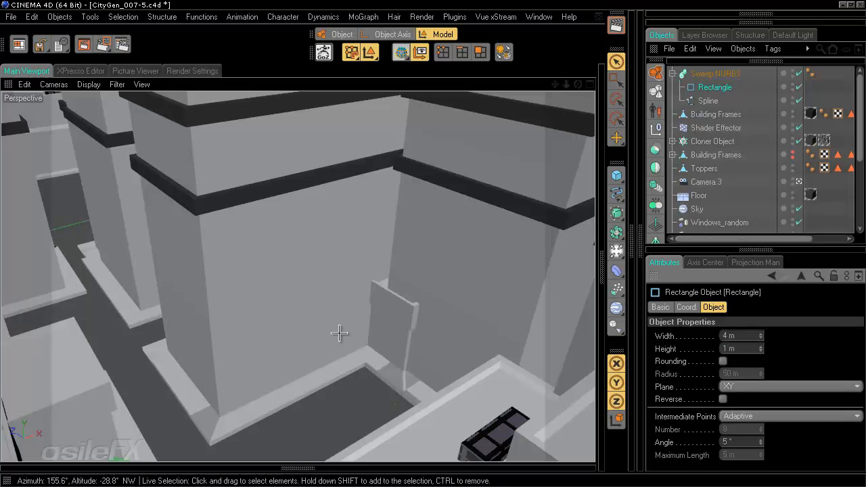
scroll(339, 332, "down", 5)
scroll(338, 332, "down", 10)
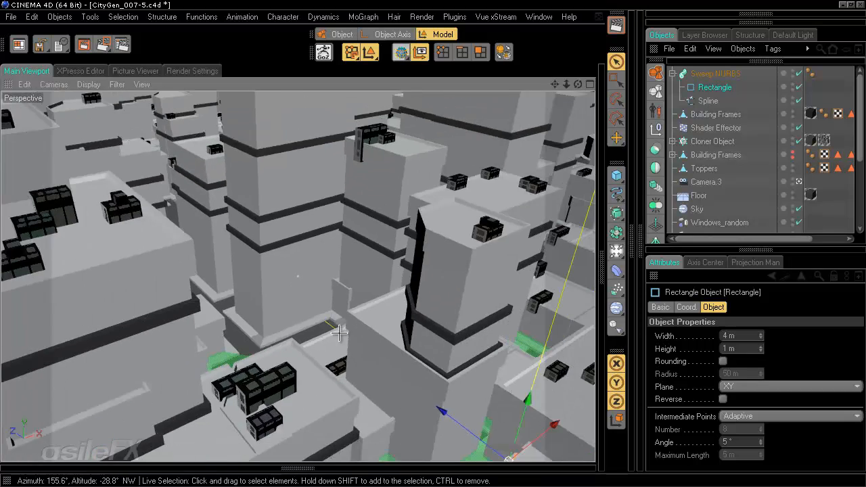
left_click_drag(411, 245, 440, 244, "alt")
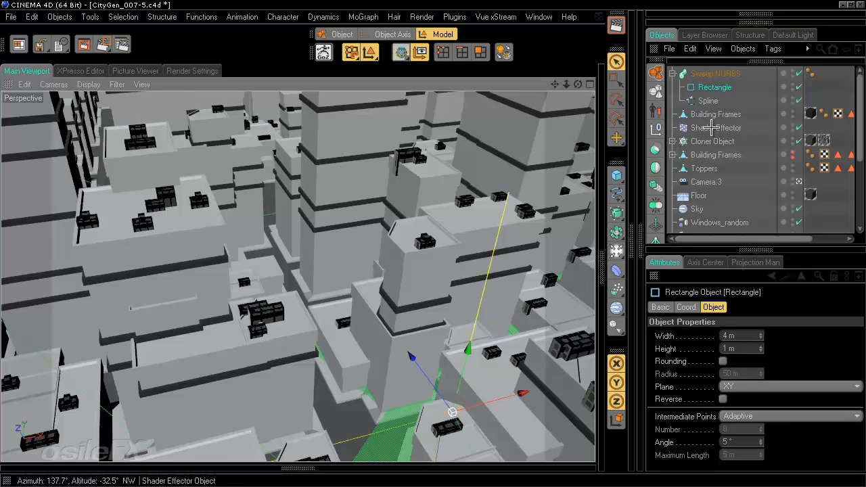
scroll(334, 313, "down", 5)
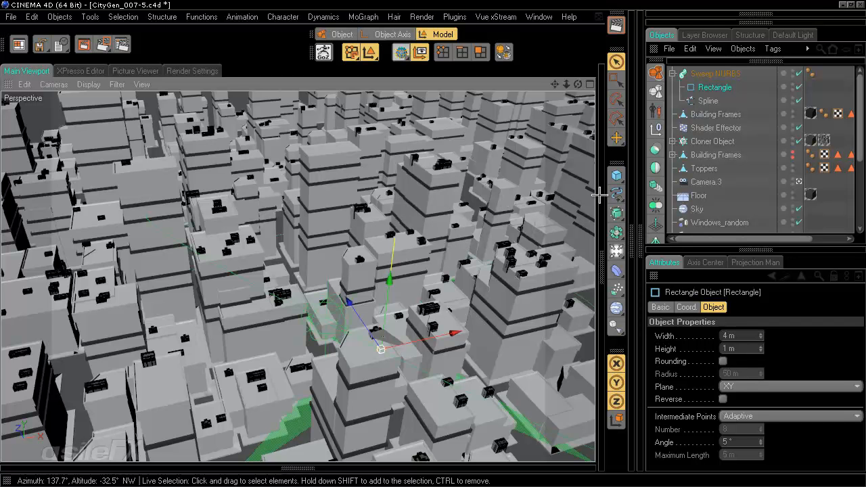
Step: Select the rooftop polygons stored in the Top selection tag of Toppers
left_click(714, 168)
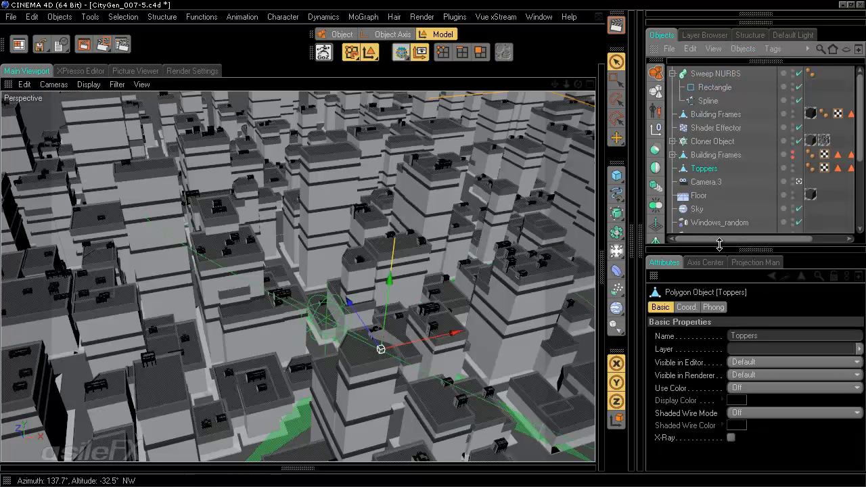
left_click(481, 52)
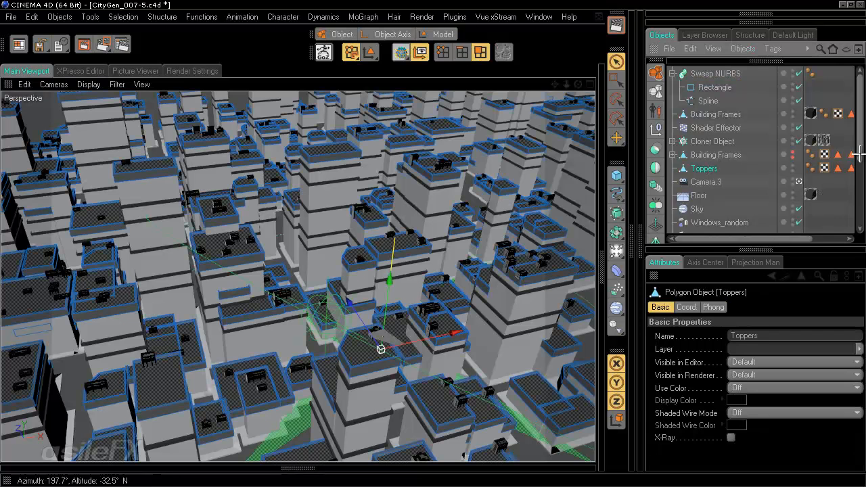
left_click_drag(783, 238, 819, 238)
left_click(806, 168)
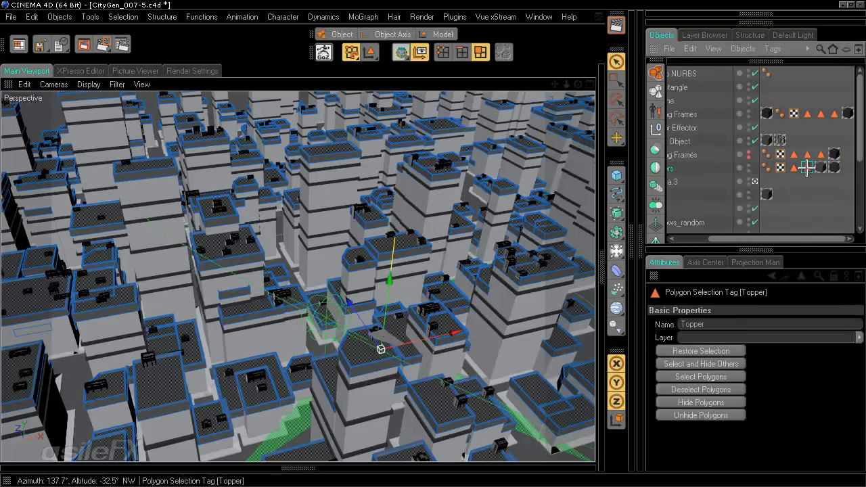
left_click(793, 168)
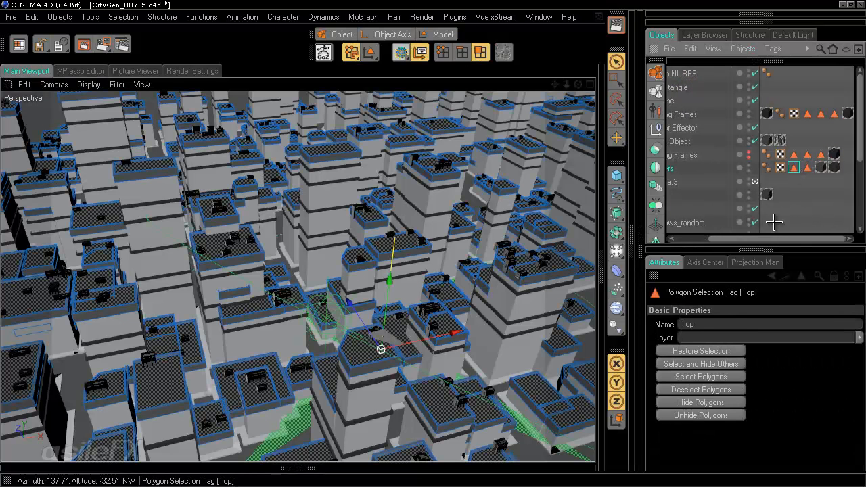
left_click(710, 377)
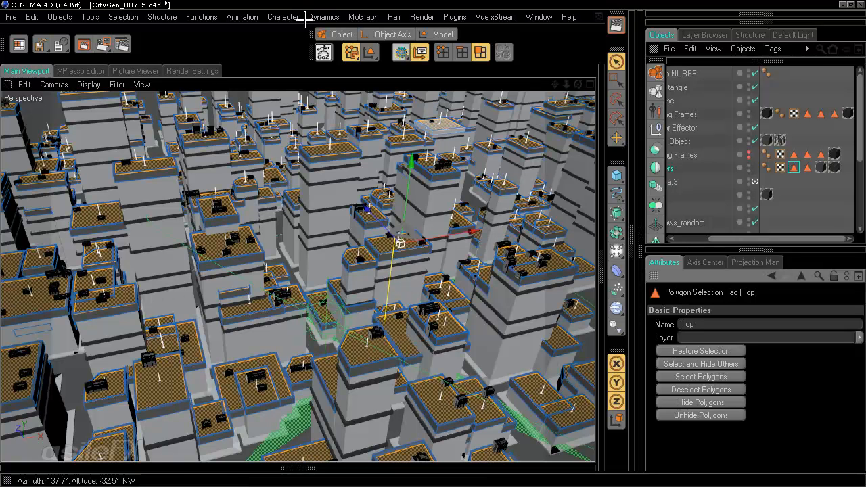
Step: Convert the rooftop polygon selection into an edge selection
key("u")
key("x")
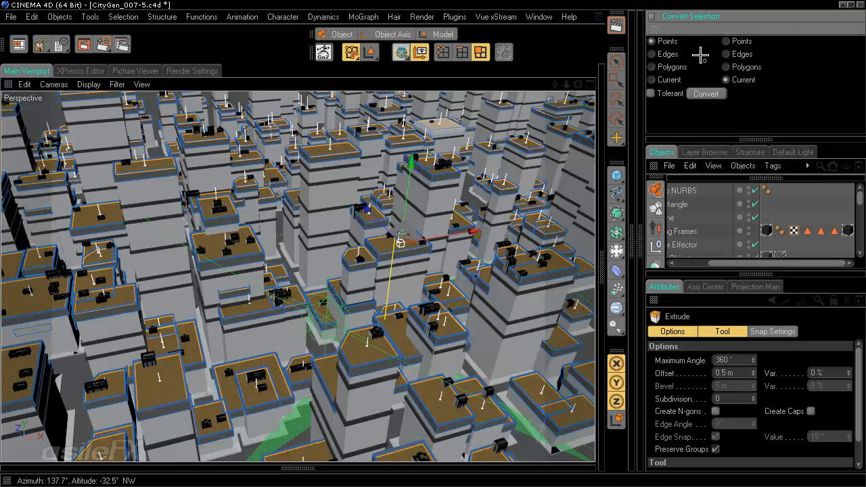
left_click(671, 66)
left_click(728, 54)
left_click(720, 93)
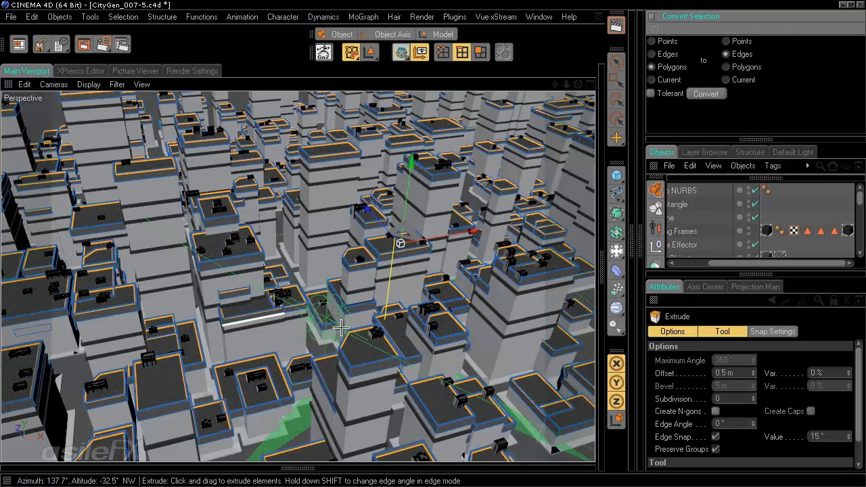
left_click(651, 15)
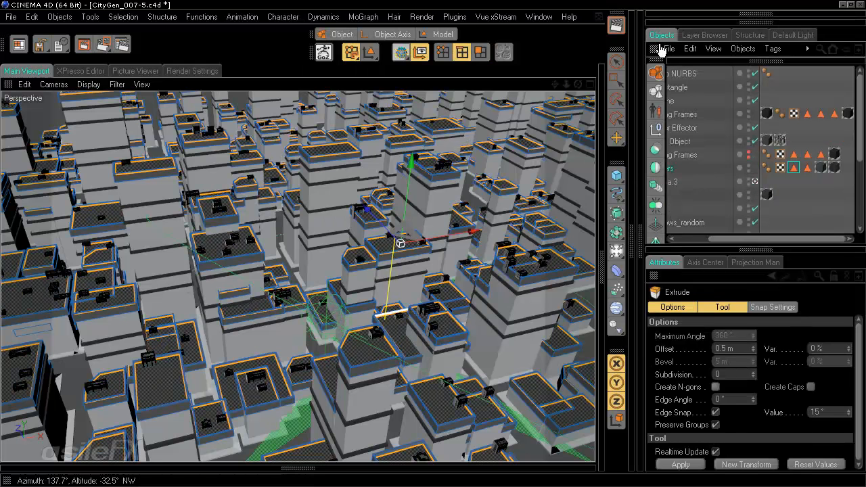
Step: Turn the selected edges into Toppers.Spline using Edge to Spline and move it to the top
left_click(174, 15)
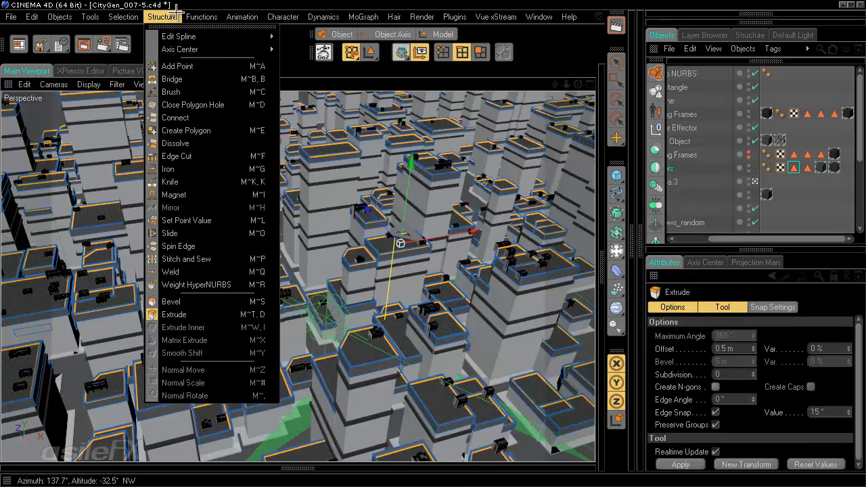
mouse_move(185, 41)
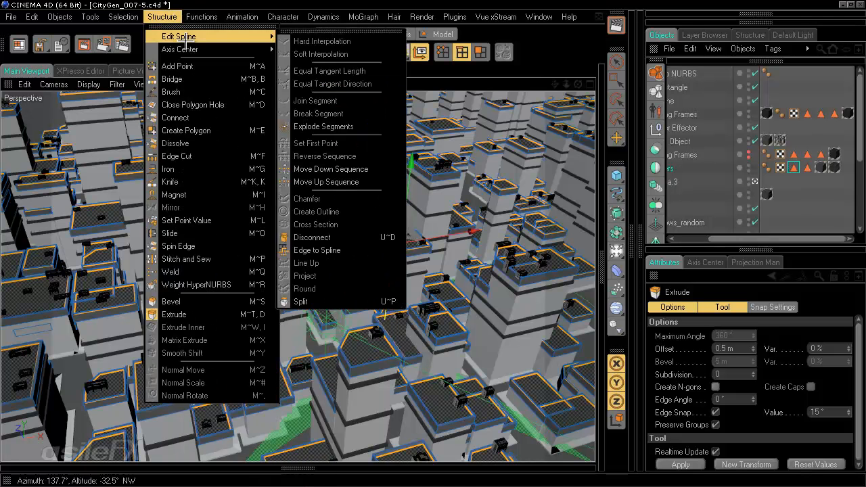
left_click(364, 248)
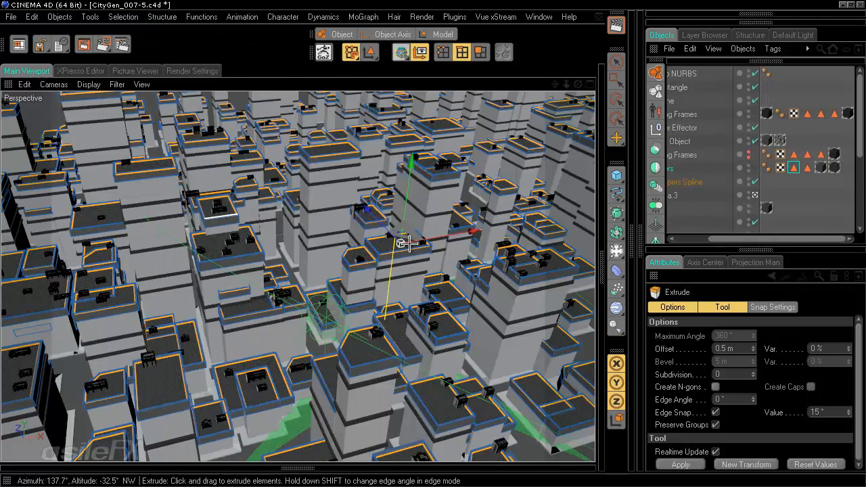
left_click(721, 181)
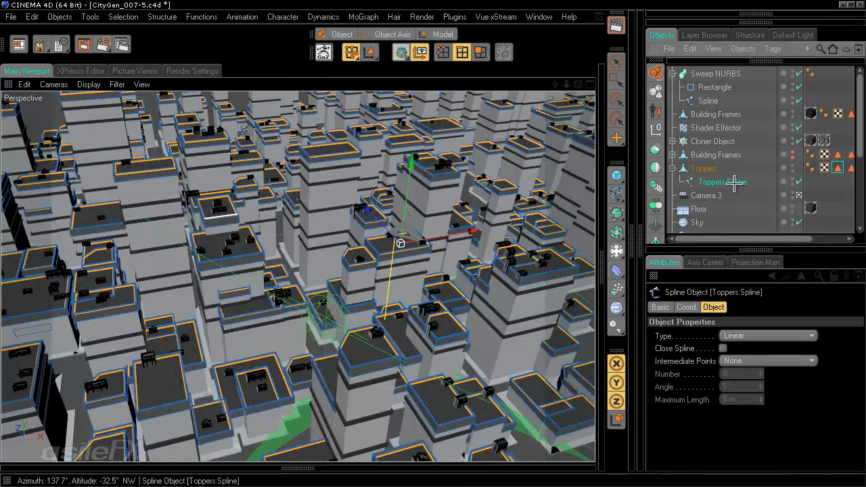
left_click_drag(712, 75, 712, 70)
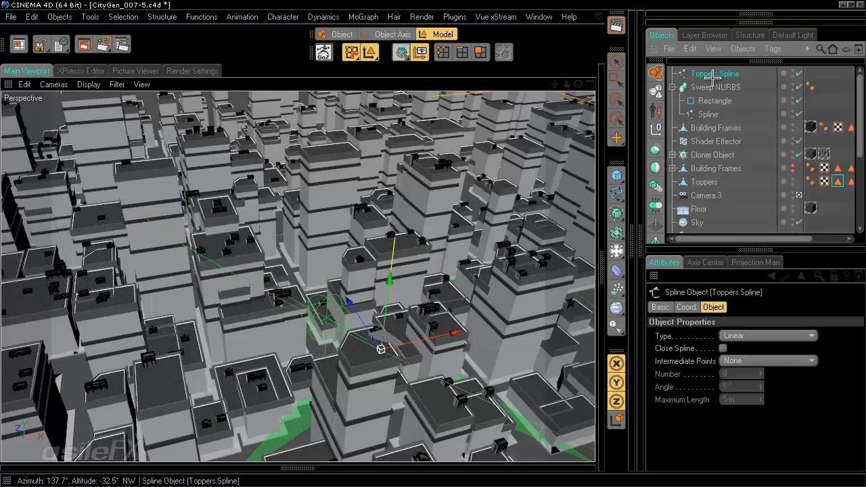
Step: Swap the Sweep NURBS path to Toppers.Spline, moving the street Spline out, and view the rooftop trims
left_click_drag(716, 74, 716, 110)
left_click_drag(715, 69, 715, 68)
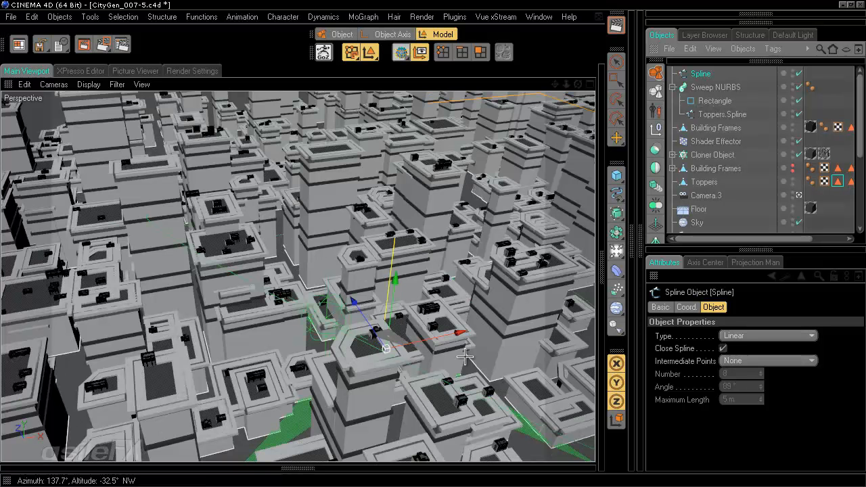
scroll(465, 356, "up", 10)
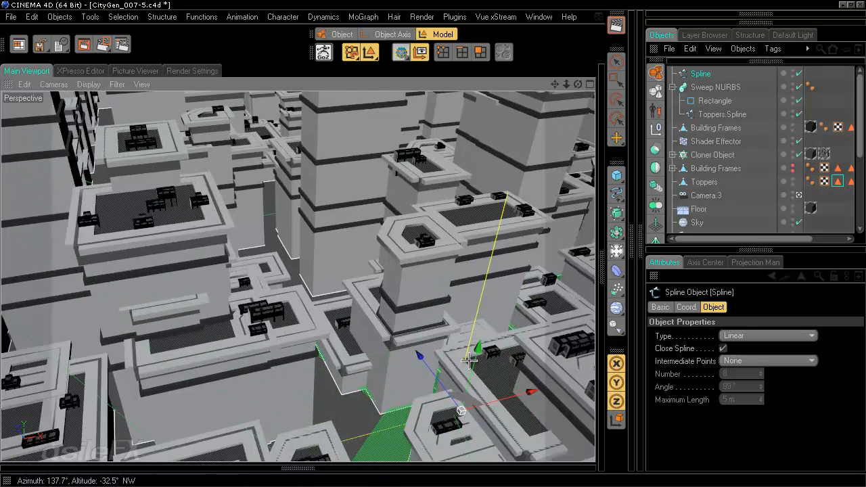
left_click_drag(465, 357, 438, 262, "alt")
scroll(439, 262, "down", 3)
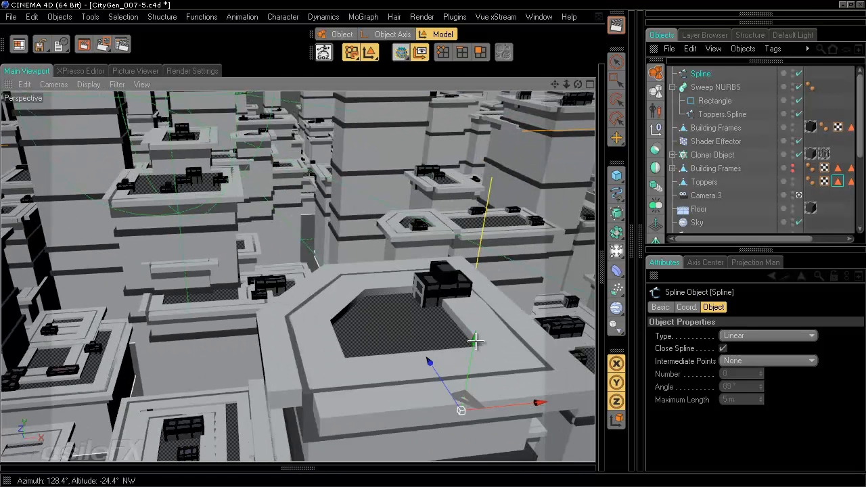
Step: Set the rooftop trim Rectangle's width to 1.5 m
left_click(715, 101)
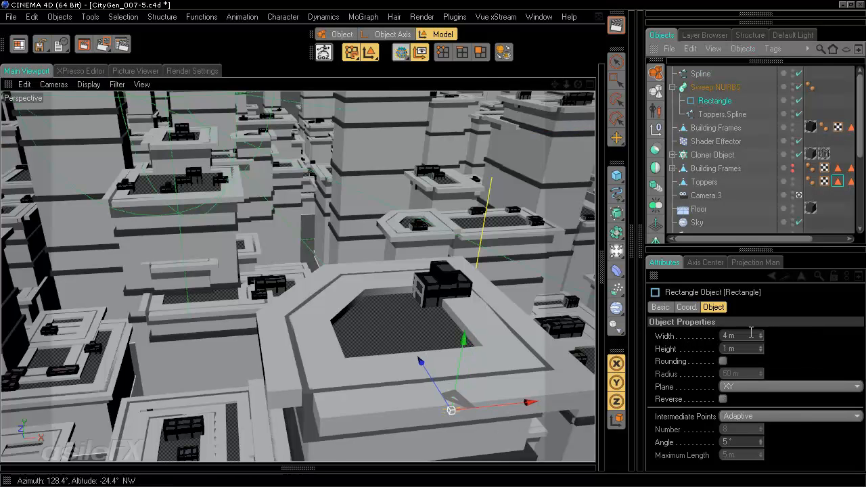
left_click_drag(750, 332, 673, 332)
type("1")
key("Return")
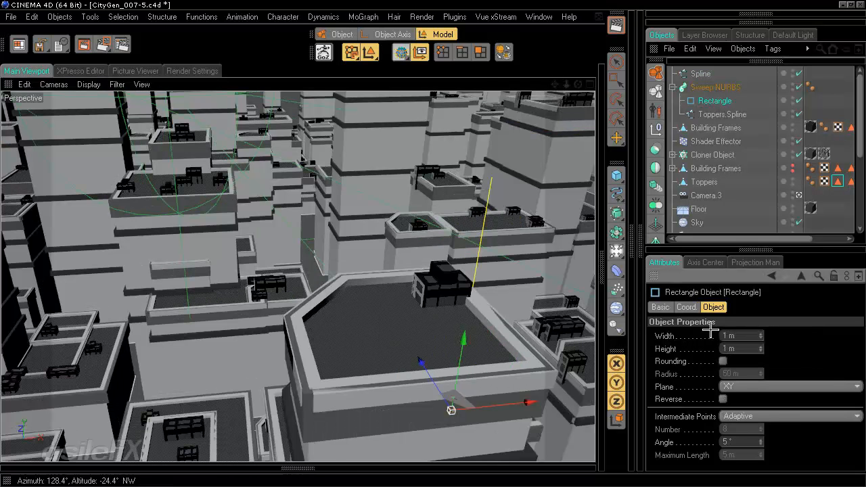
left_click_drag(735, 334, 664, 331)
type("2")
key("Return")
type("1")
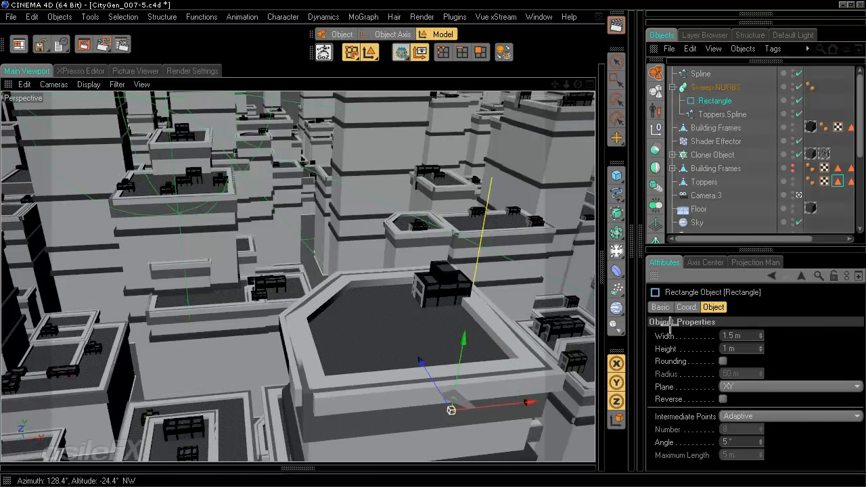
Step: Duplicate the Sweep NURBS, give the copy the street Spline, and delete its Toppers.Spline
left_click(710, 87)
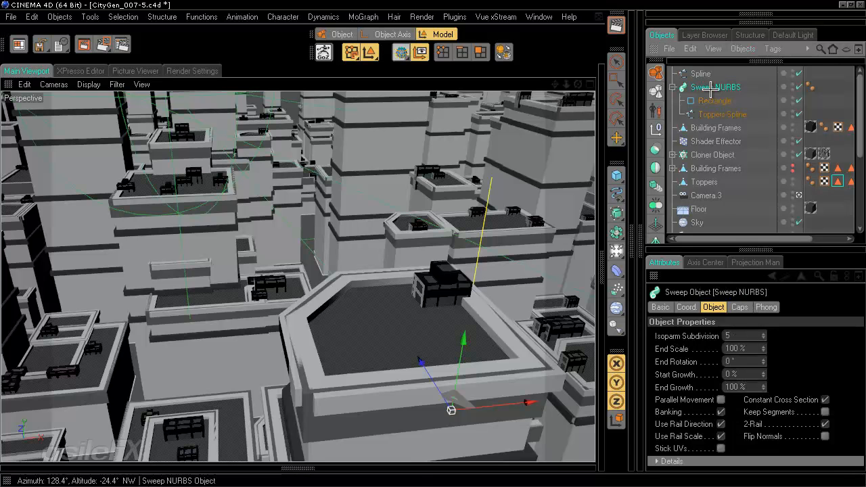
key("ctrl+c")
key("ctrl+v")
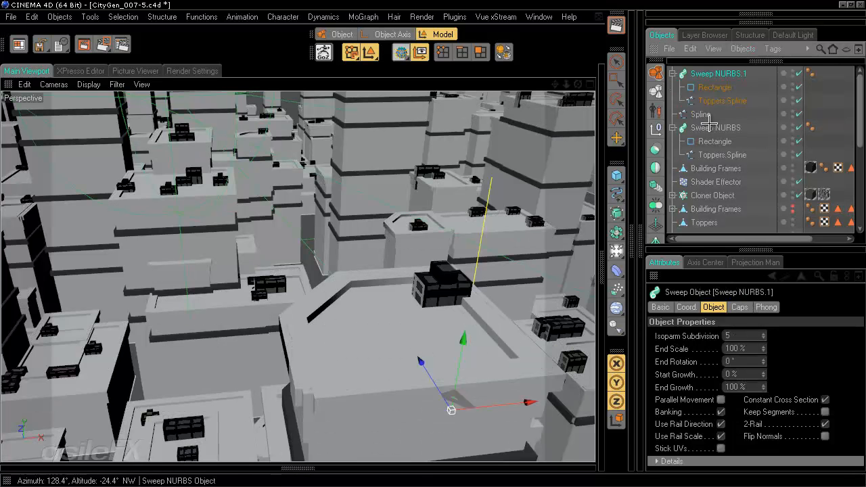
left_click_drag(702, 115, 719, 95)
left_click(729, 114)
key("Delete")
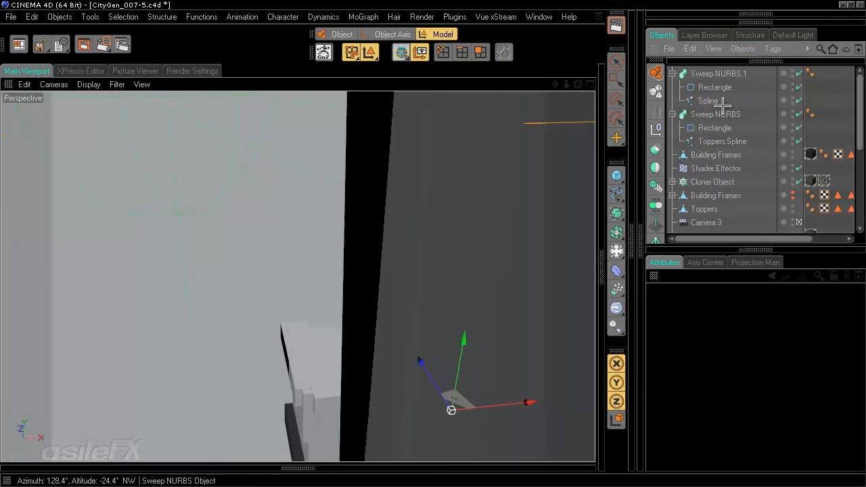
Step: Set Sweep NURBS.1's Rectangle width to 4 m and render the city view
left_click(724, 88)
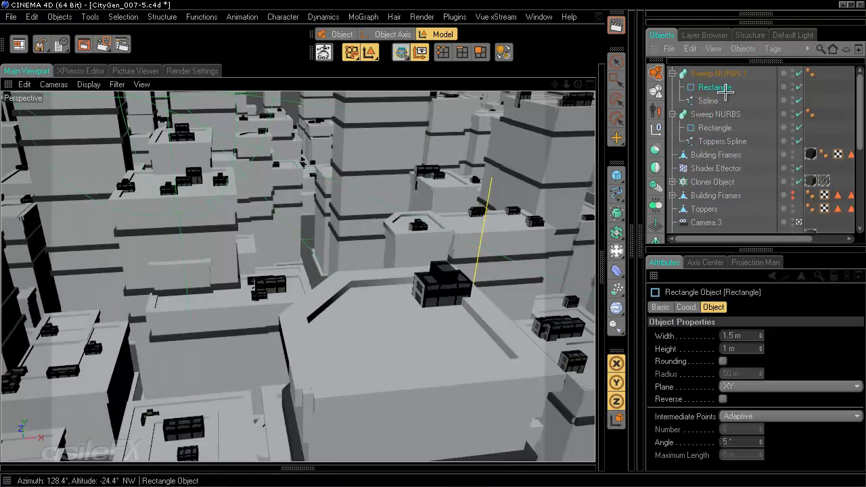
double_click(737, 335)
type("4")
key("Return")
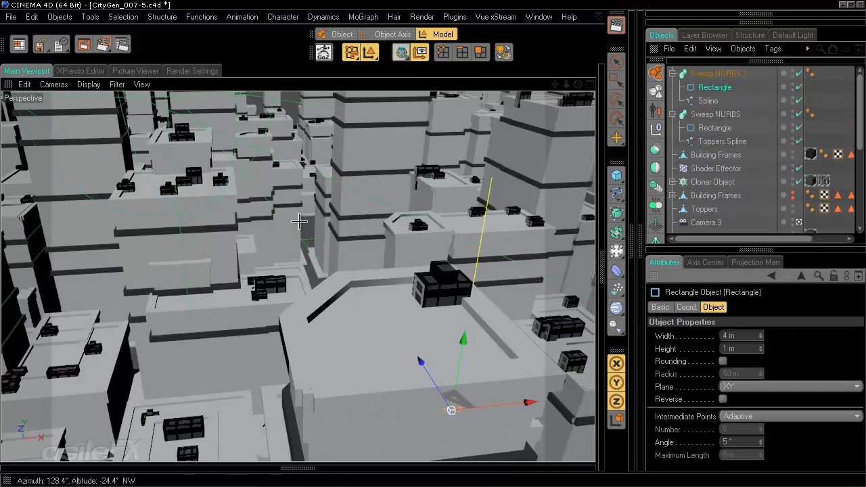
left_click_drag(377, 219, 447, 256, "alt")
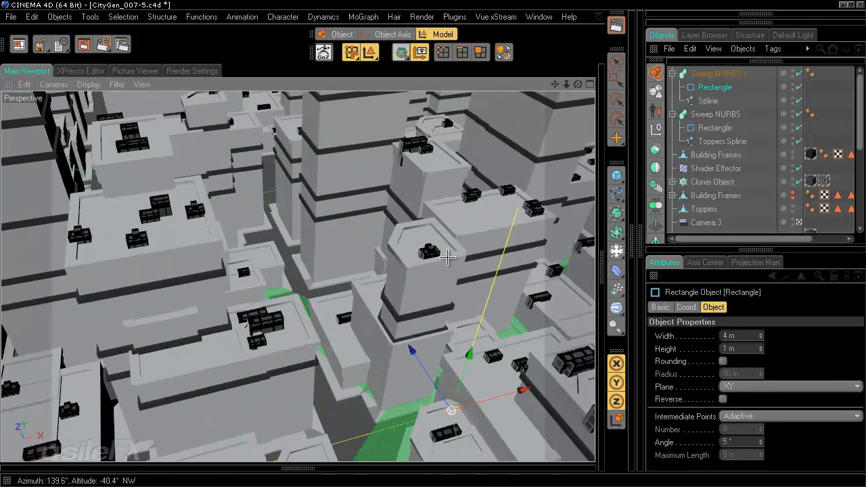
scroll(447, 256, "down", 5)
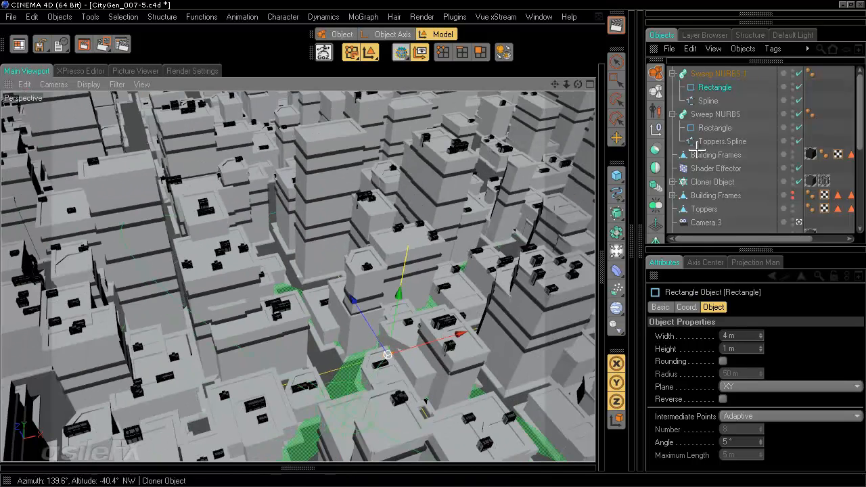
left_click(617, 20)
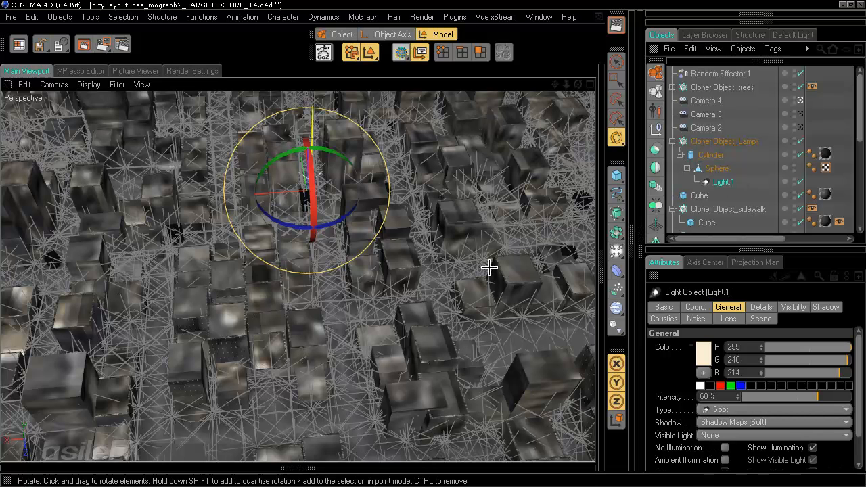
Step: Hide the spot light's cone from the viewport
left_click(117, 83)
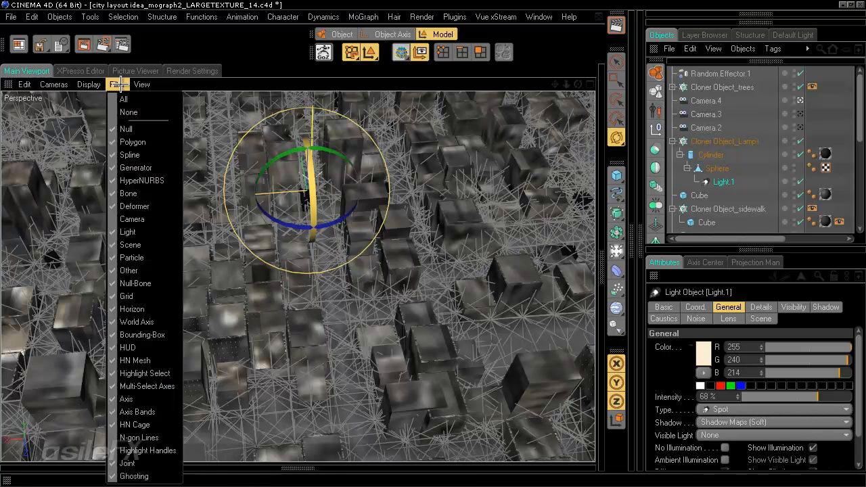
left_click(169, 232)
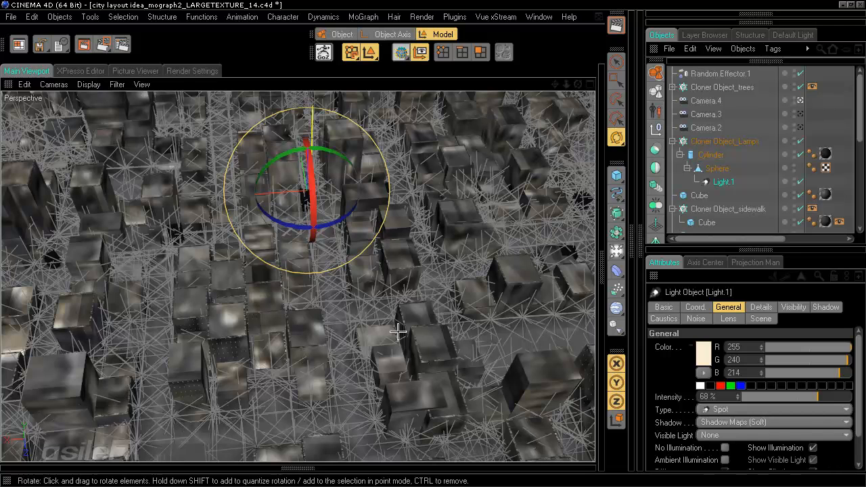
left_click(117, 84)
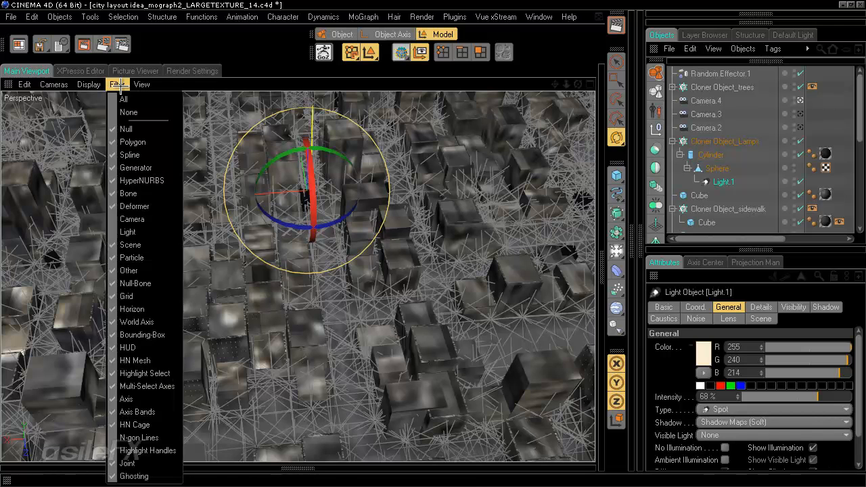
left_click(117, 84)
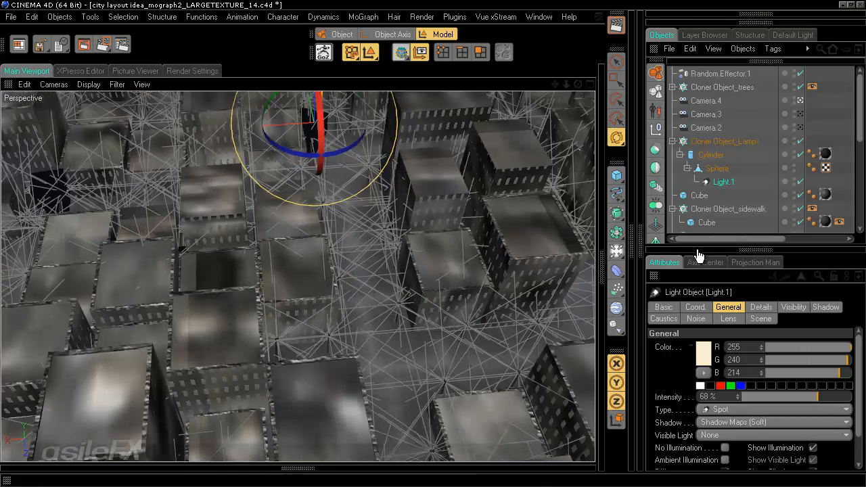
left_click(794, 180)
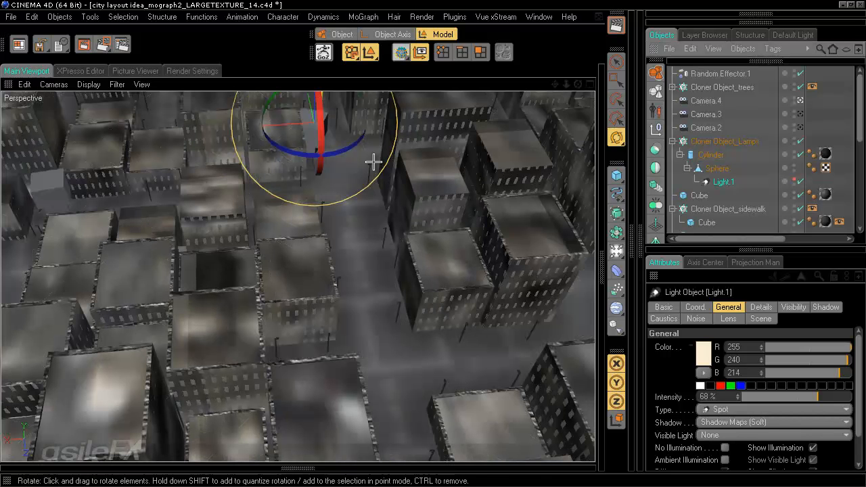
Step: Turn off Level of Detail on the sidewalk cloner's Display tag, then pull the camera back
scroll(411, 287, "down", 6)
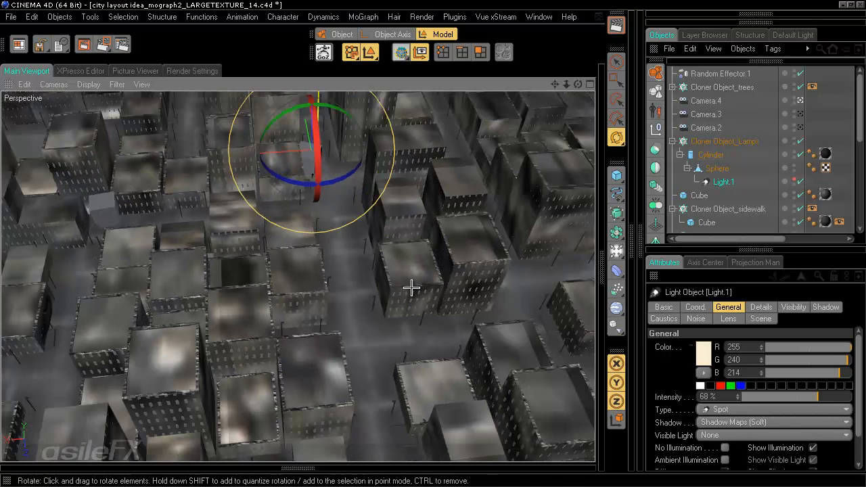
scroll(411, 287, "down", 3)
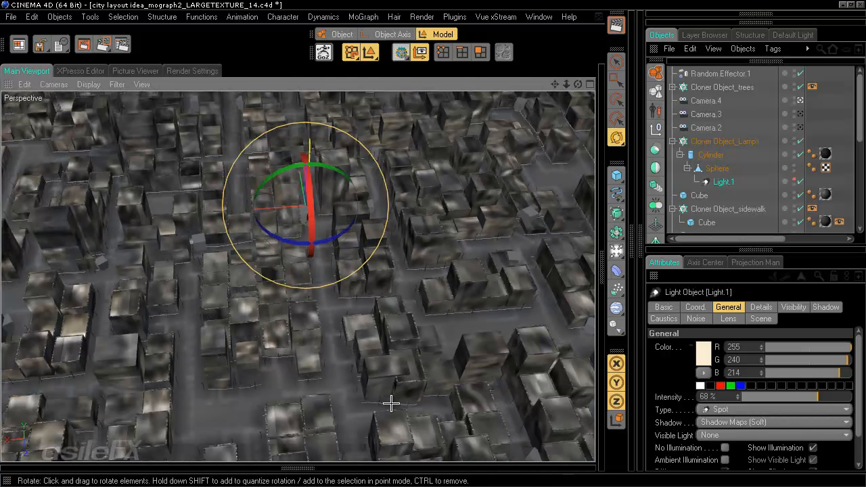
scroll(391, 403, "up", 4)
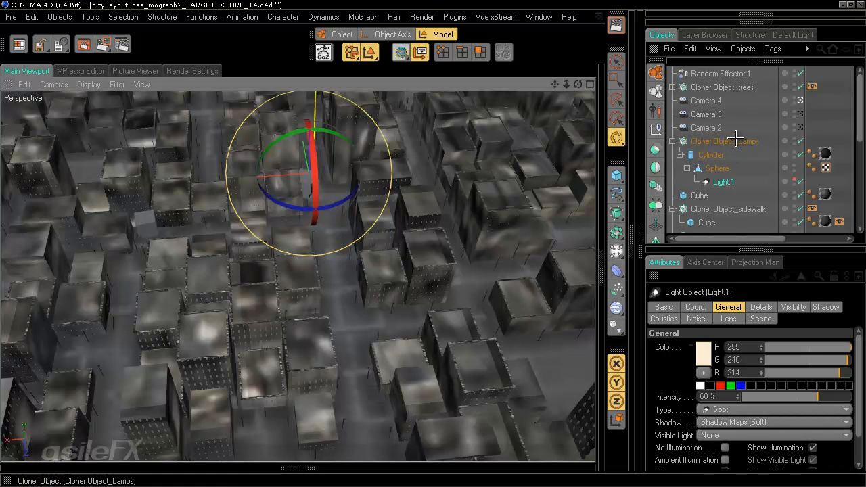
left_click(812, 207)
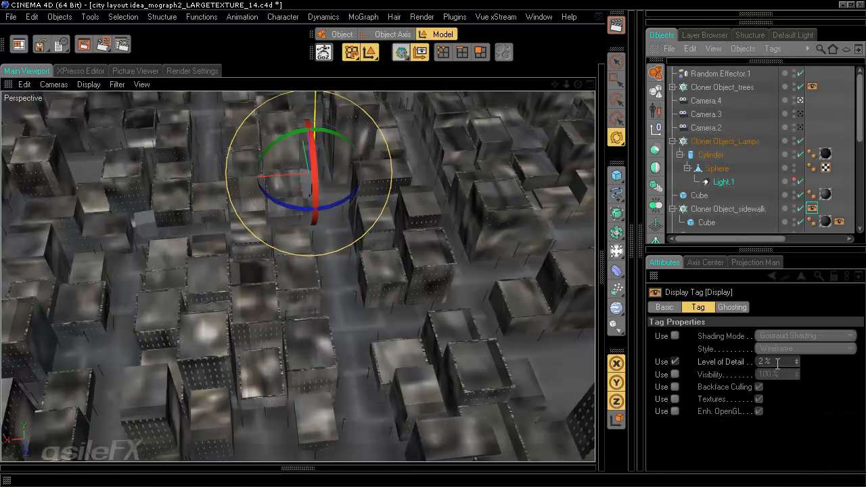
left_click(675, 362)
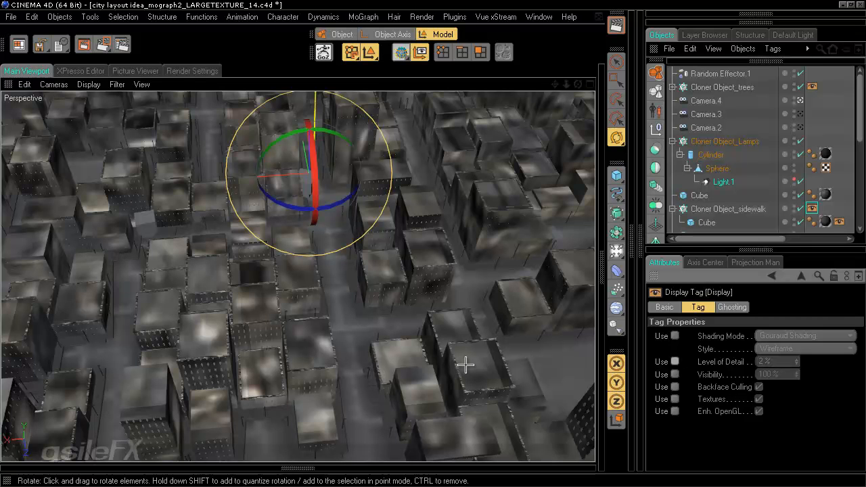
right_click_drag(465, 365, 465, 365, "alt")
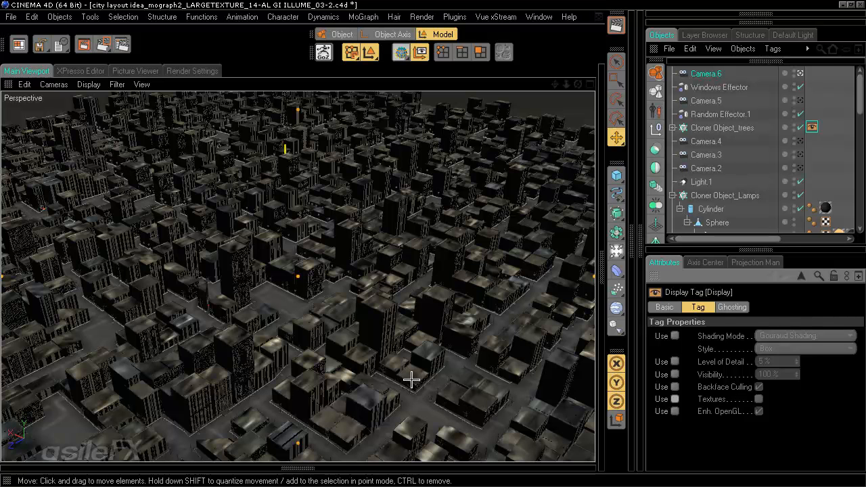
Step: Move the camera close among the buildings and select the sidewalk cloner's Display tag
right_click_drag(415, 379, 414, 379, "alt")
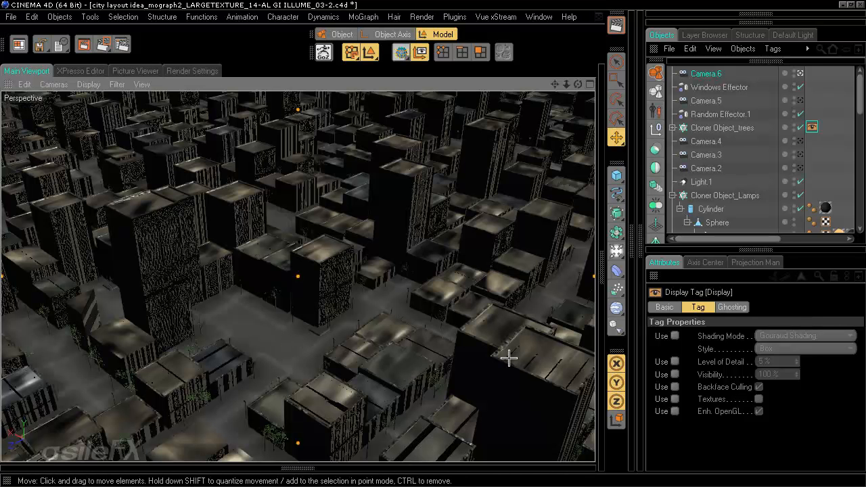
left_click_drag(509, 363, 509, 363, "alt")
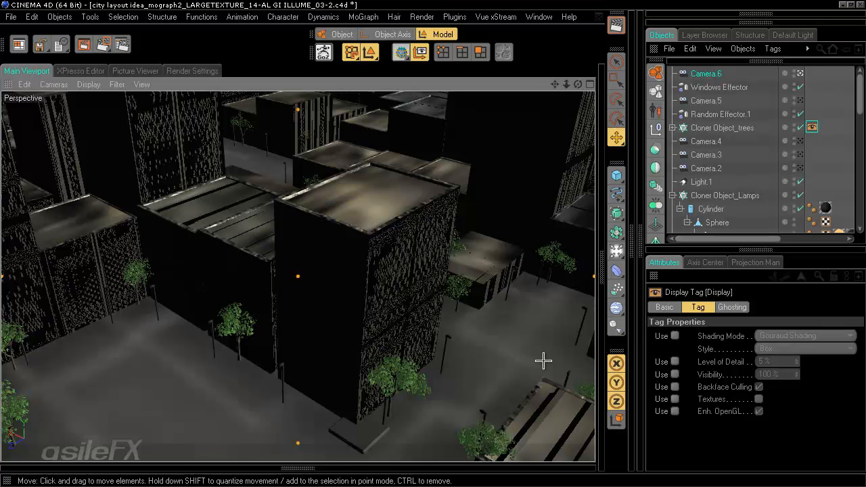
left_click(798, 196)
scroll(805, 190, "down", 3)
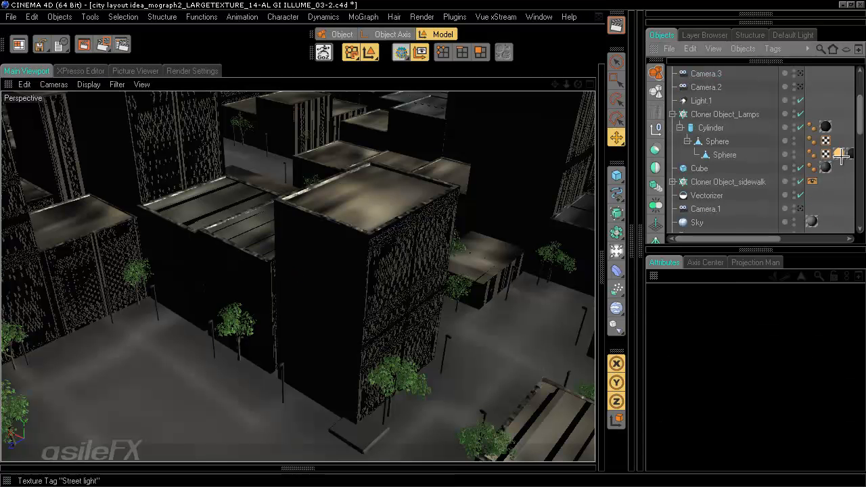
left_click(812, 182)
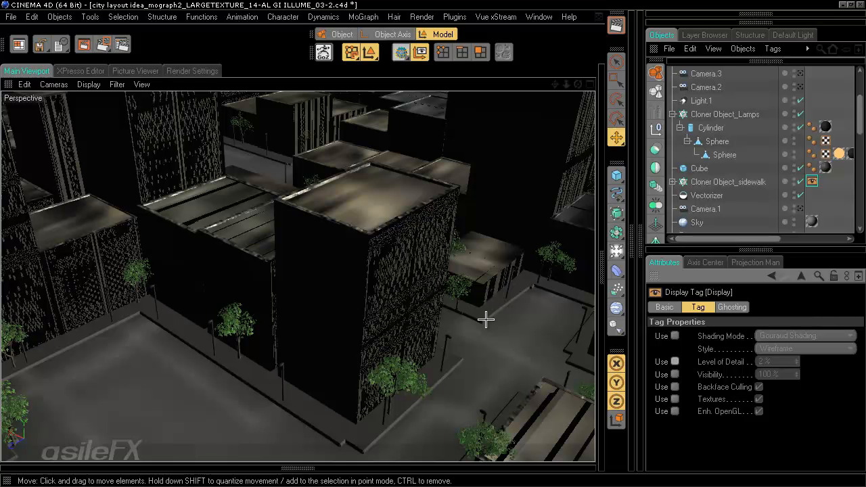
Step: Switch to Picasa to show the example render 12_POST_01.psd
scroll(530, 267, "down", 8)
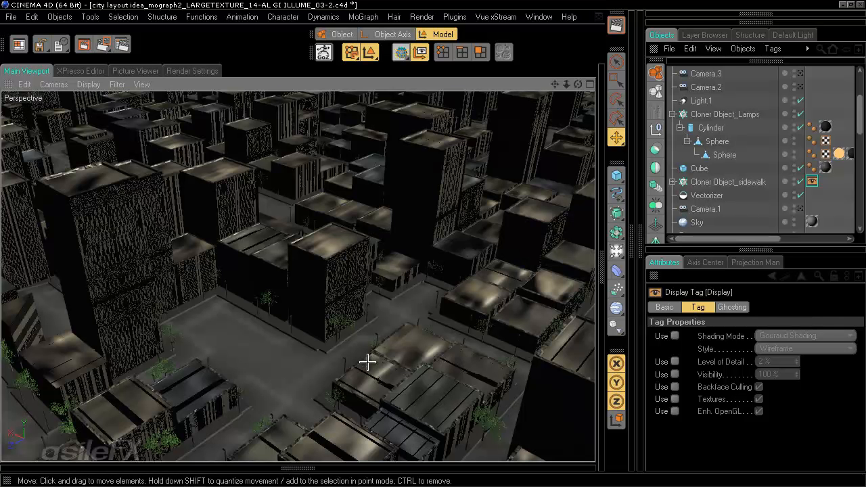
scroll(367, 362, "down", 3)
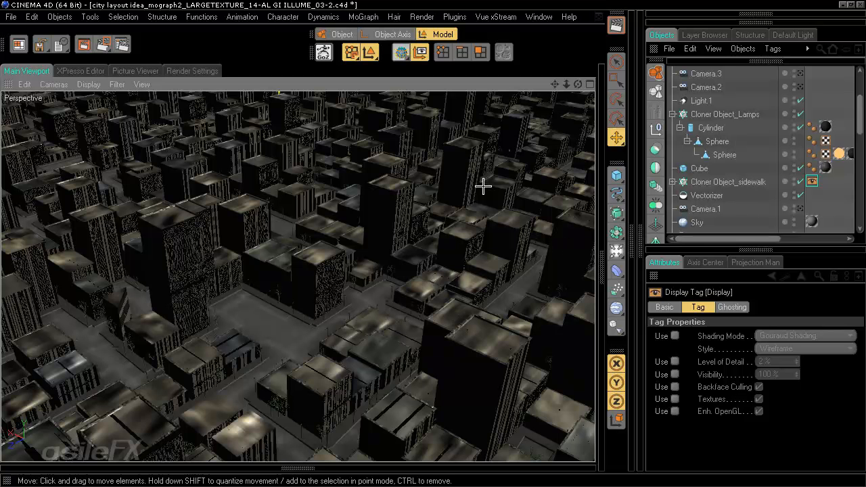
key("alt+Tab")
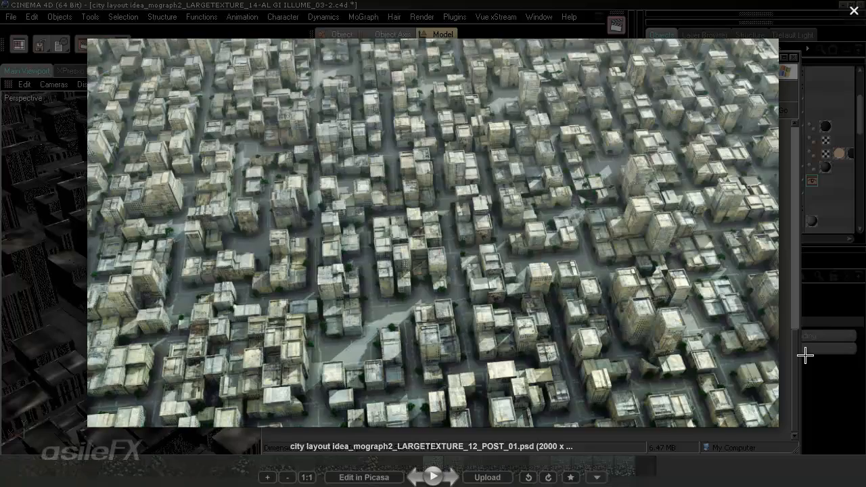
Step: Step past the 13-3_POST3 render to LARGETEXTURE_01.tif's brown block city
key("Right")
key("Right")
key("Right")
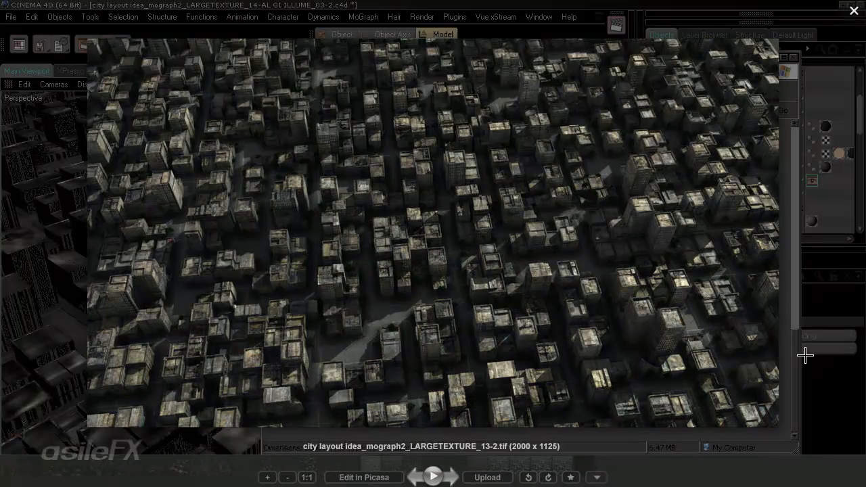
key("Right")
key("Right")
key("Right")
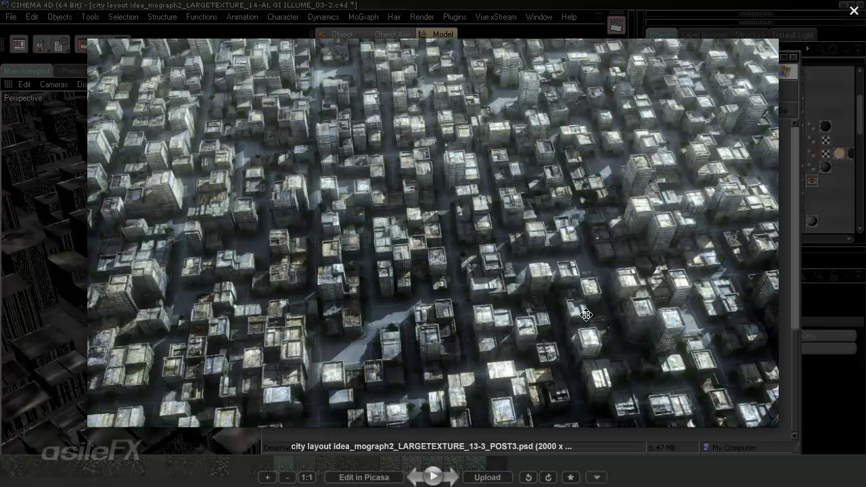
key("Right")
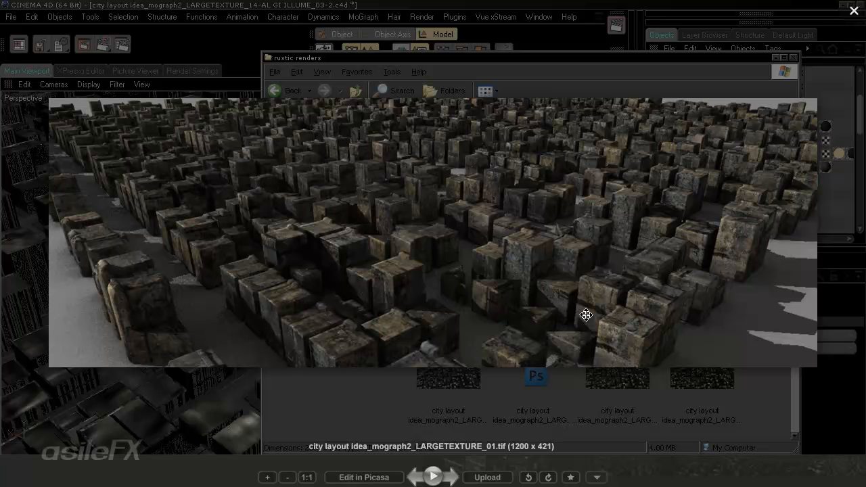
Step: Advance through renders _05, _06, _07, _08 and _08-2 to LARGETEXTURE_09-2.tif
key("Right")
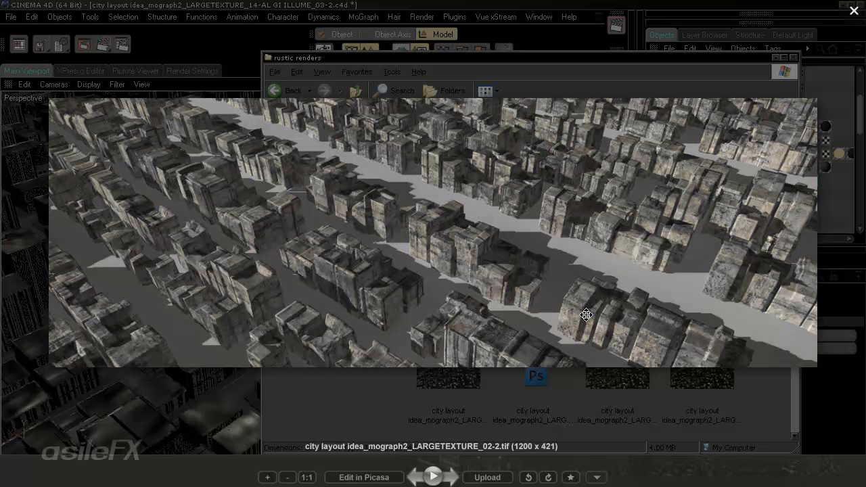
key("Right")
key("Right")
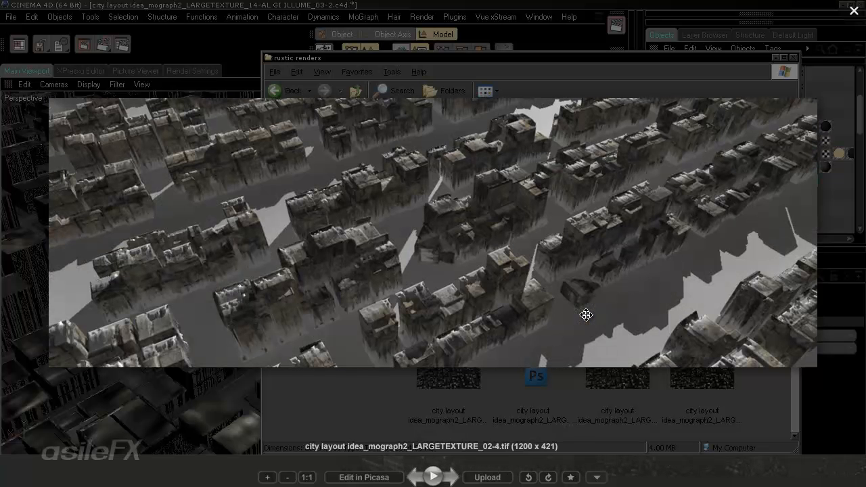
key("Right")
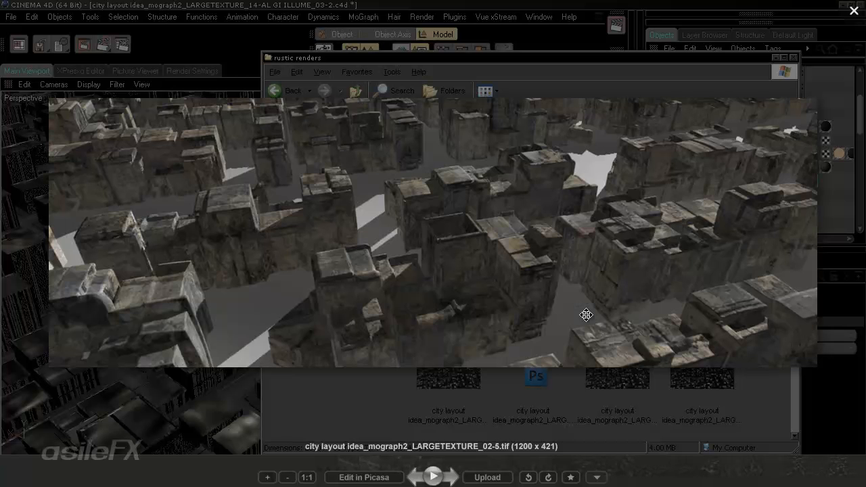
key("Right")
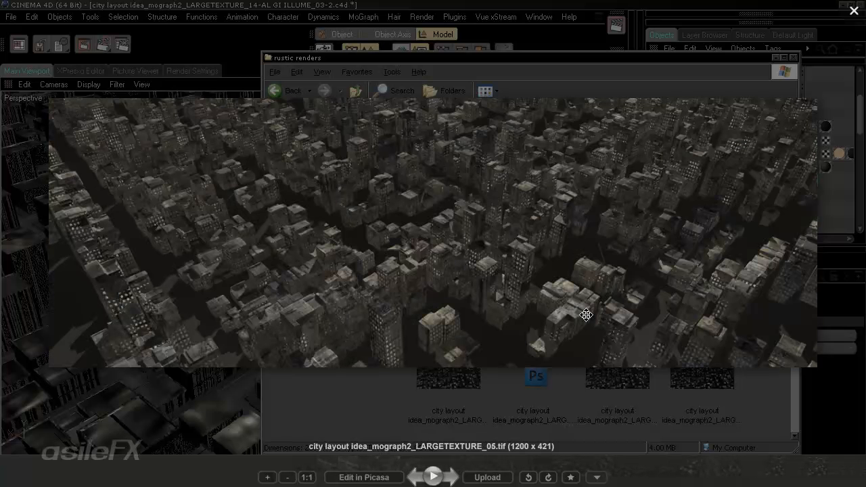
key("Right")
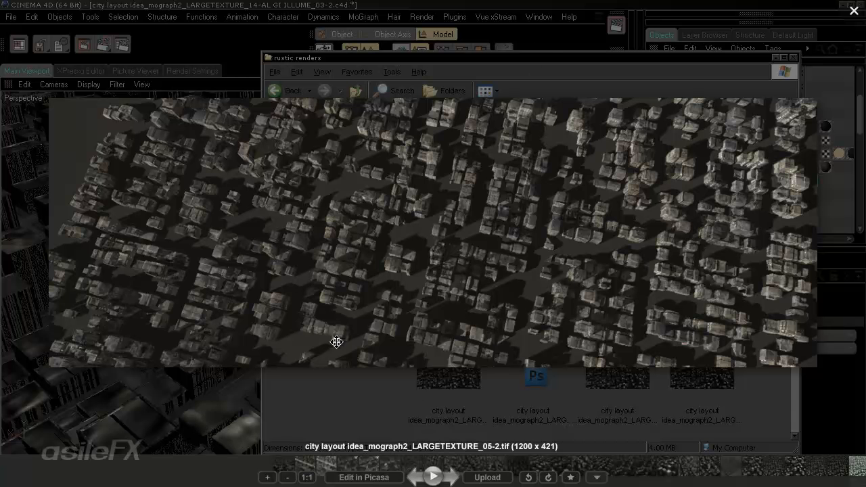
key("Right")
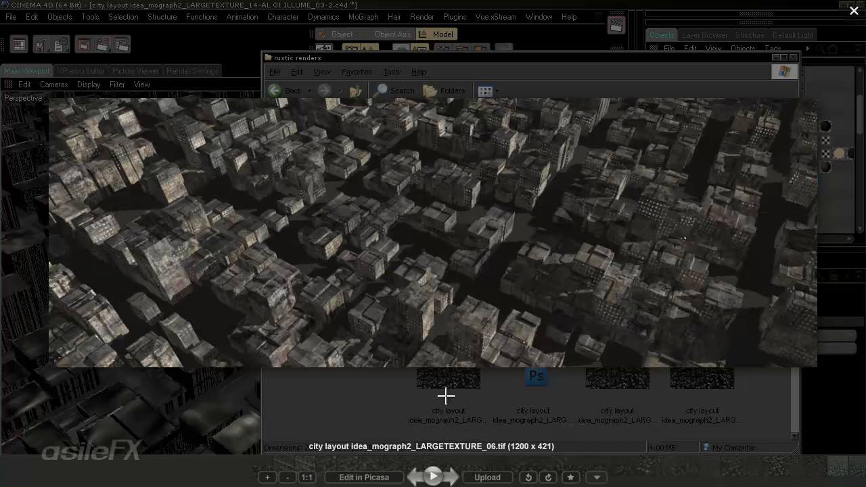
key("Right")
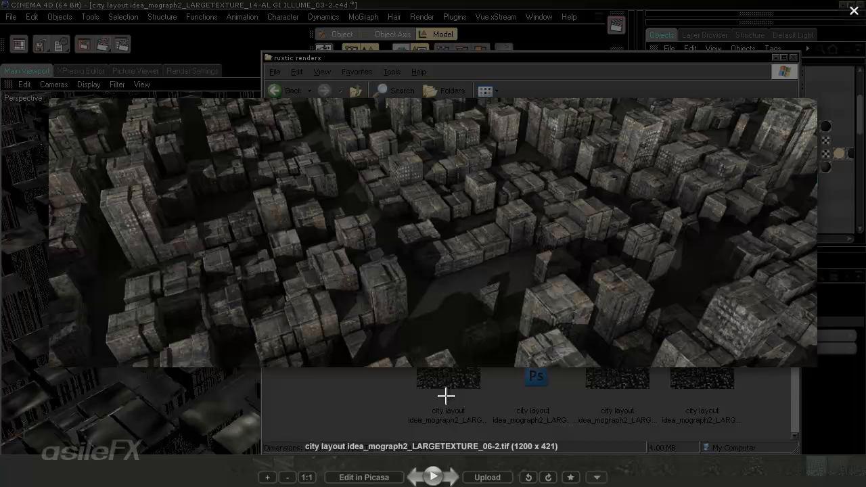
key("Right")
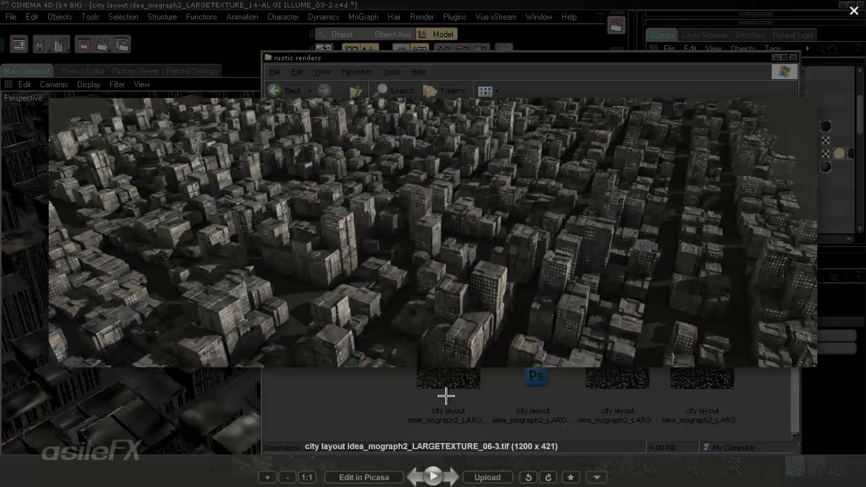
key("Right")
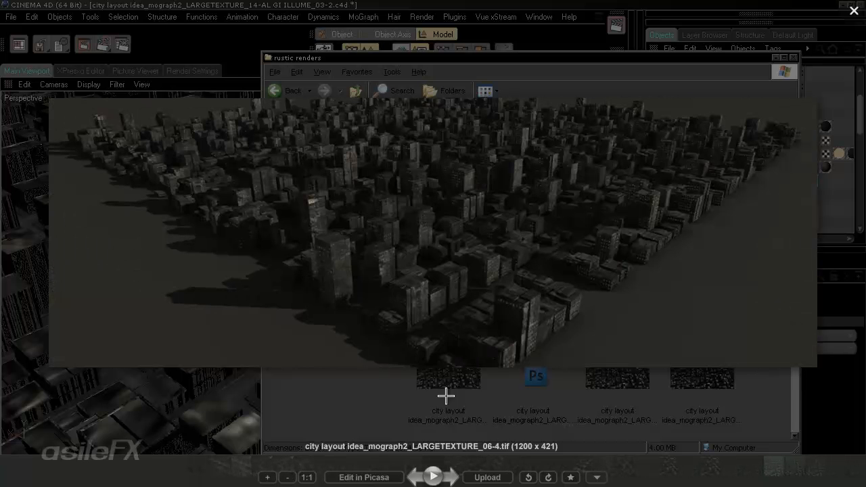
key("Right")
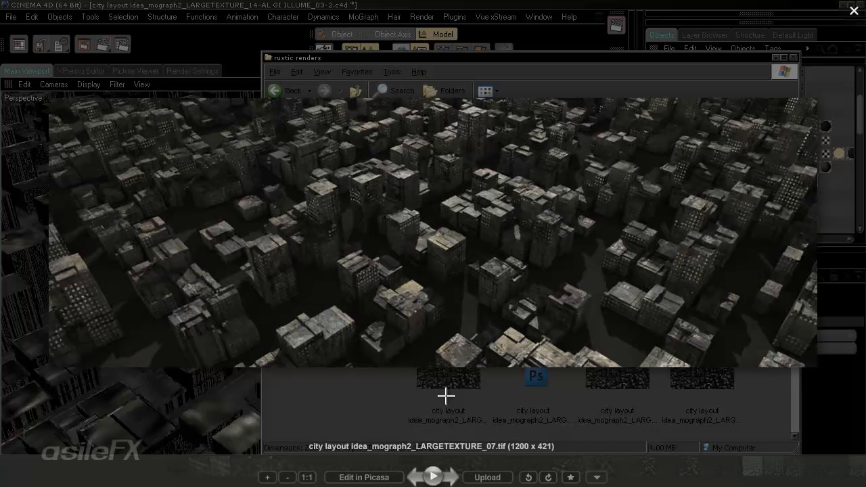
key("Right")
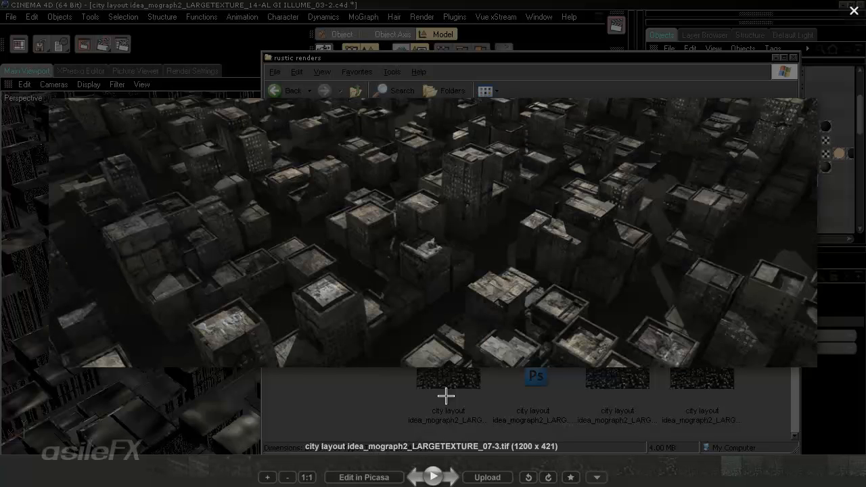
key("Right")
key("Right")
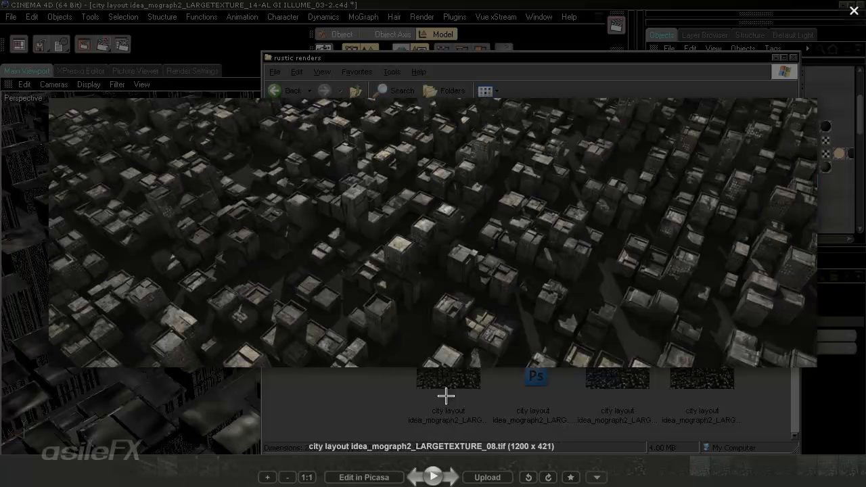
key("Right")
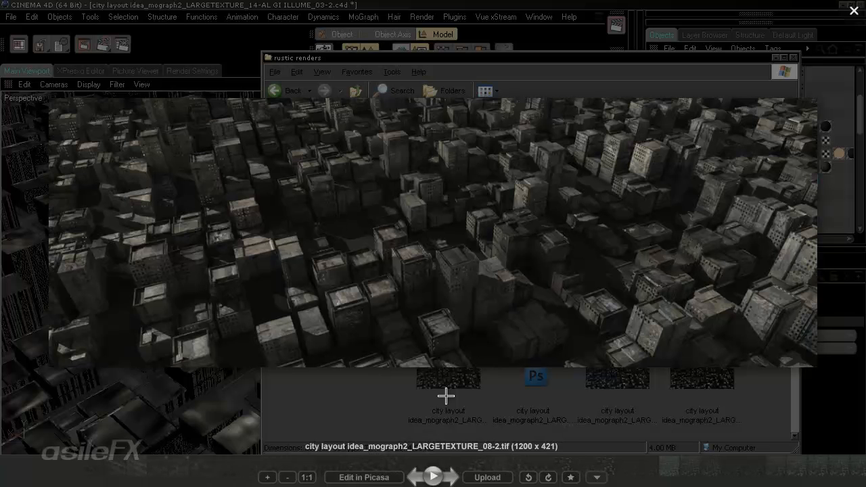
key("Right")
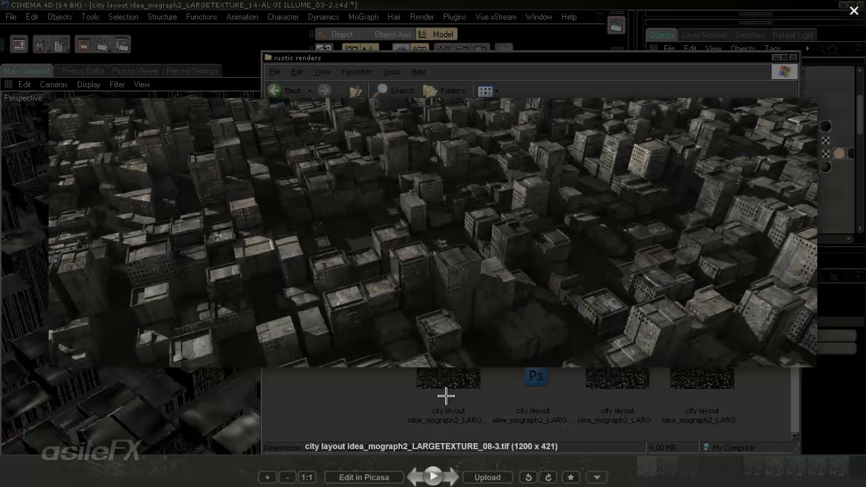
key("Right")
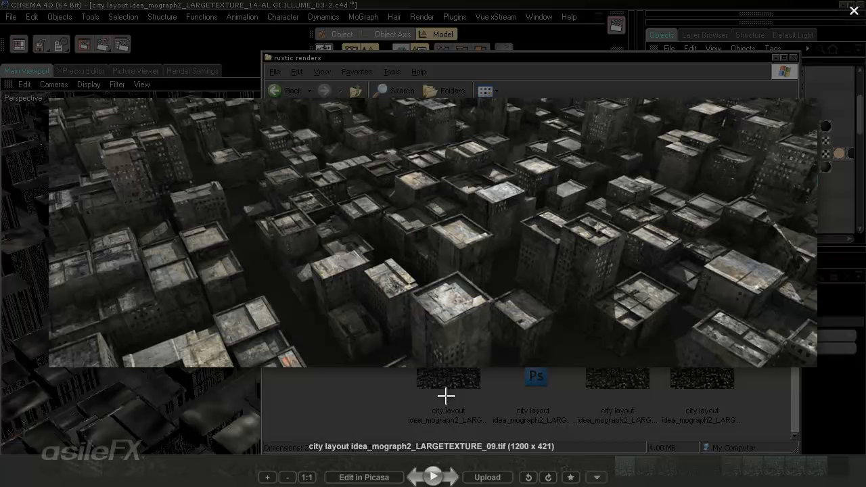
key("Right")
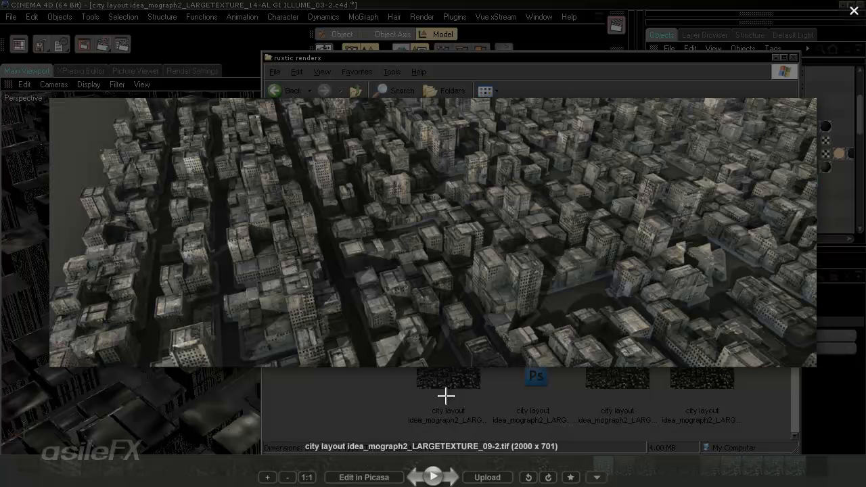
Step: Advance past the _10 versions to render _11 and view it at 100% size
key("Right")
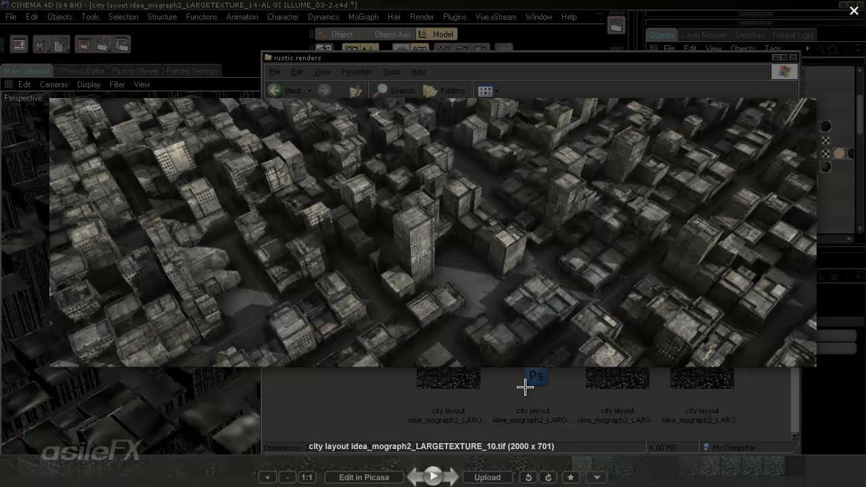
key("Right")
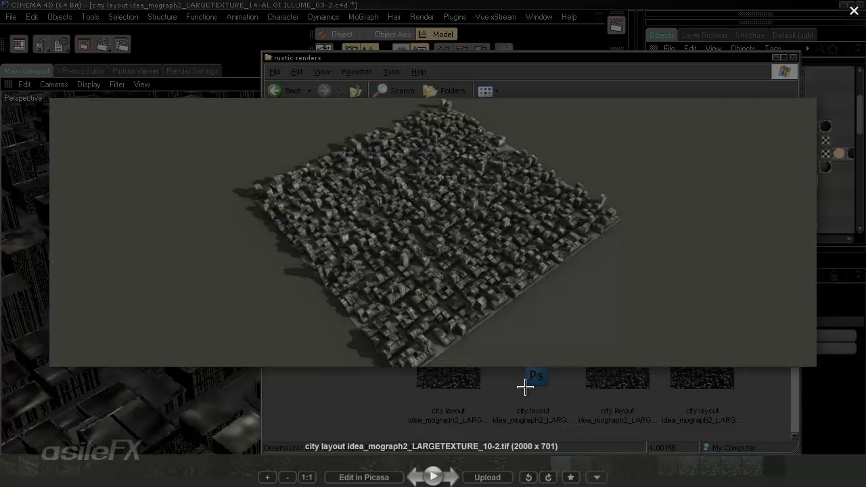
key("Right")
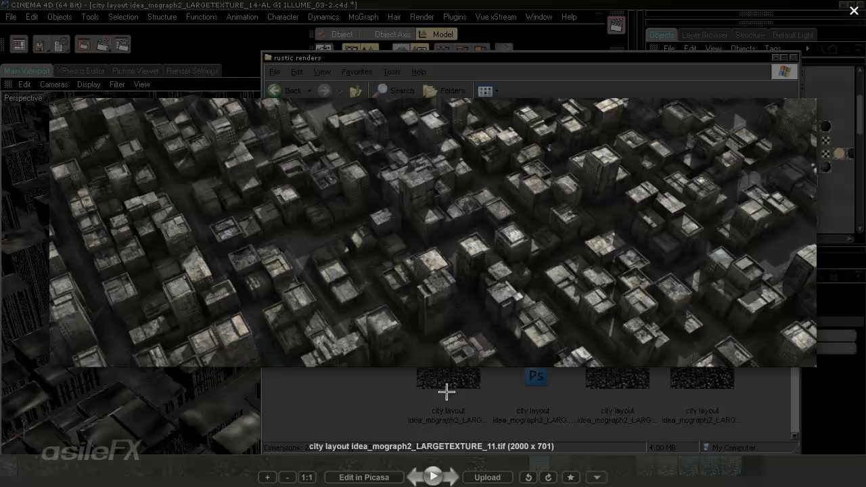
left_click(306, 477)
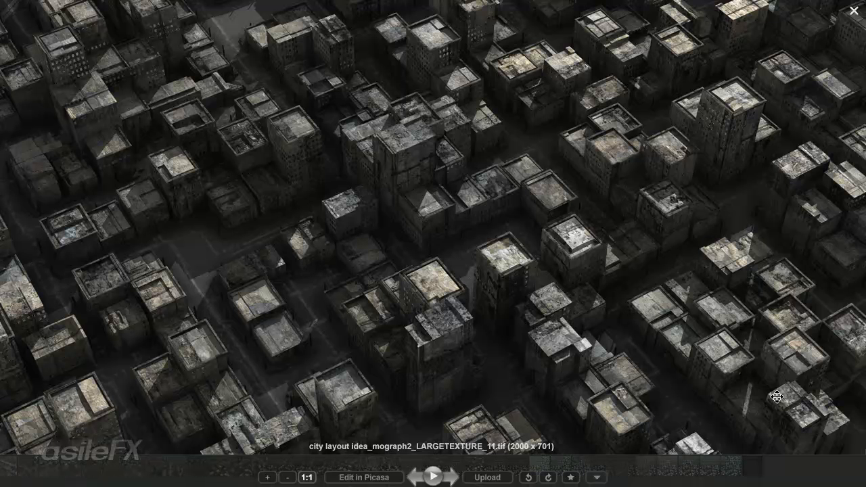
Step: View _11-2 and then _11_POST.psd at actual 100% size
key("Right")
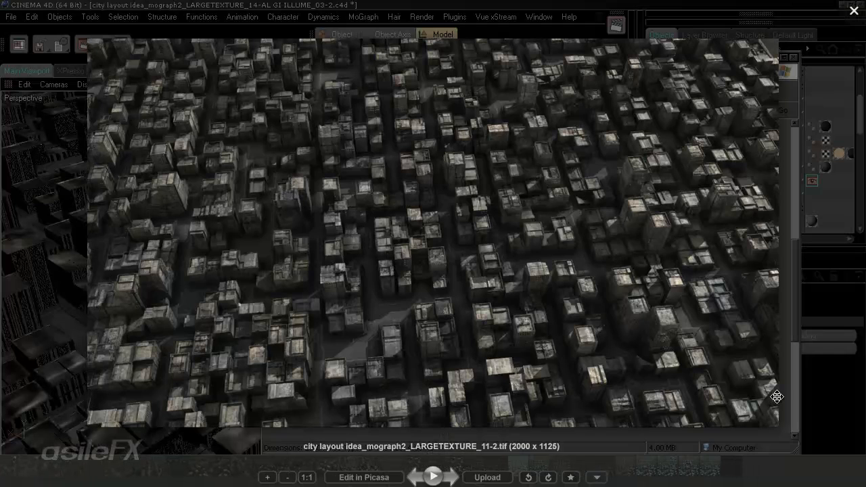
left_click(307, 477)
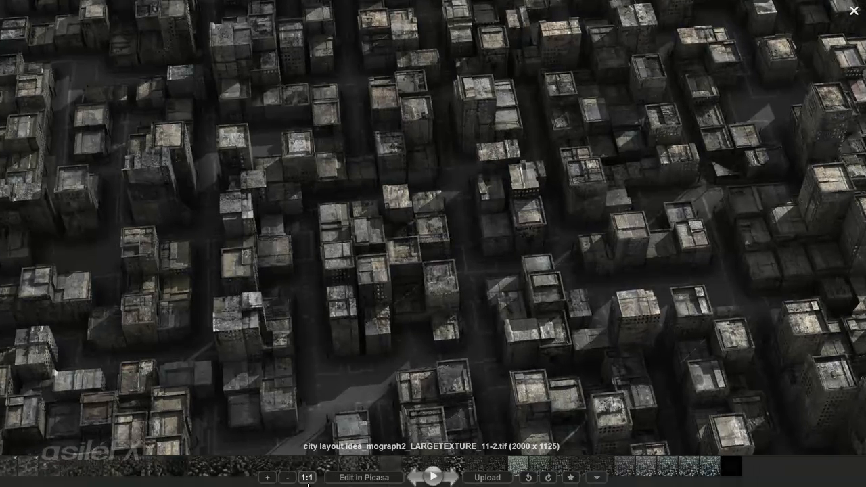
scroll(375, 413, "down", 1)
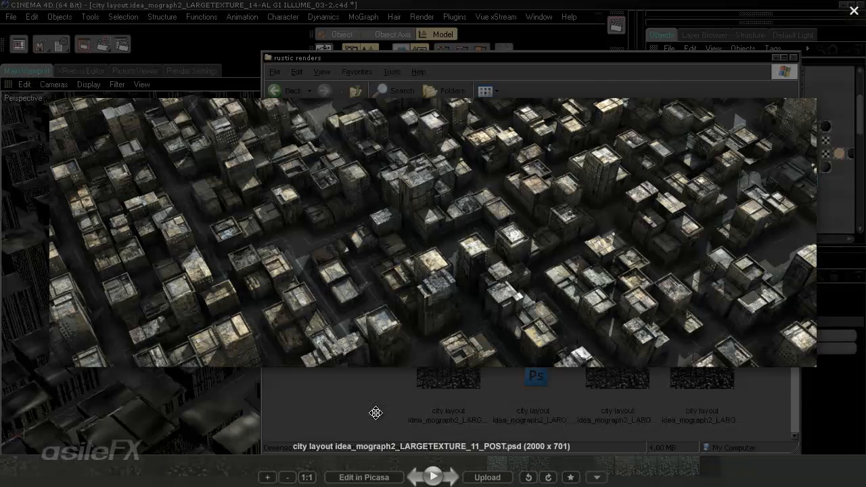
left_click(306, 477)
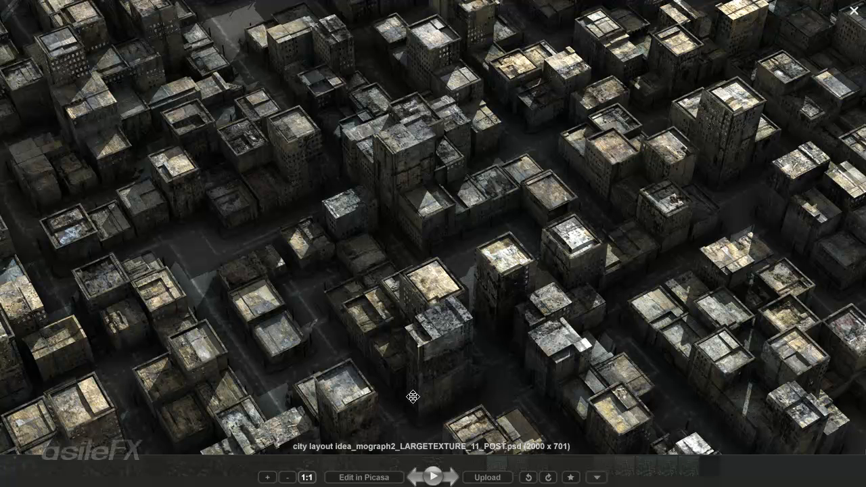
Step: Step through the render 12 and 13-3 versions, viewing 13-3_POST4-2 at 100% and panning down
key("Right")
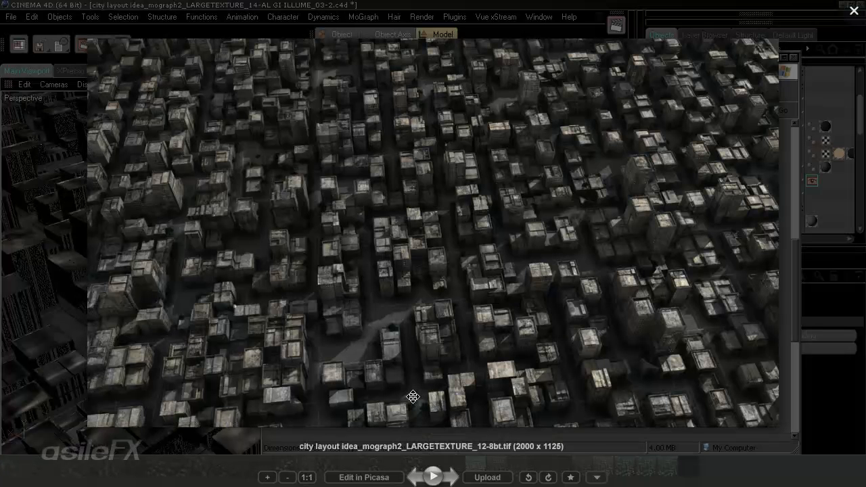
key("Right")
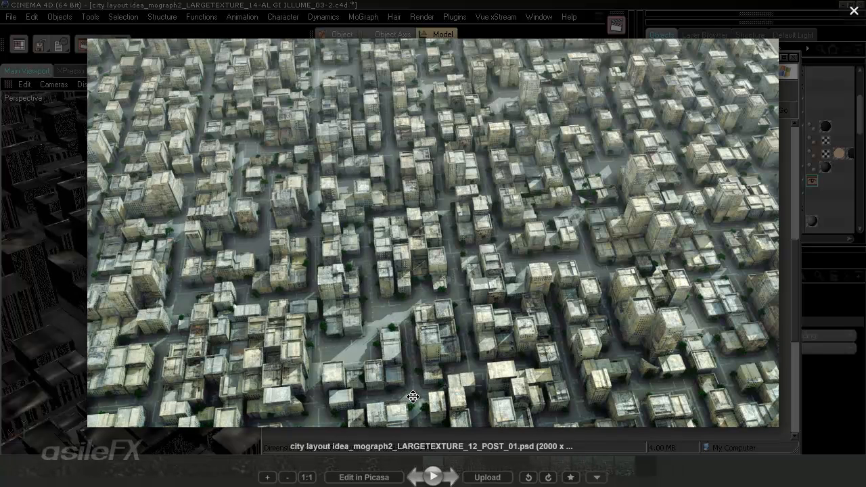
key("Right")
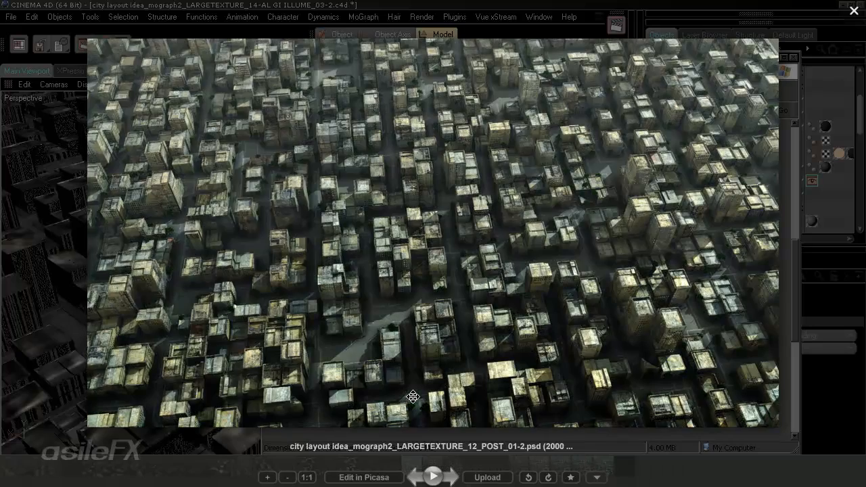
key("Right")
key("Right")
key("Right")
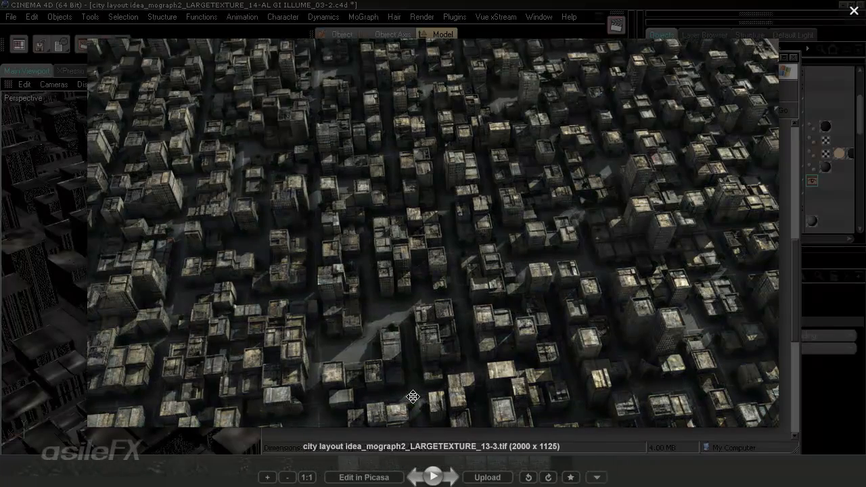
key("Right")
key("Right")
key("Right")
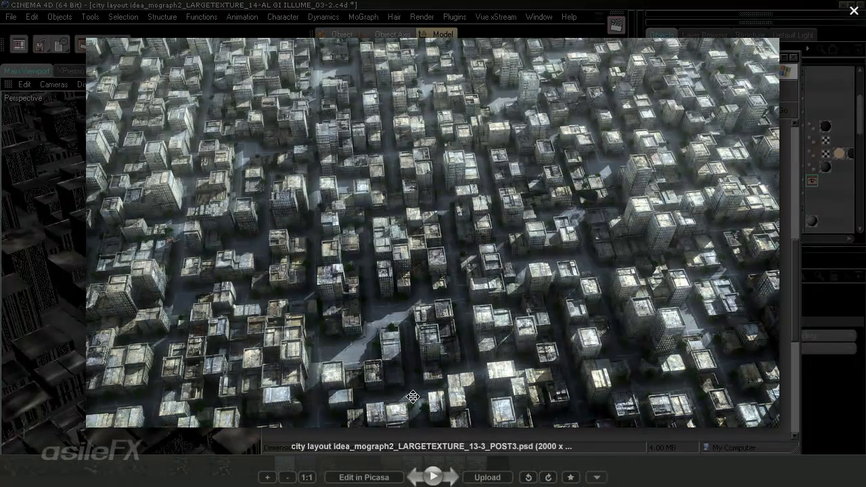
key("Right")
key("Right")
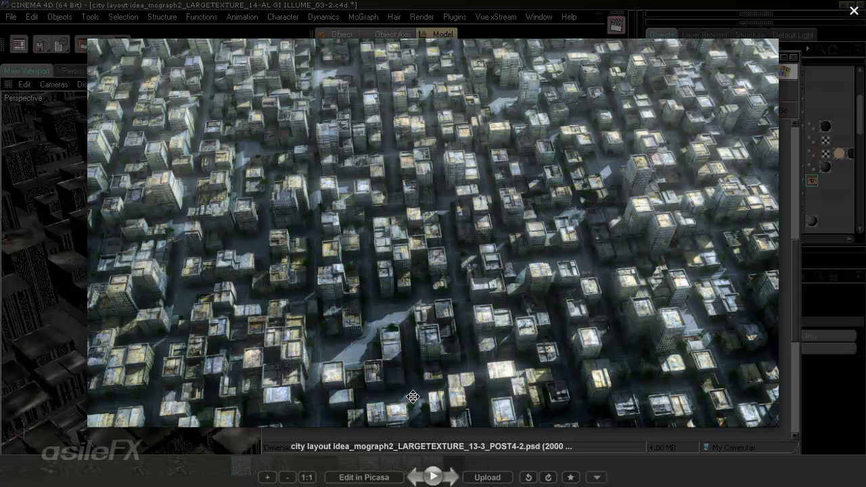
left_click(307, 476)
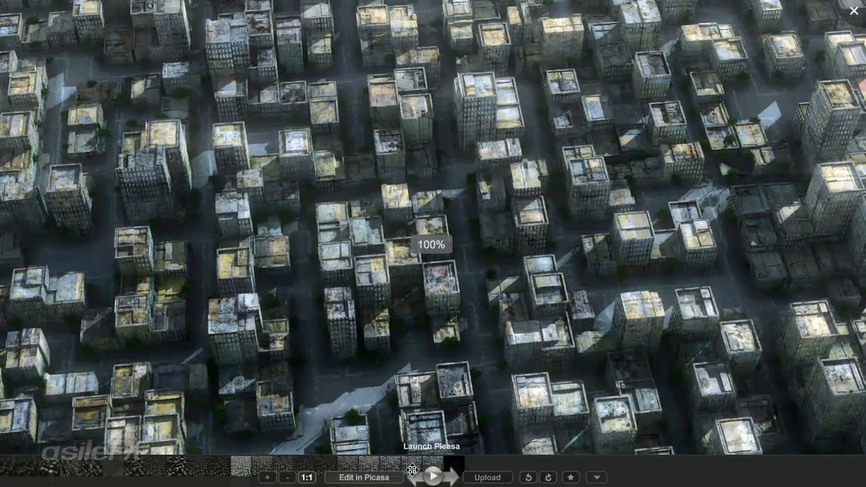
left_click_drag(648, 367, 646, 250)
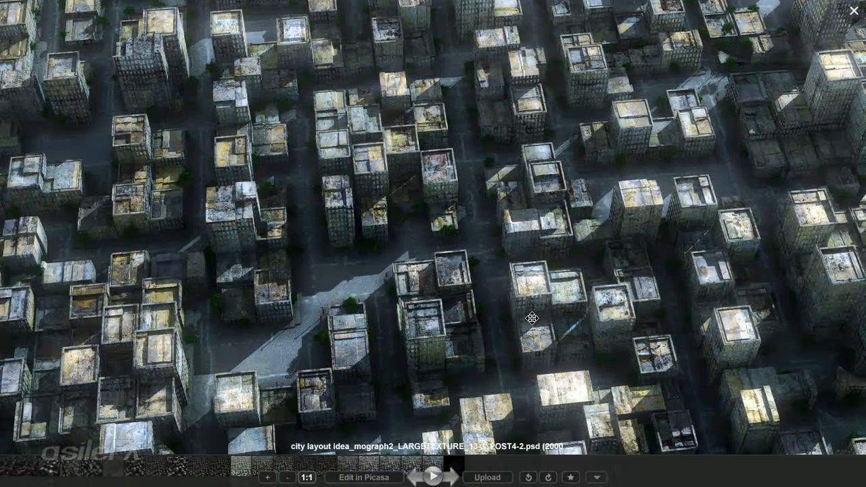
Step: Advance to the dark LARGETEXTURE_14.tif and pan around it at 100% size
key("Right")
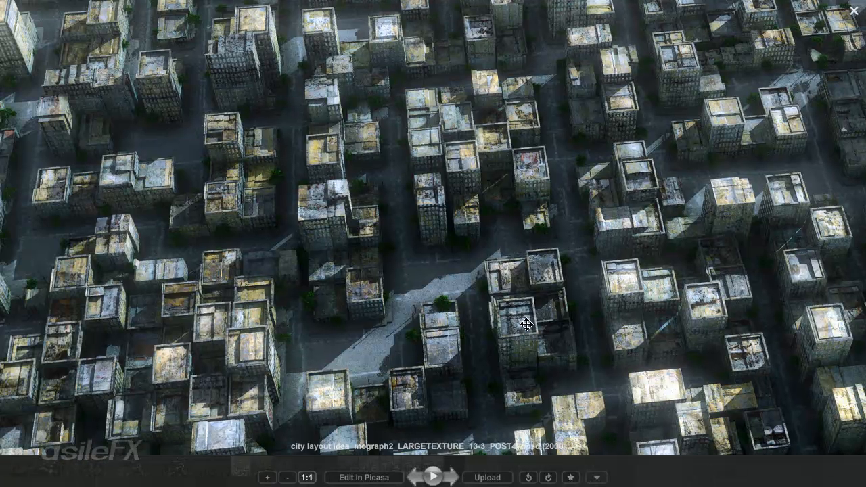
key("Right")
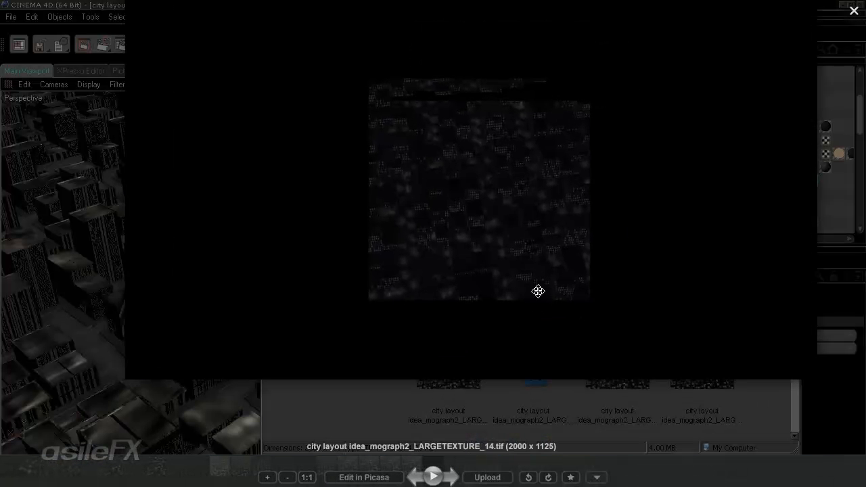
left_click(306, 476)
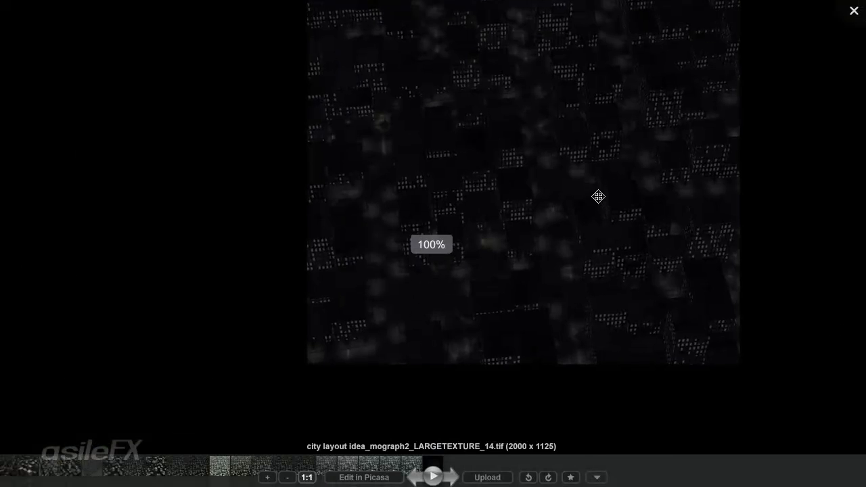
left_click_drag(561, 213, 490, 282)
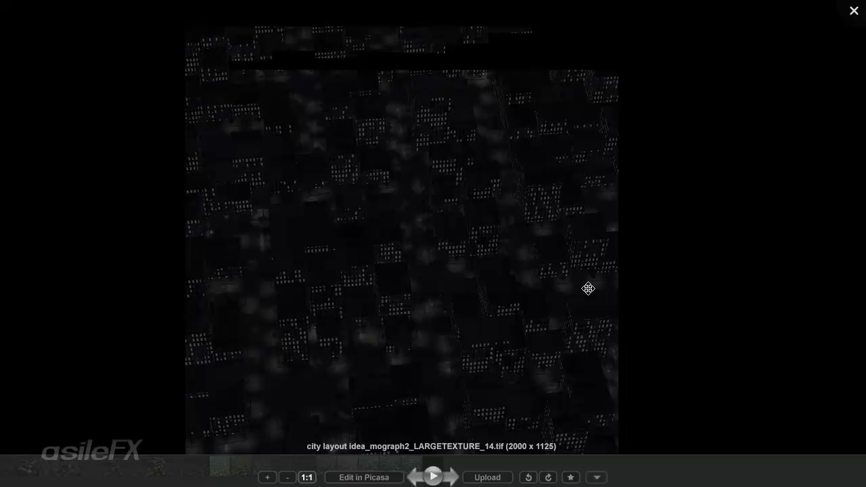
Step: Close Picasa and the renders folder, then show Cloner Object_Lamps with an enlarged attributes panel
left_click(854, 11)
left_click(775, 58)
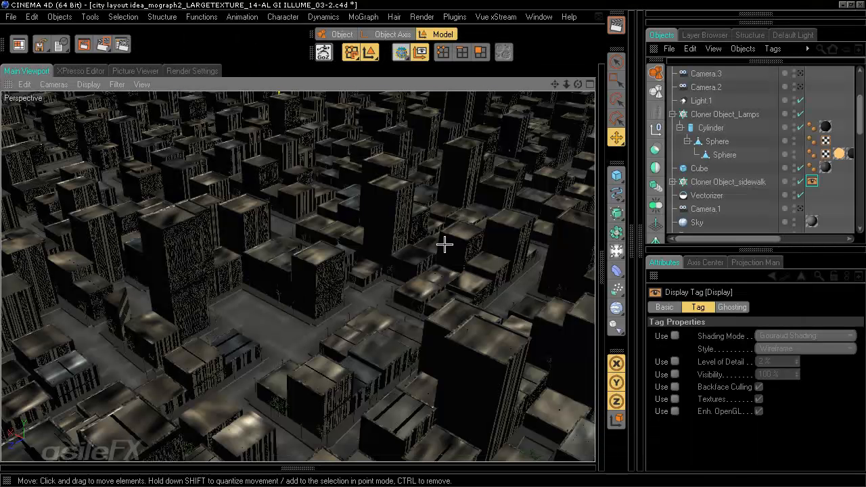
left_click(715, 114)
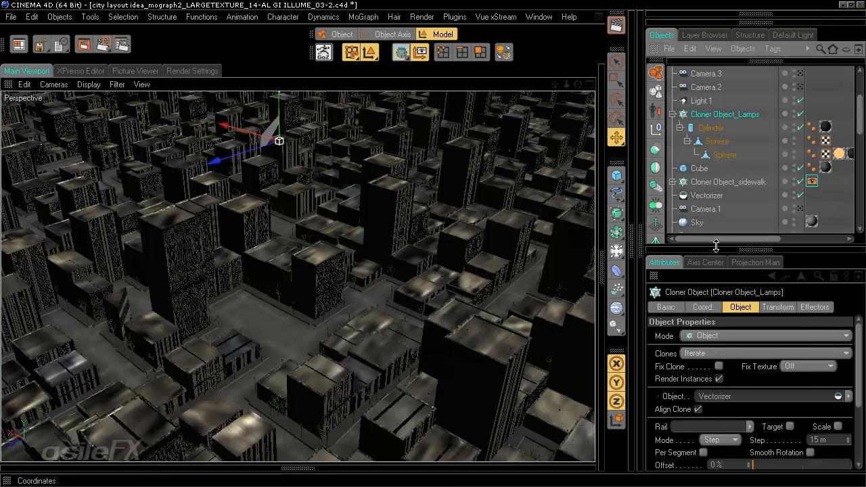
left_click_drag(716, 245, 712, 131)
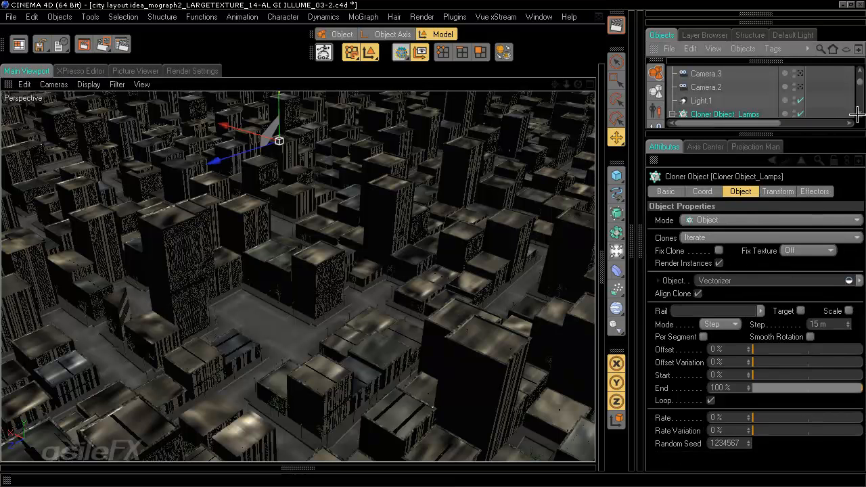
scroll(852, 115, "down", 2)
scroll(854, 114, "down", 1)
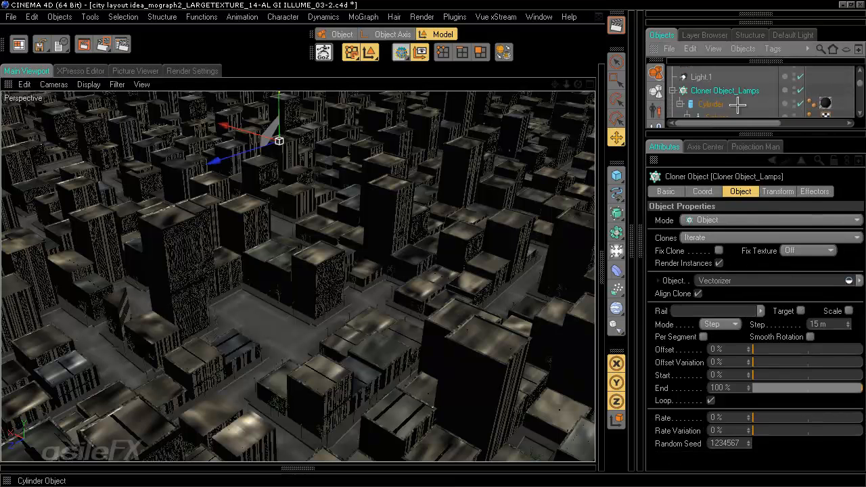